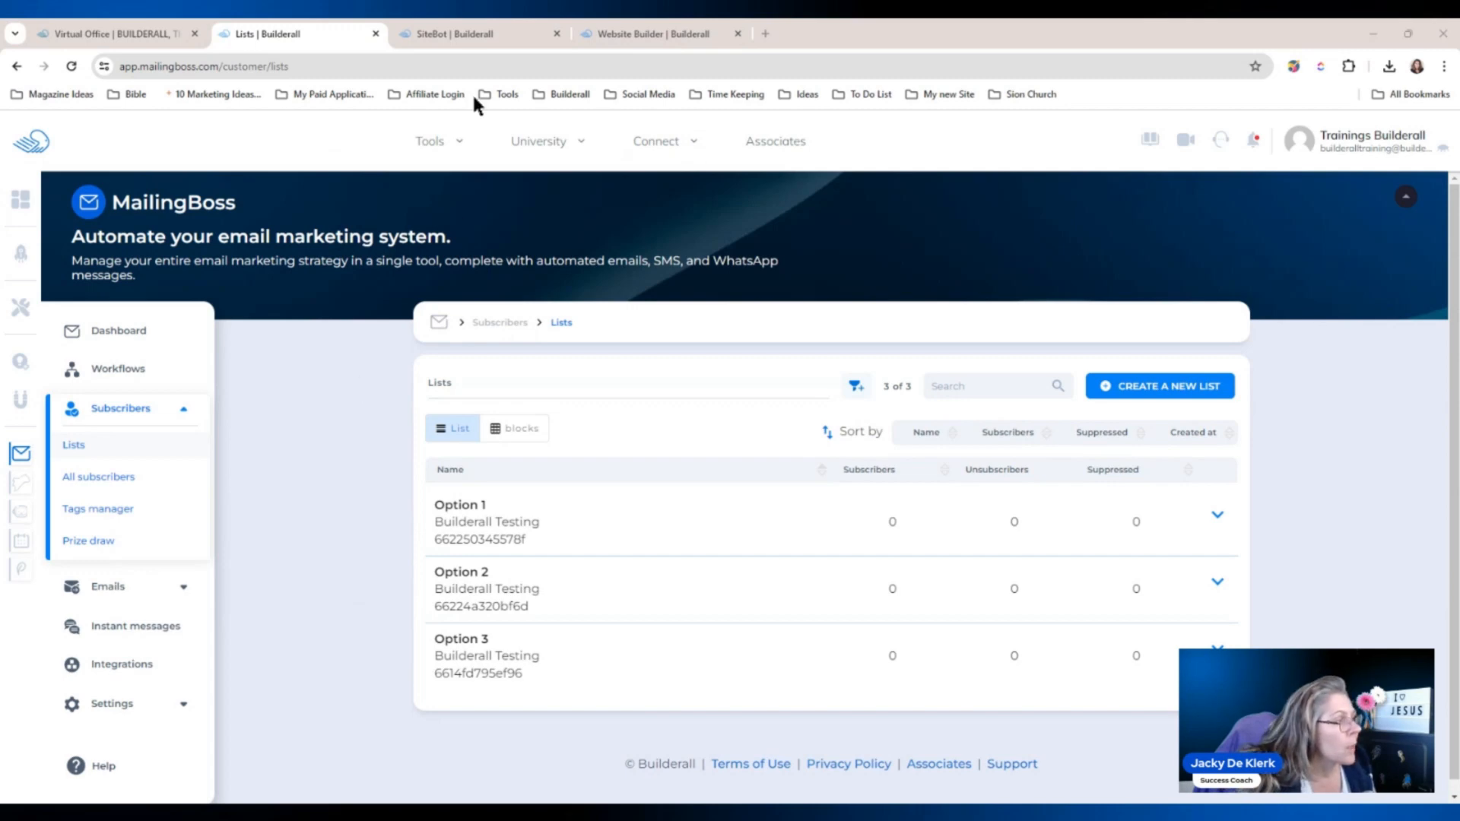
# Switch from the MailingBoss Lists tab to the SiteBot tab to show the flow list.
pyautogui.click(476, 29)
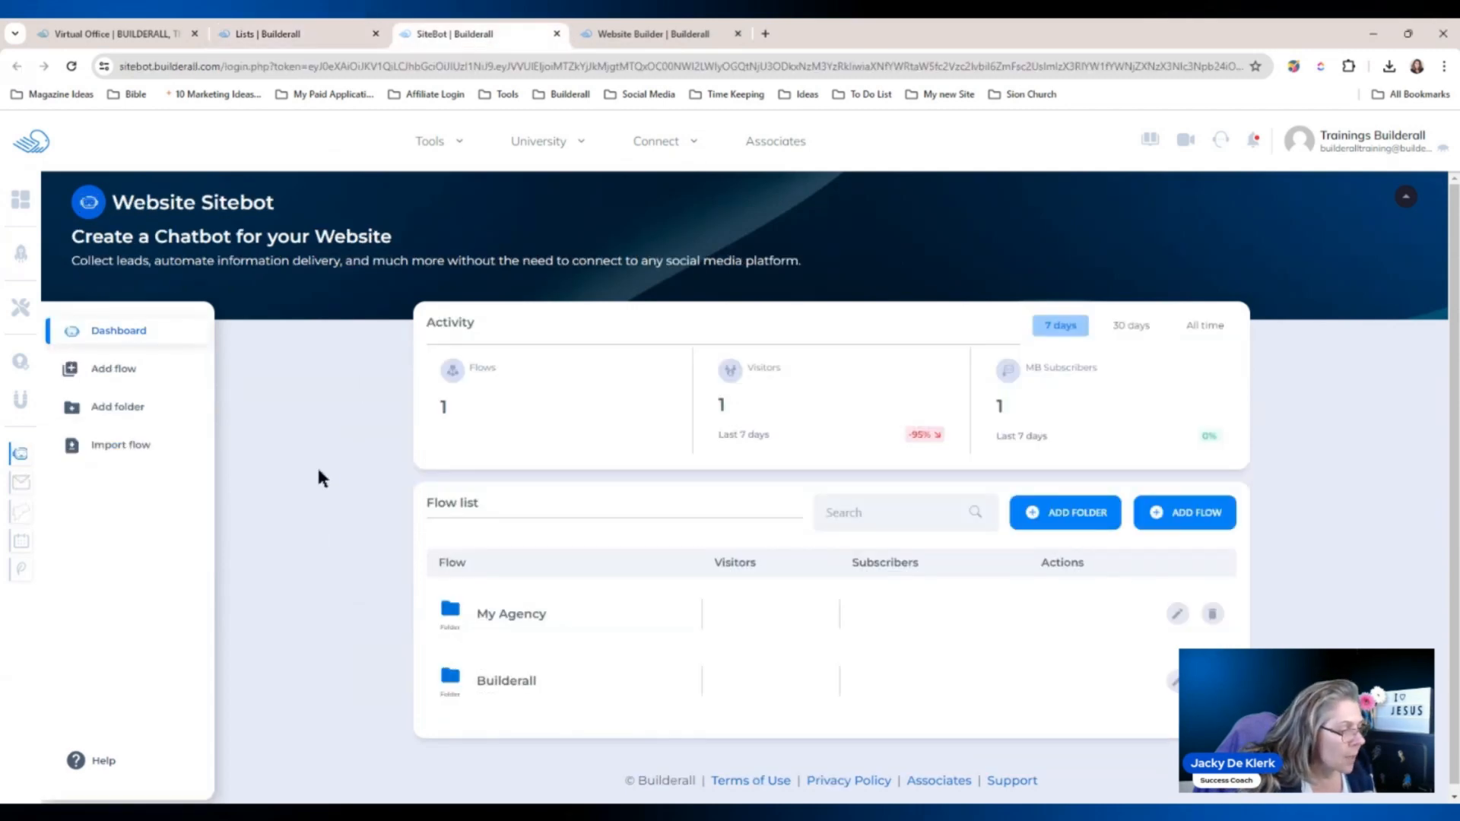
# Add a flow named 'The Agency' to the My Agency folder.
pyautogui.click(506, 618)
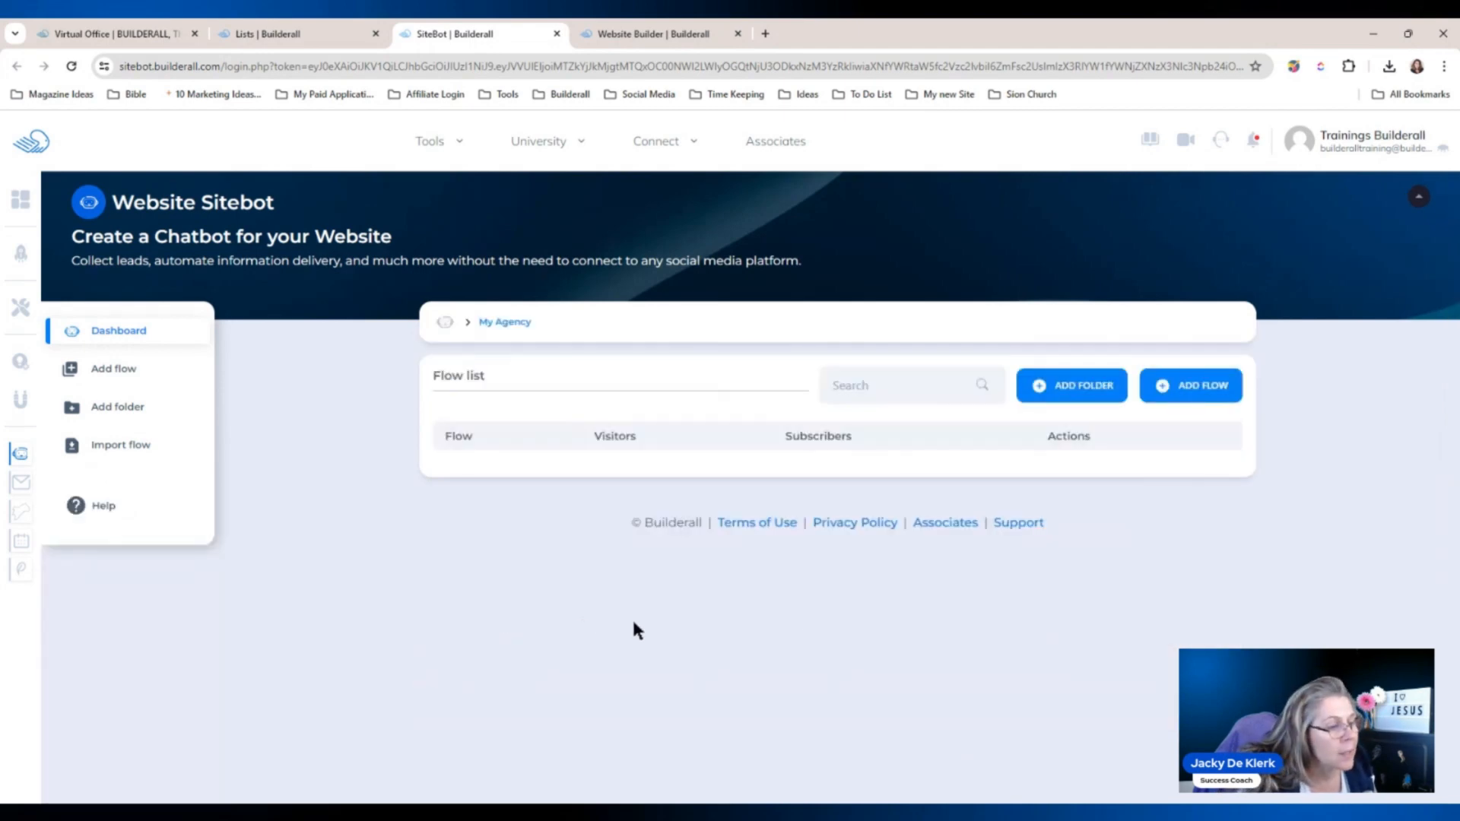
pyautogui.click(1163, 385)
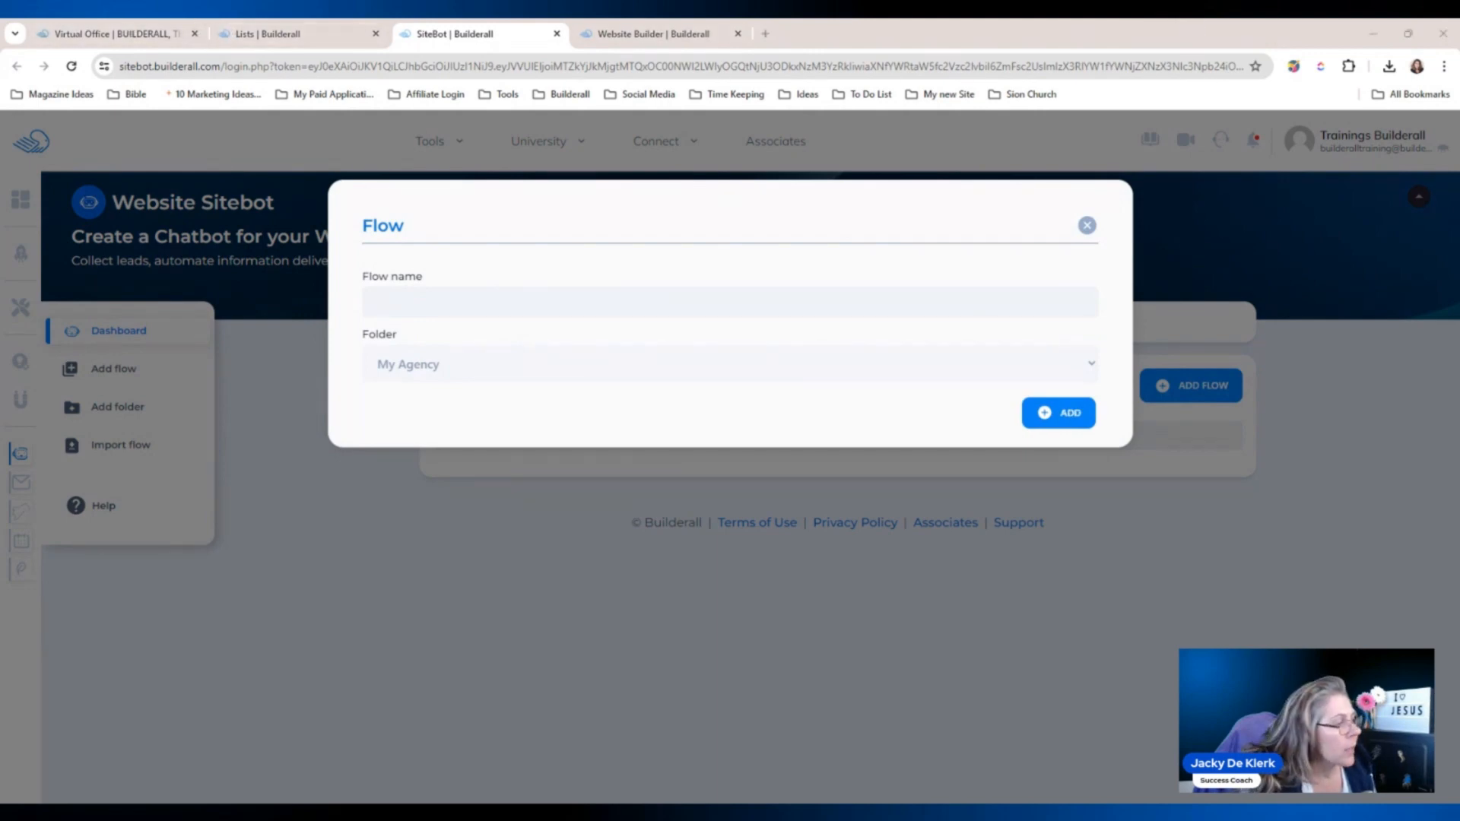
pyautogui.click(534, 292)
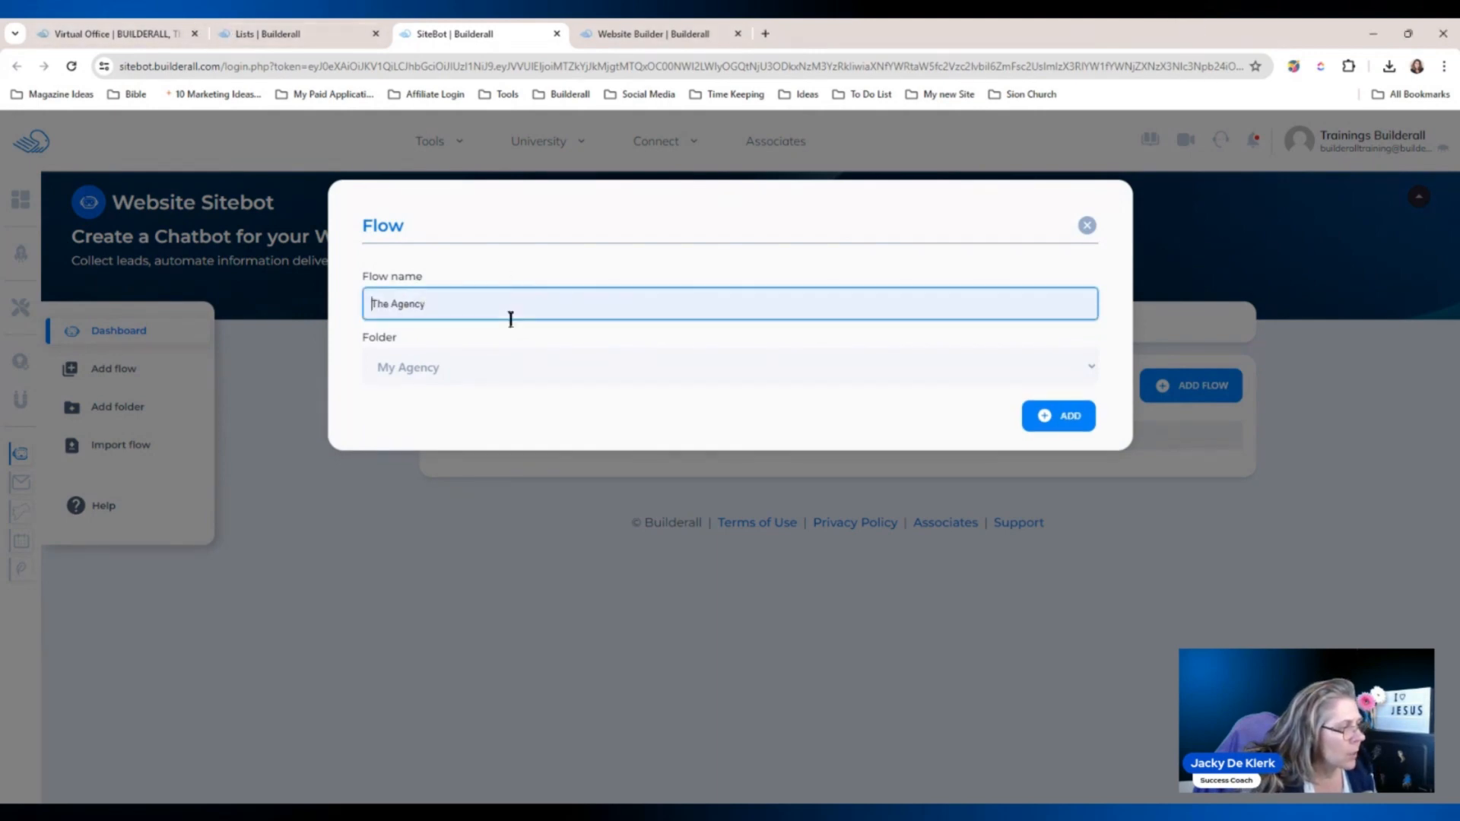
pyautogui.click(512, 319)
pyautogui.click(462, 370)
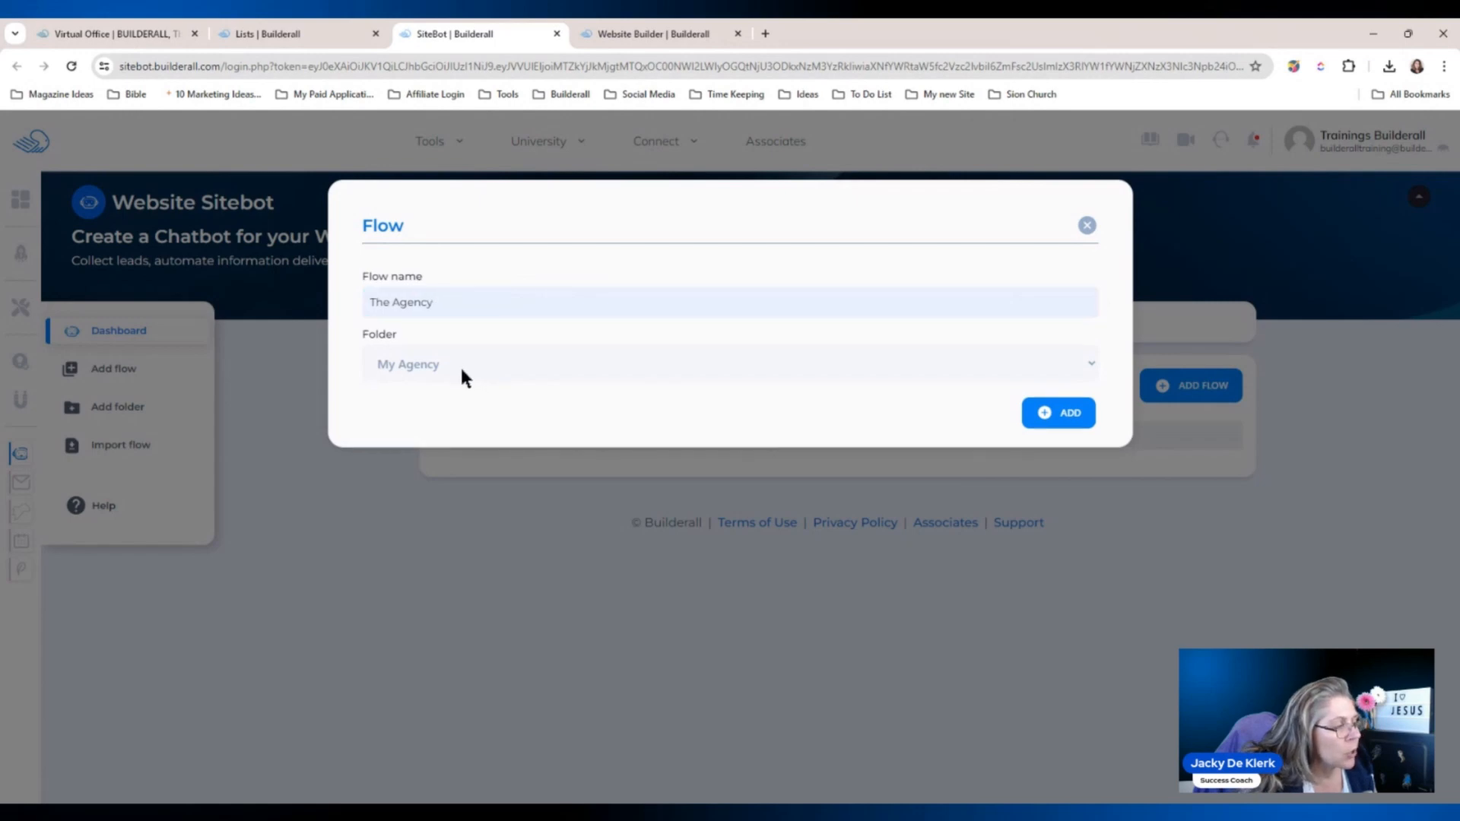
pyautogui.click(1059, 417)
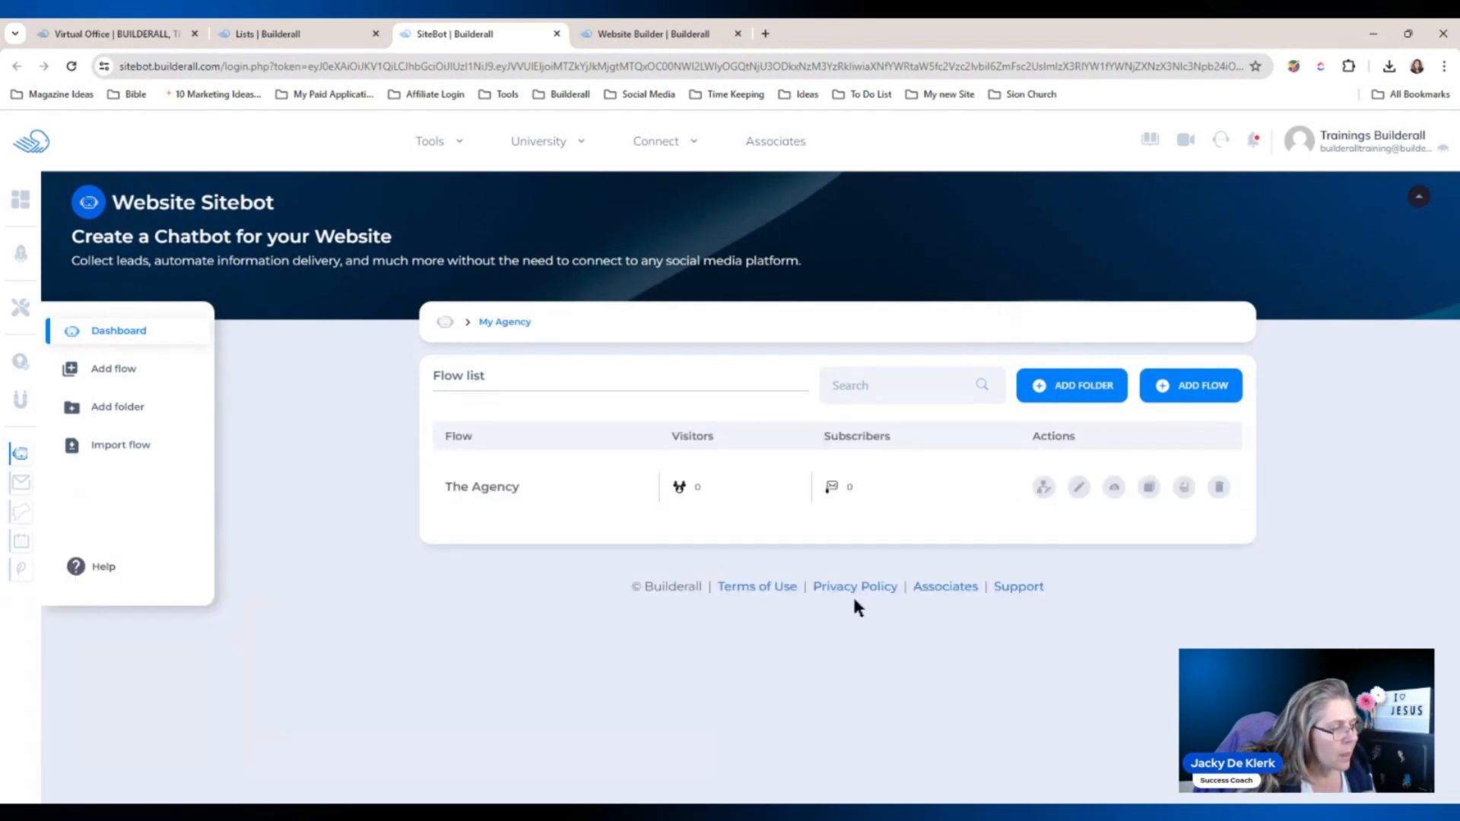
# Open The Agency flow in the builder and select its Hello message step.
pyautogui.click(487, 490)
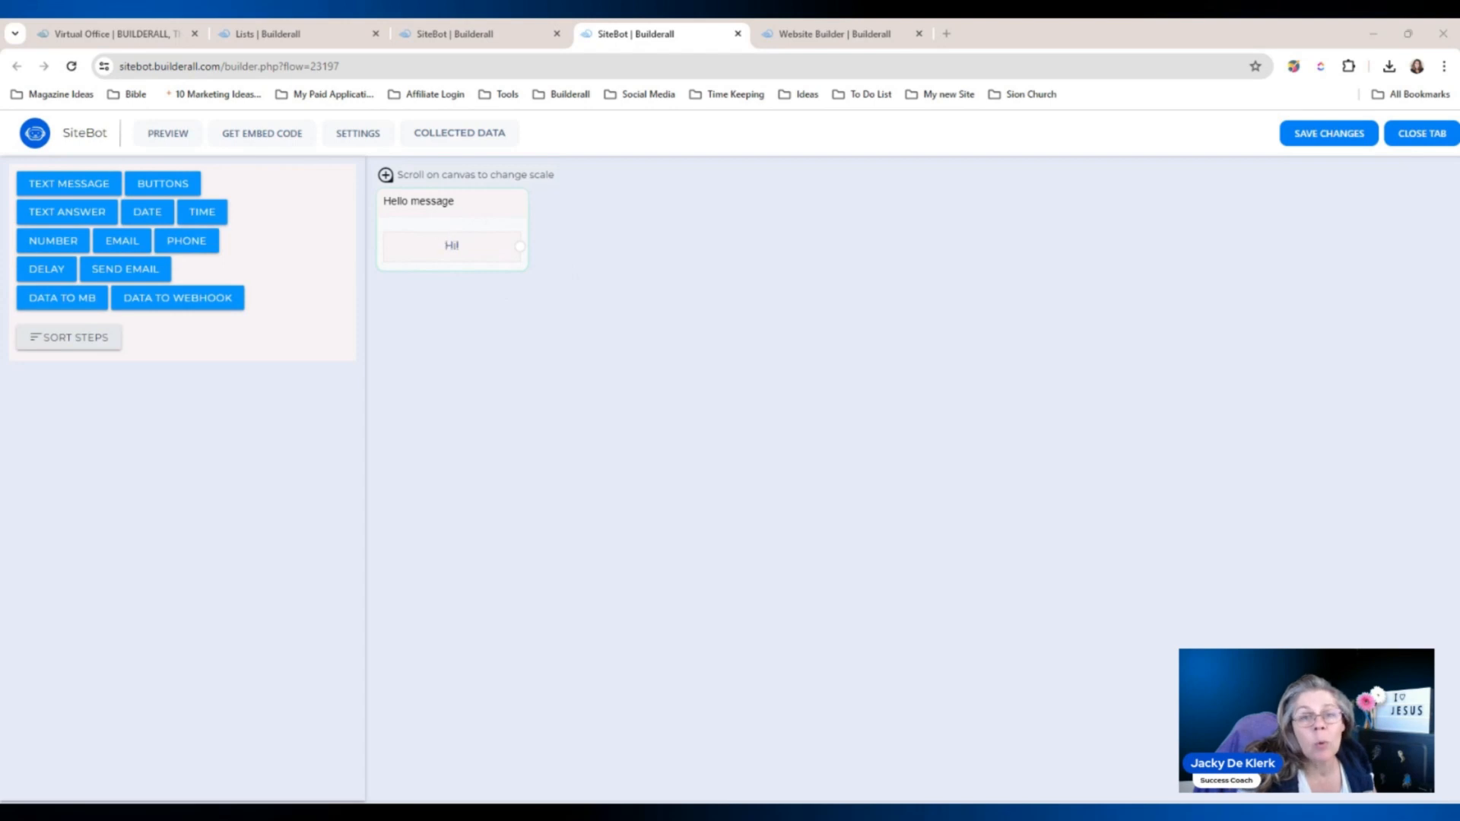
pyautogui.click(435, 235)
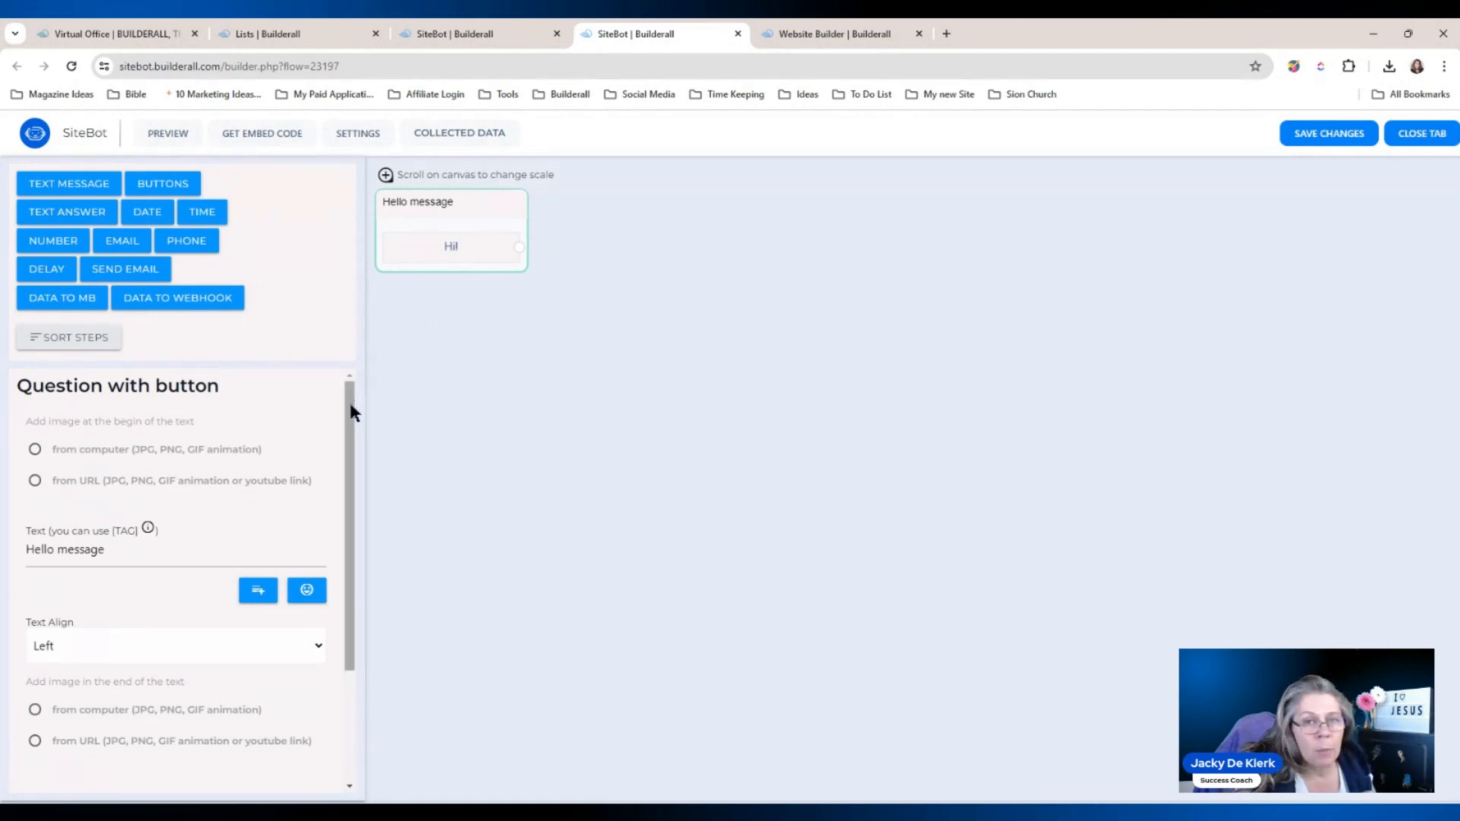
# Replace 'Hello message' with the BotMaster greeting and rename the 'Hi!' button to 'Yes'.
pyautogui.moveTo(352, 412); pyautogui.dragTo(352, 472)
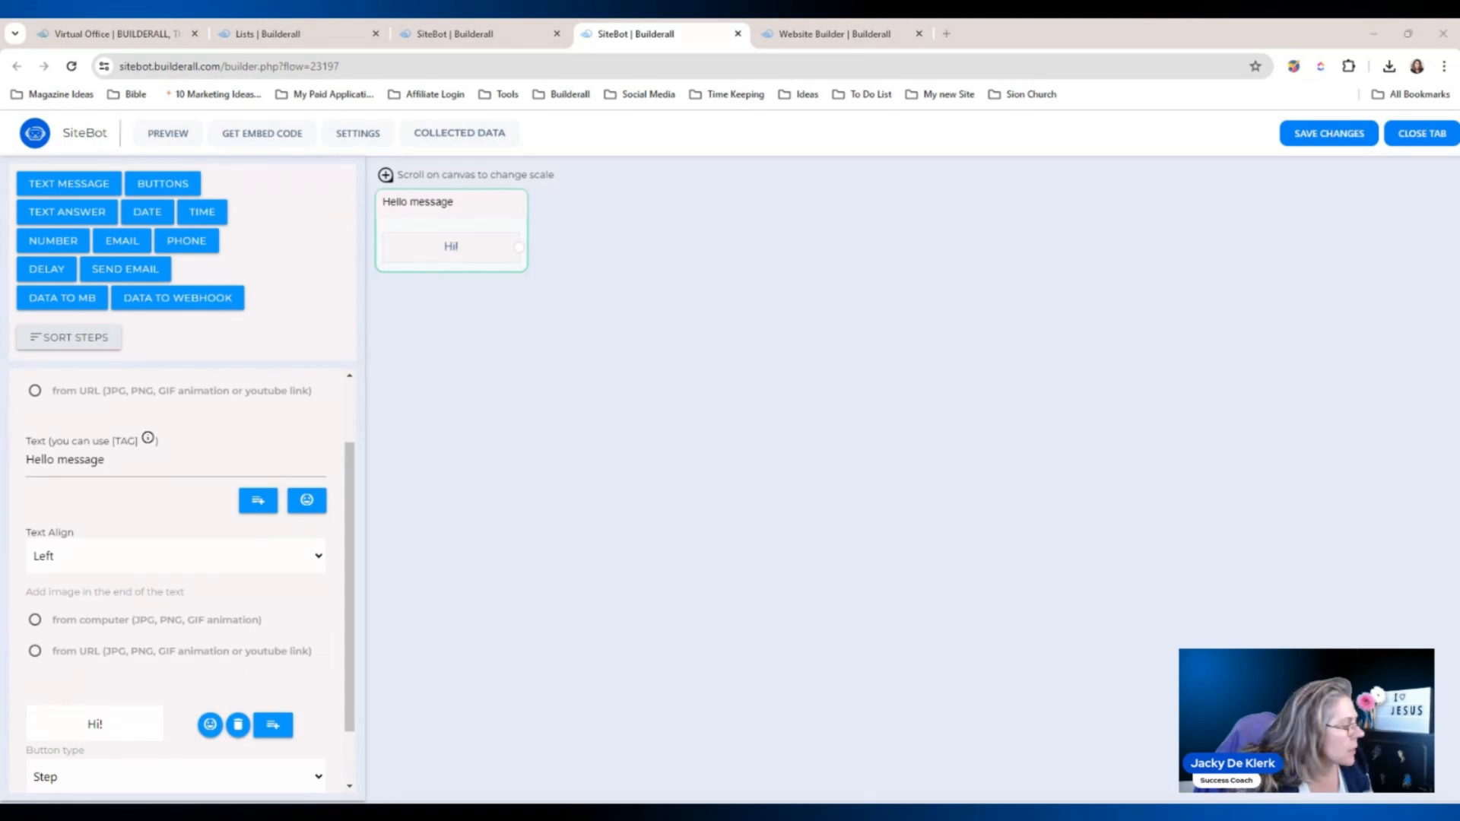
pyautogui.moveTo(185, 462); pyautogui.dragTo(6, 461)
pyautogui.write('Hello! I am BotMaster, here to help you! Would you like to proceed!')
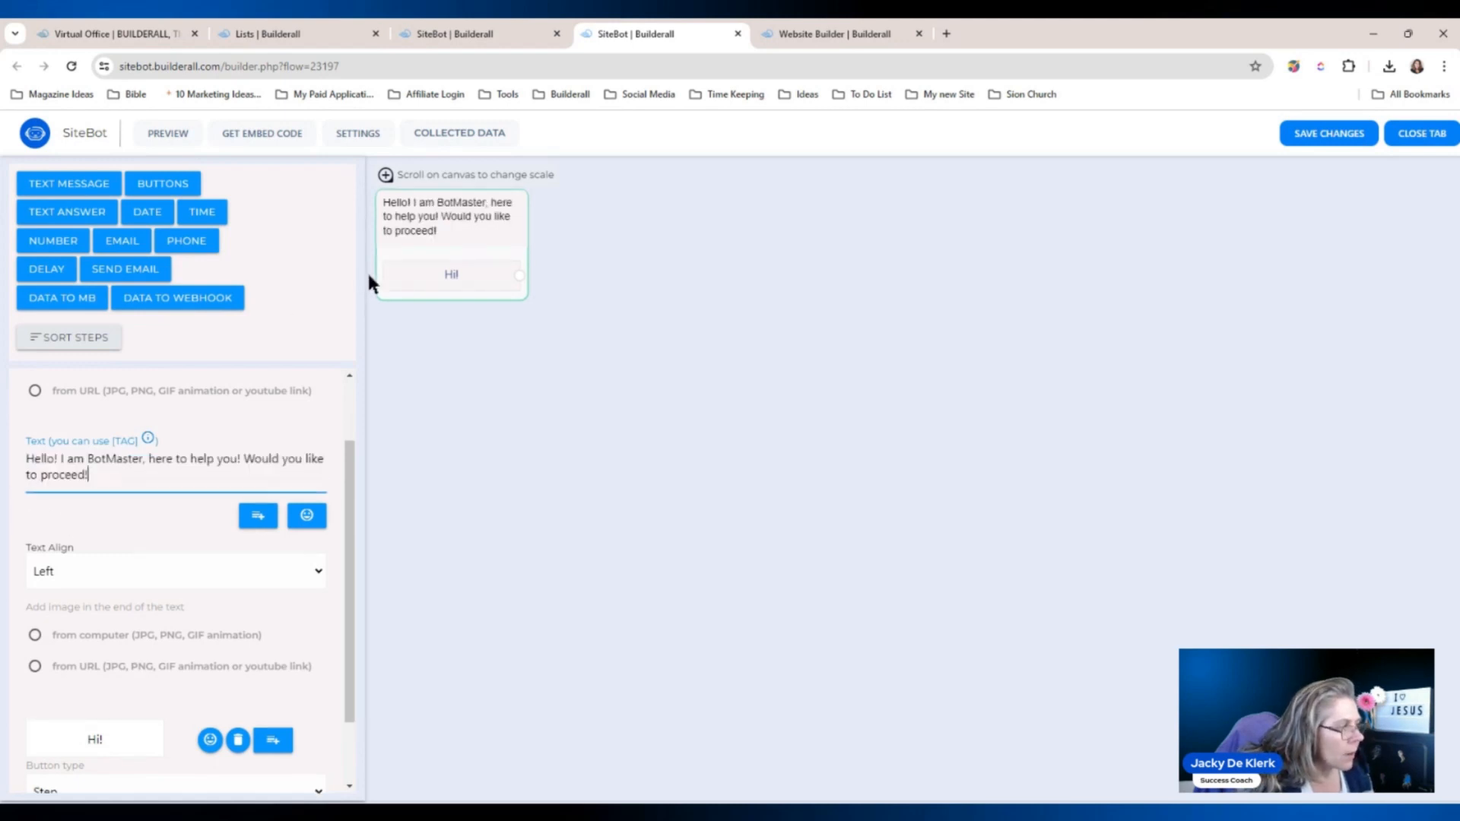
pyautogui.scroll(-1, 350, 486)
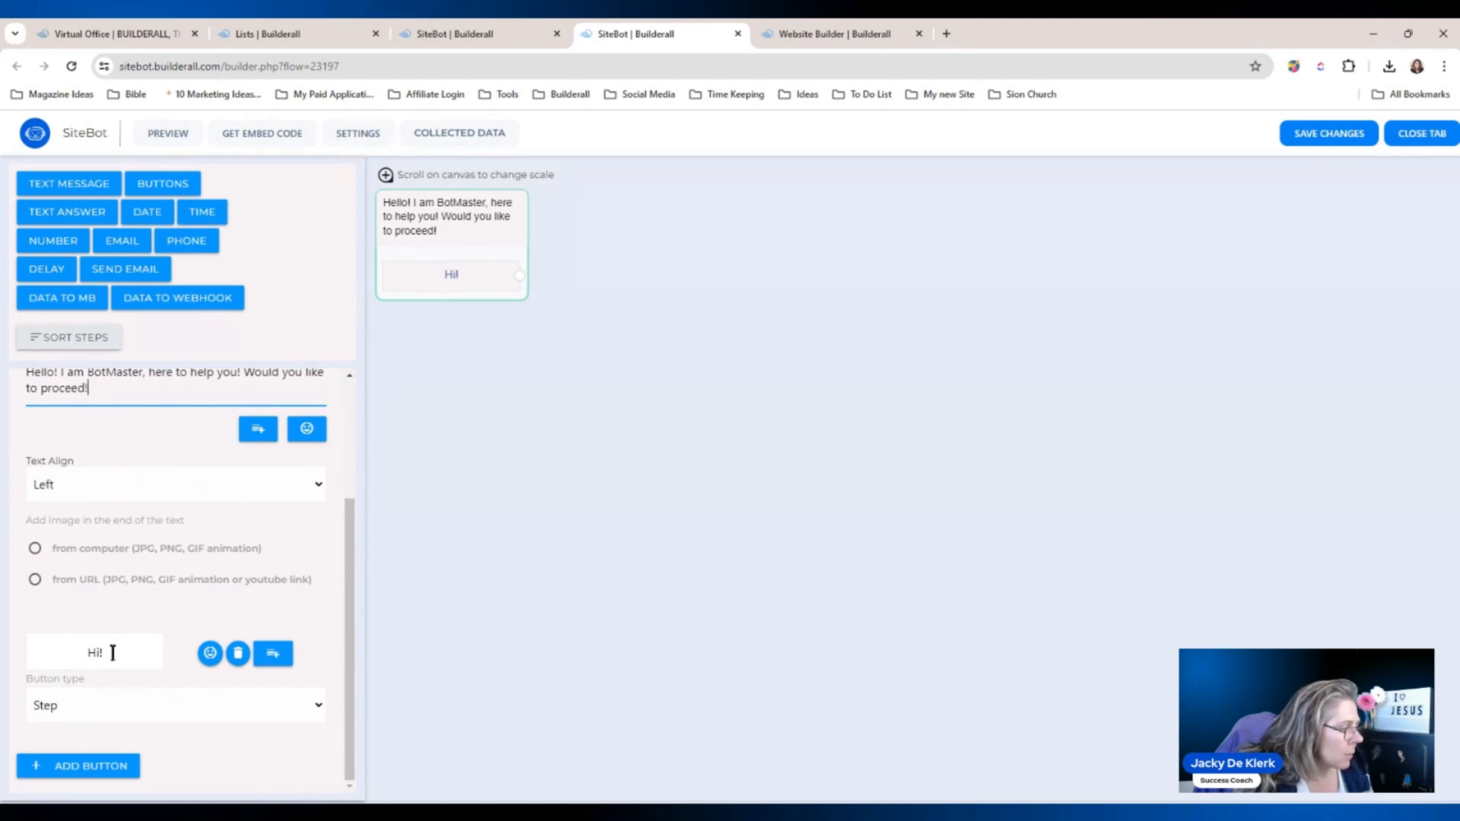
pyautogui.moveTo(113, 653); pyautogui.dragTo(61, 654)
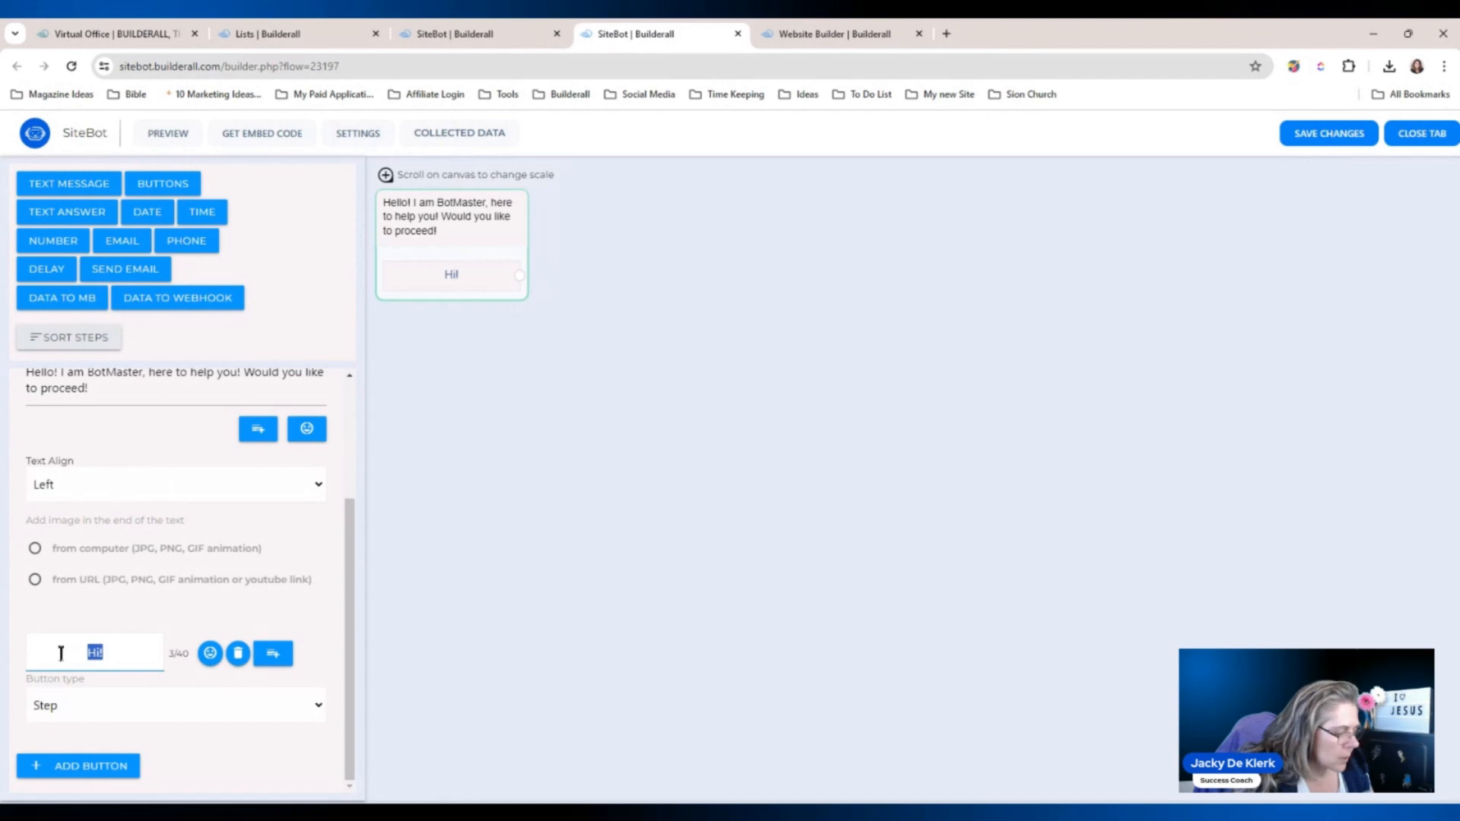
pyautogui.write('Yes')
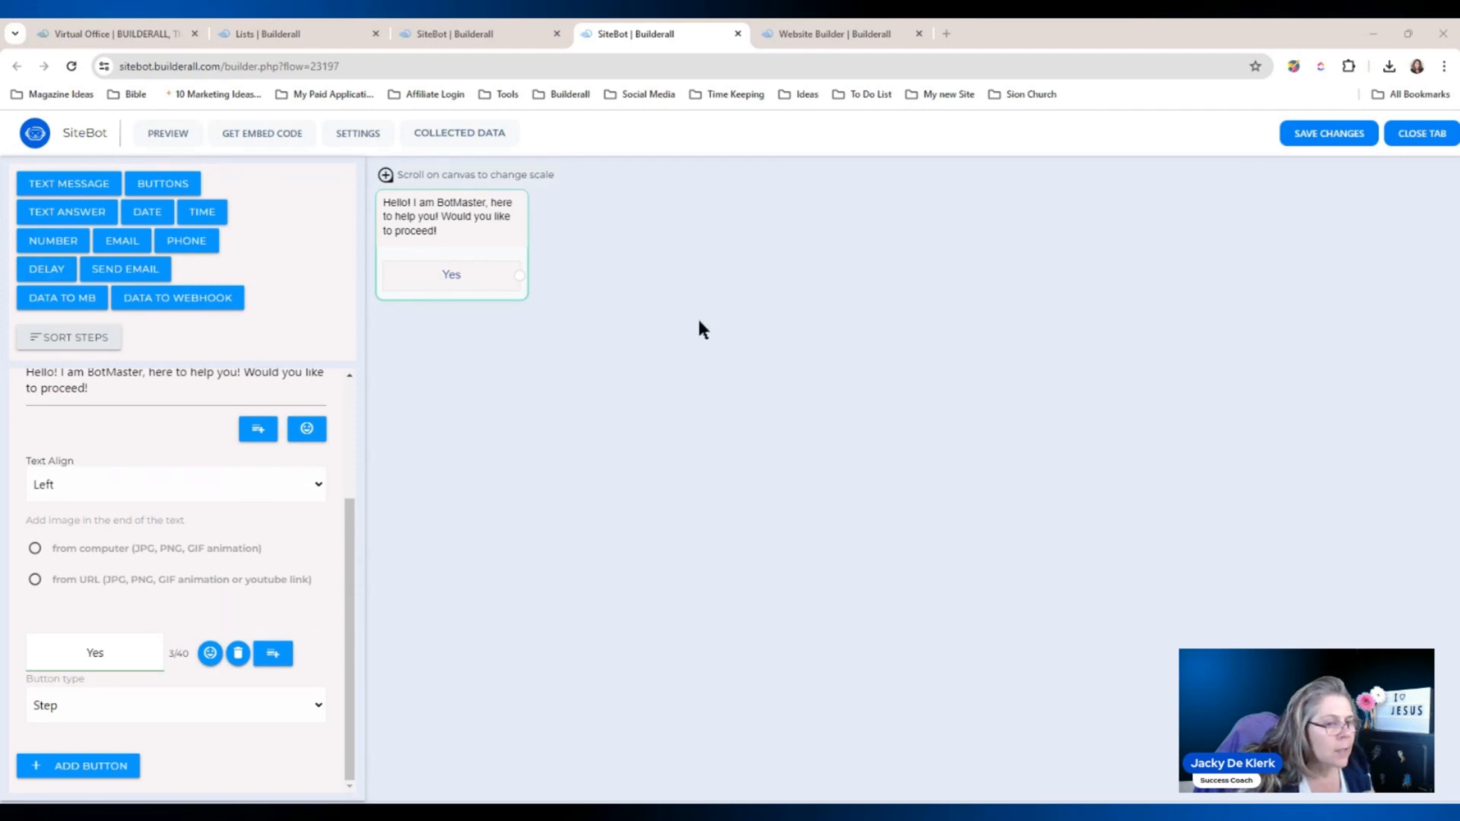
# Add a text-answer step beside the greeting asking 'Great. What is your name?'.
pyautogui.click(61, 212)
pyautogui.moveTo(896, 425); pyautogui.dragTo(632, 228)
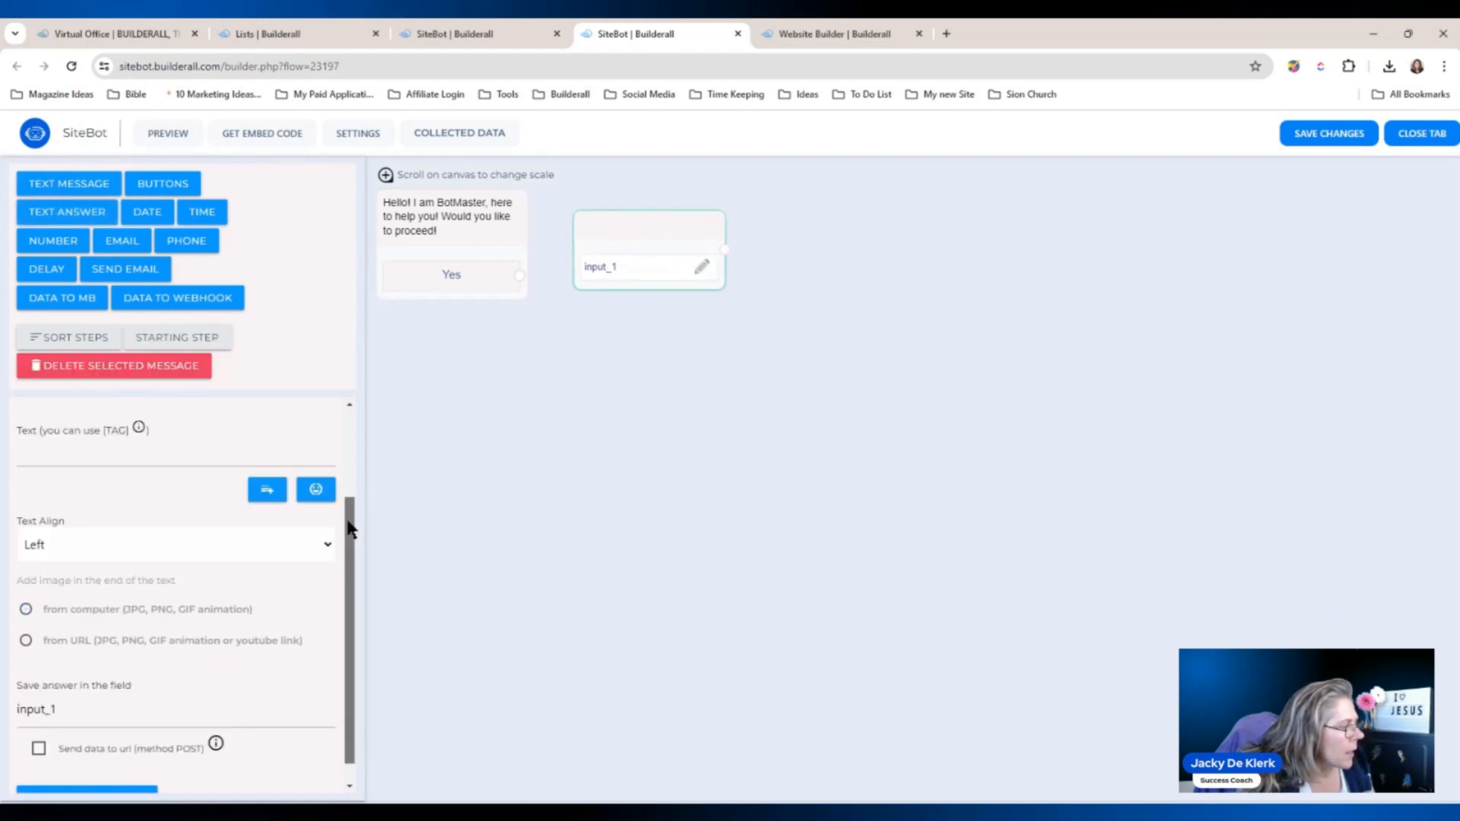
pyautogui.moveTo(348, 512); pyautogui.dragTo(332, 460)
pyautogui.click(109, 535)
pyautogui.write('Great. What is your name')
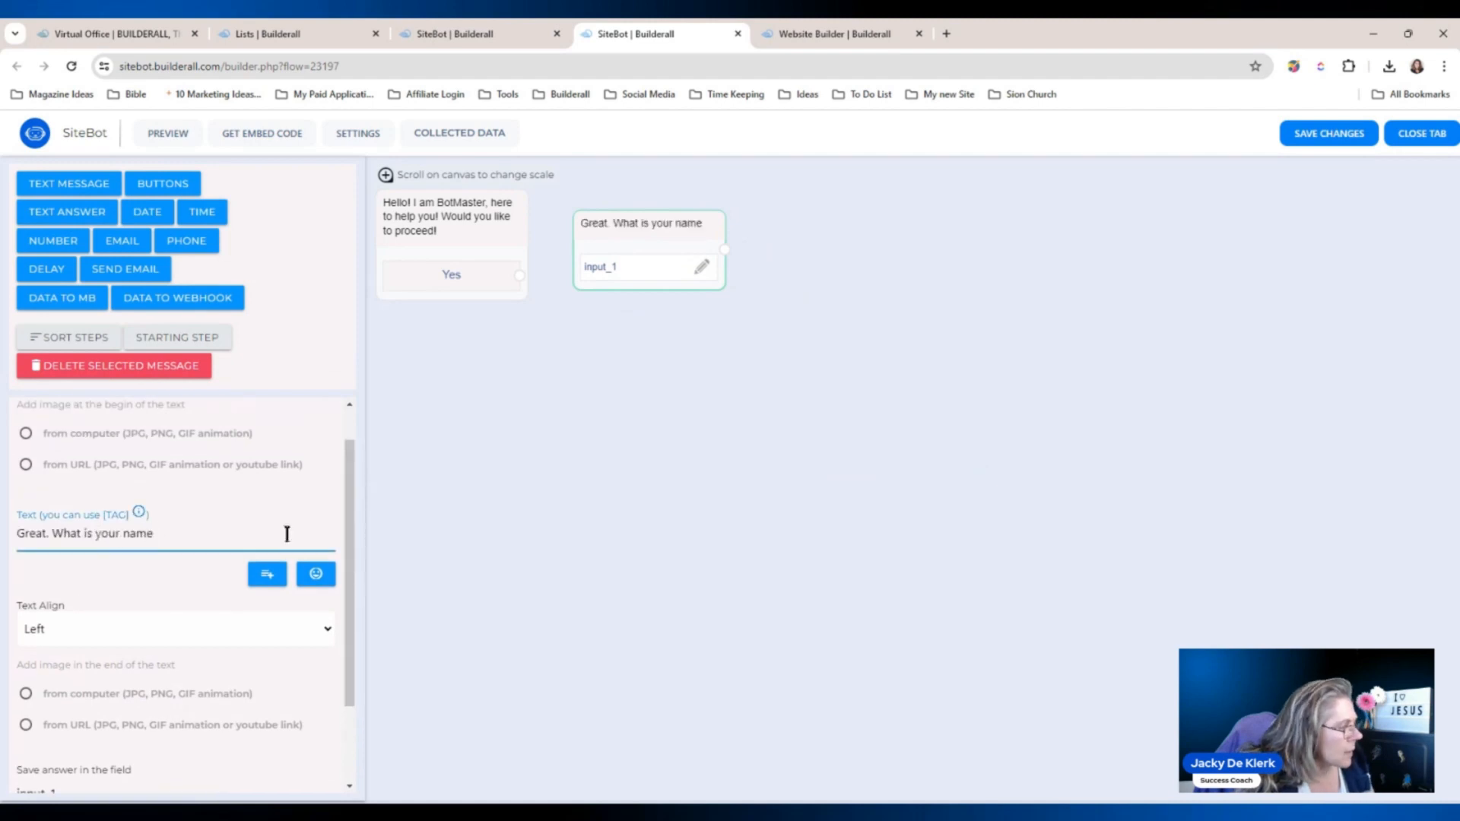
pyautogui.write('?')
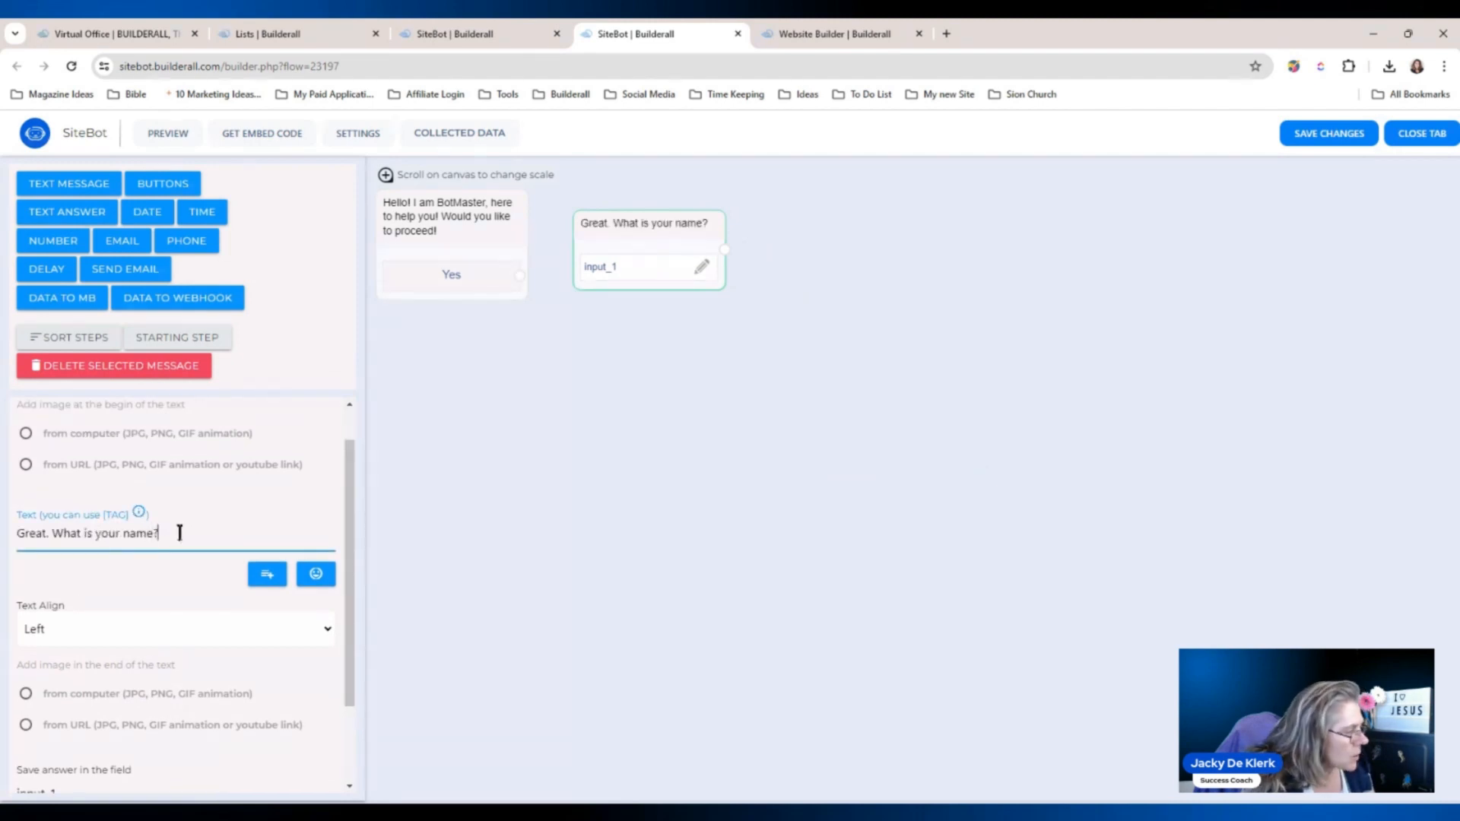
pyautogui.moveTo(348, 497); pyautogui.dragTo(345, 587)
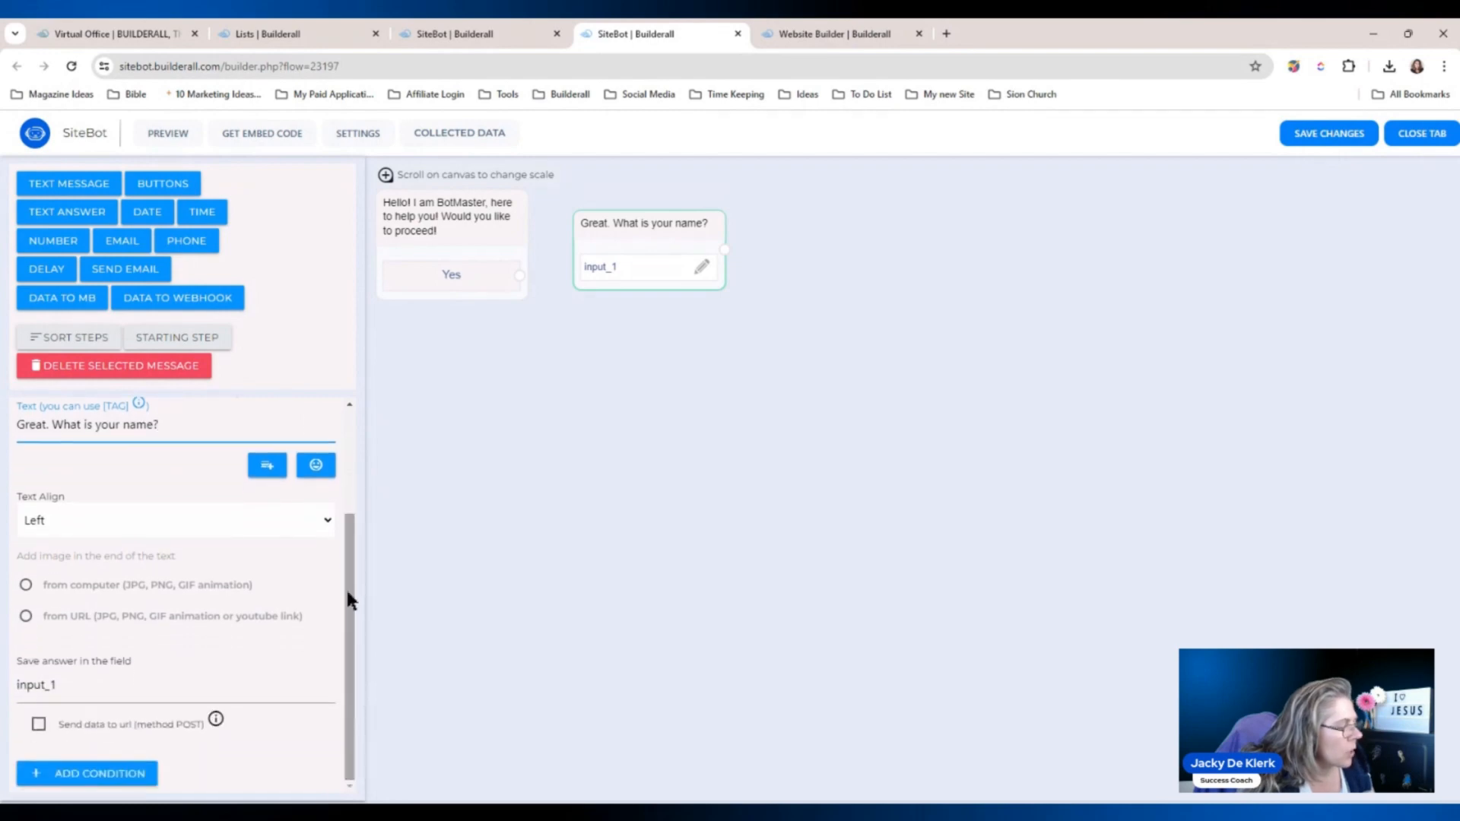
pyautogui.click(619, 266)
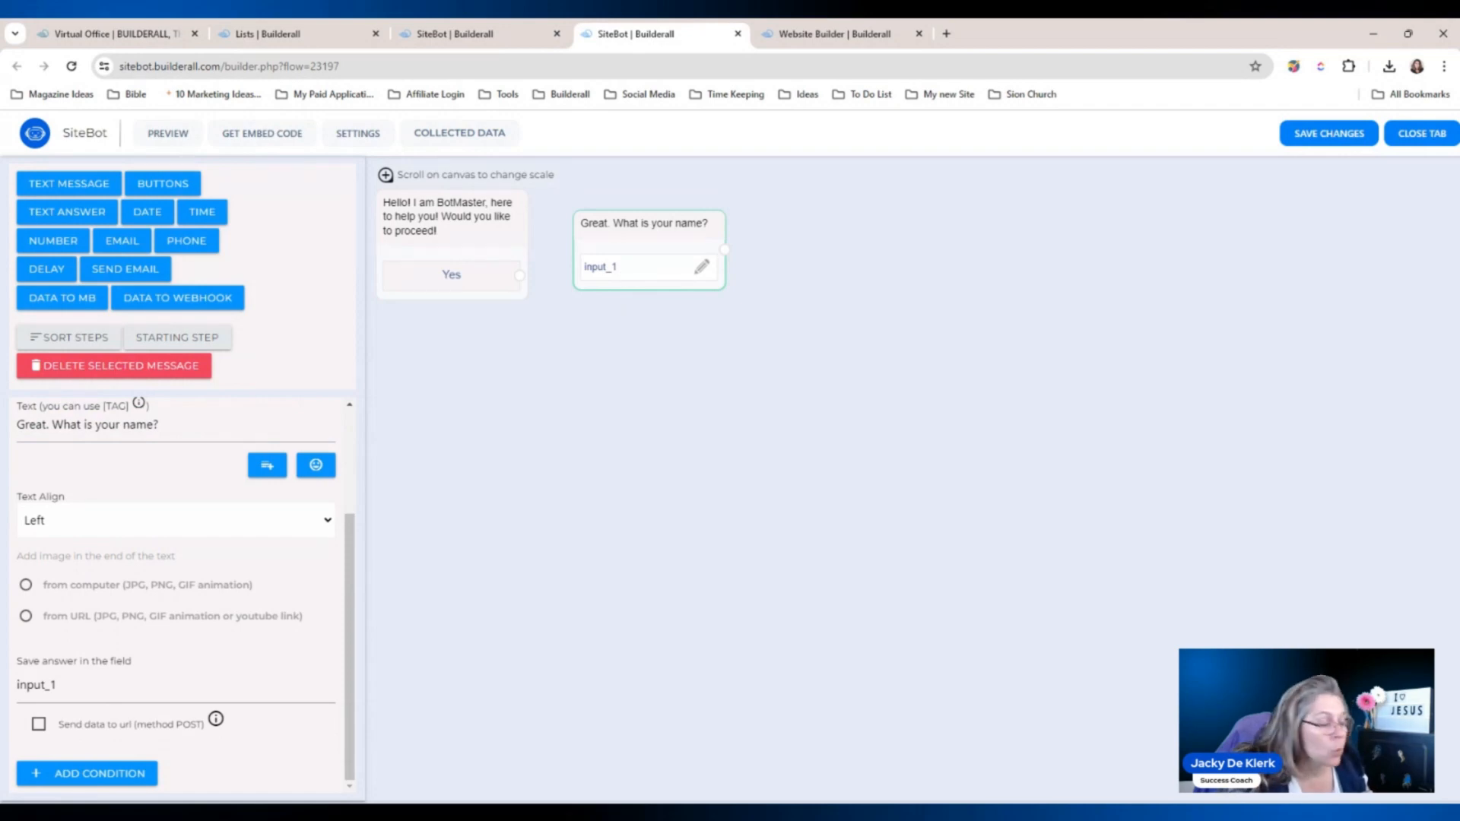
# Rename the answer field to FName, leaving URL sending and answer conditions off.
pyautogui.doubleClick(84, 679)
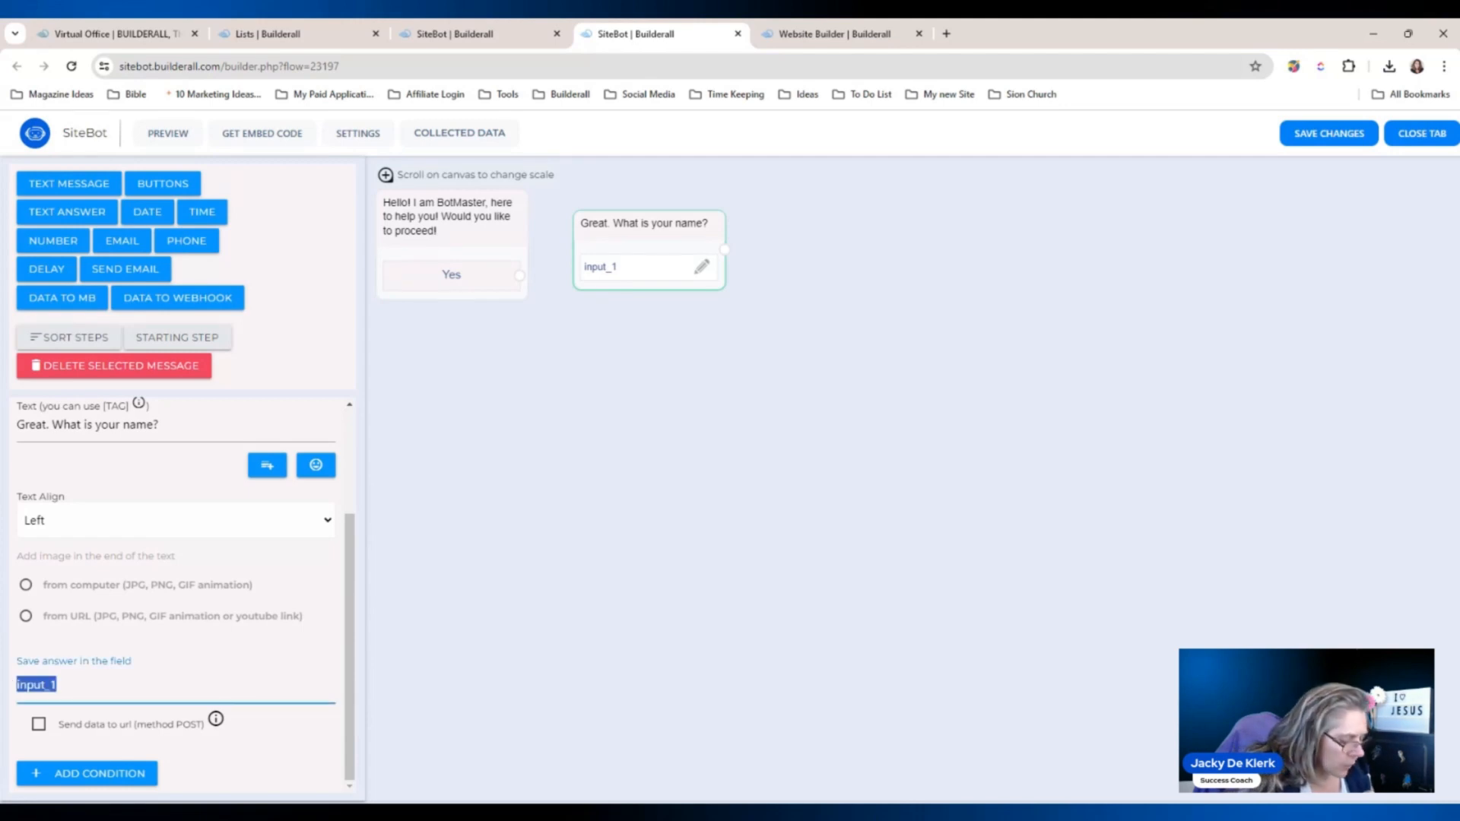
pyautogui.write('FName')
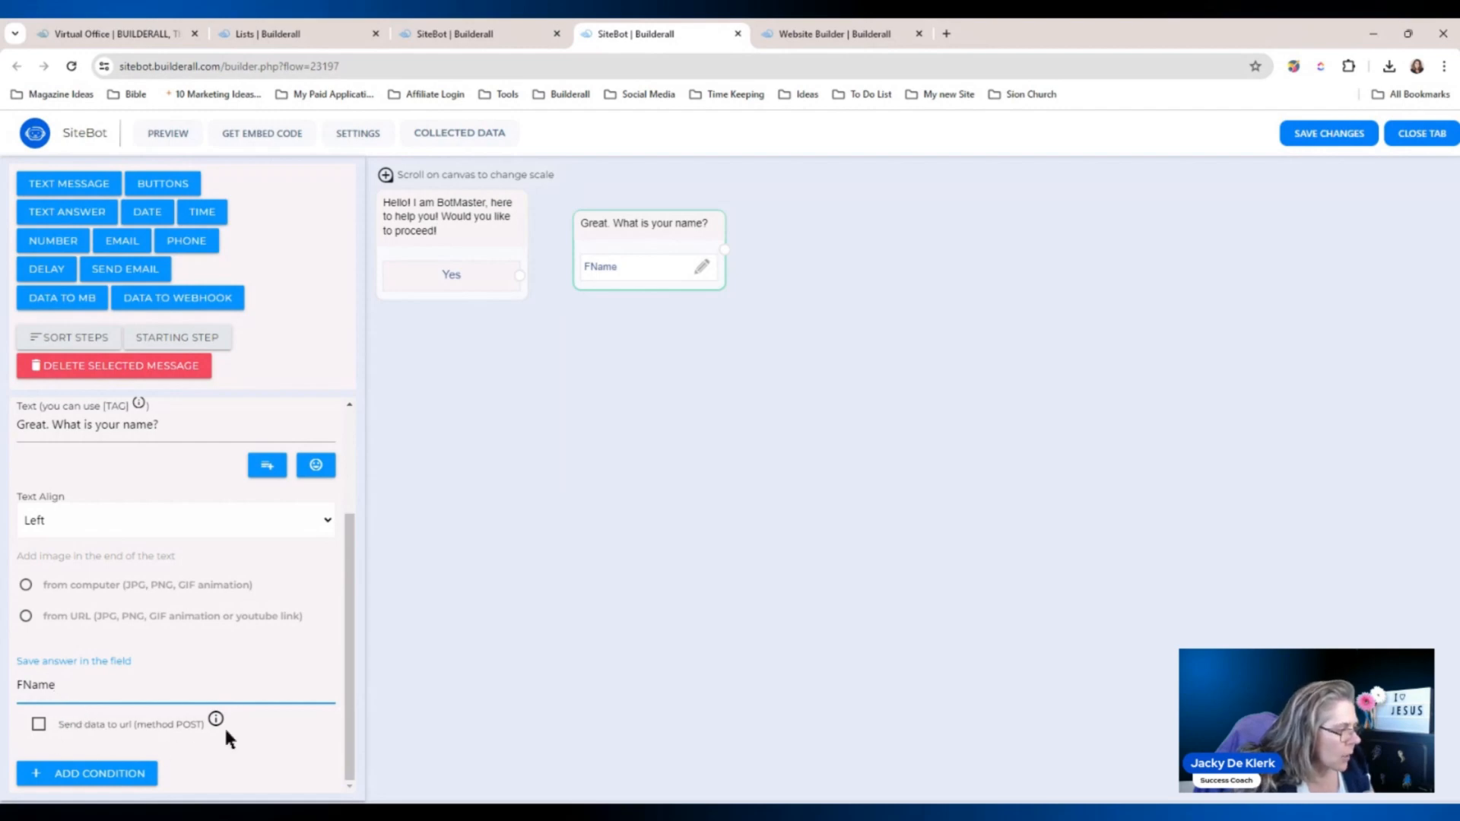
pyautogui.click(38, 727)
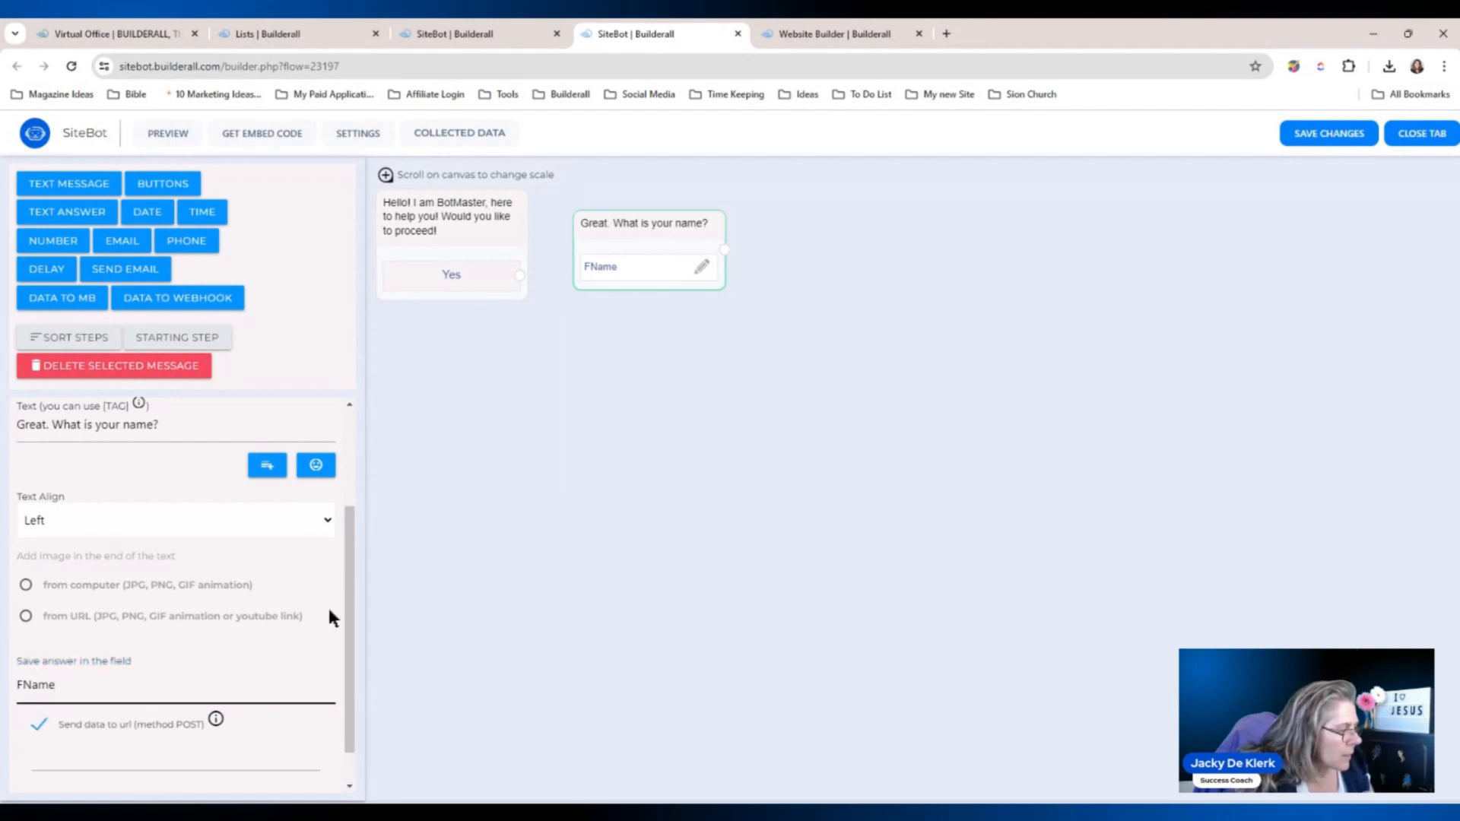
pyautogui.scroll(-1, 352, 597)
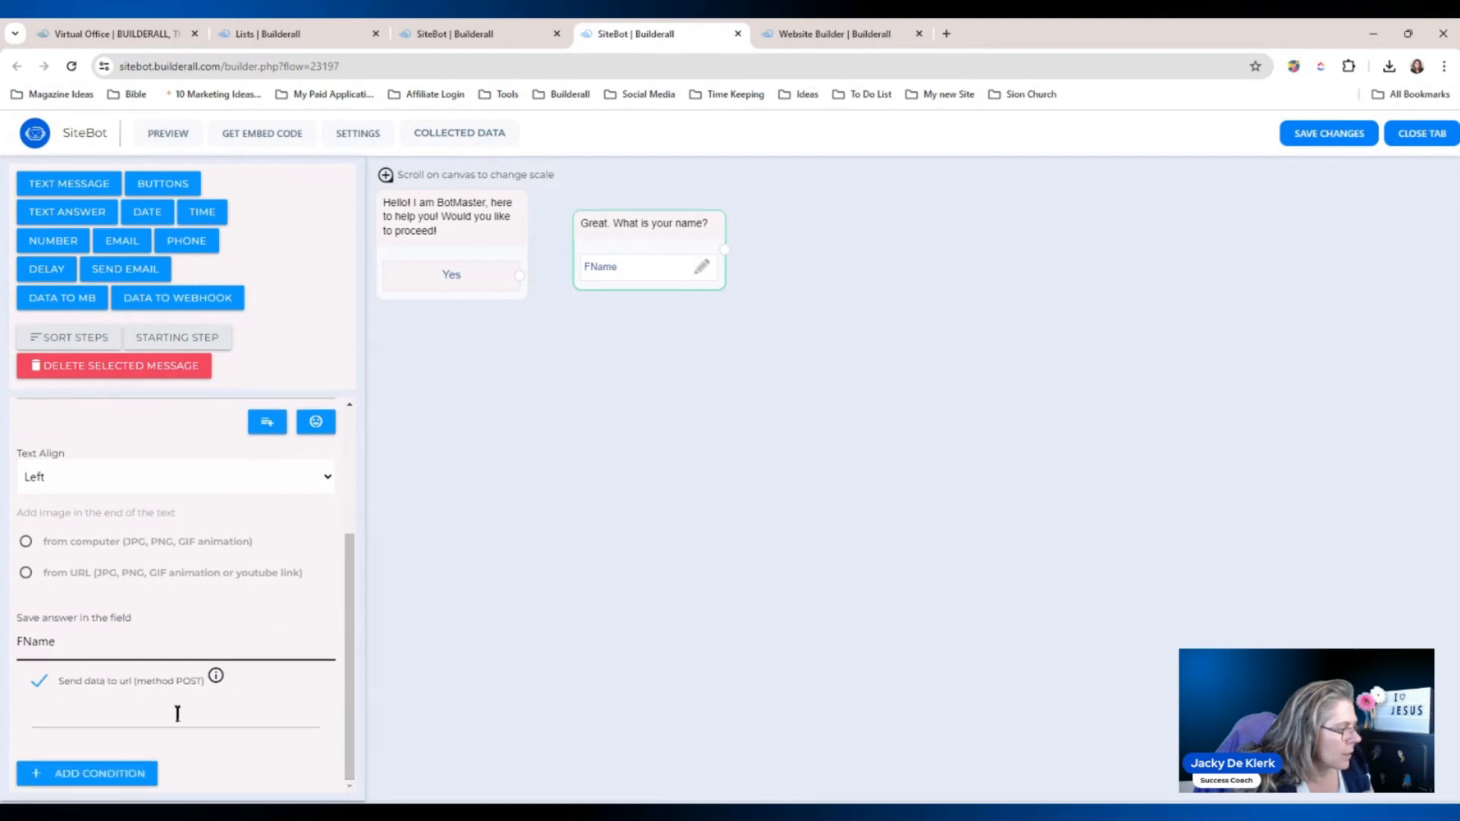
pyautogui.click(91, 774)
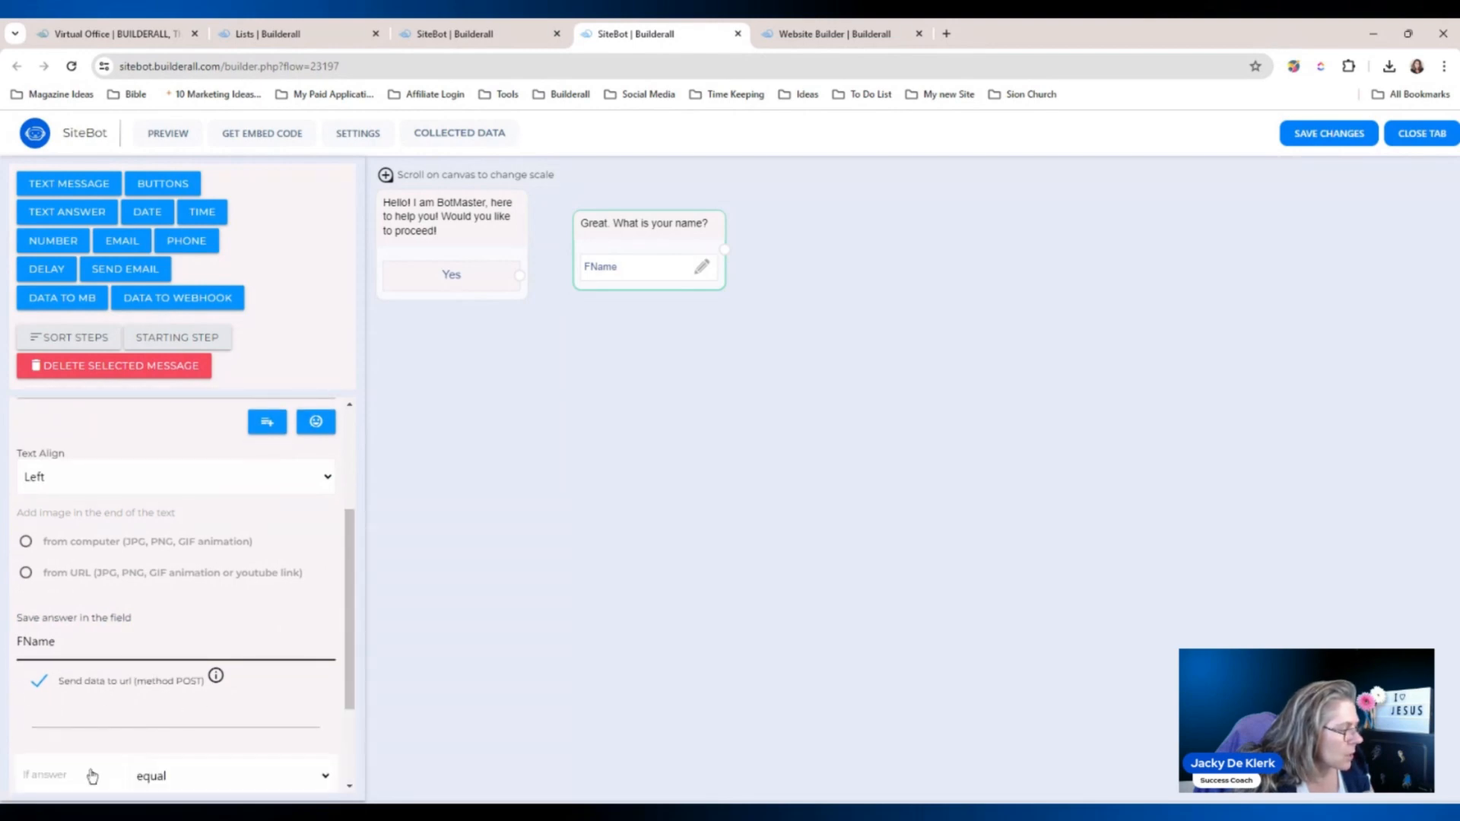
pyautogui.scroll(-6, 343, 623)
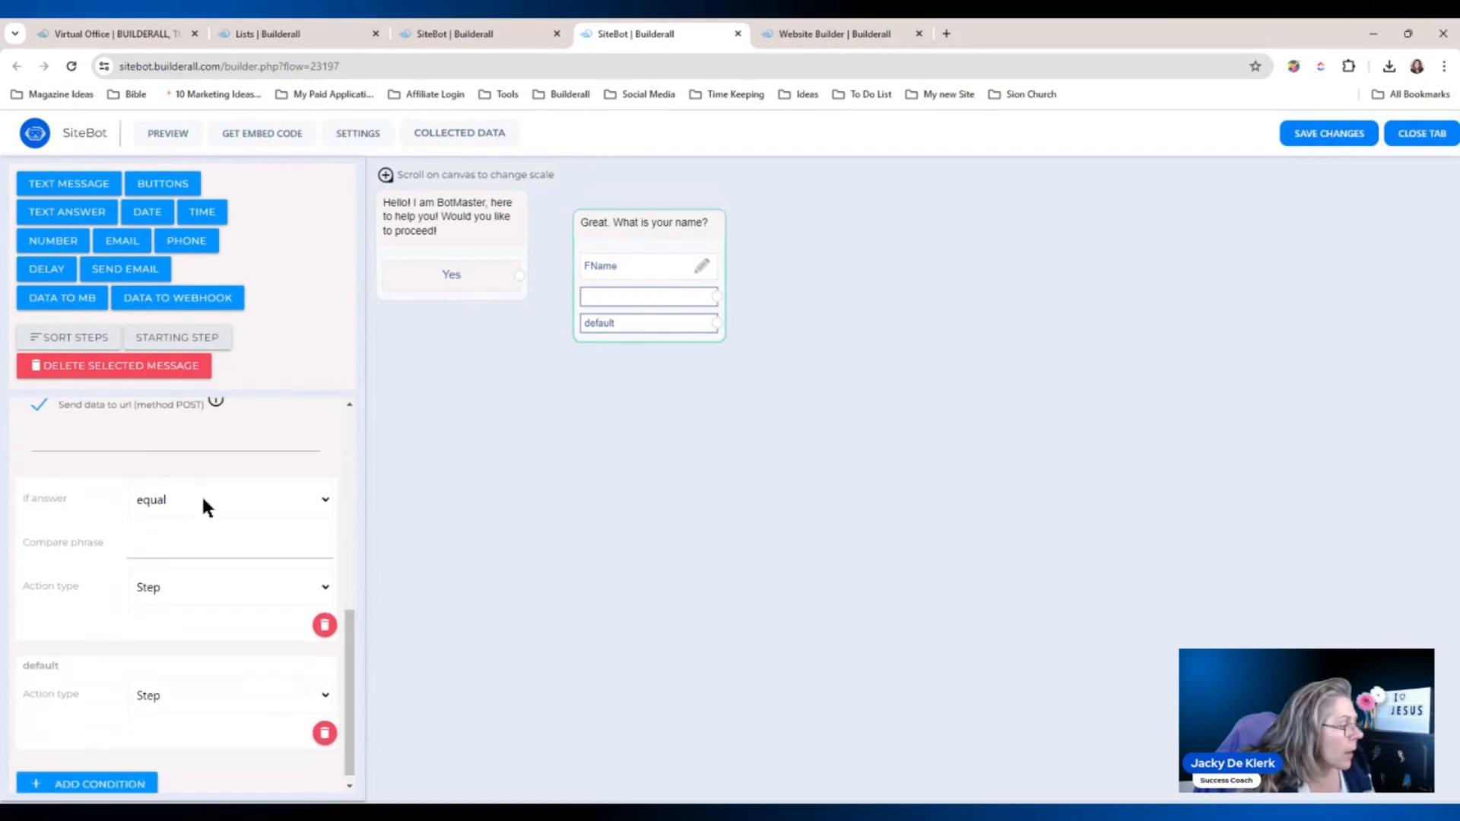
pyautogui.click(158, 543)
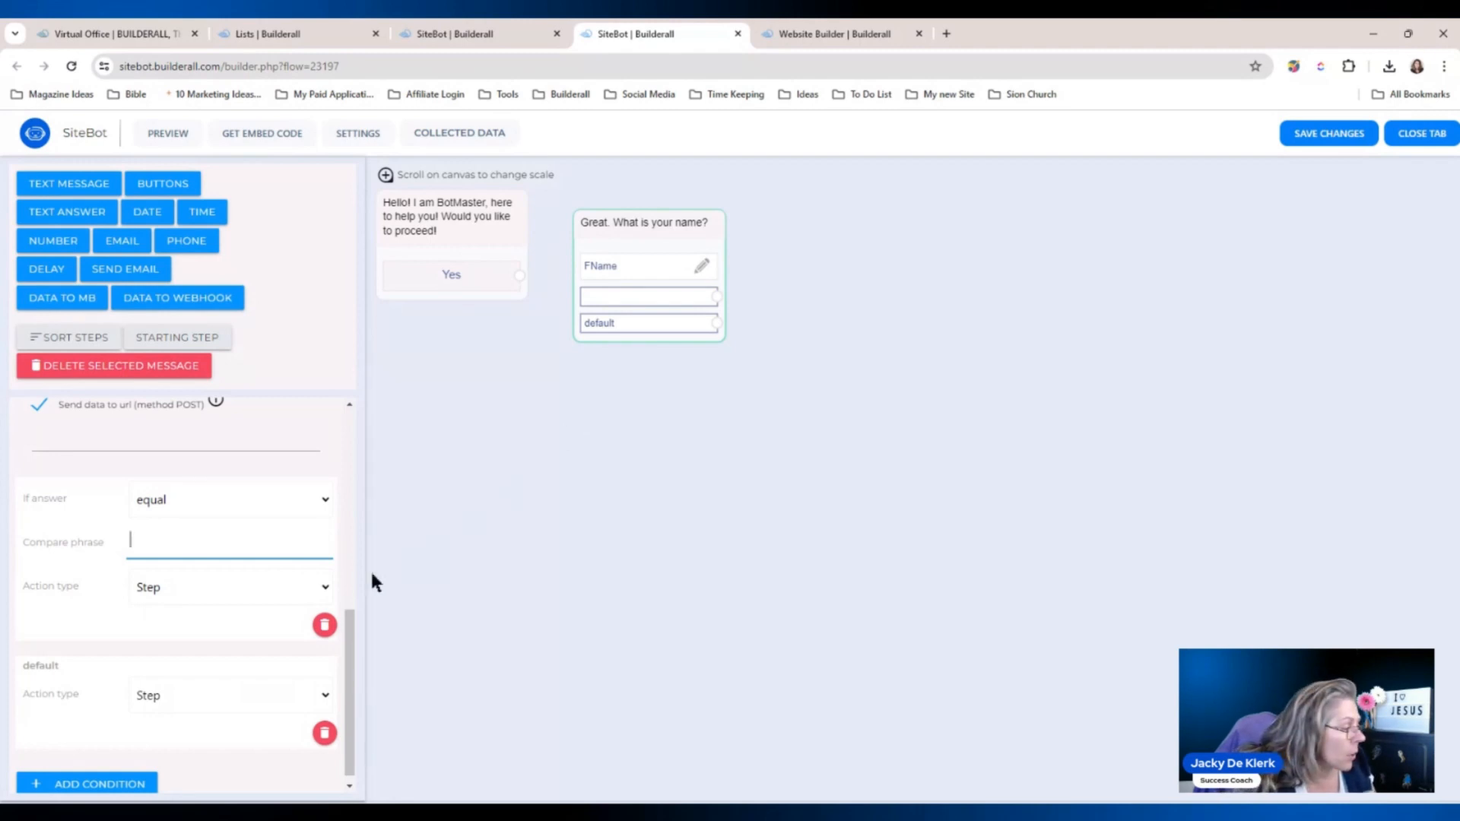
pyautogui.click(325, 625)
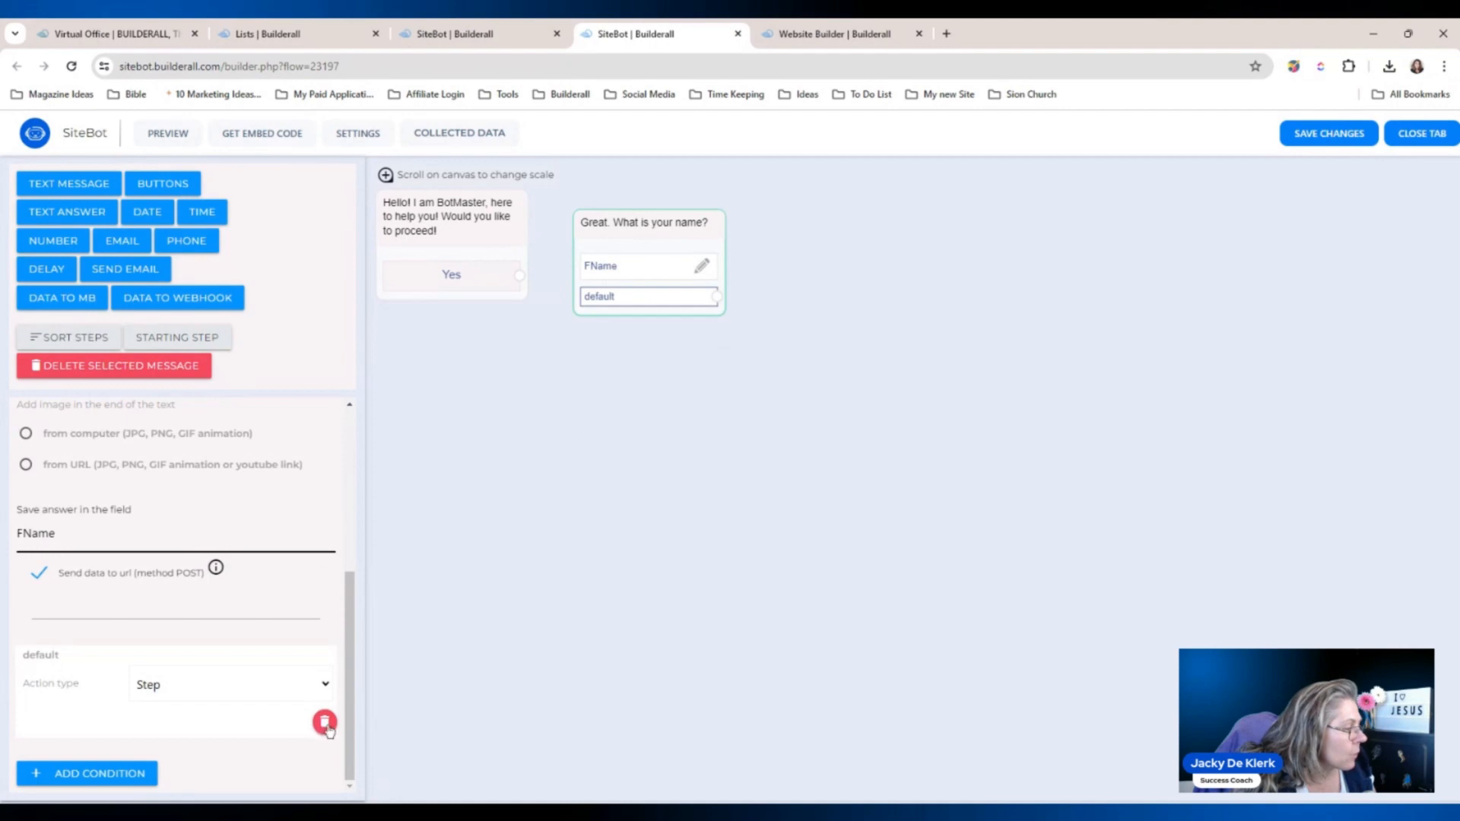
pyautogui.click(325, 723)
pyautogui.scroll(-1, 438, 574)
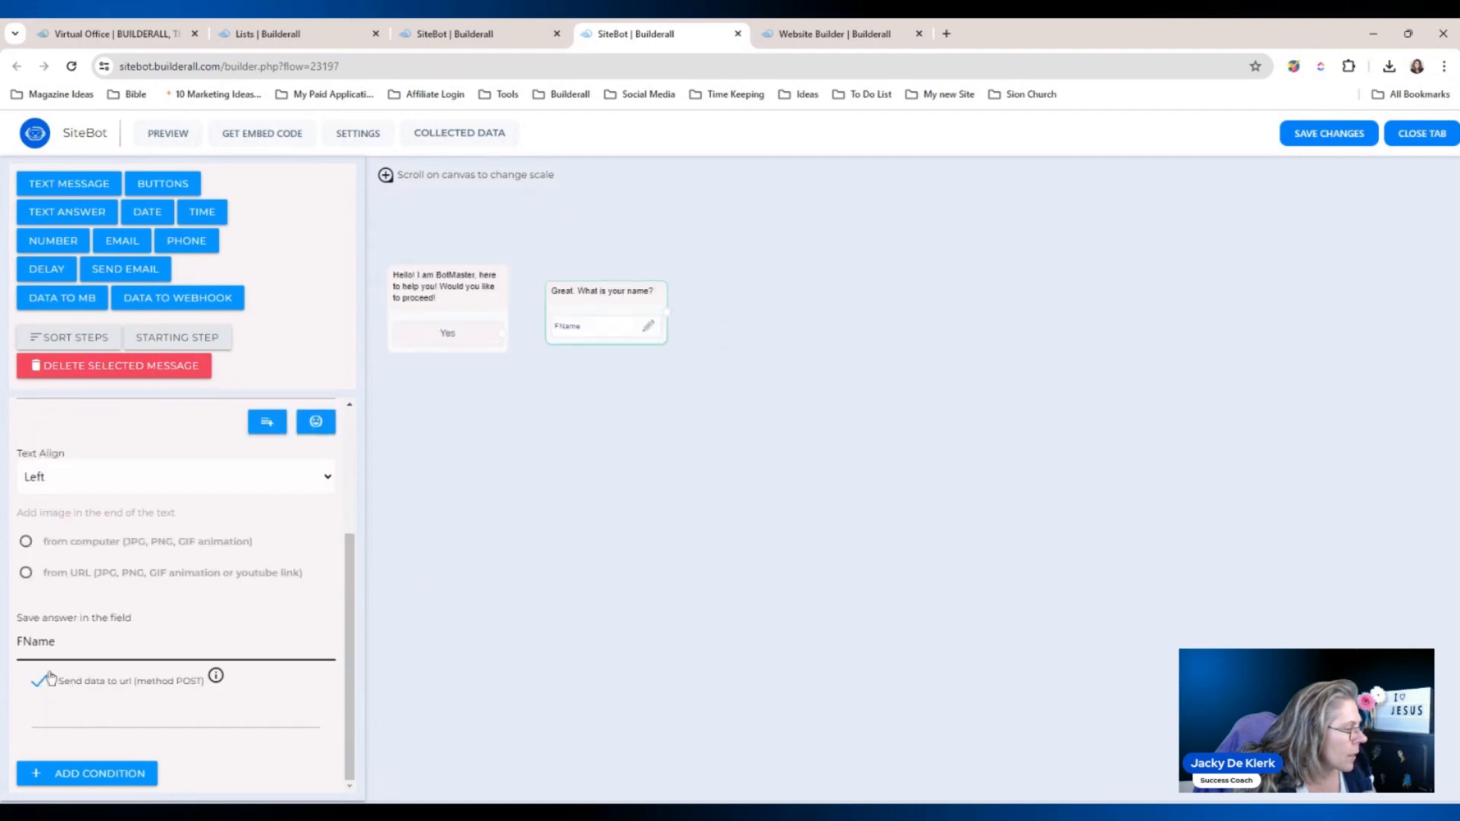
pyautogui.click(38, 681)
pyautogui.scroll(1, 229, 617)
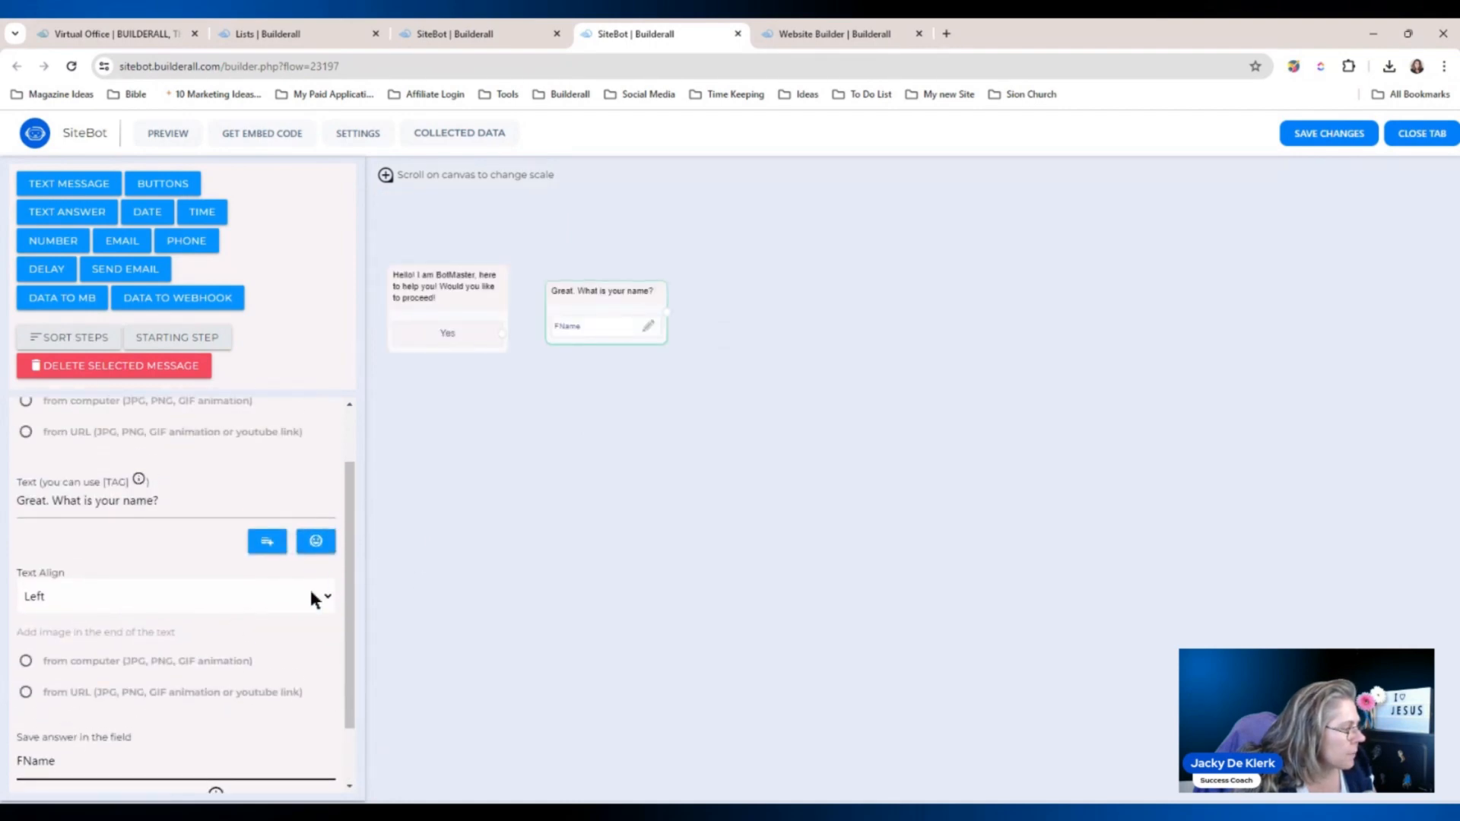
pyautogui.moveTo(636, 299); pyautogui.dragTo(644, 284)
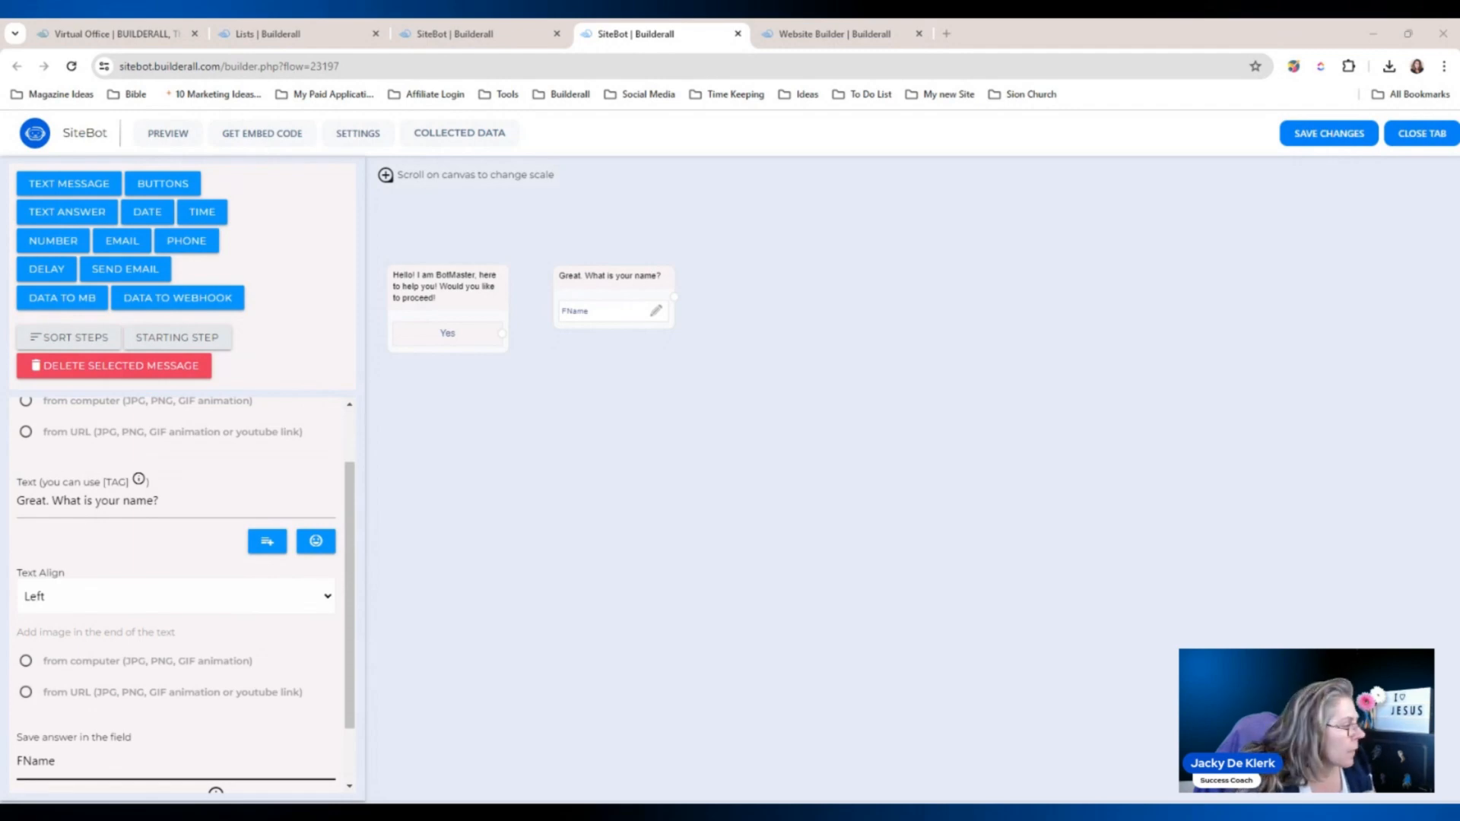
pyautogui.click(595, 322)
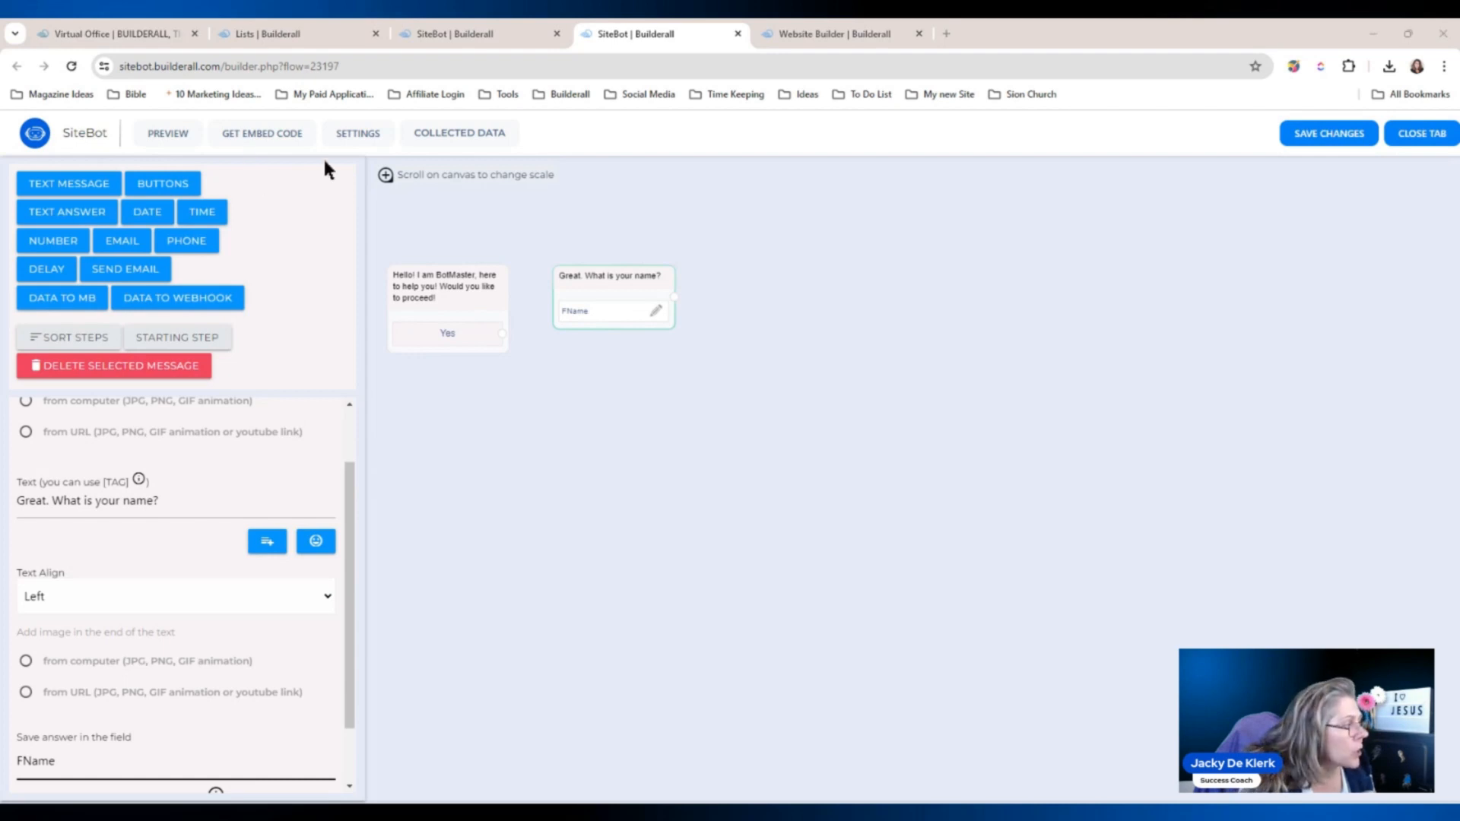
# Add a buttons step whose message greets the visitor with the inserted {{FName}} tag.
pyautogui.click(170, 192)
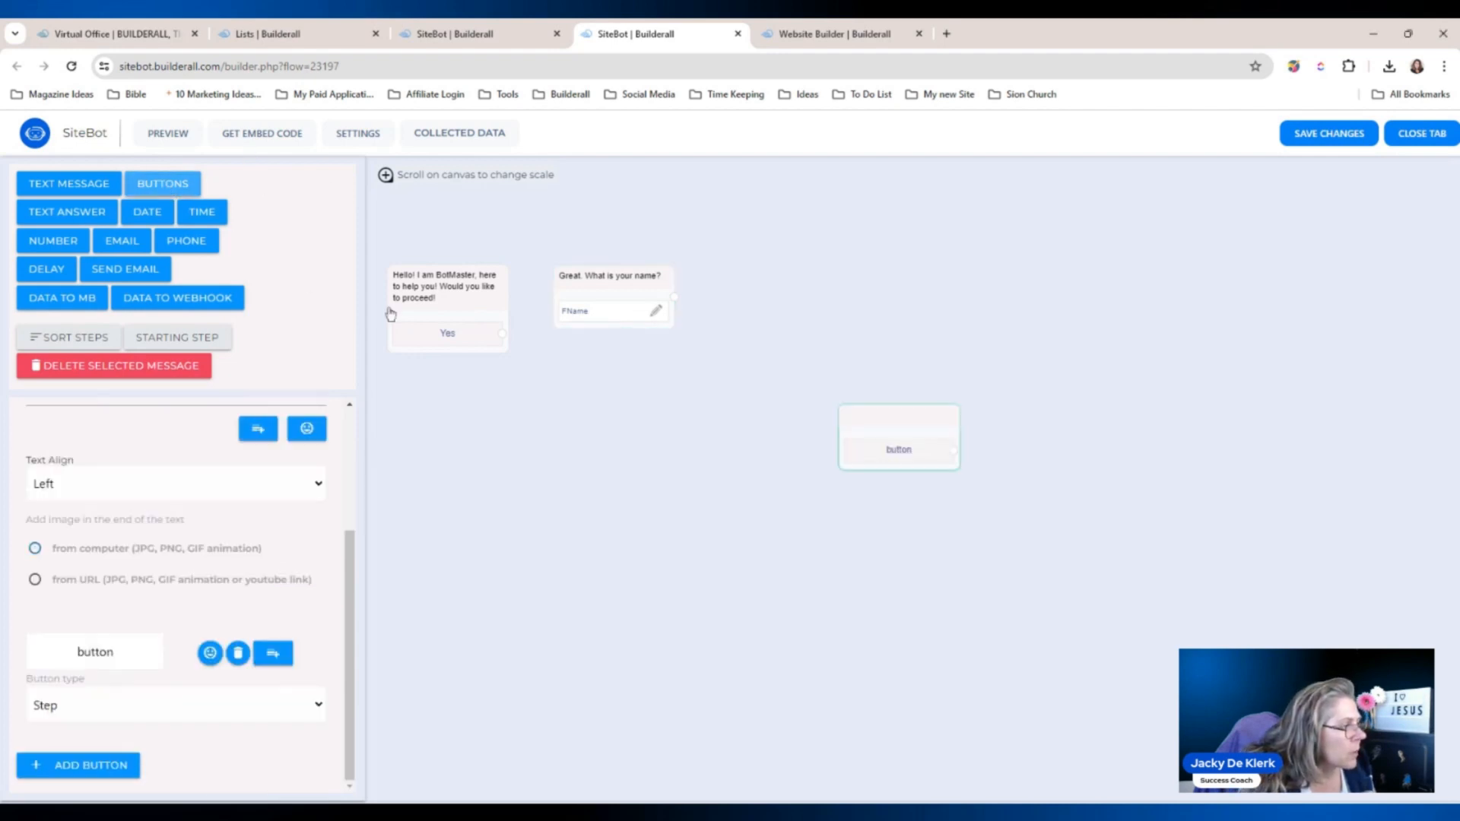
pyautogui.moveTo(873, 421); pyautogui.dragTo(759, 276)
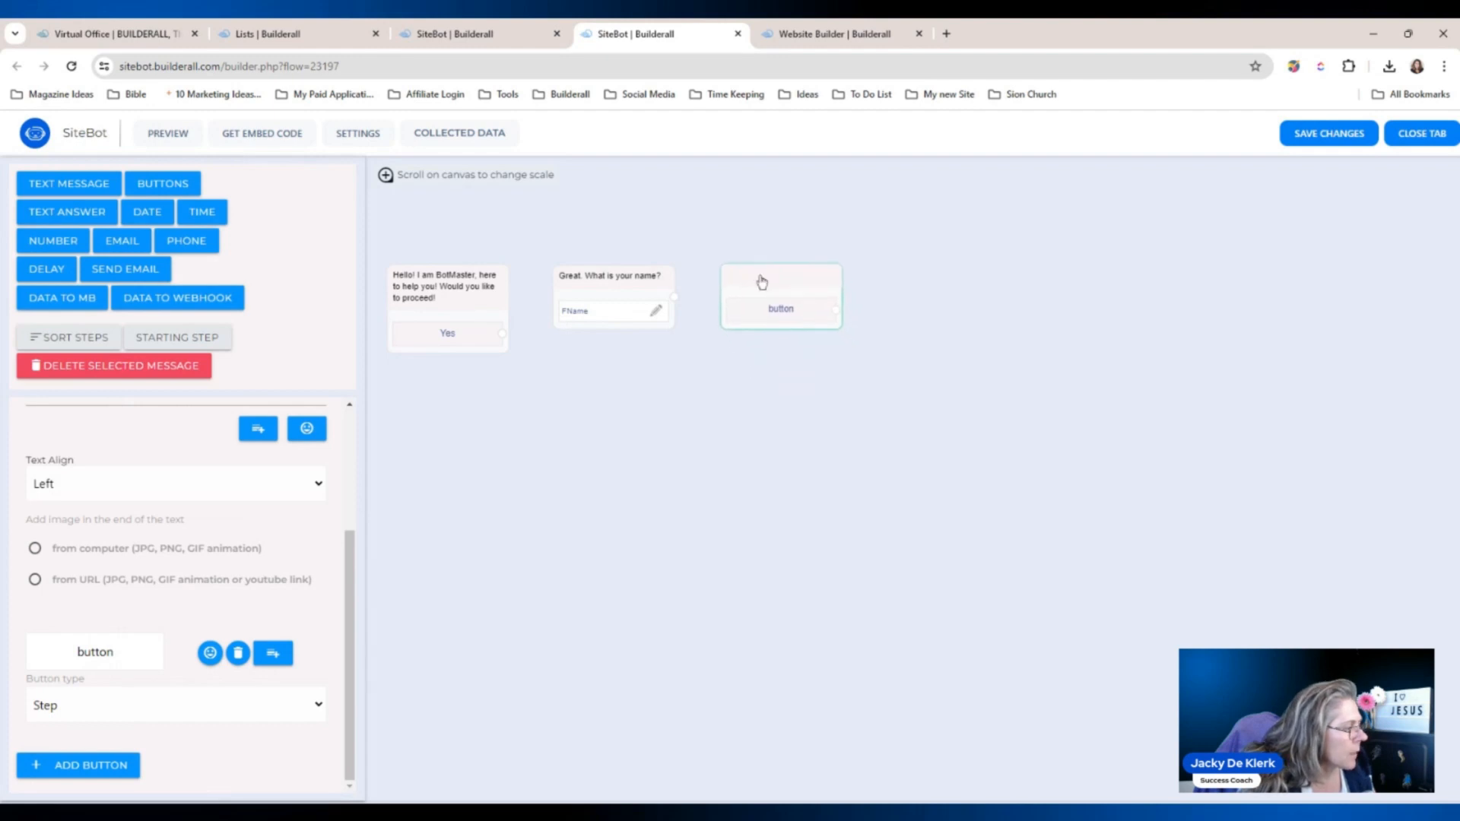
pyautogui.scroll(2, 352, 554)
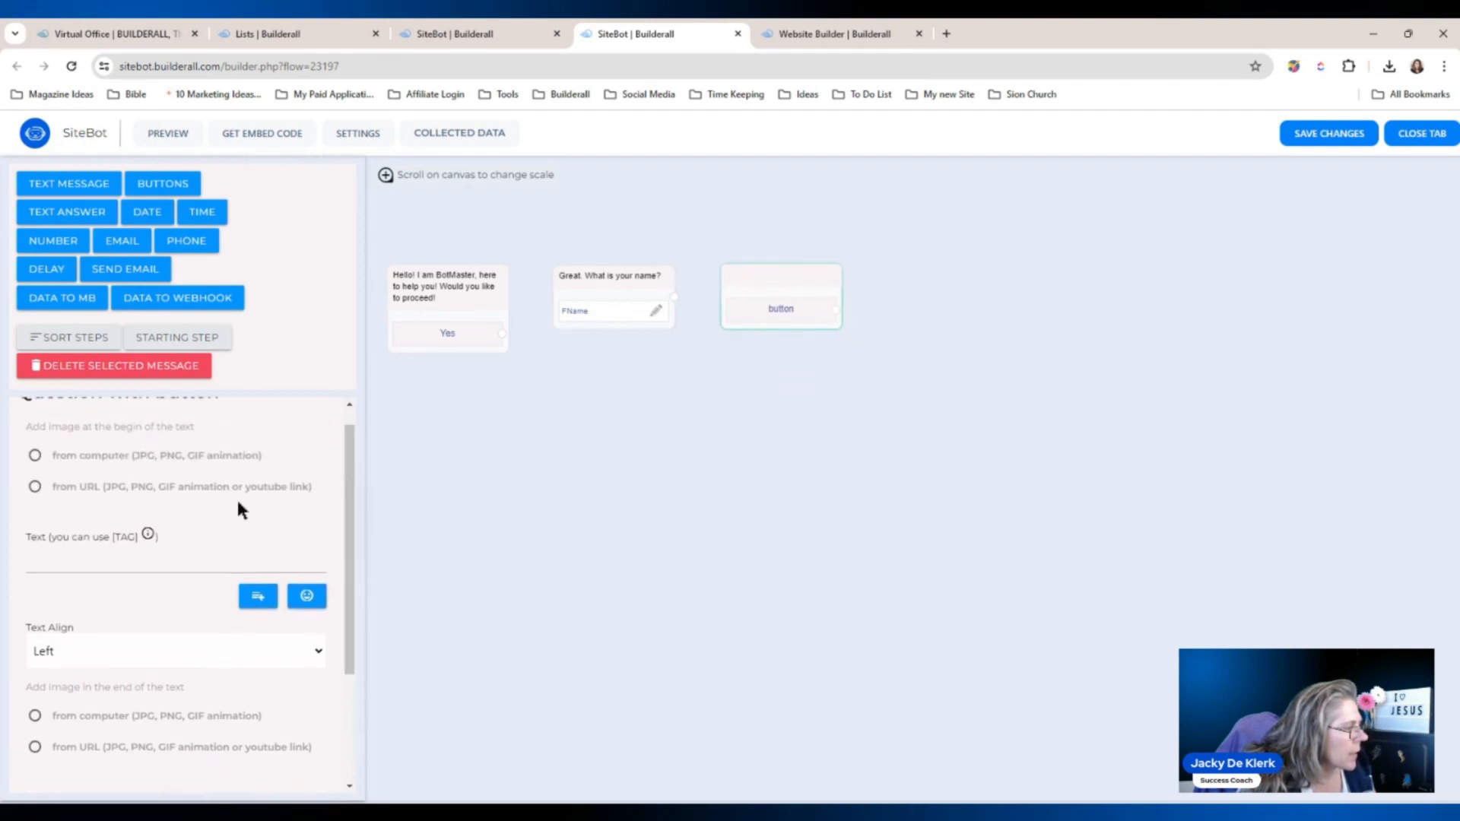
pyautogui.click(124, 552)
pyautogui.write('Nice to meet you {{FName}} 😀 How can I help you today?')
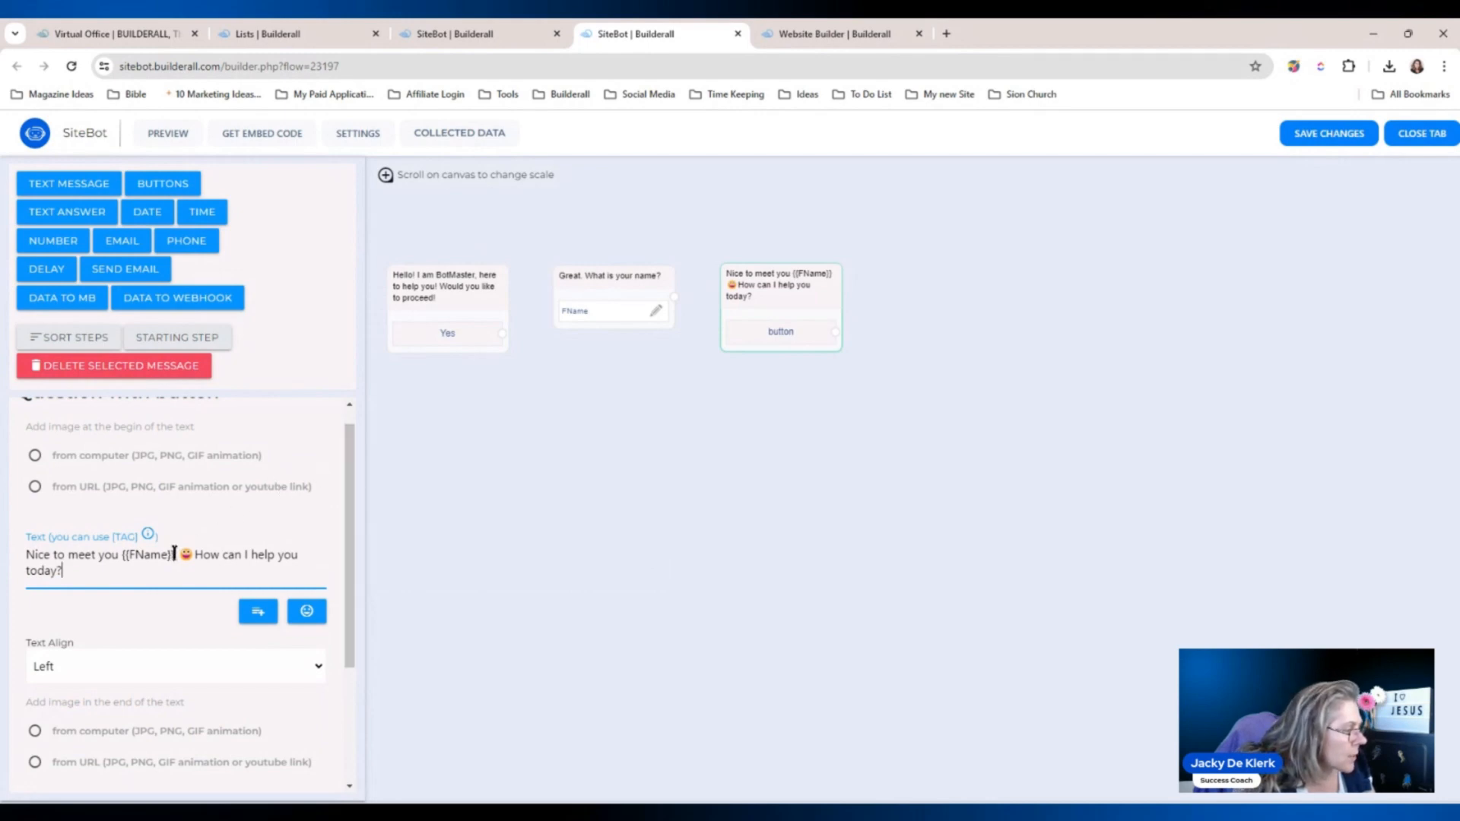
pyautogui.moveTo(174, 553); pyautogui.dragTo(121, 553)
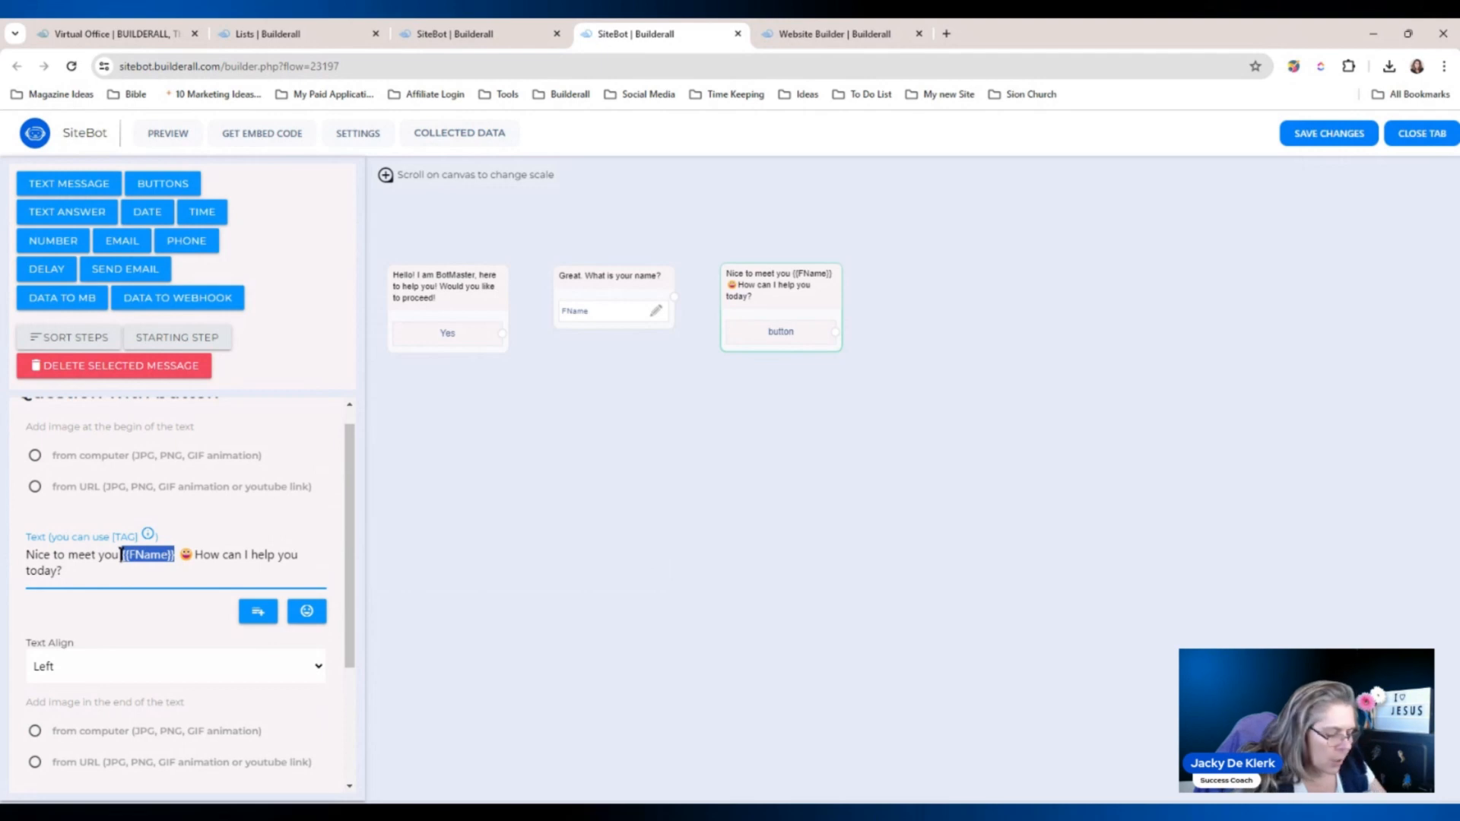
pyautogui.press('BackSpace')
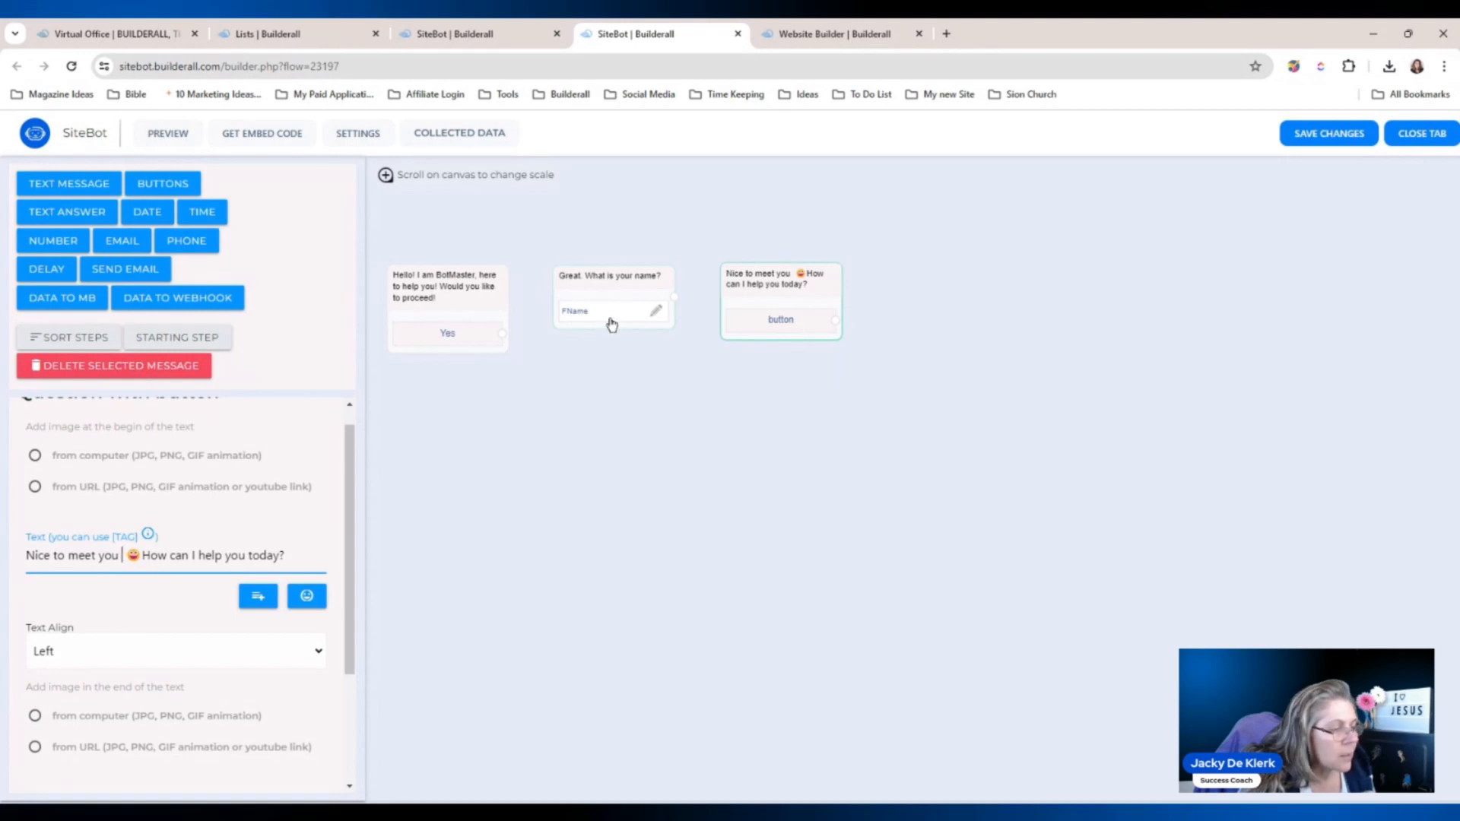
pyautogui.click(259, 602)
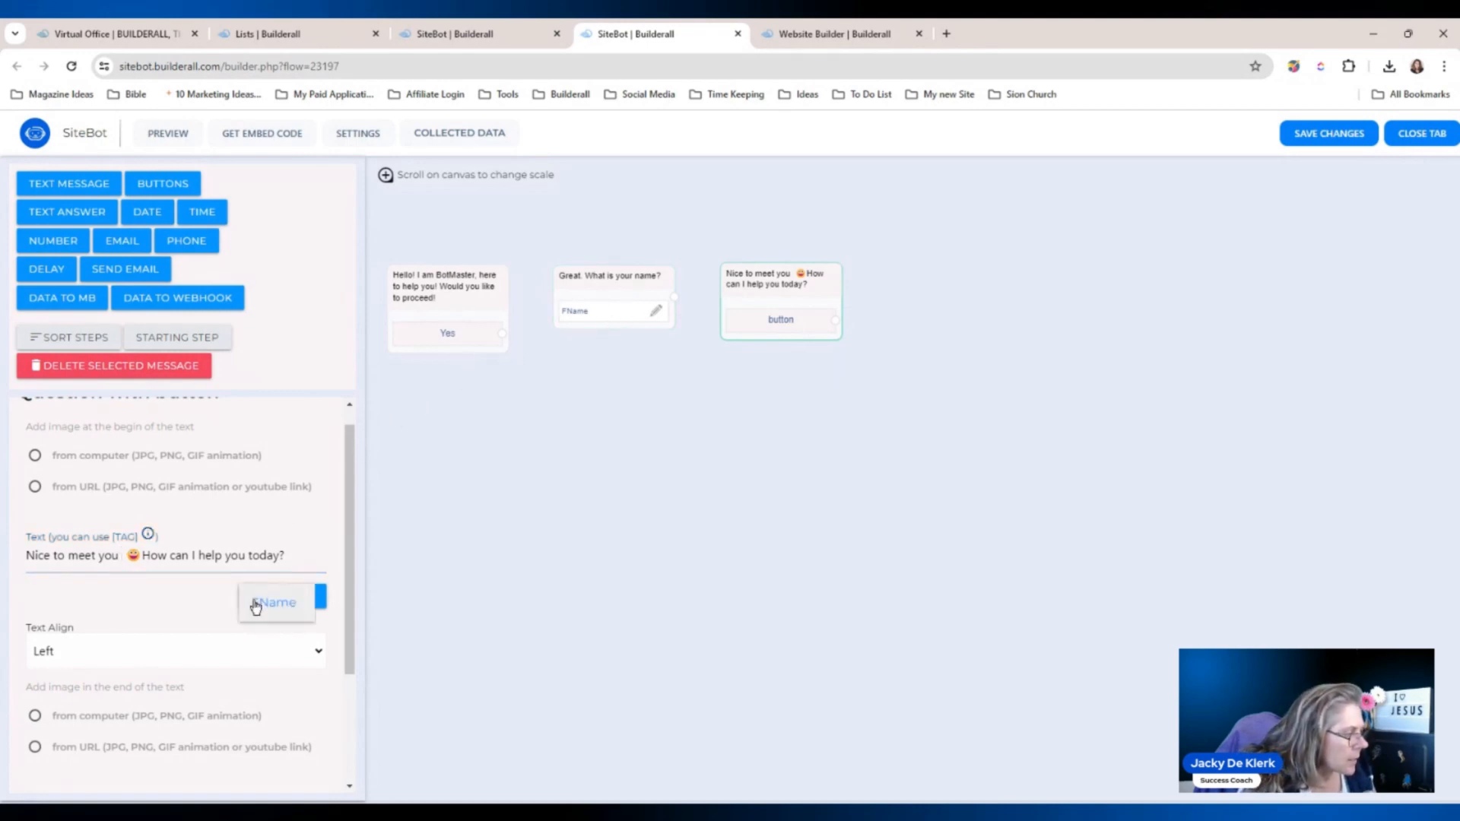
pyautogui.click(274, 603)
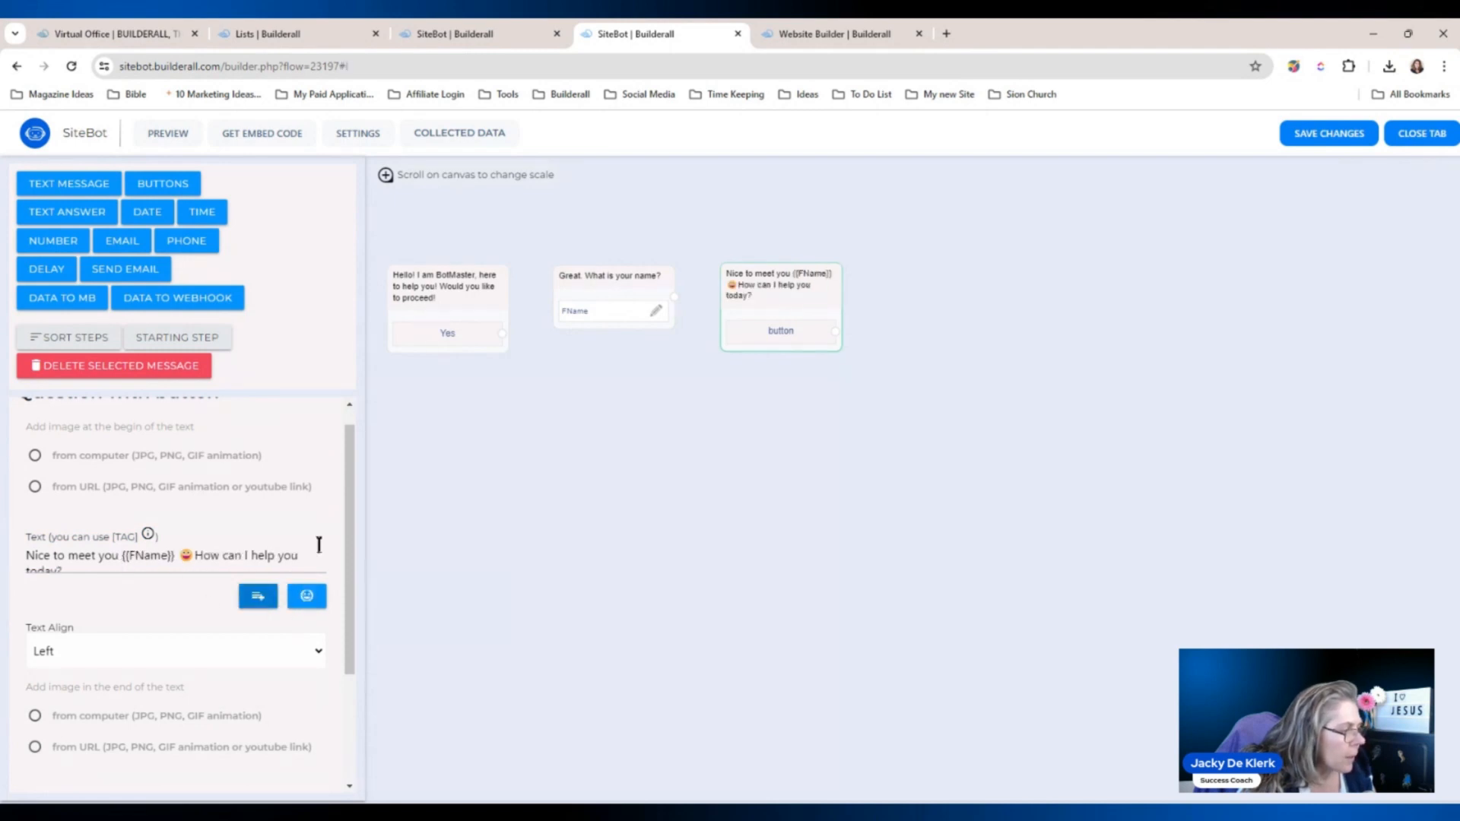
pyautogui.moveTo(349, 498); pyautogui.dragTo(343, 624)
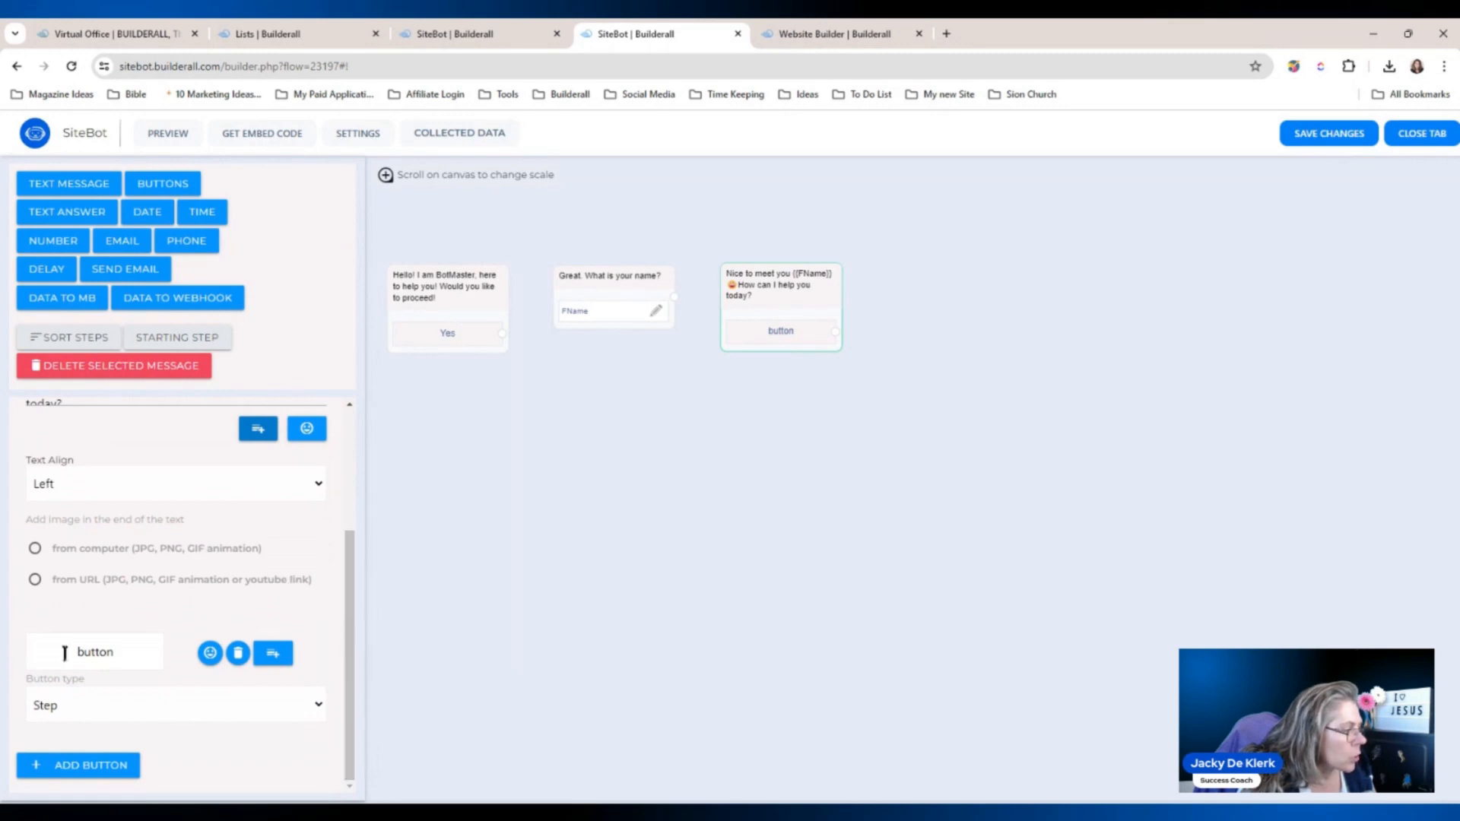
# Label its buttons Build a Website, Download a Guide and Chat with Team.
pyautogui.click(131, 650)
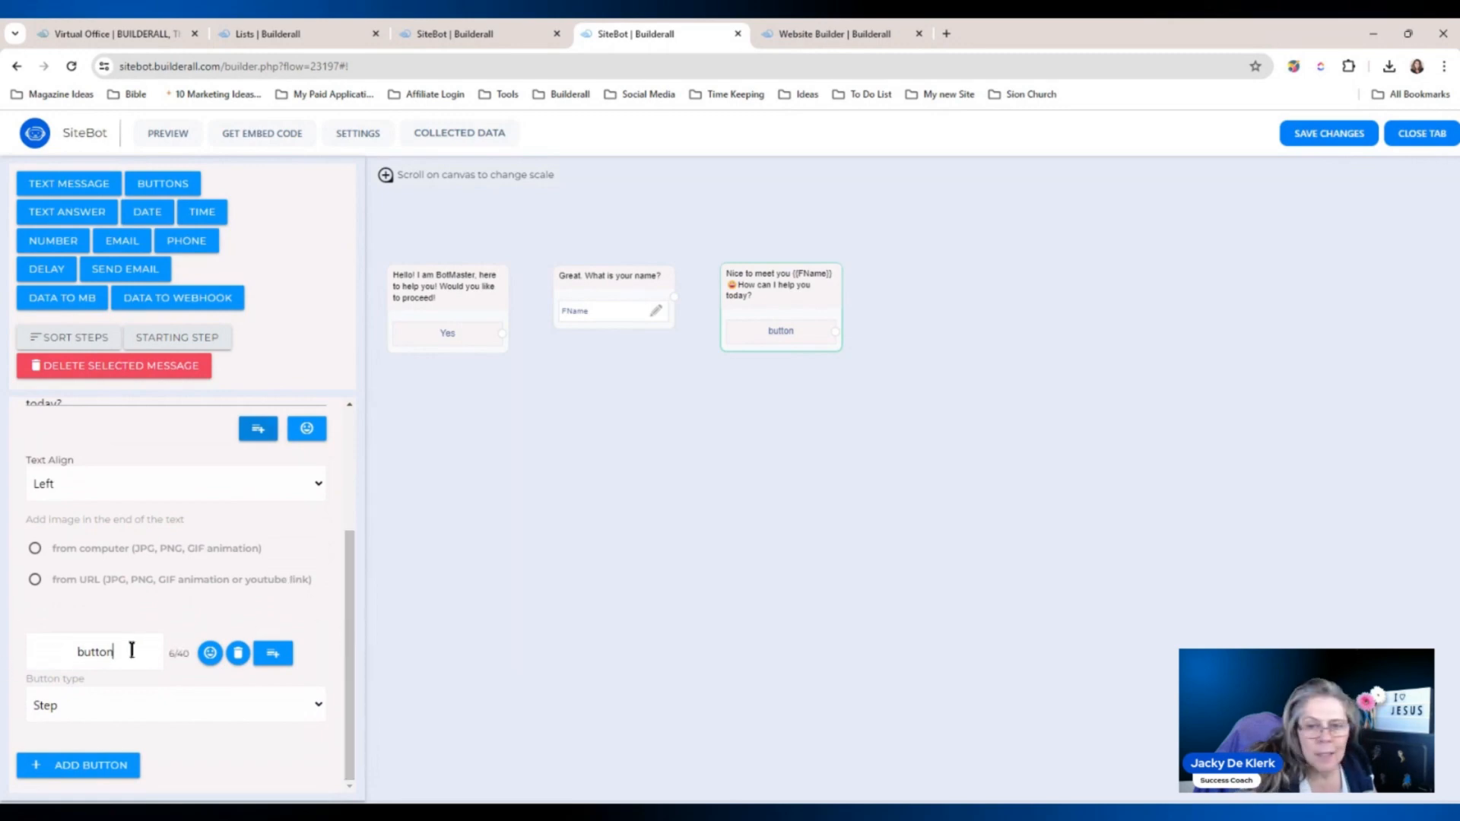
pyautogui.hotkey('ctrl', 'a')
pyautogui.write('Buio')
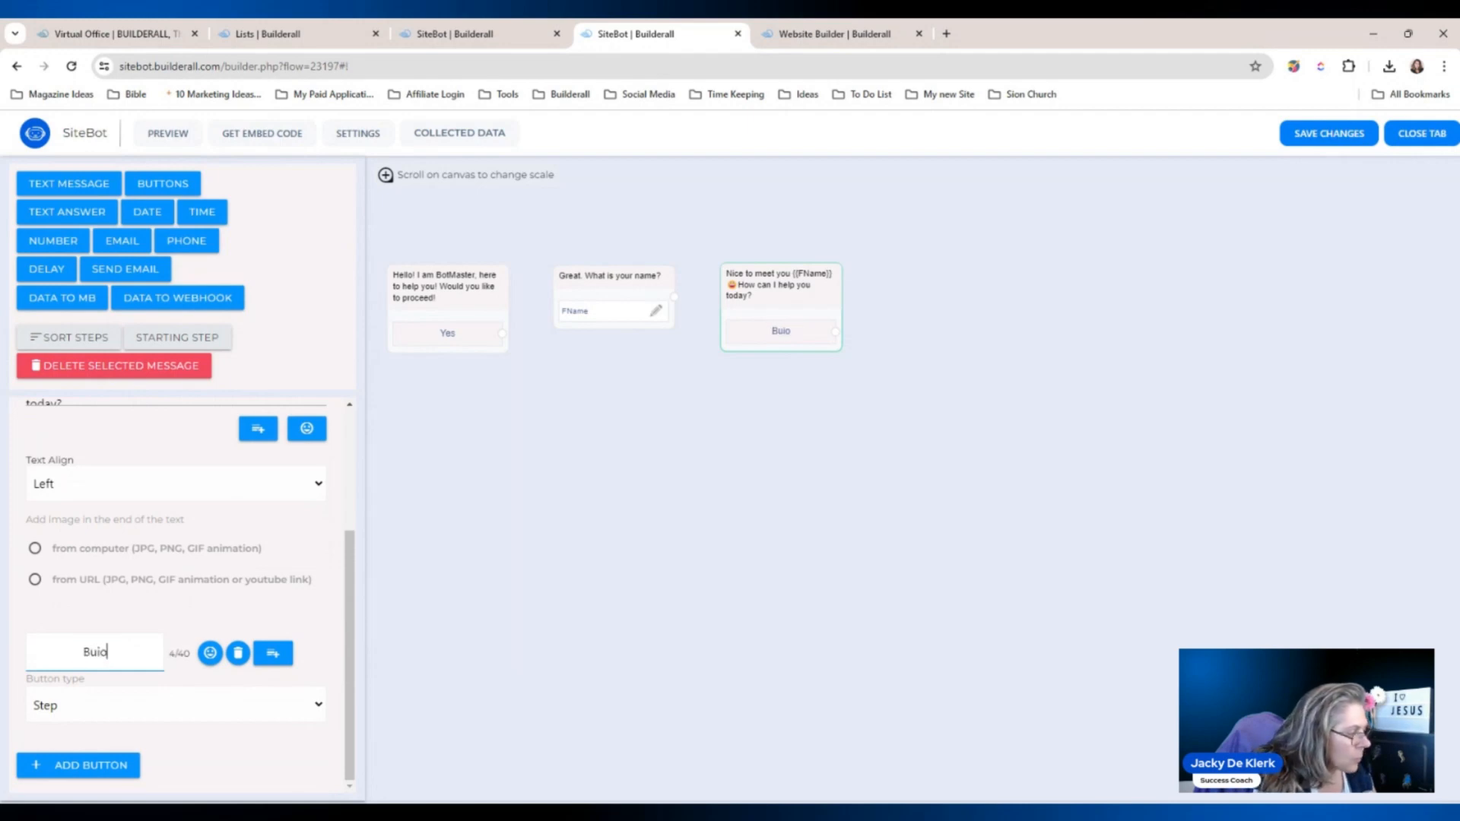
pyautogui.press('BackSpace')
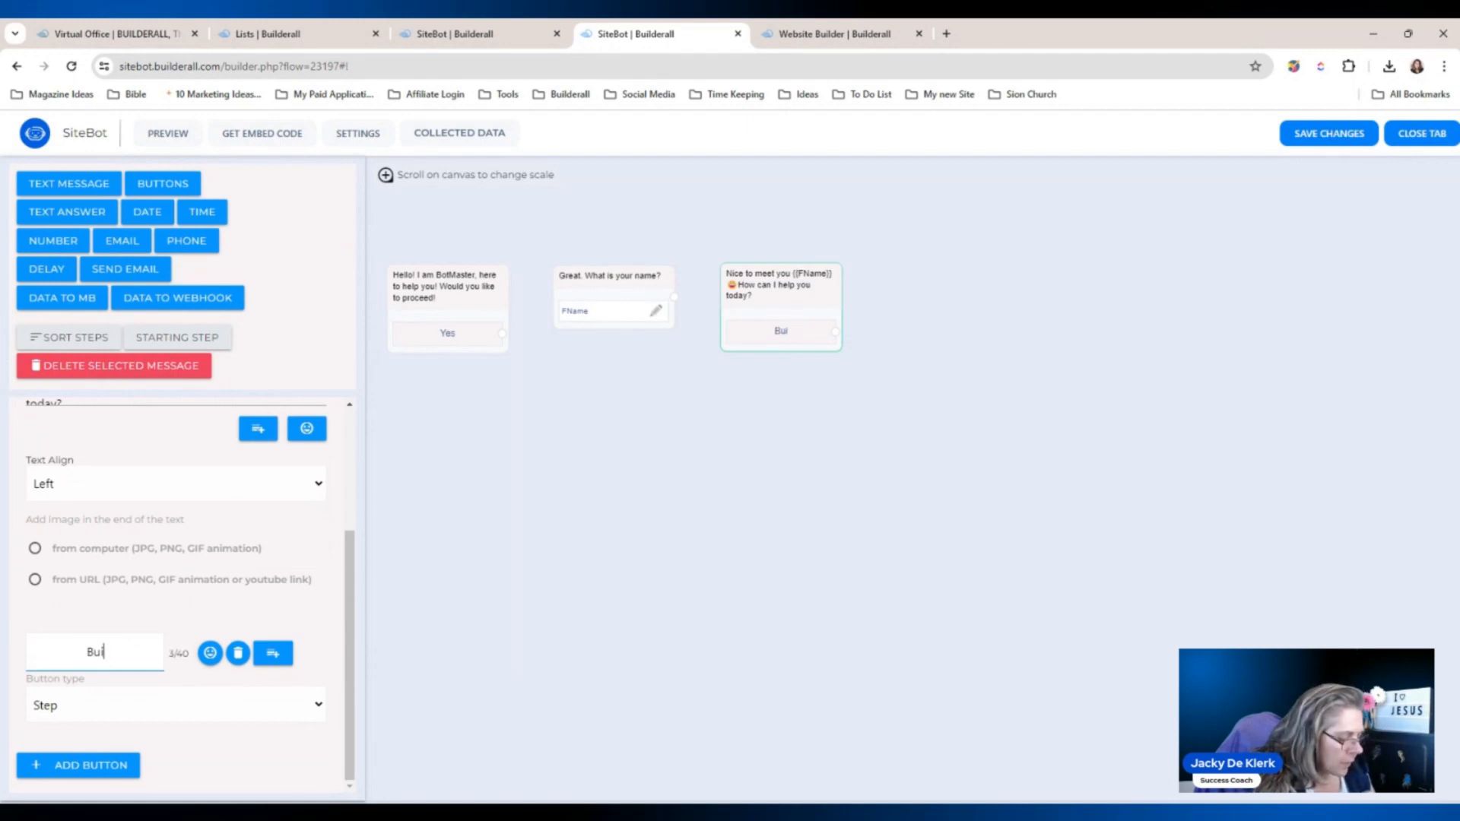
pyautogui.write('ld a Website')
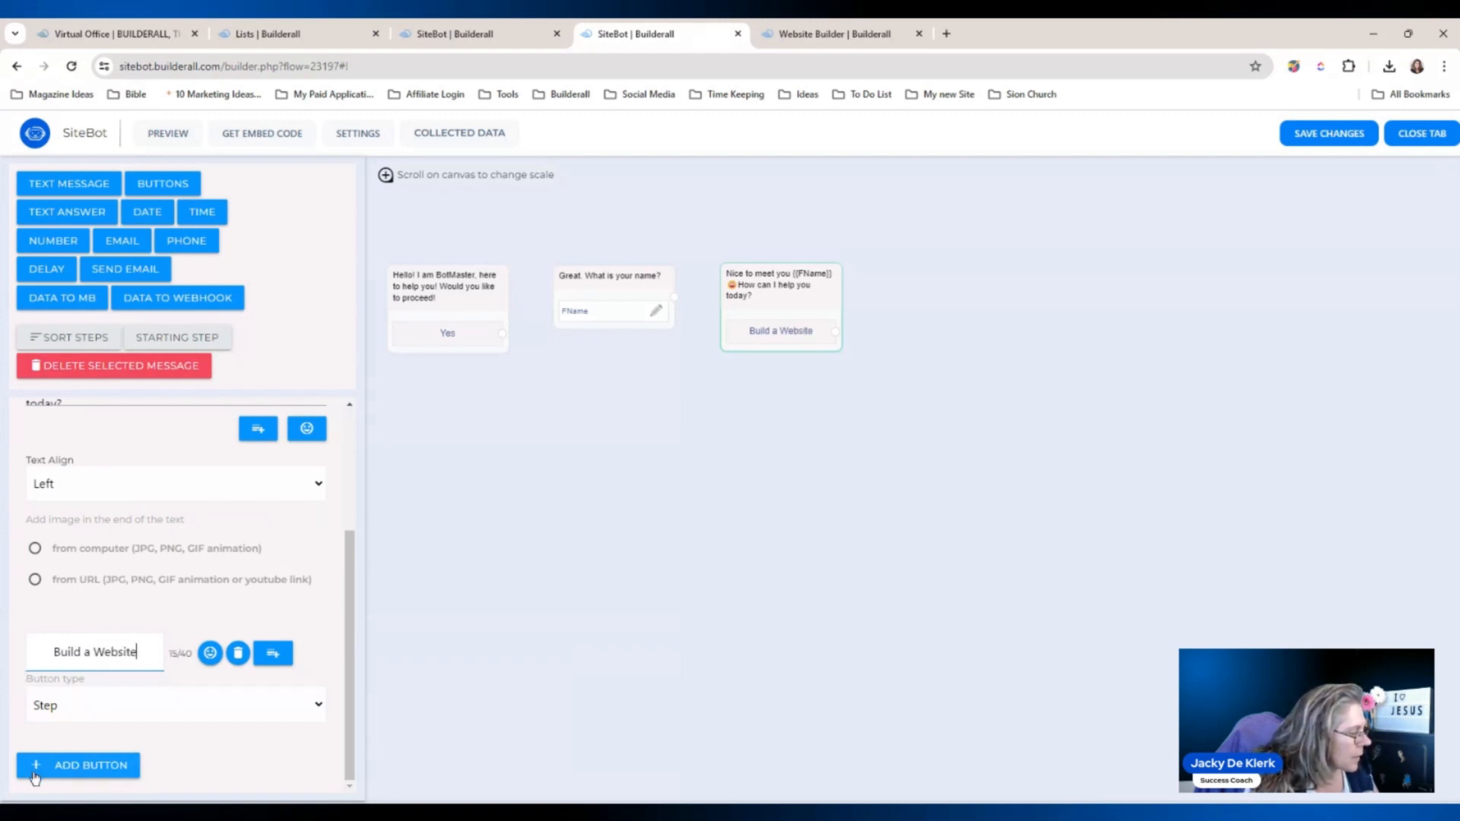
pyautogui.click(114, 762)
pyautogui.moveTo(352, 606); pyautogui.dragTo(67, 655)
pyautogui.write('D')
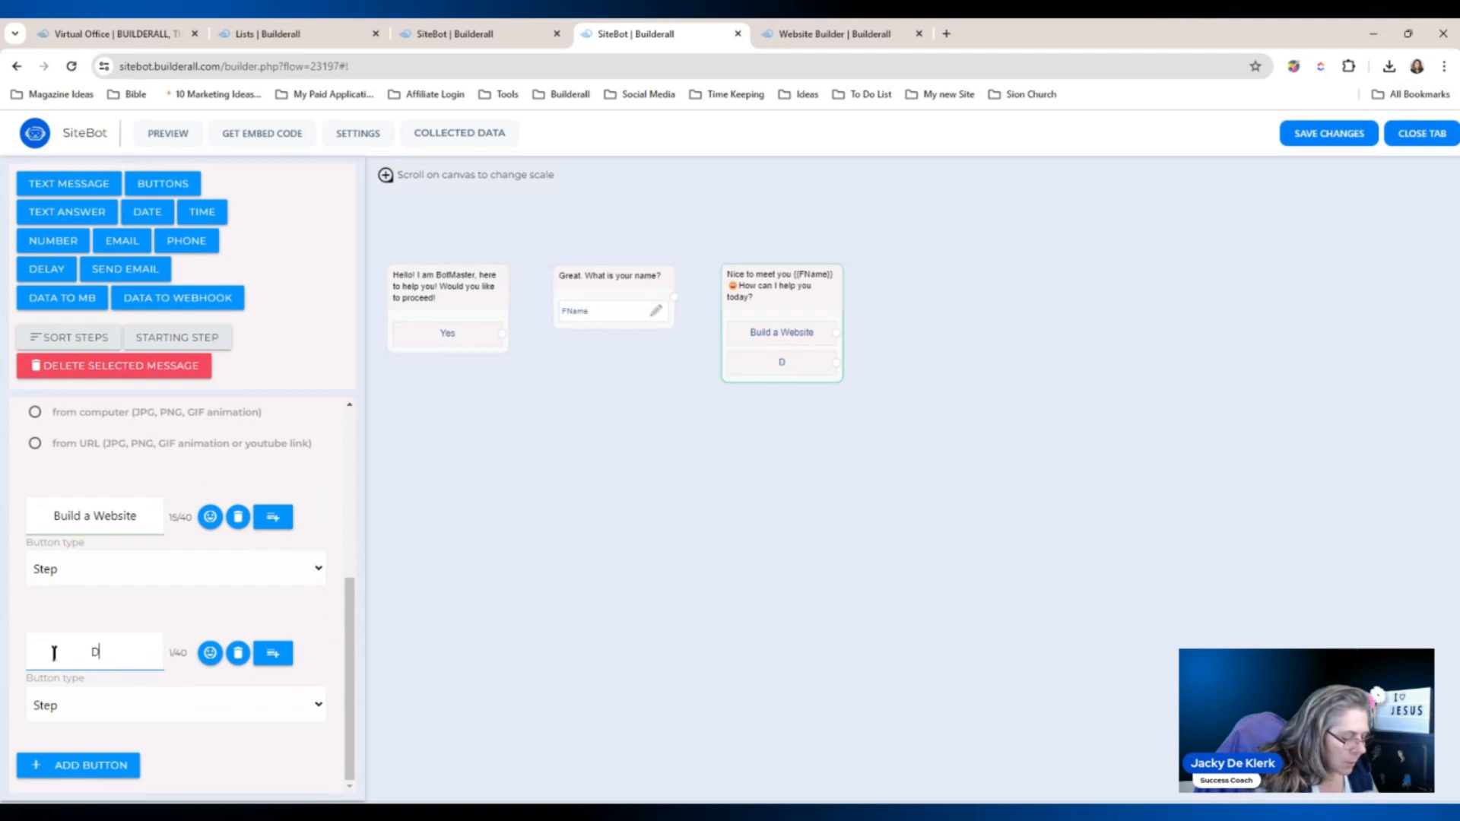
pyautogui.write('ownload a Guide')
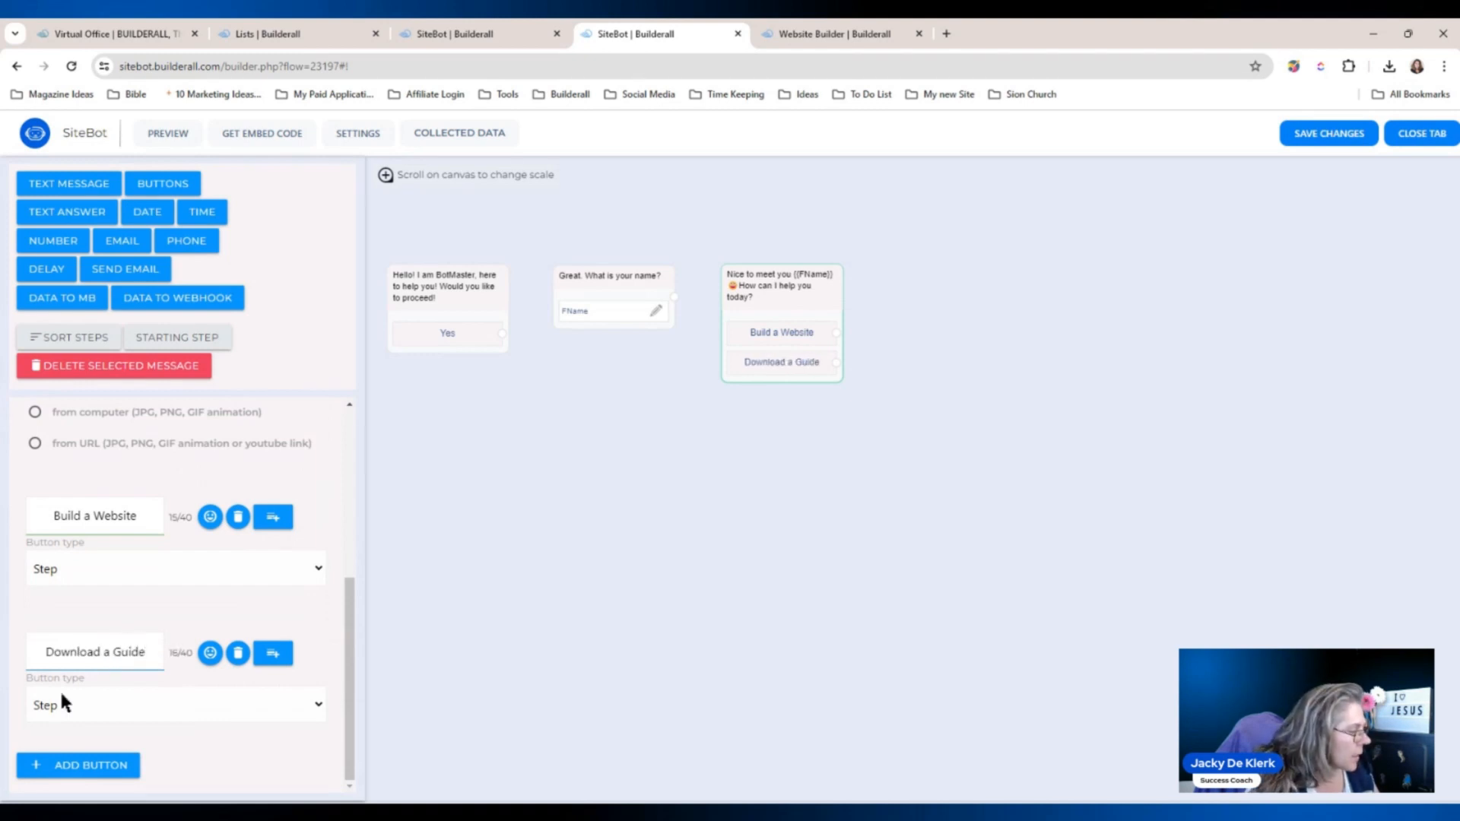
pyautogui.click(79, 765)
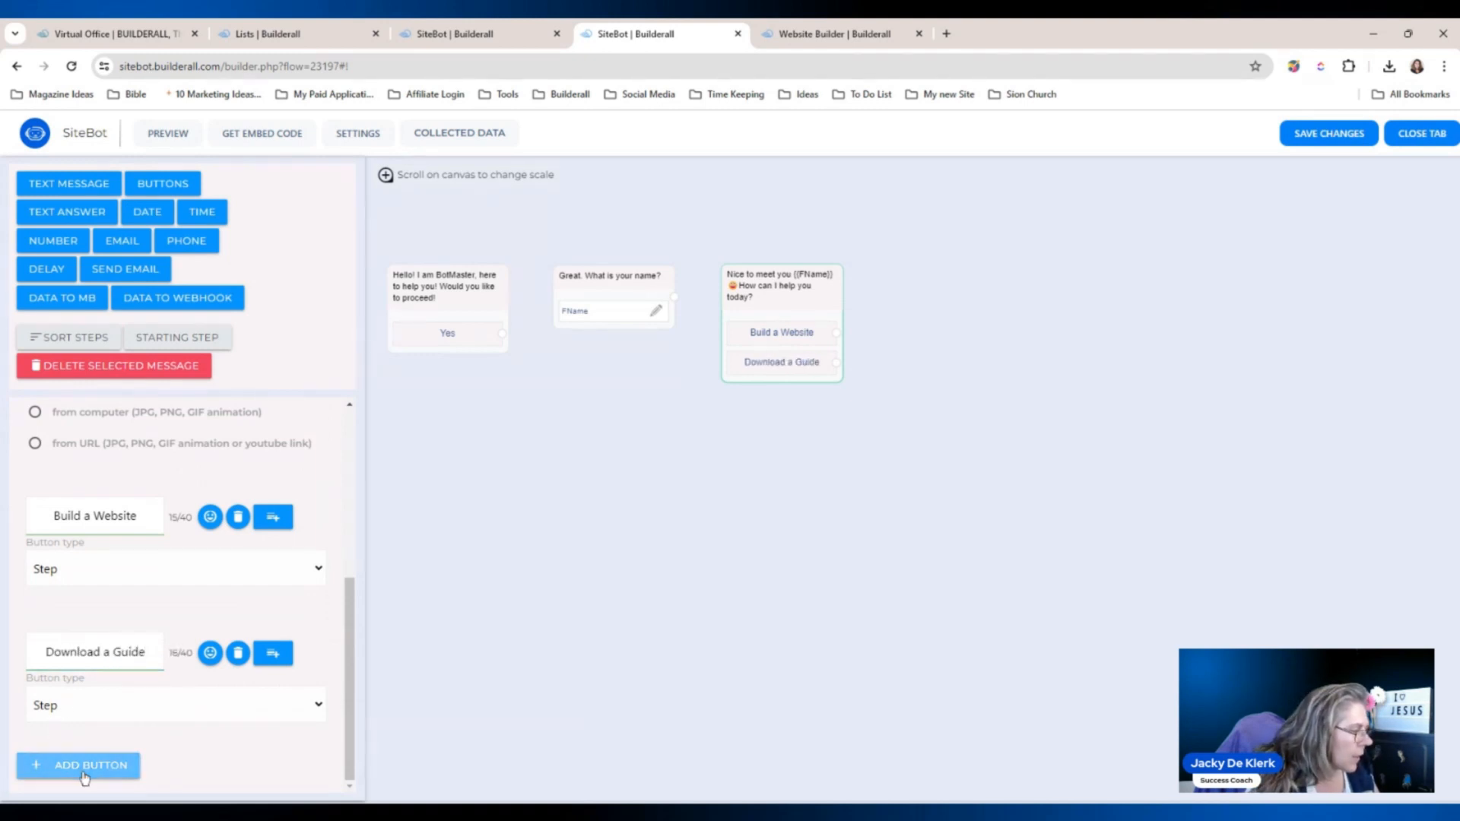
pyautogui.scroll(-2, 219, 617)
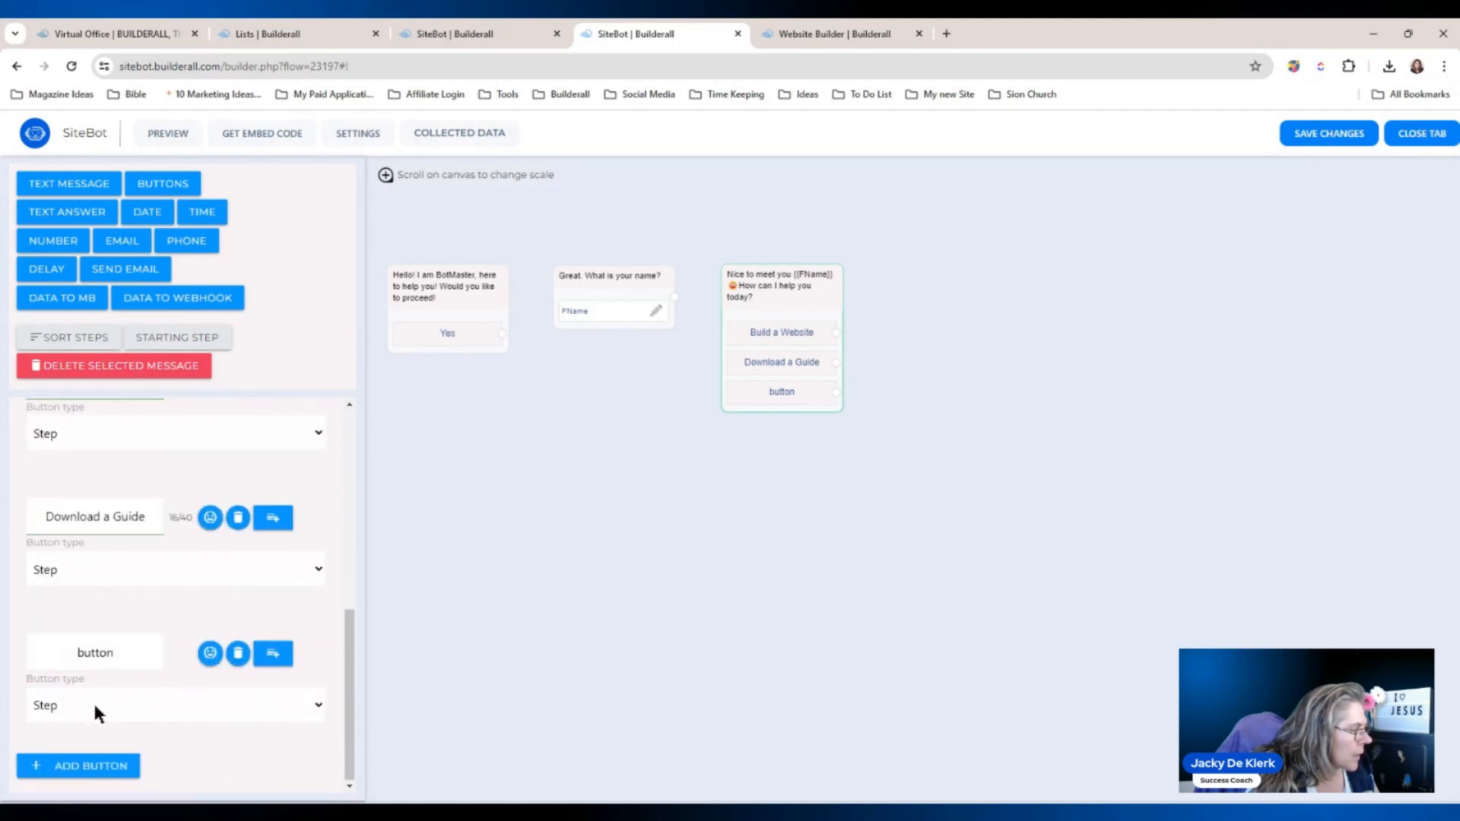
pyautogui.moveTo(130, 653); pyautogui.dragTo(31, 645)
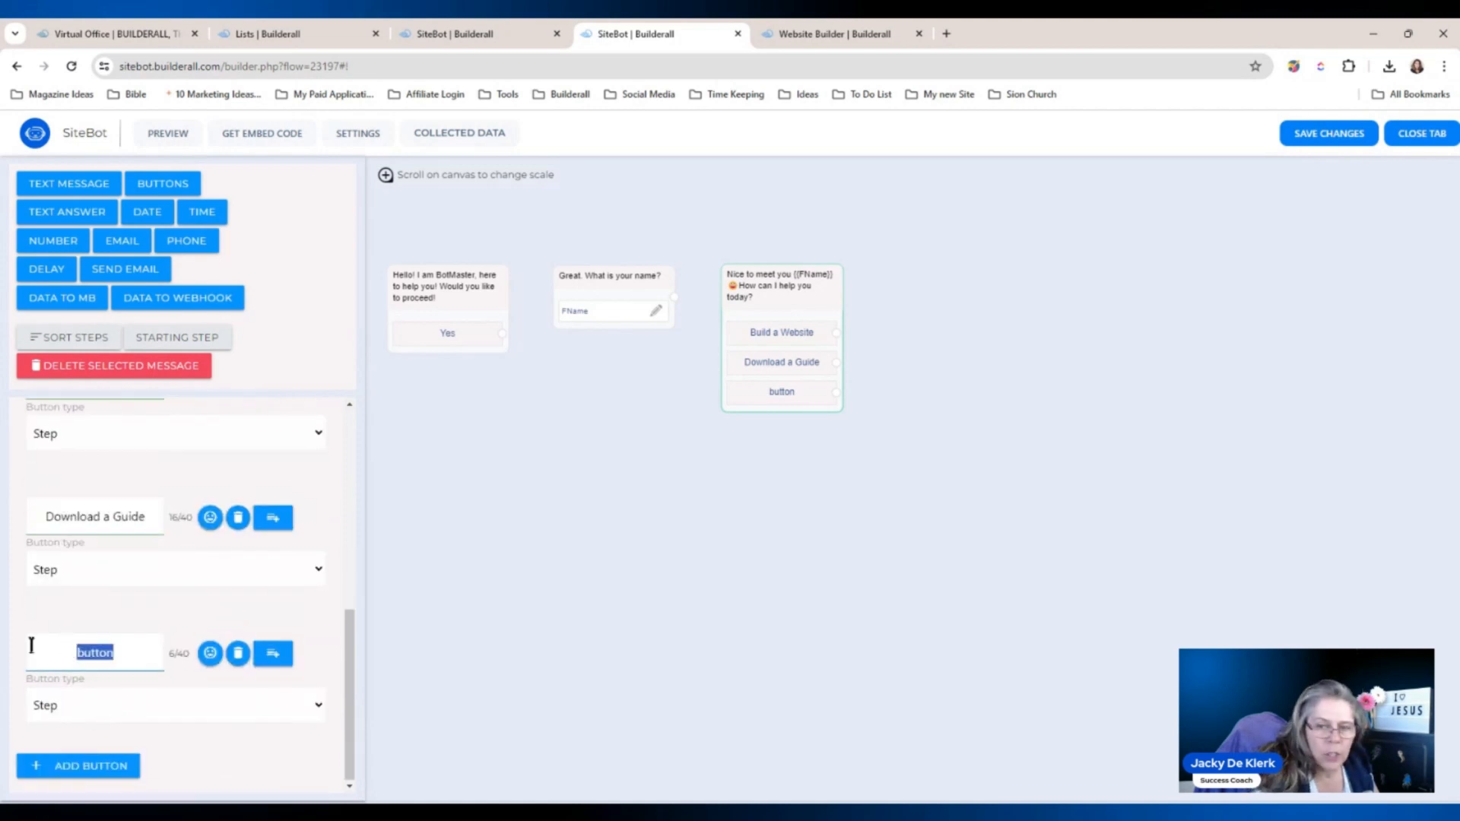
pyautogui.write('Chat with ')
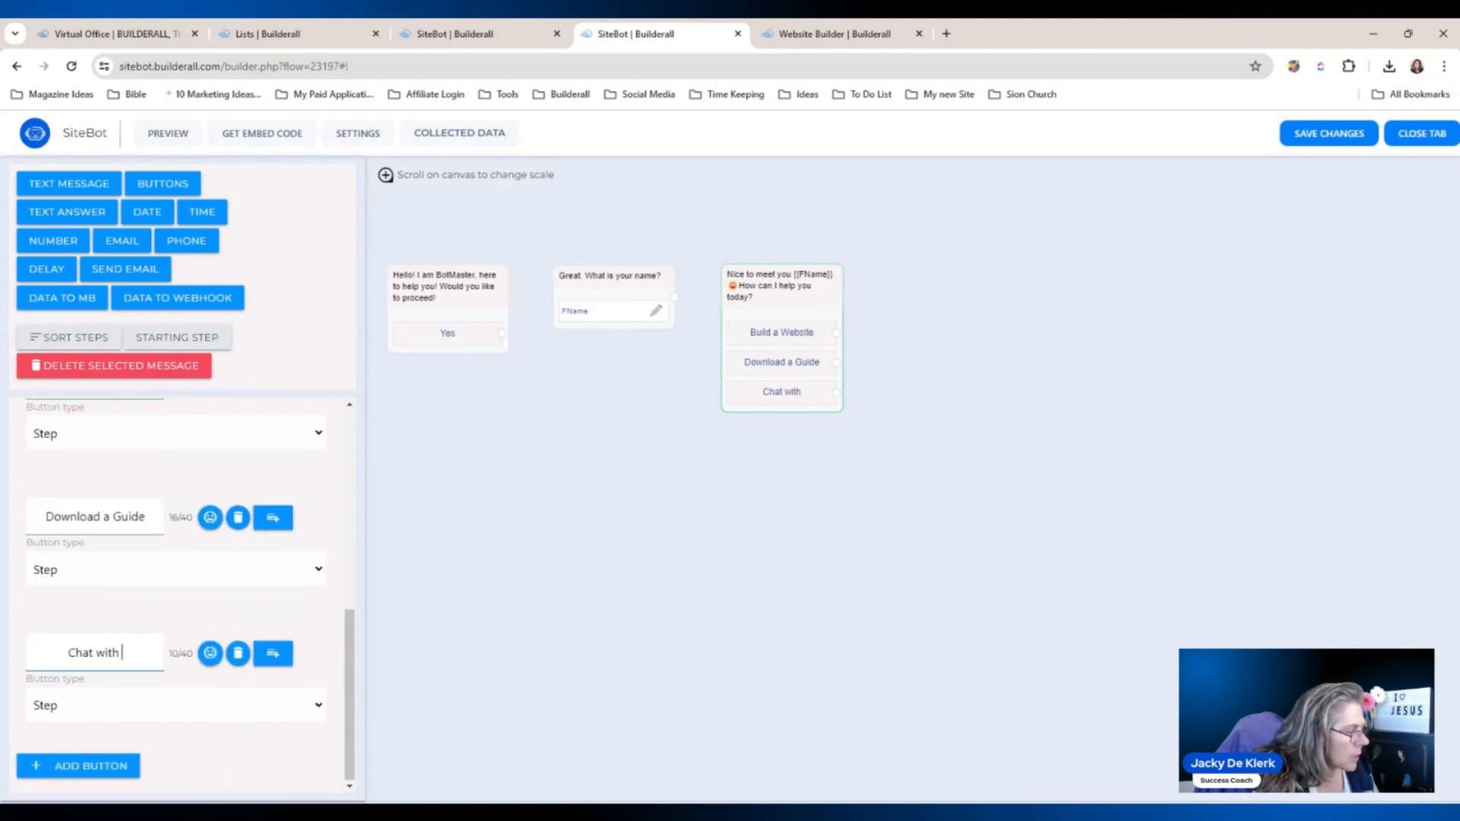
pyautogui.write('Team')
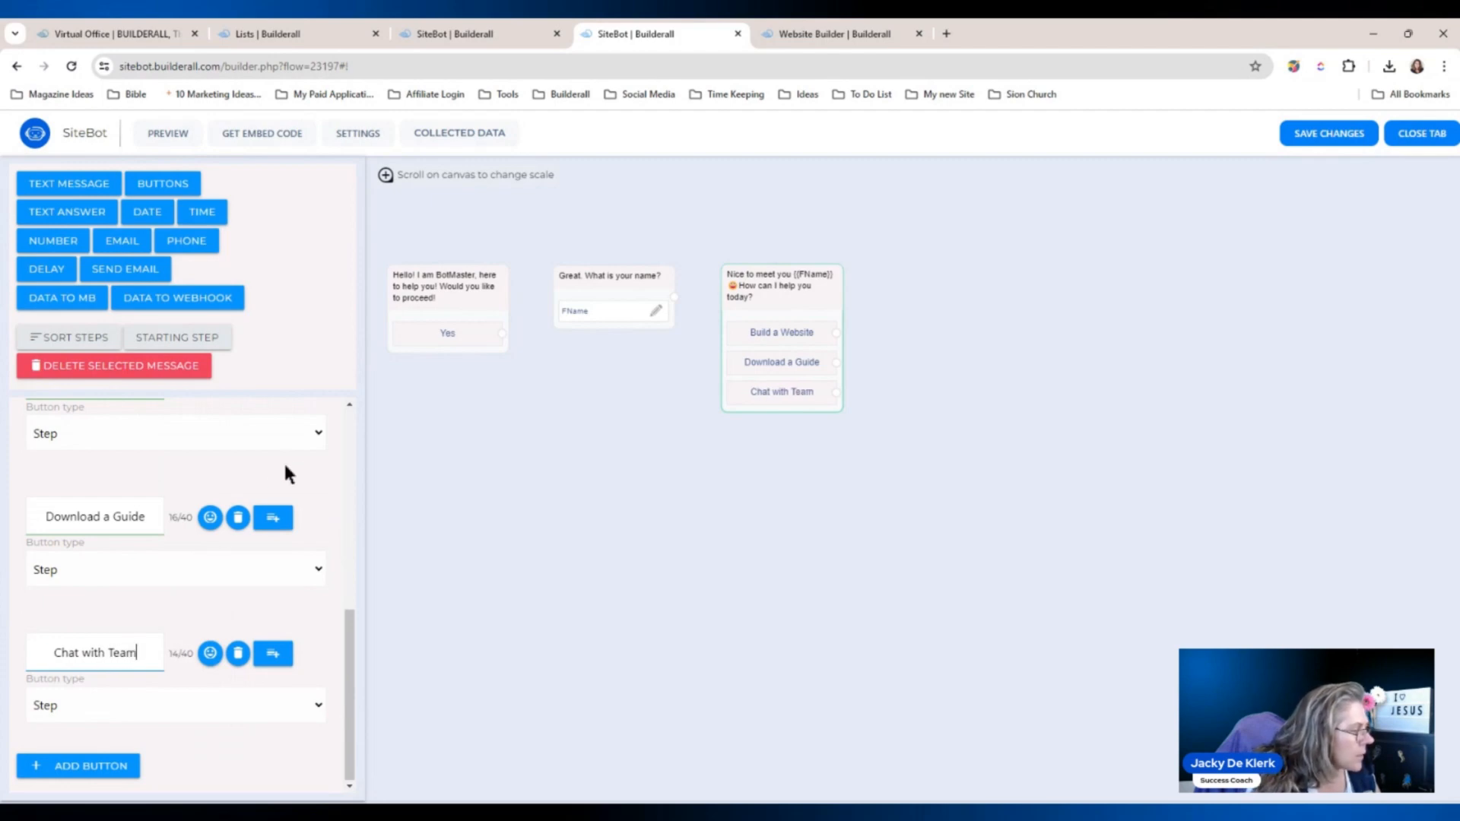
# Keep Build a Website going to a step and connect Yes to the name question.
pyautogui.scroll(2, 350, 608)
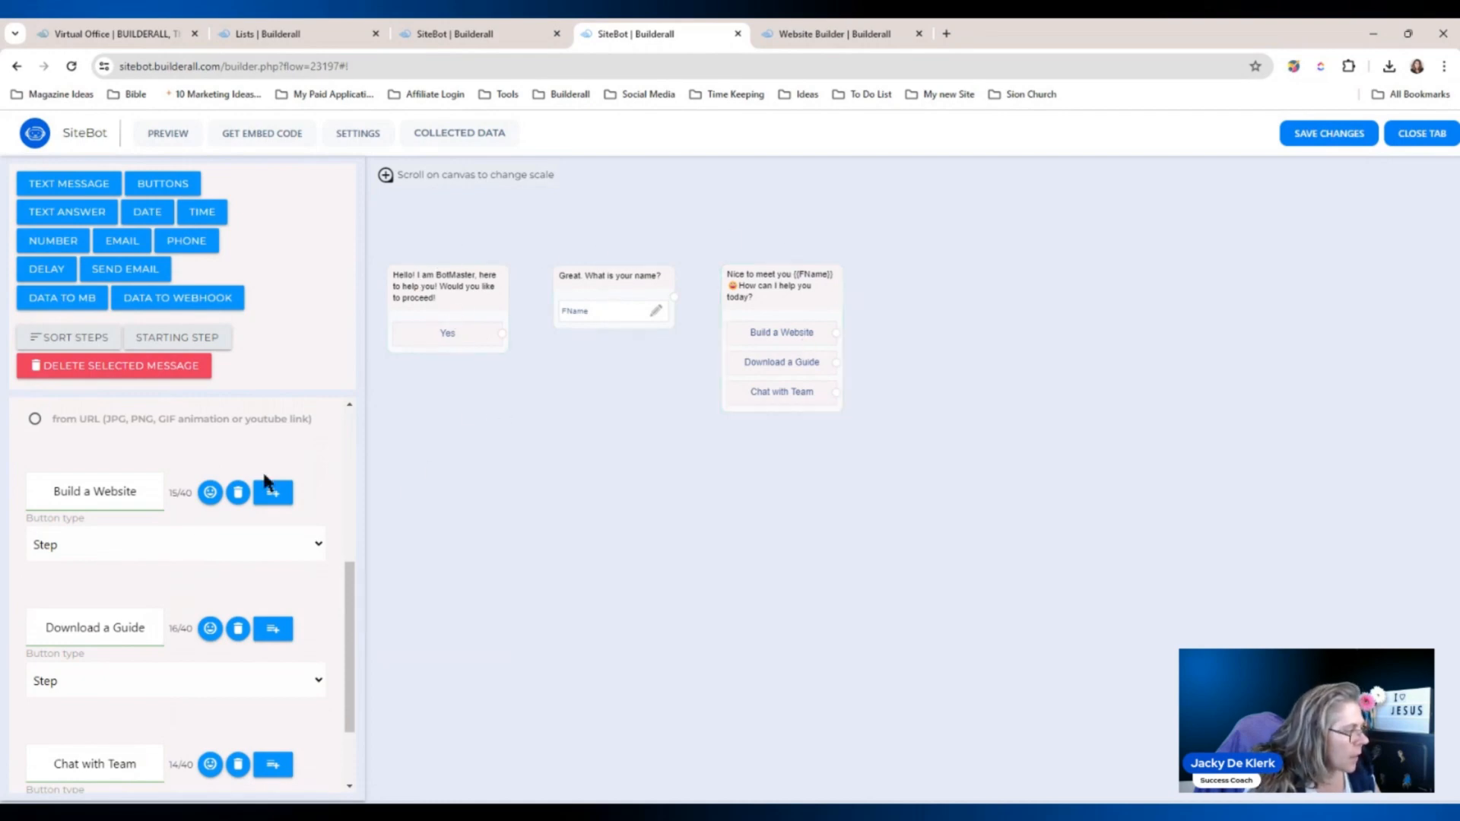
pyautogui.click(233, 570)
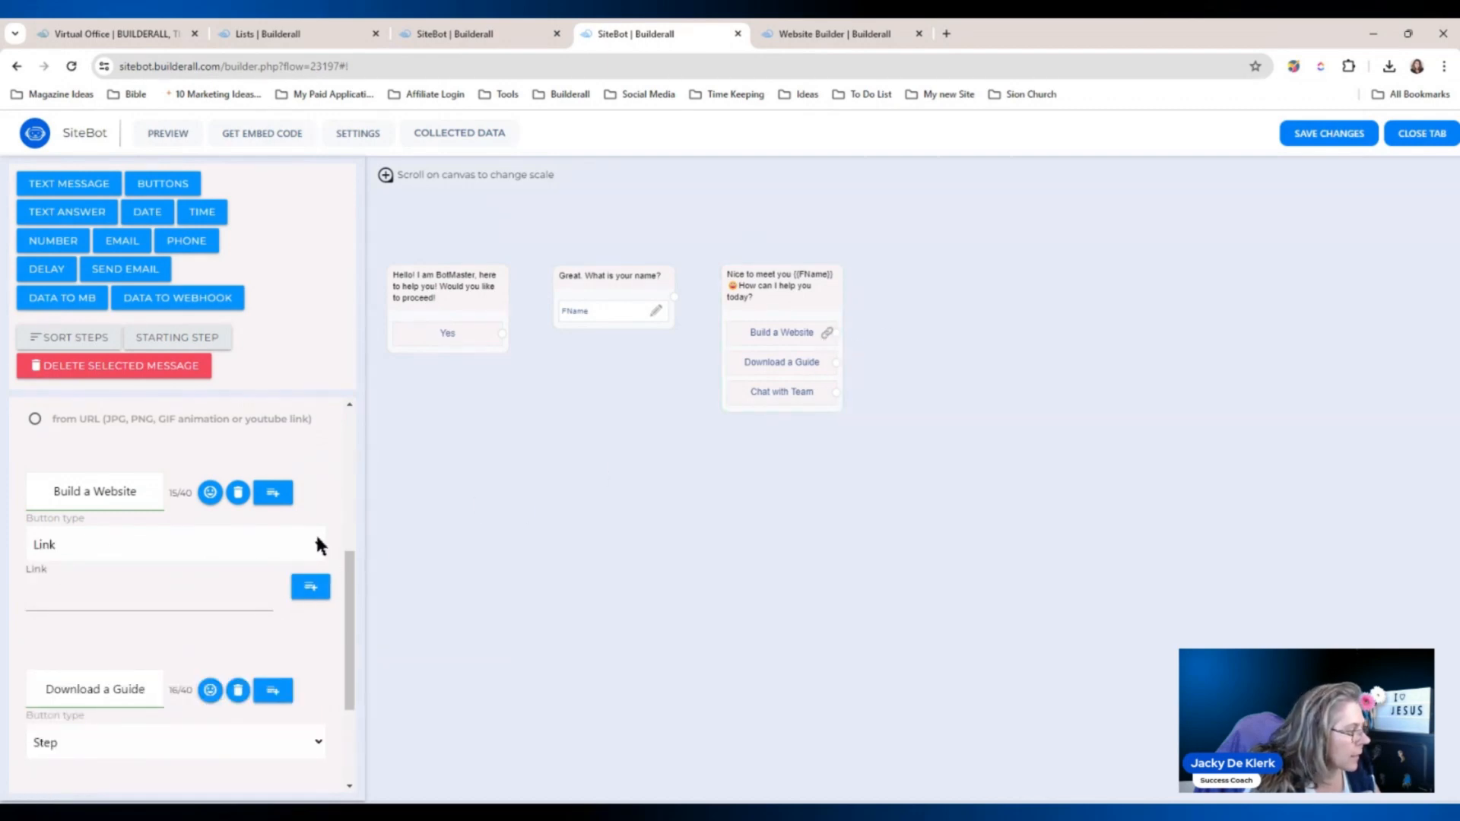
pyautogui.click(119, 568)
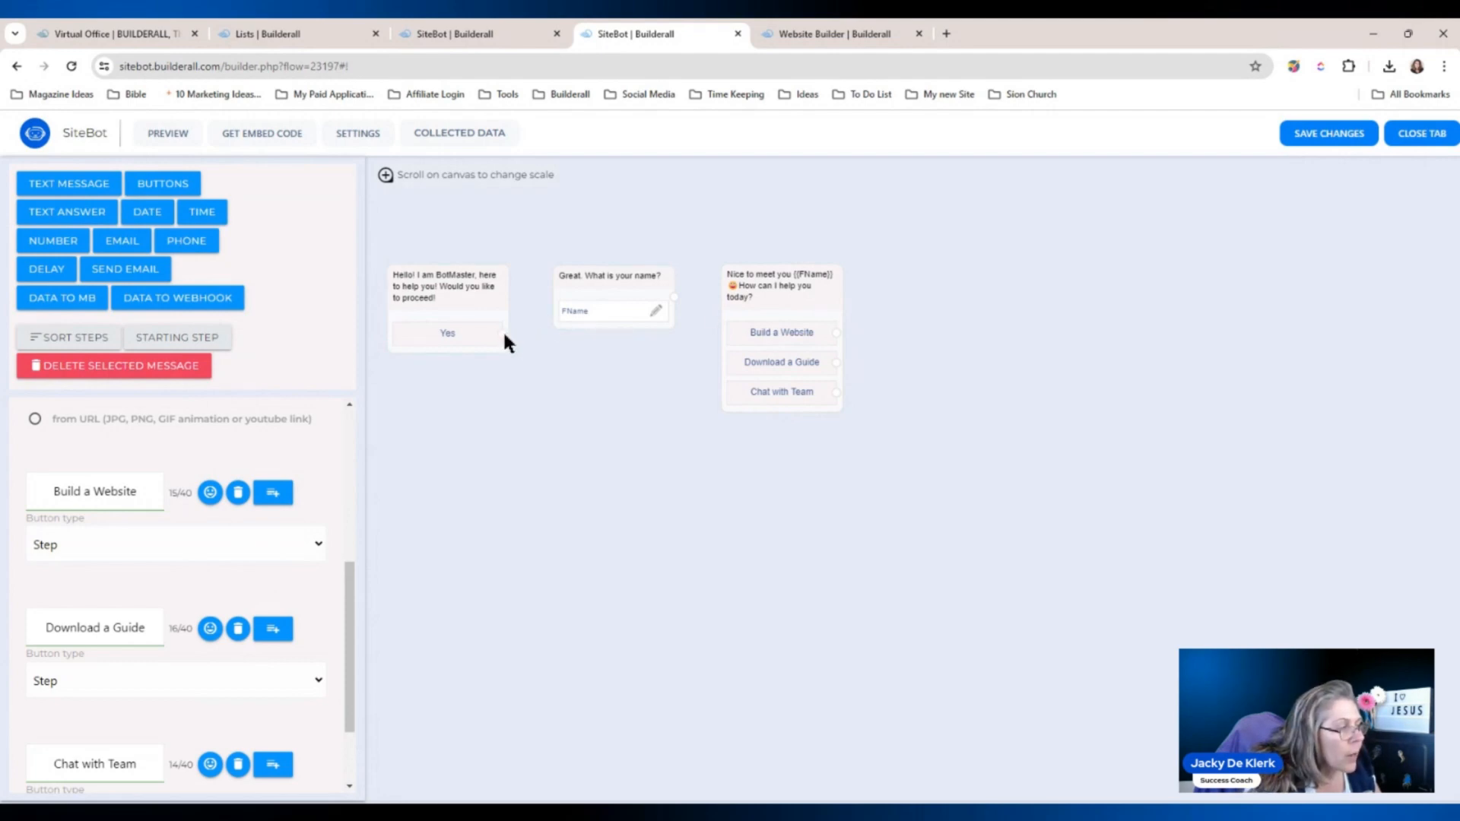
pyautogui.moveTo(504, 337); pyautogui.dragTo(784, 287)
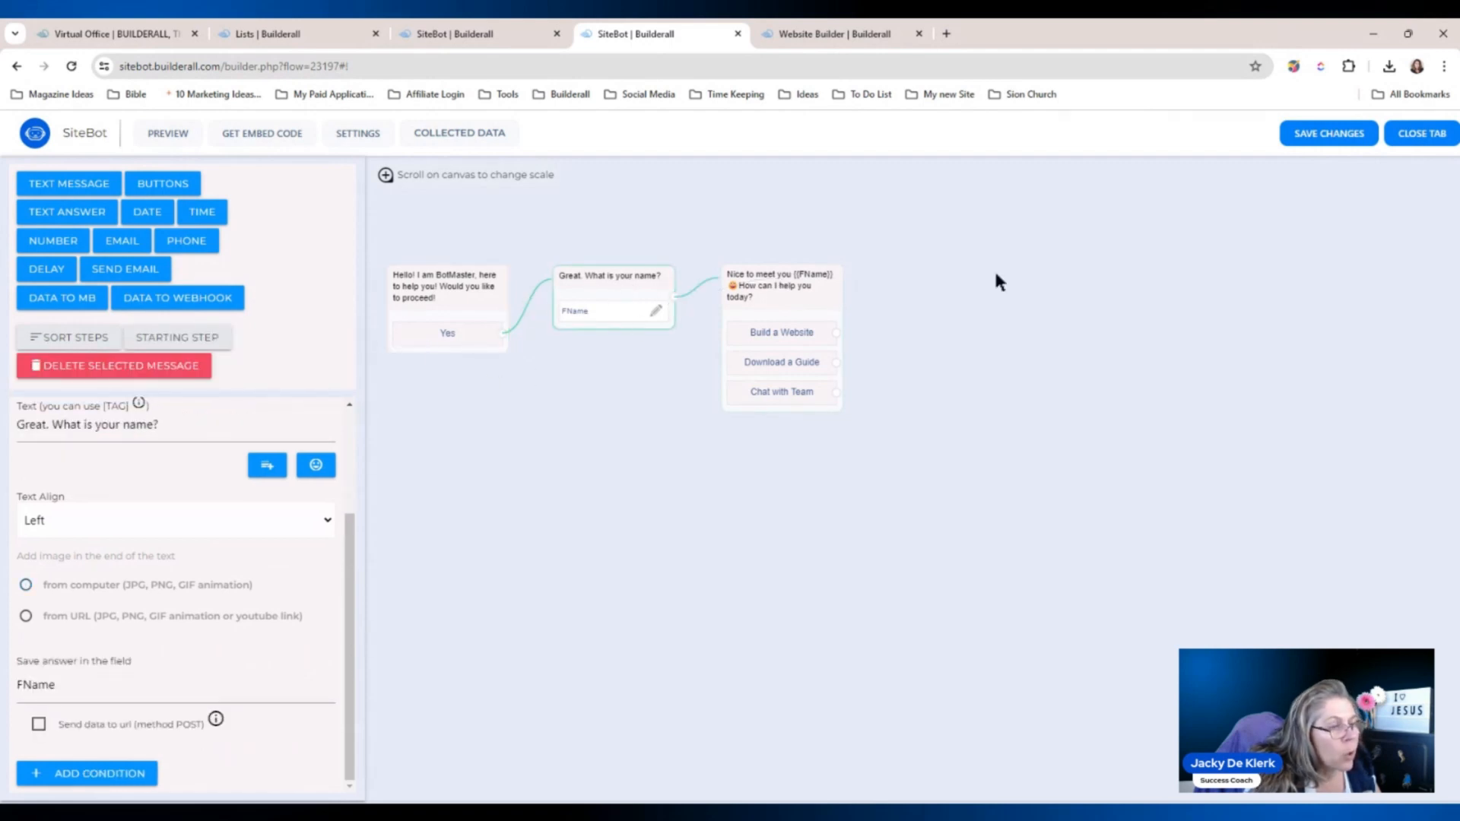
# Save The Agency flow's changes and dismiss the success confirmation.
pyautogui.click(1336, 134)
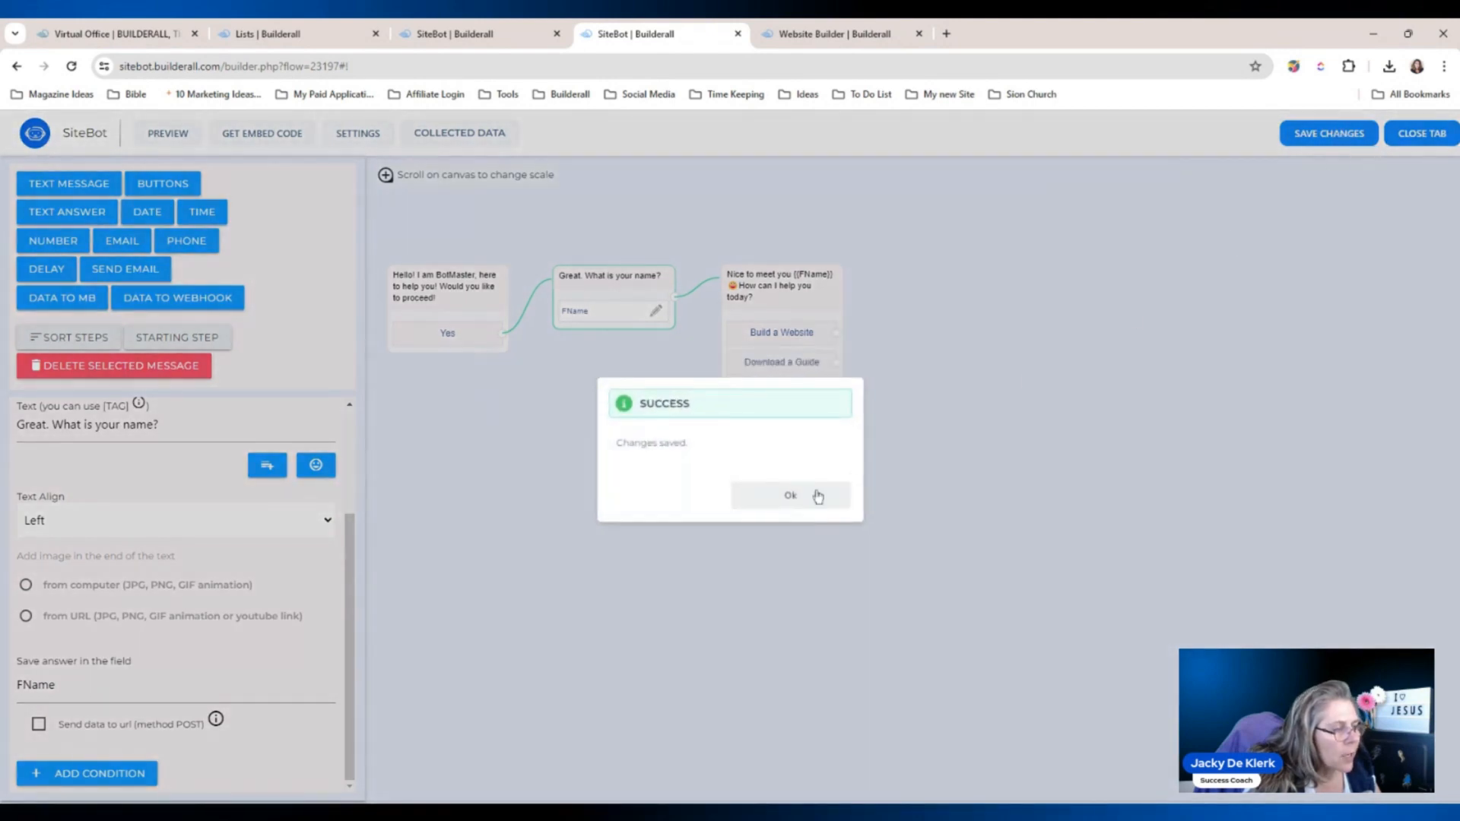
pyautogui.click(791, 496)
pyautogui.moveTo(1006, 459); pyautogui.dragTo(874, 449)
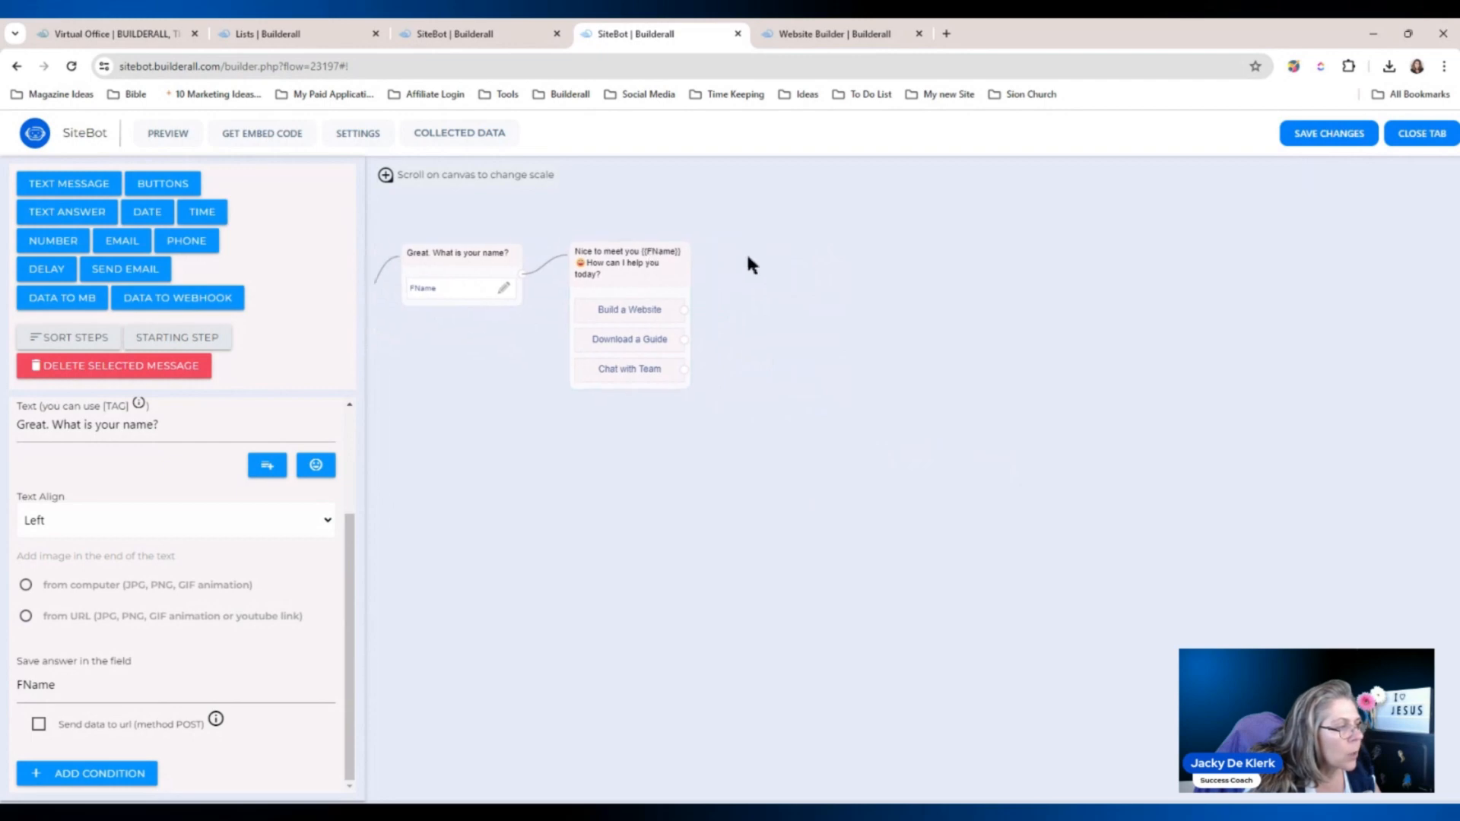
pyautogui.moveTo(748, 257); pyautogui.dragTo(688, 254)
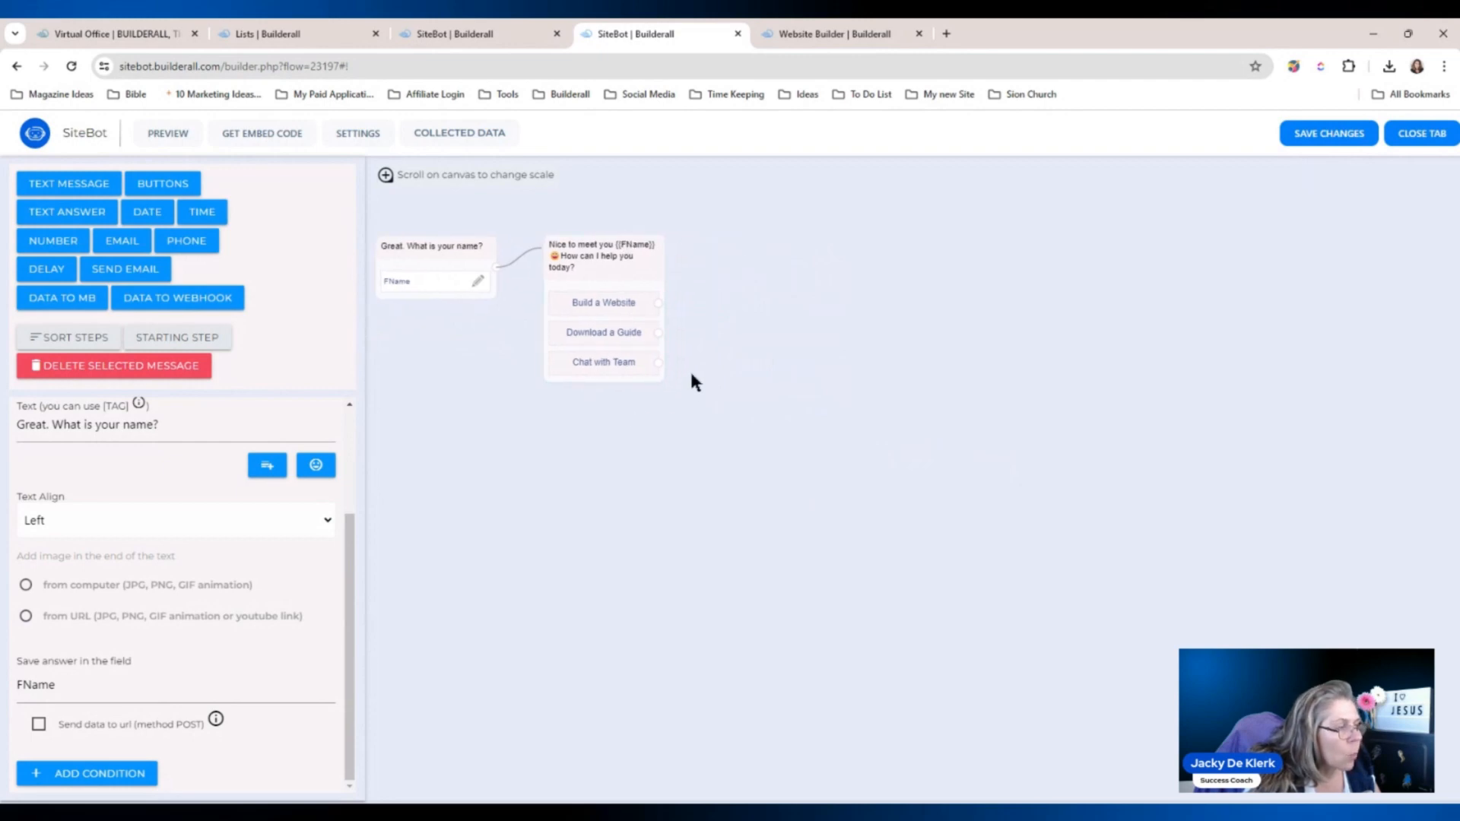
pyautogui.moveTo(692, 374); pyautogui.dragTo(687, 393)
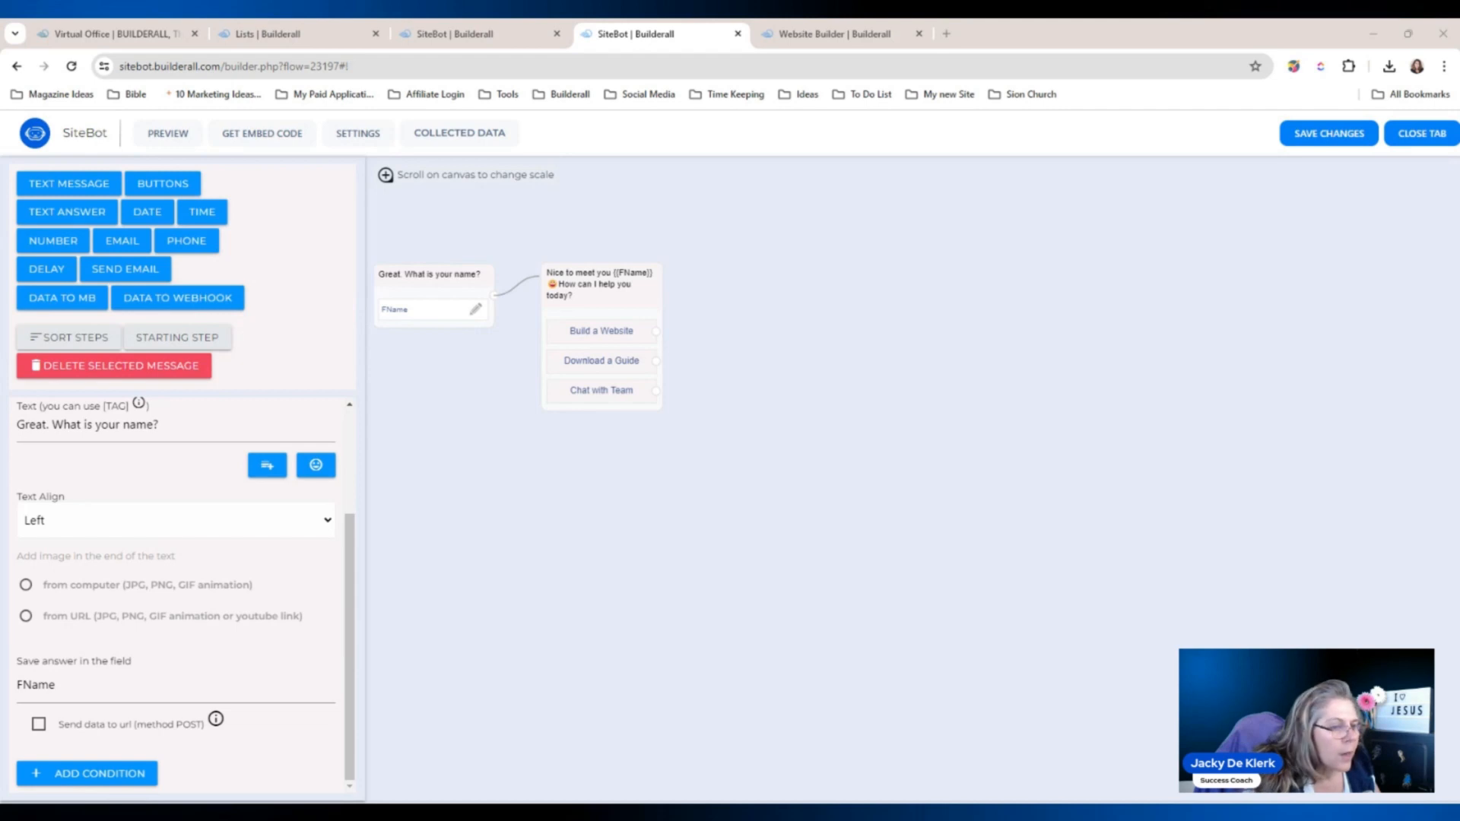
# Add an email question step beside the greeting, saving its answer to email2.
pyautogui.click(114, 244)
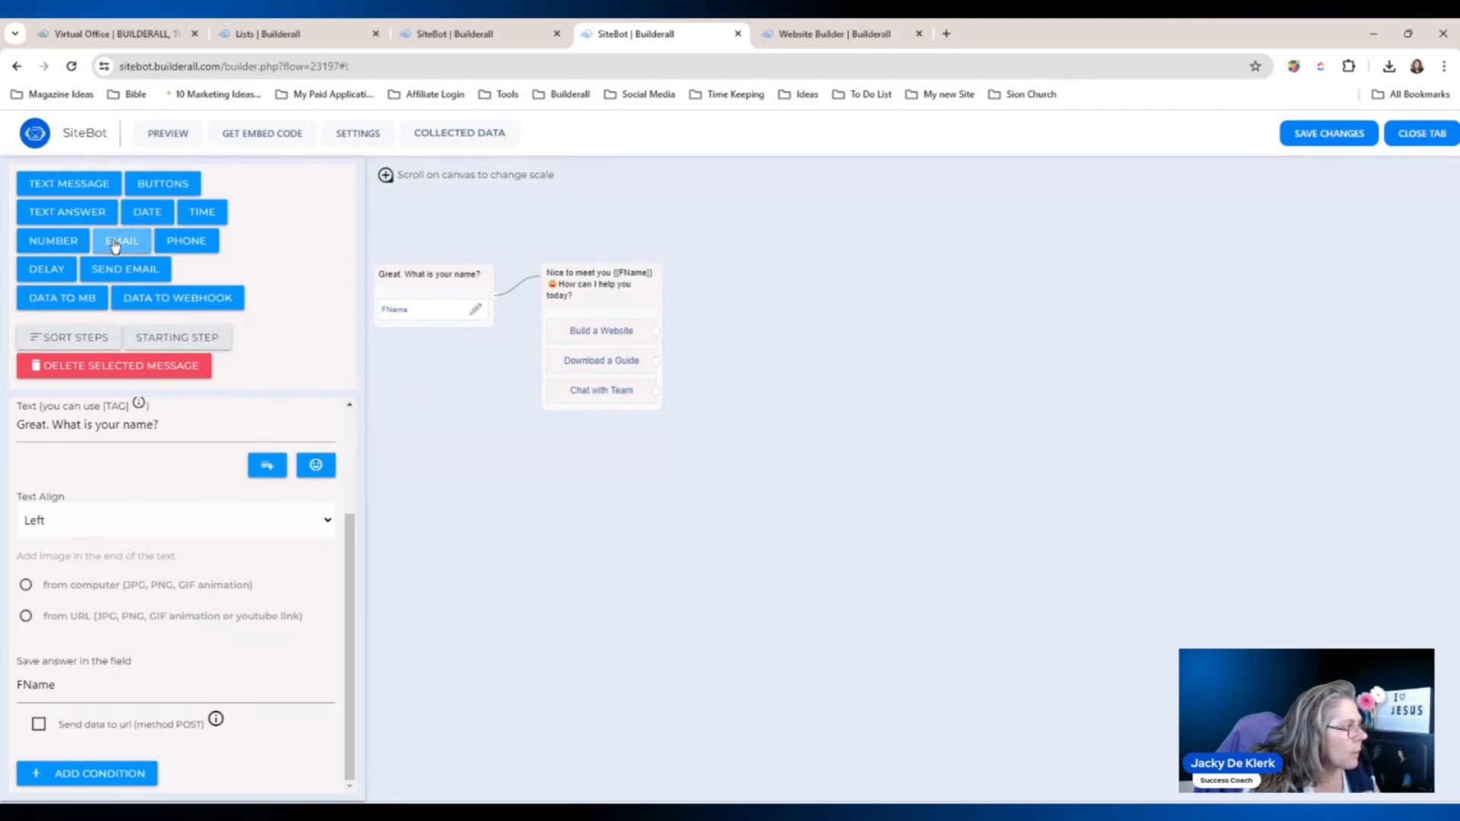
pyautogui.moveTo(875, 428); pyautogui.dragTo(755, 274)
pyautogui.scroll(3, 337, 548)
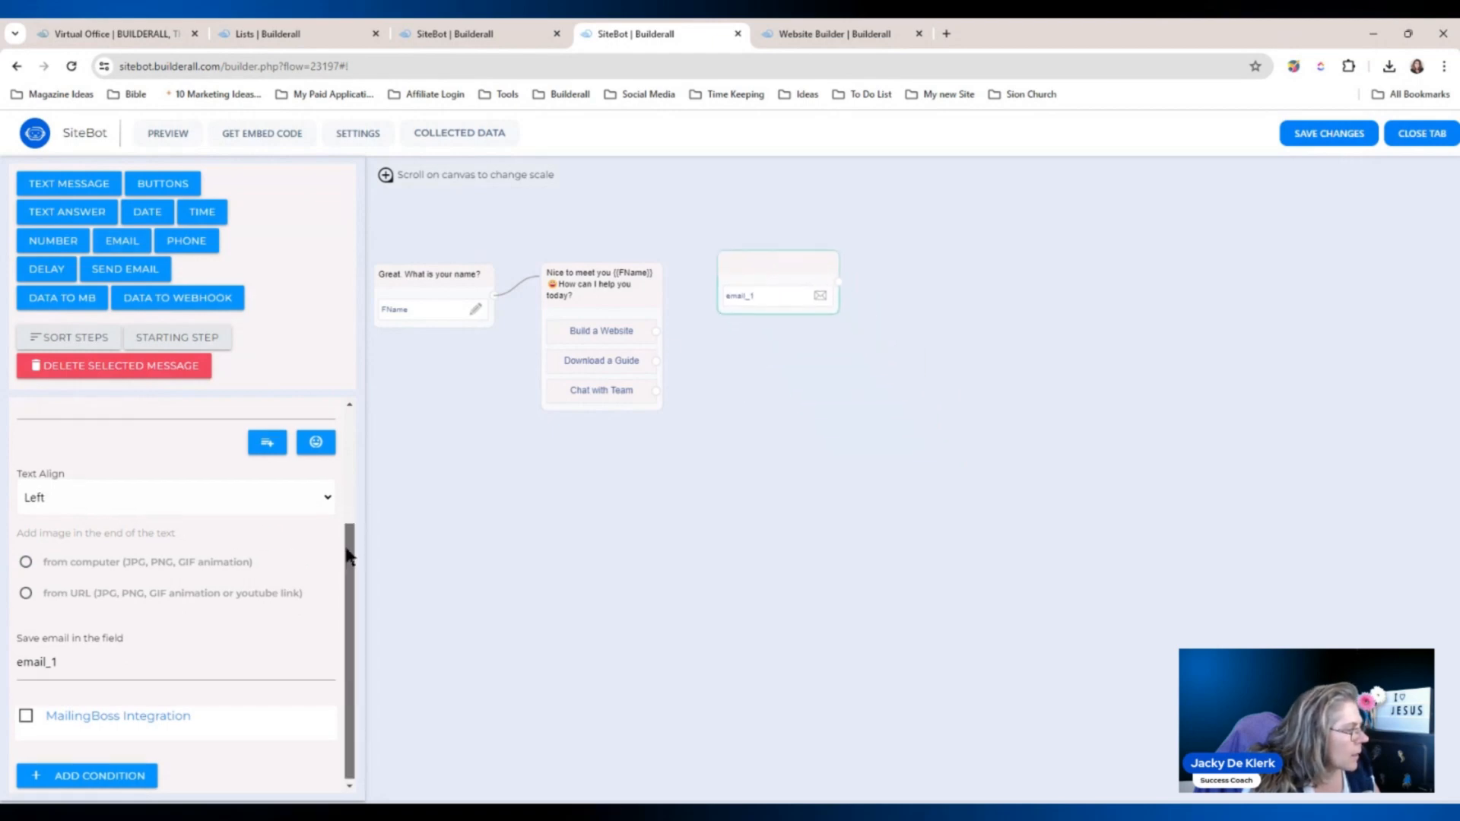
pyautogui.click(205, 517)
pyautogui.write('Awesome, before we start with the tutorial. What is your email address?')
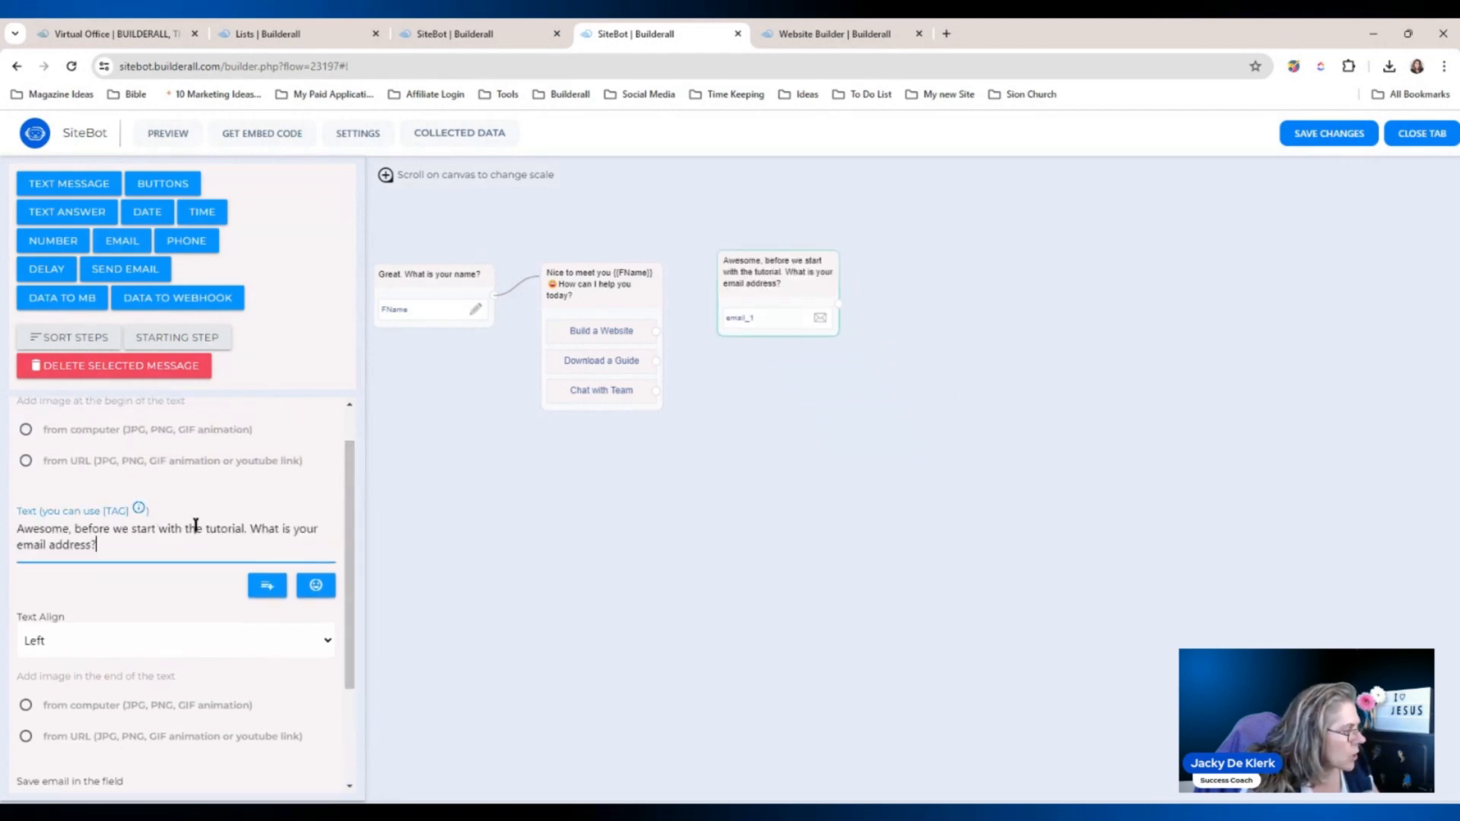
pyautogui.scroll(-2, 355, 559)
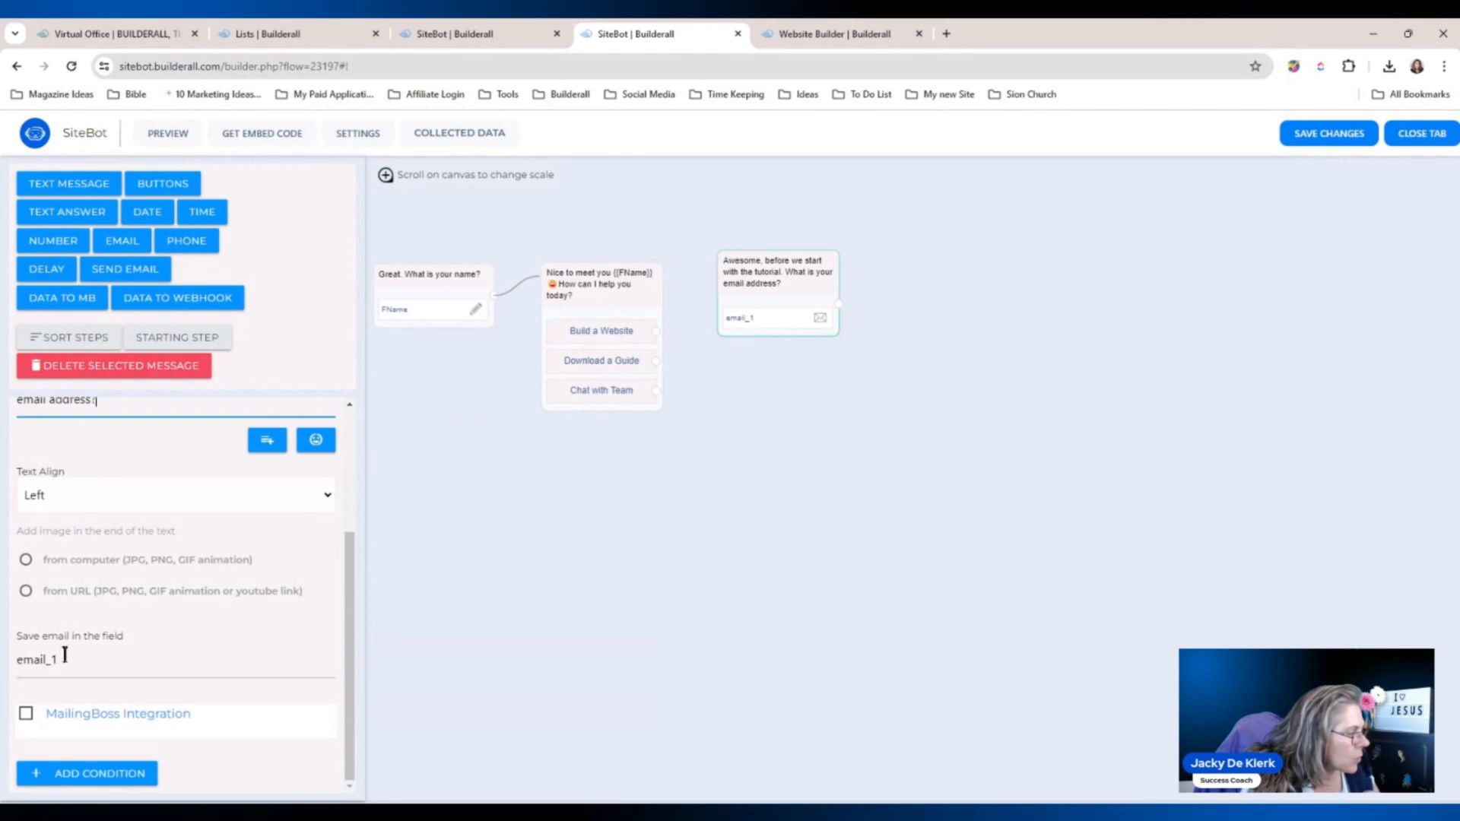
pyautogui.moveTo(59, 660); pyautogui.dragTo(47, 659)
pyautogui.write('2')
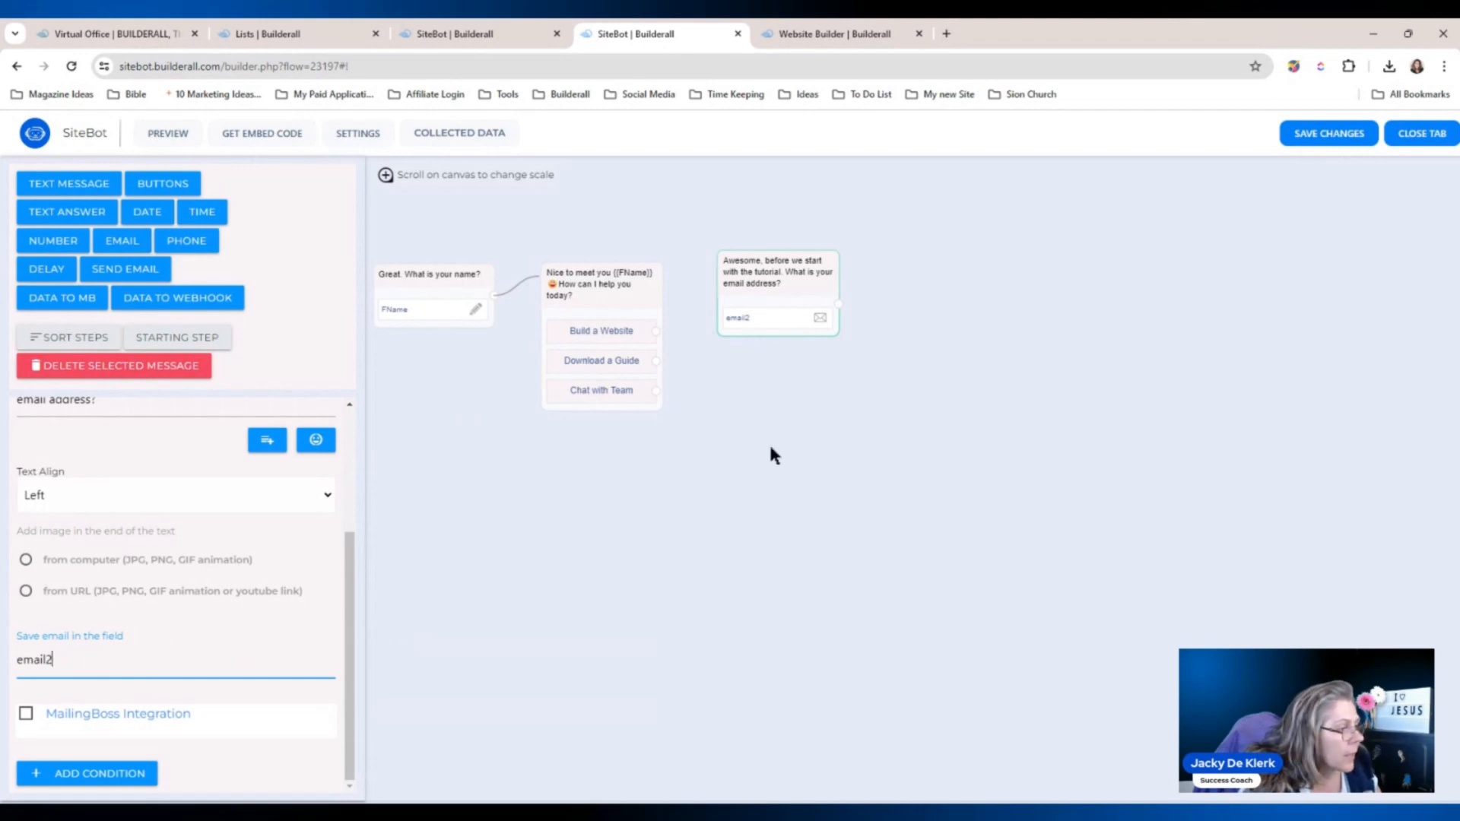
pyautogui.moveTo(786, 297); pyautogui.dragTo(777, 294)
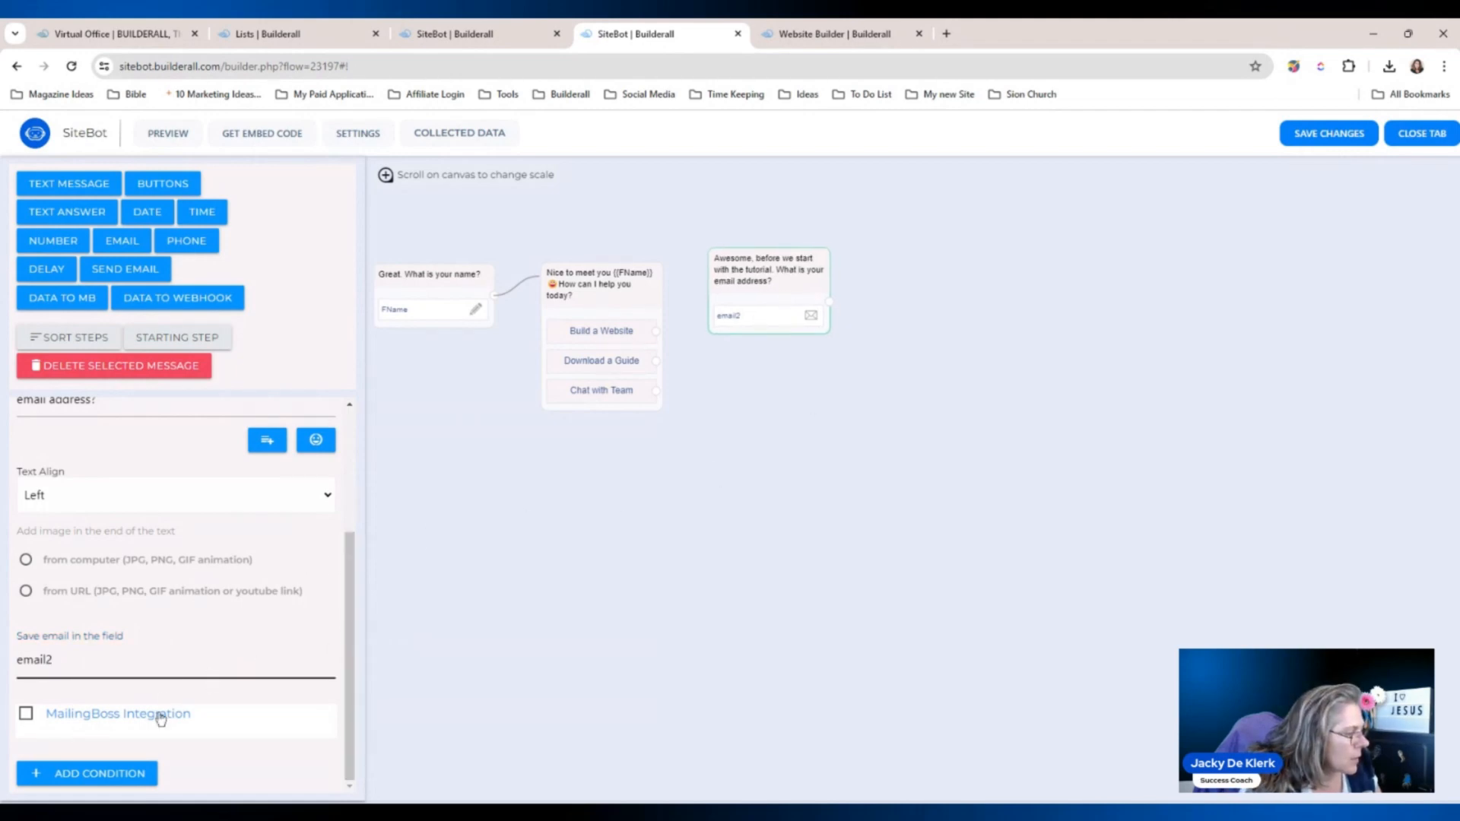
# Enable MailingBoss integration to the Default Form list and link Build a Website to it.
pyautogui.click(26, 713)
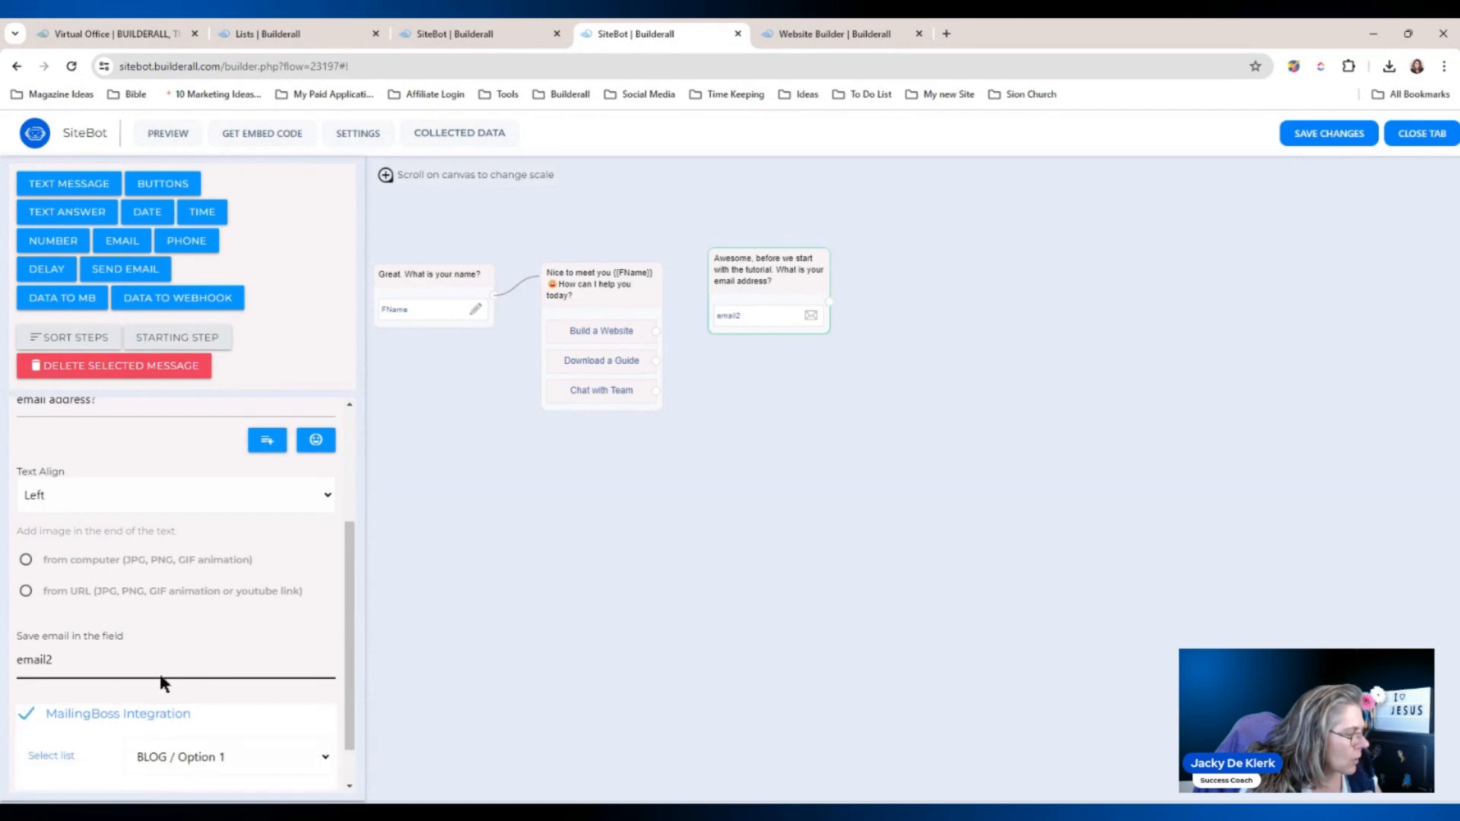
pyautogui.scroll(-1, 350, 619)
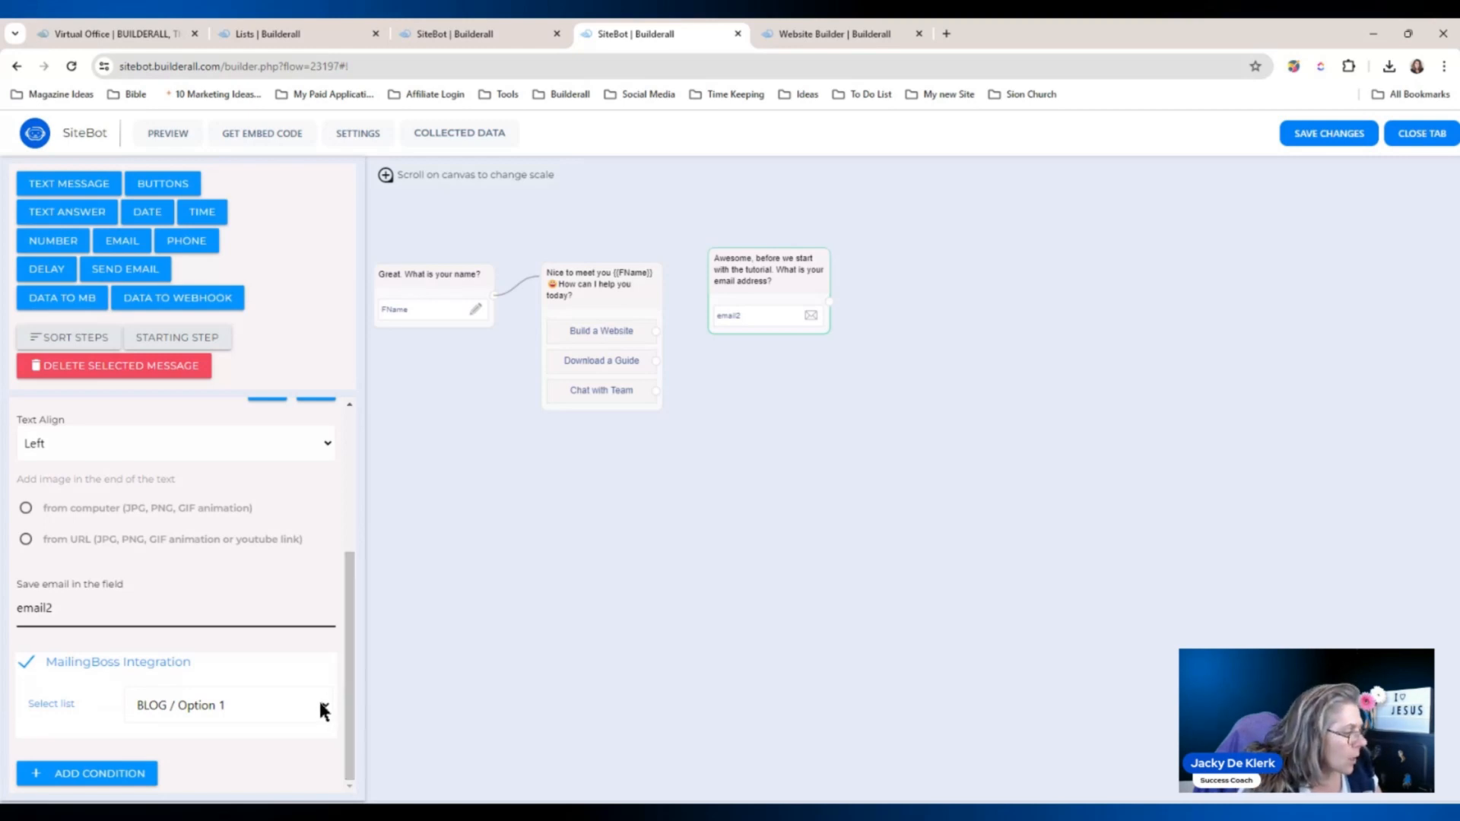
pyautogui.click(292, 682)
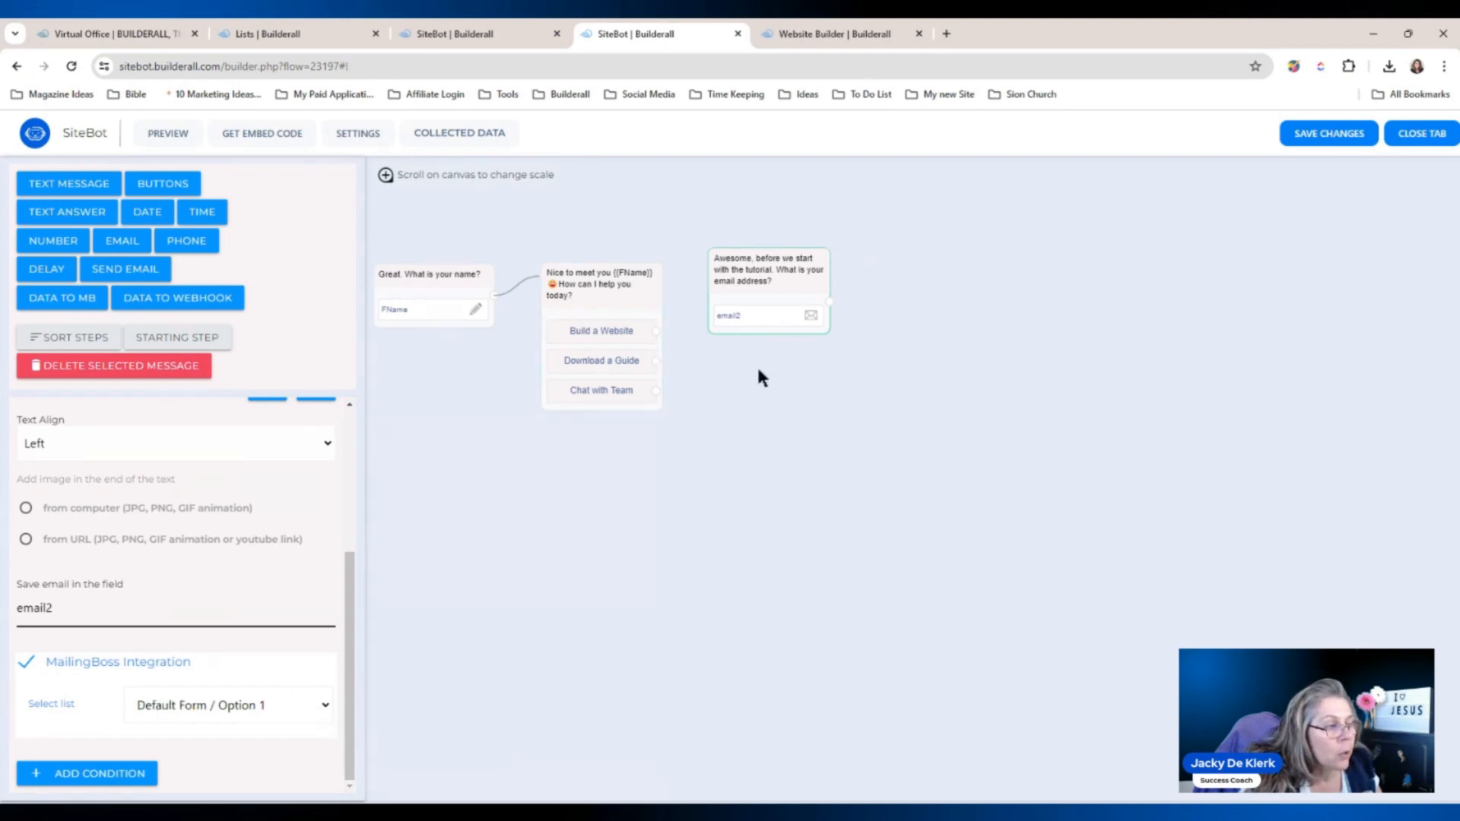
pyautogui.moveTo(655, 331); pyautogui.dragTo(730, 318)
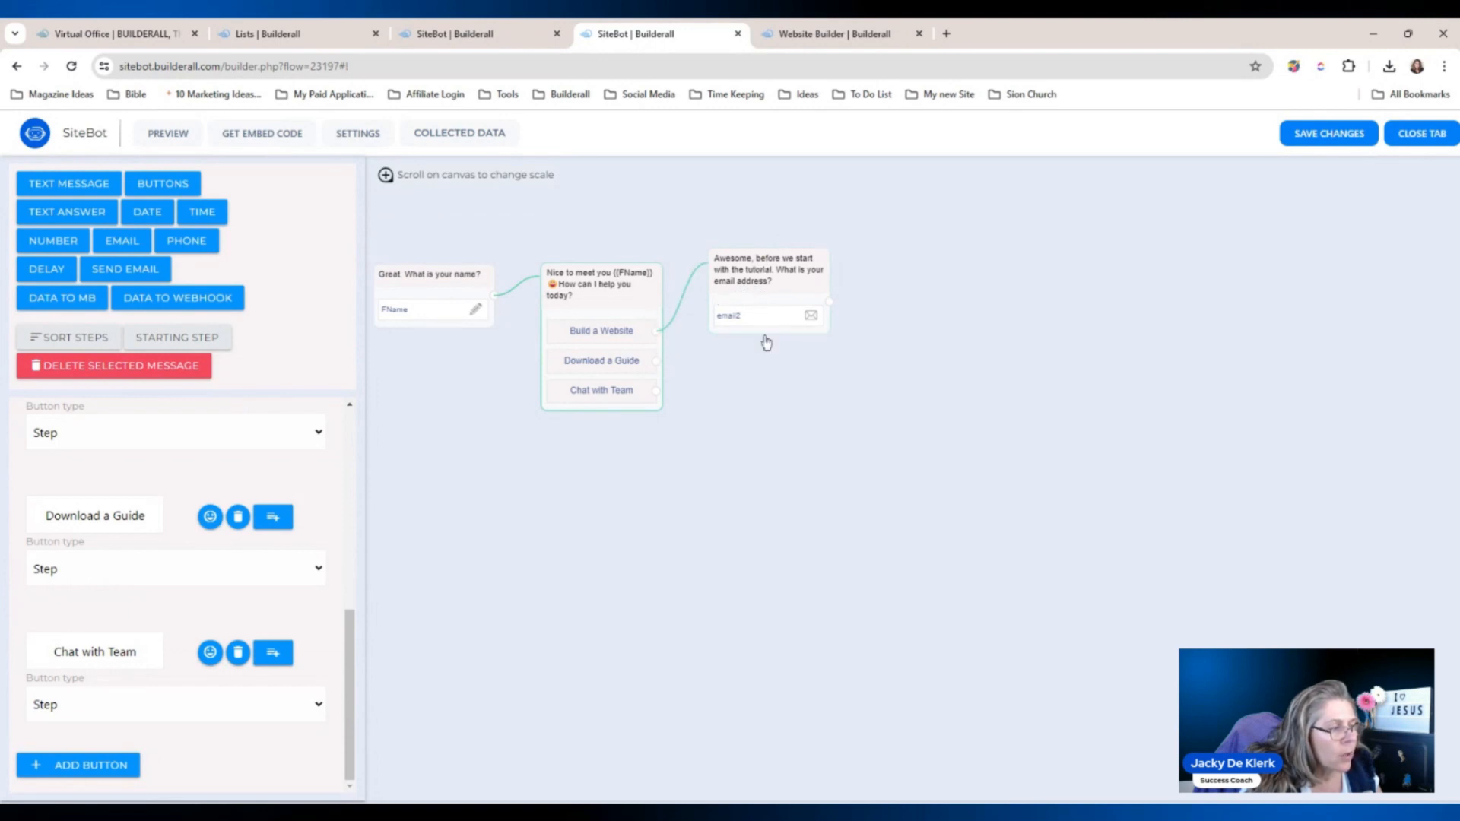
pyautogui.click(769, 388)
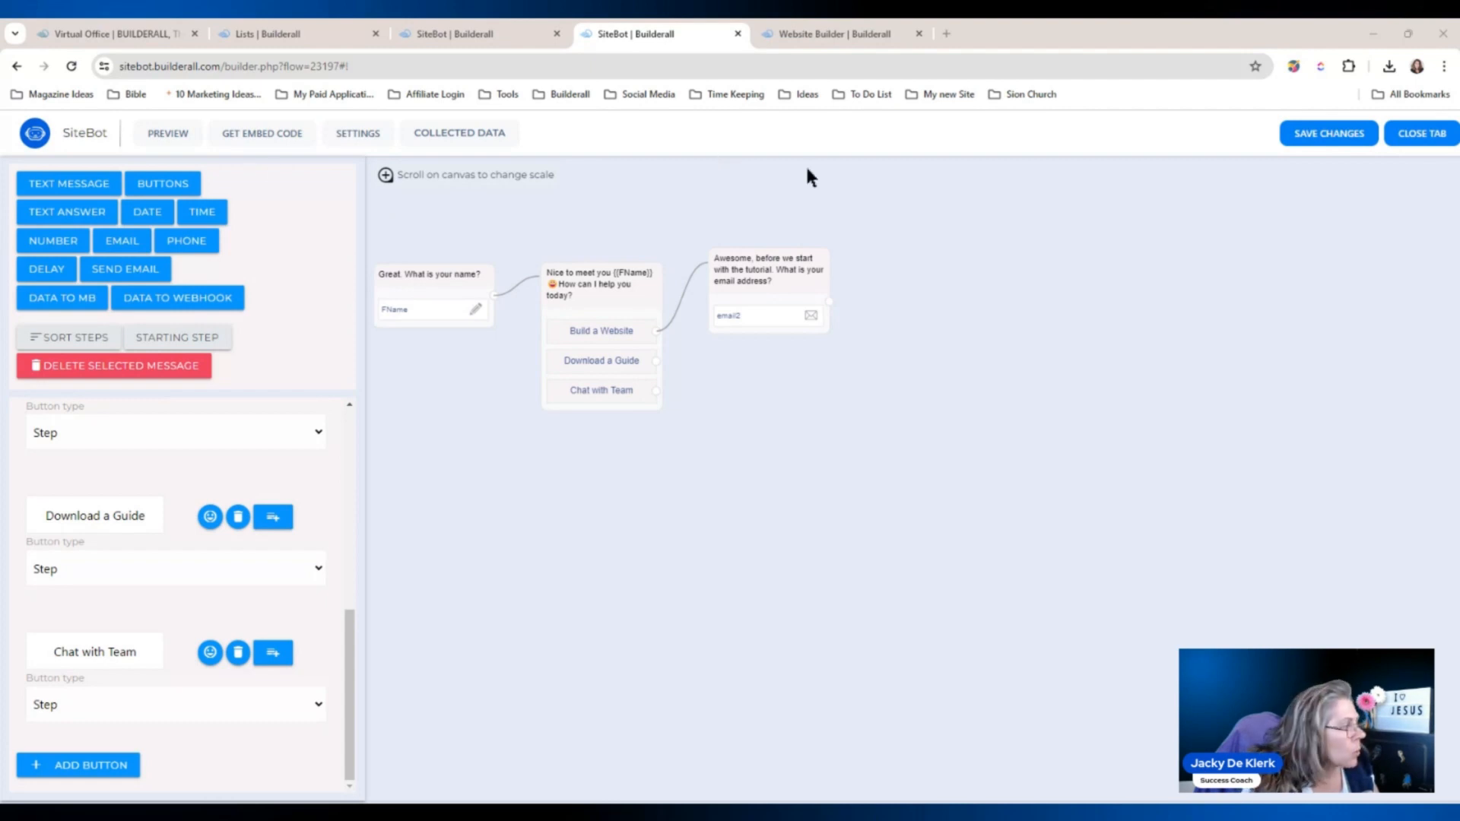
# Add a buttons step beside the email question with the thank-you message.
pyautogui.click(168, 189)
pyautogui.moveTo(897, 420); pyautogui.dragTo(934, 258)
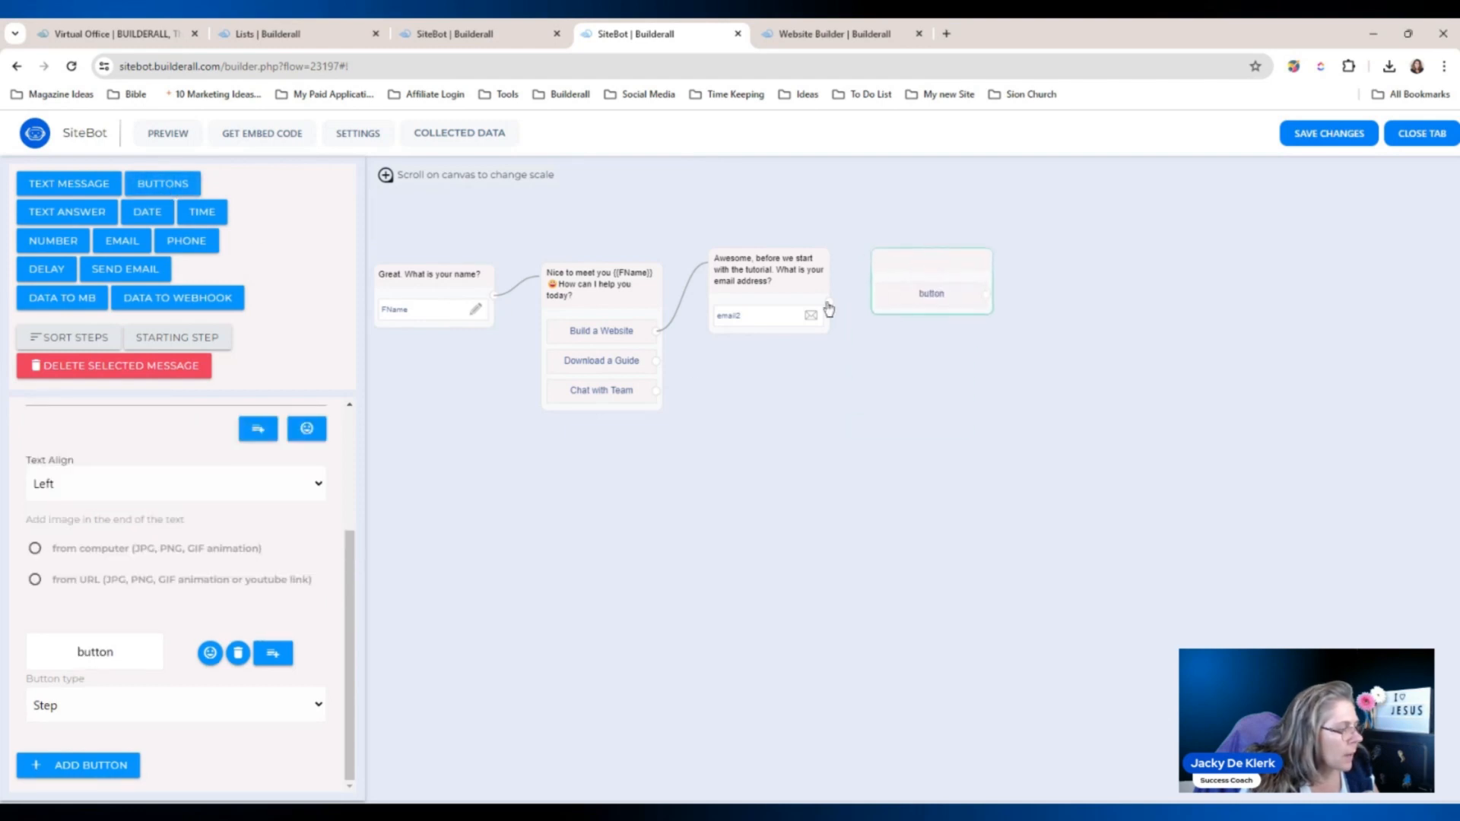
pyautogui.scroll(3, 346, 541)
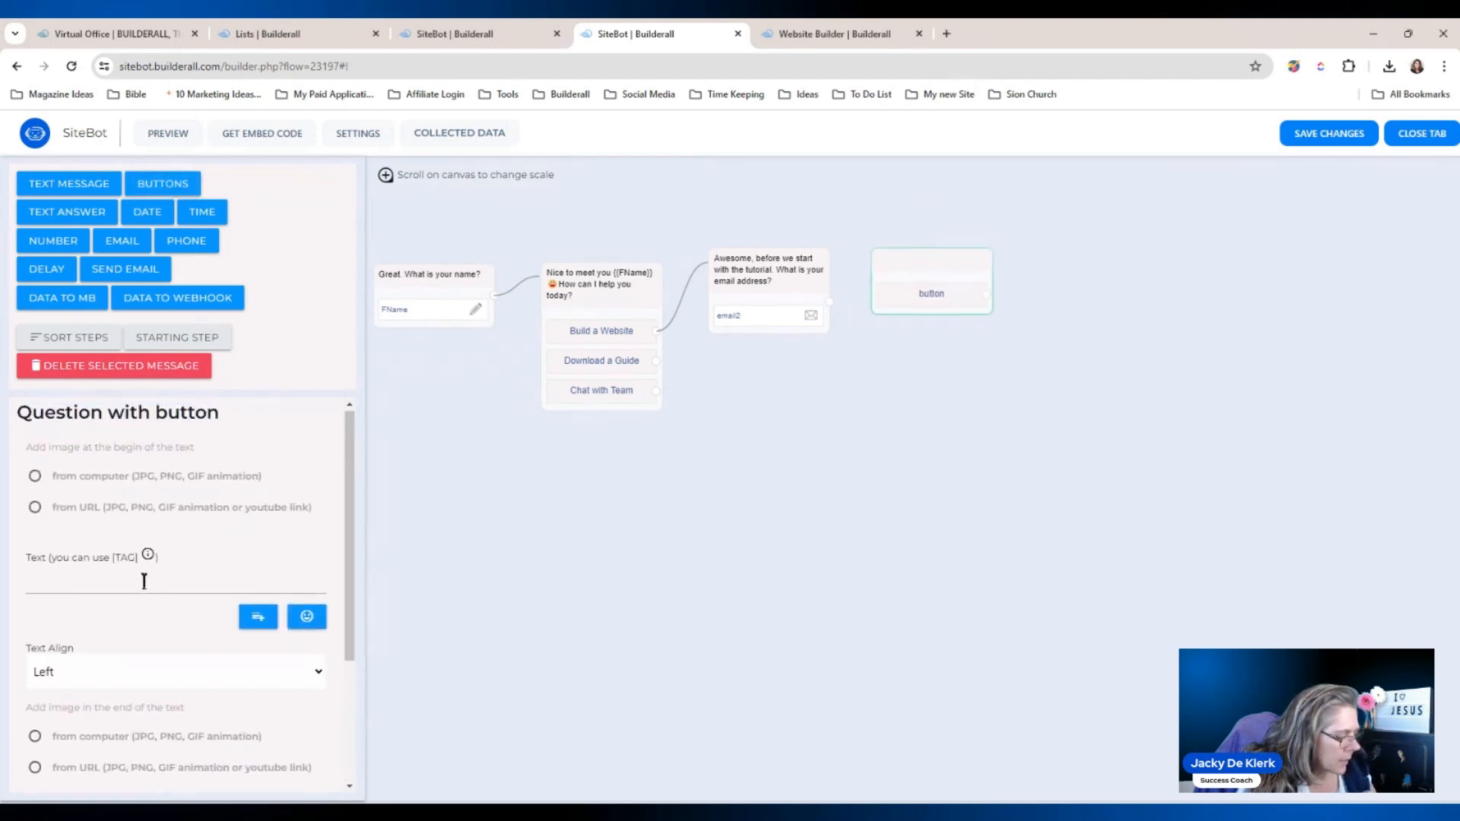
pyautogui.click(157, 576)
pyautogui.write('Thank you. I look forward to reaching out to you at that time. In the meantime, check out this video.')
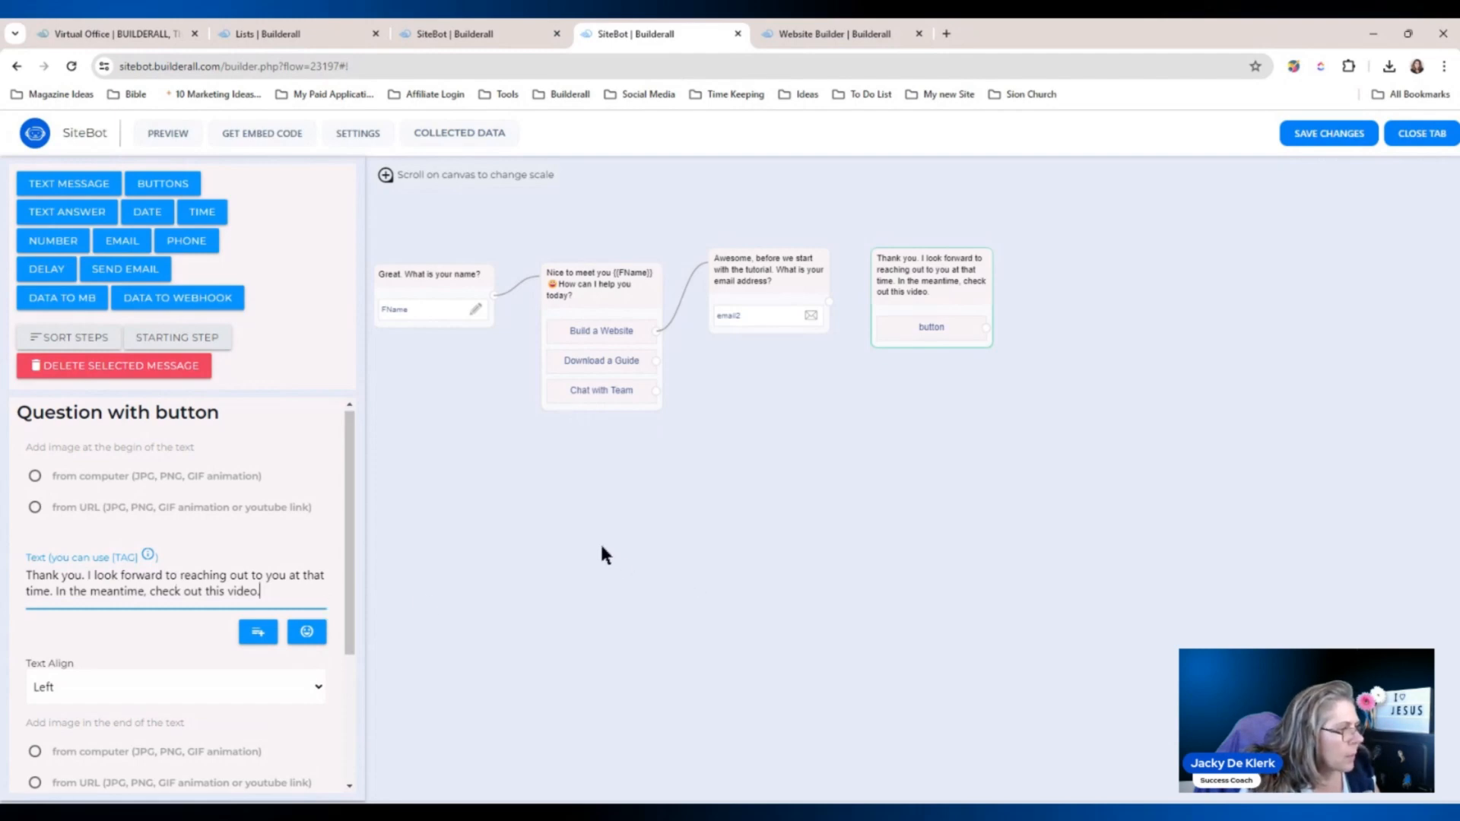
pyautogui.click(339, 537)
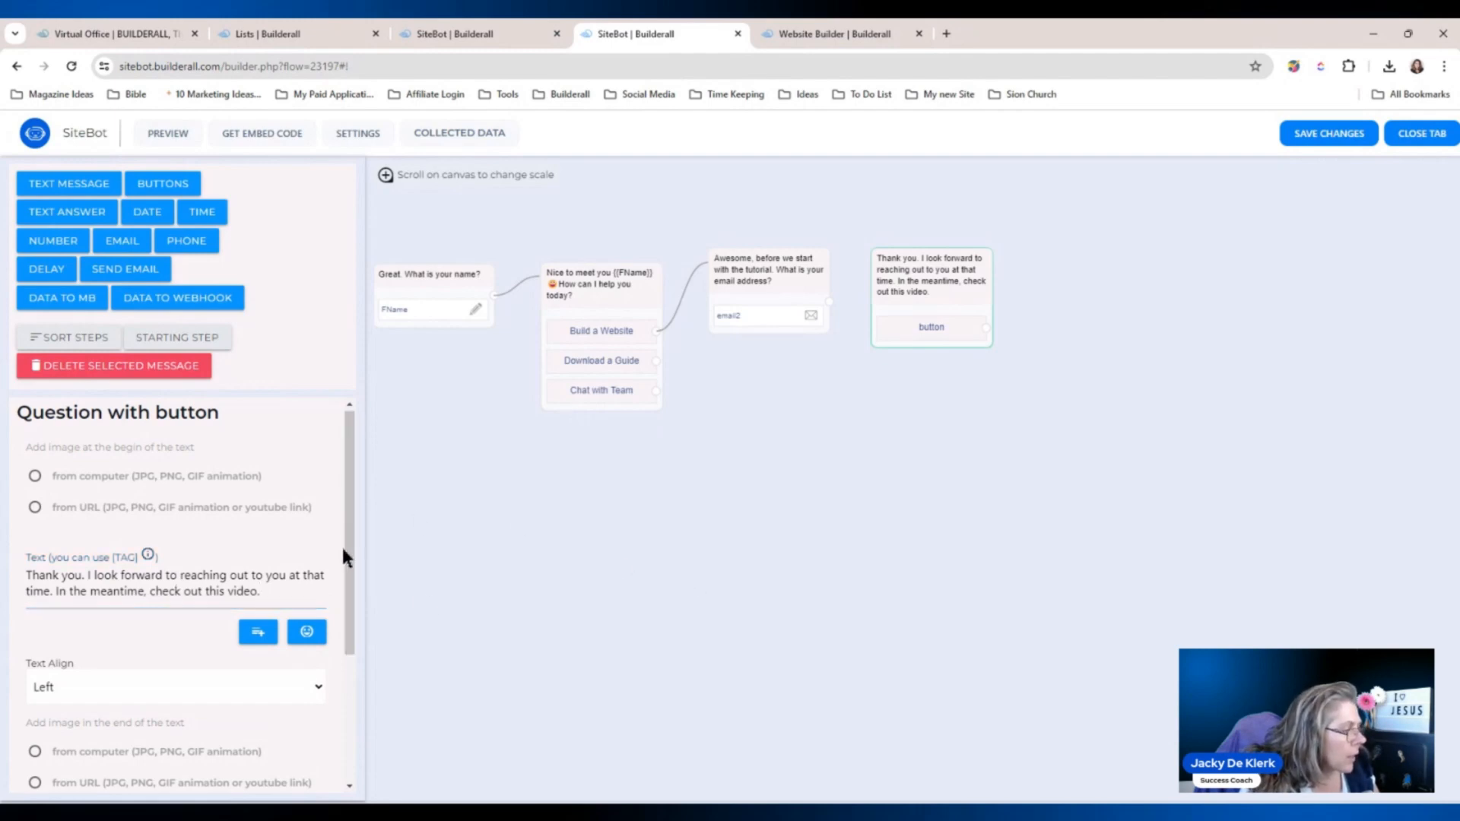
pyautogui.moveTo(343, 544); pyautogui.dragTo(355, 691)
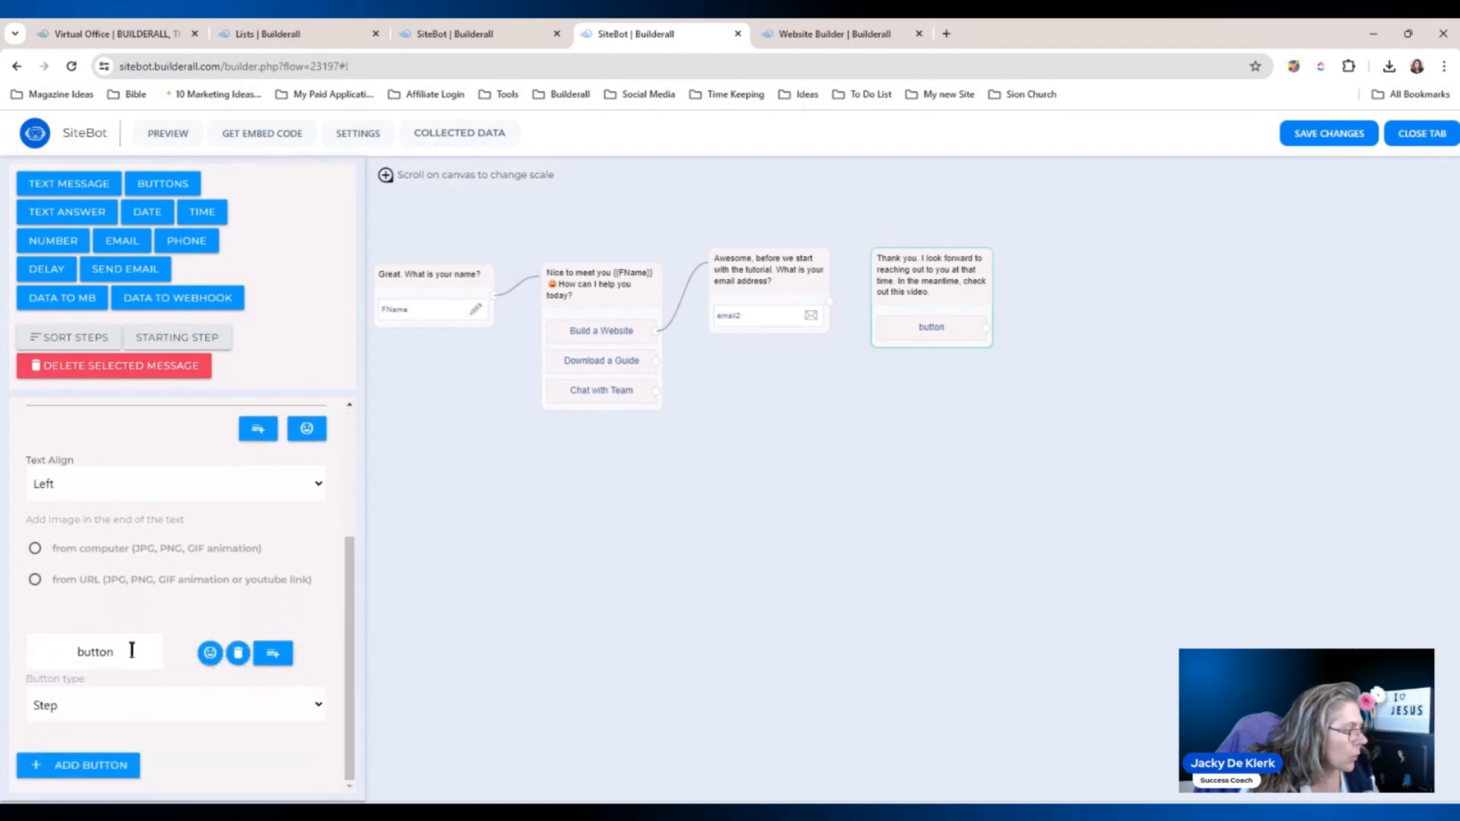
pyautogui.moveTo(120, 652); pyautogui.dragTo(7, 653)
pyautogui.write('W')
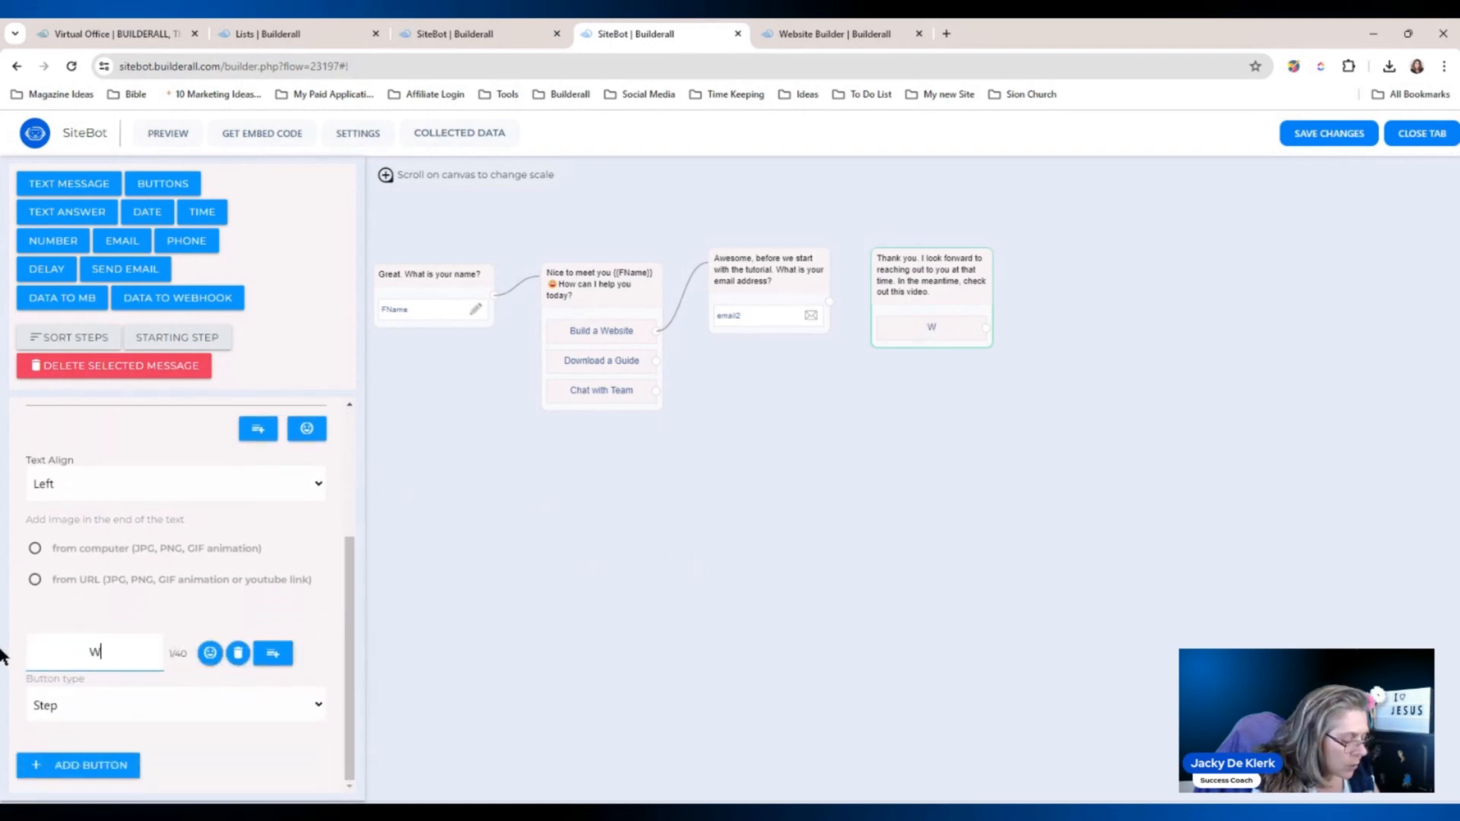
pyautogui.write('atch a')
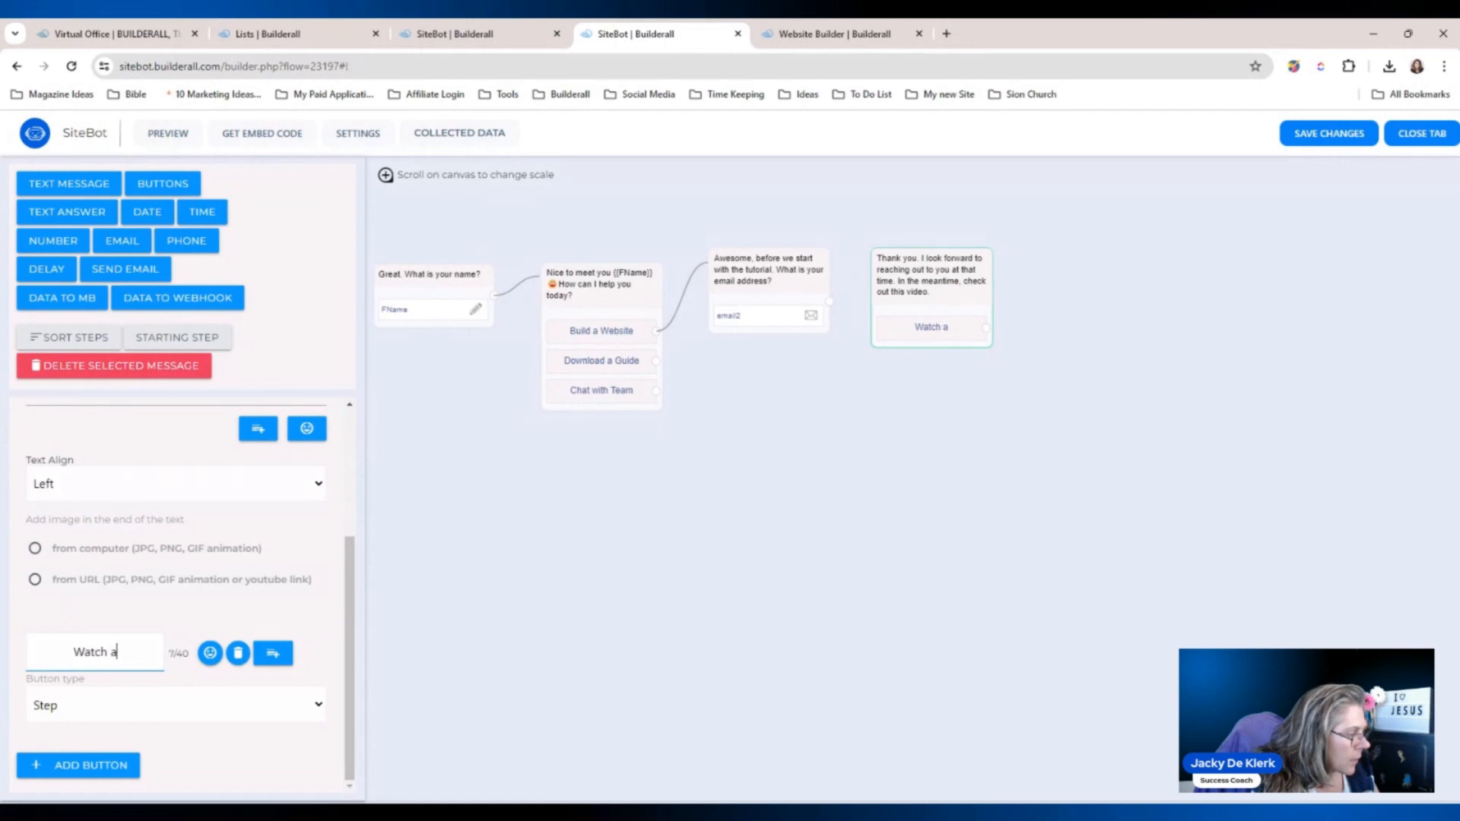
pyautogui.write(' Video')
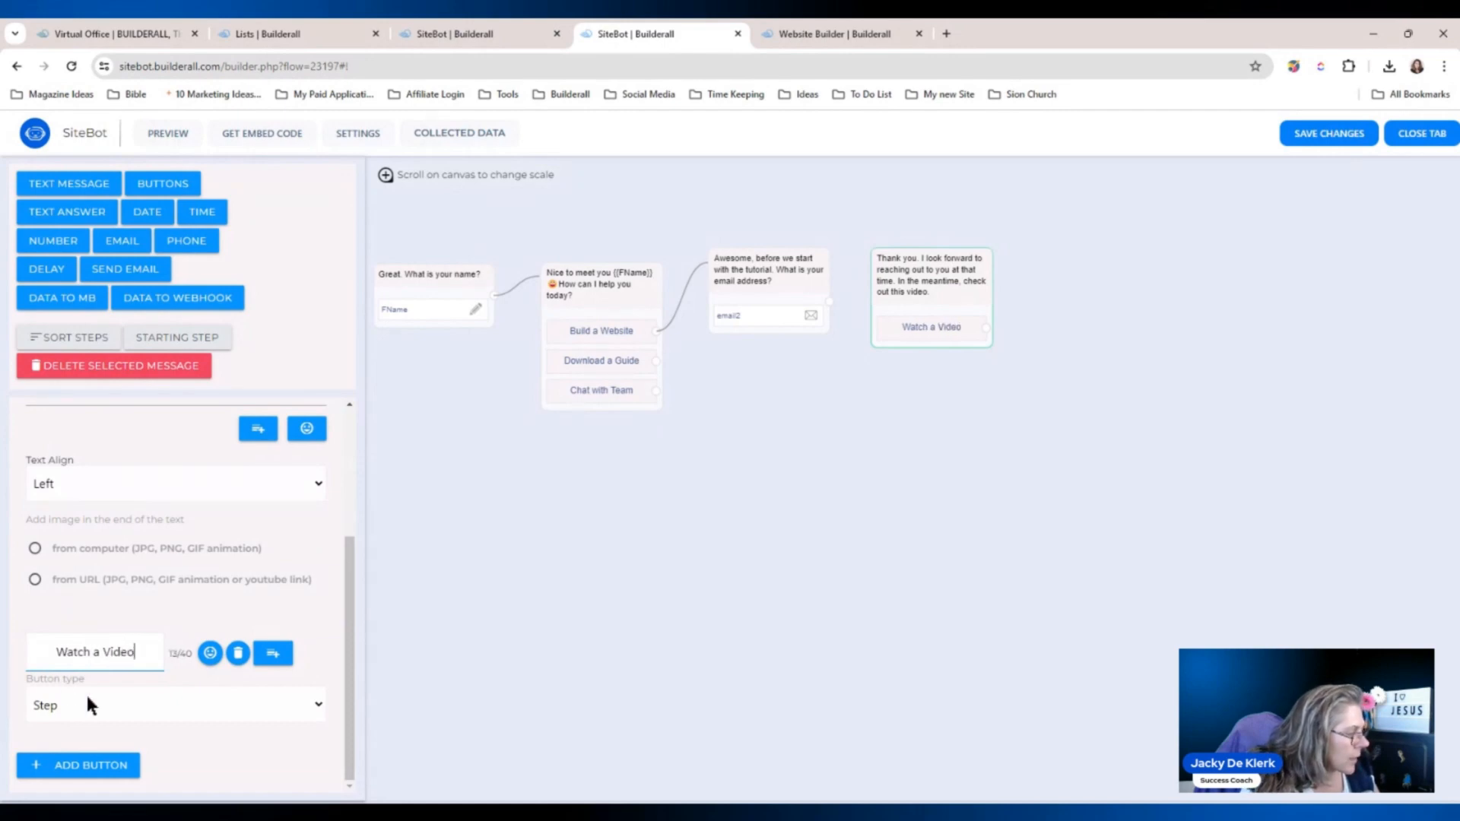
pyautogui.click(109, 718)
pyautogui.click(78, 745)
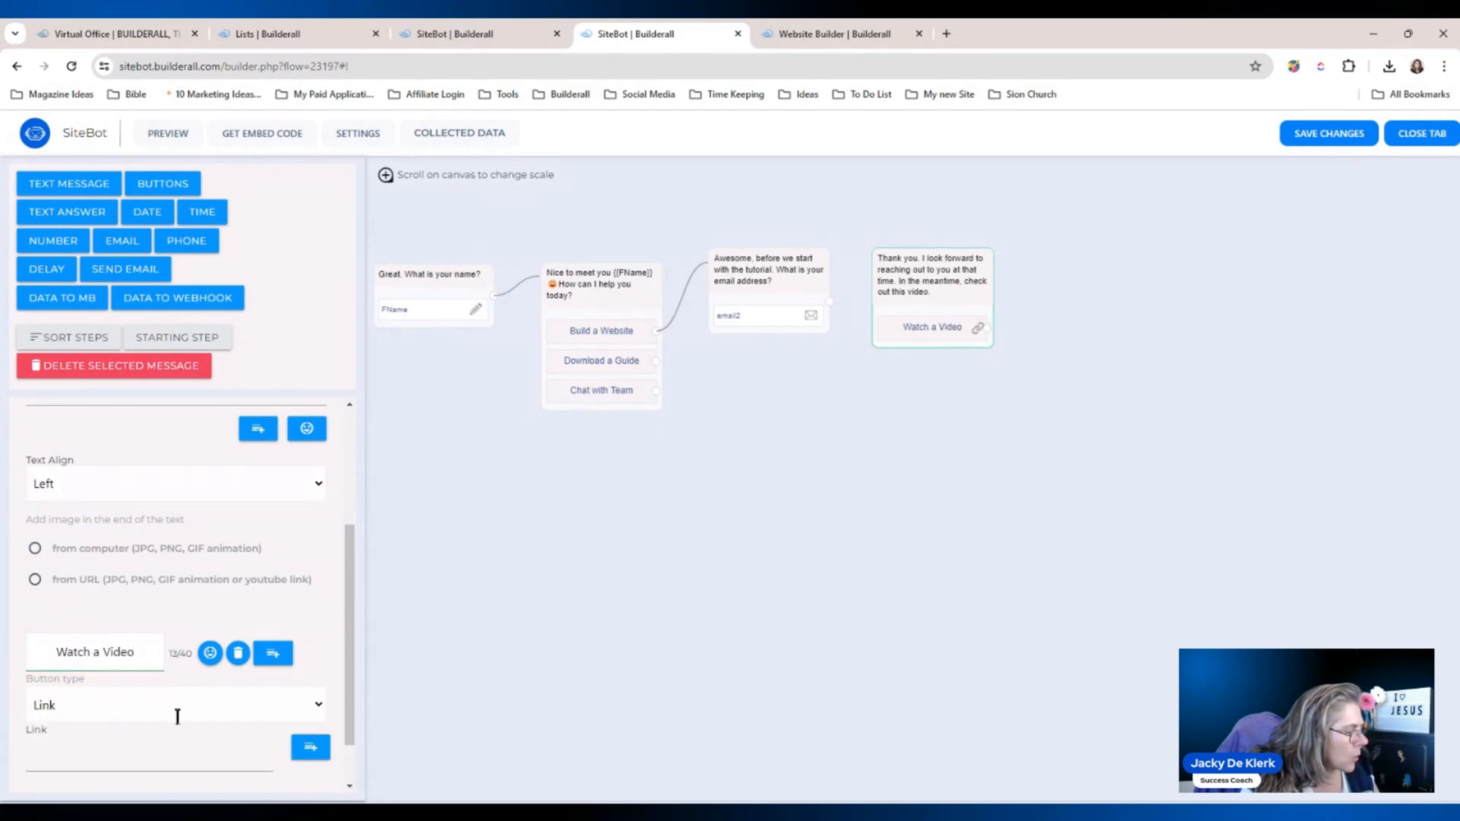
pyautogui.scroll(-1, 363, 601)
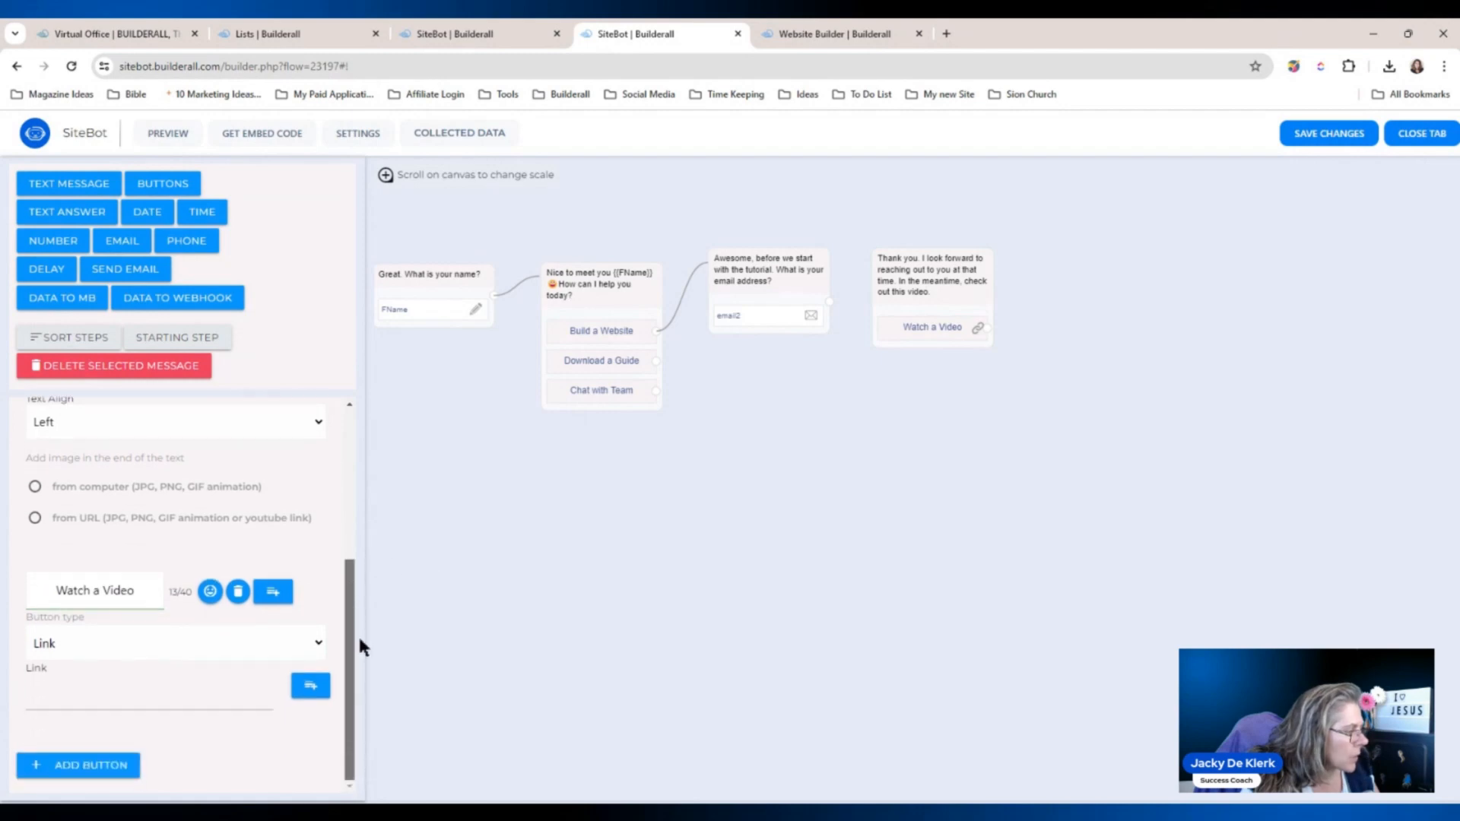
pyautogui.click(210, 697)
pyautogui.write('htt')
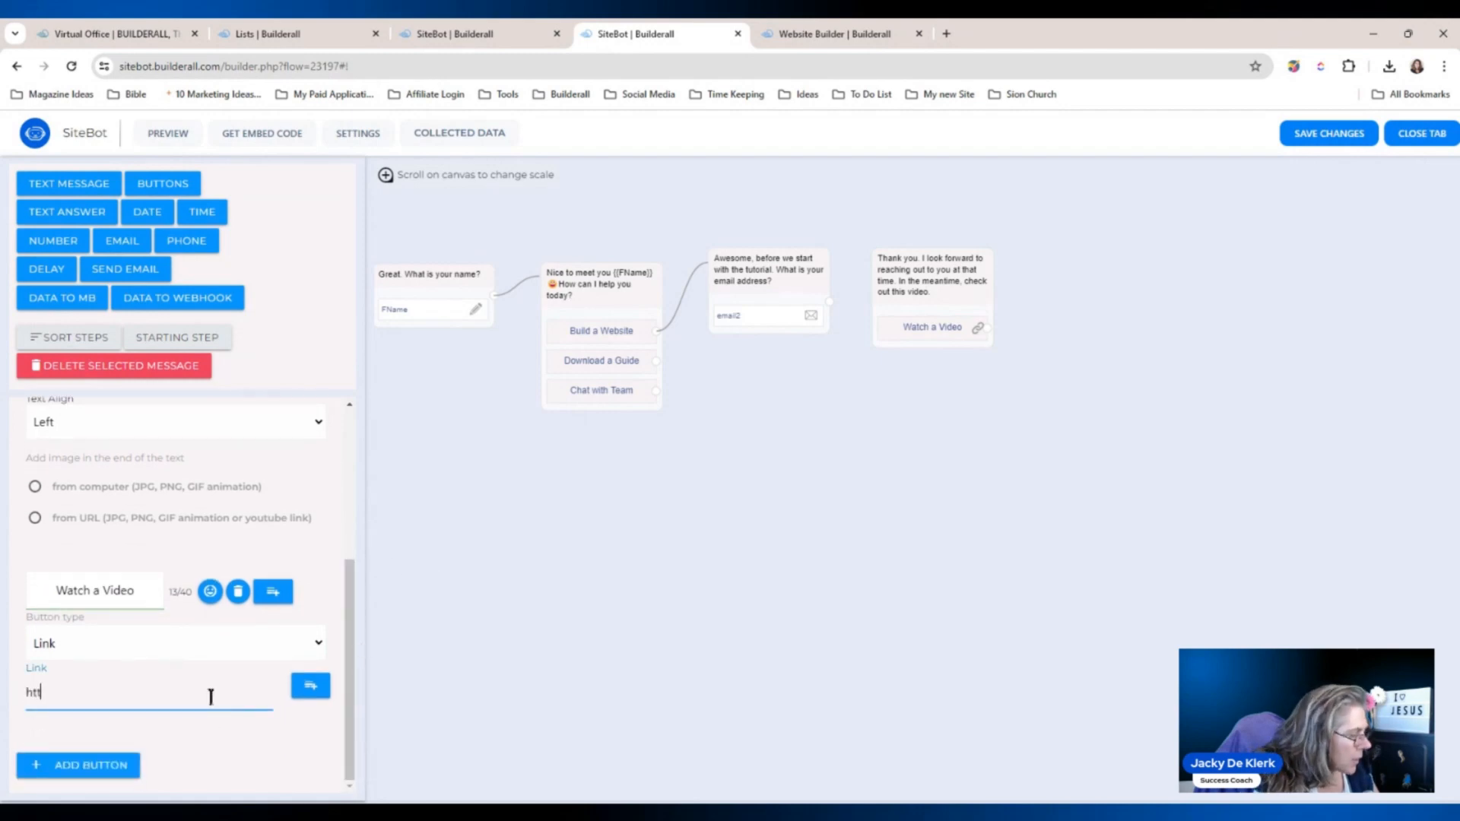
pyautogui.write('ps://www.bu')
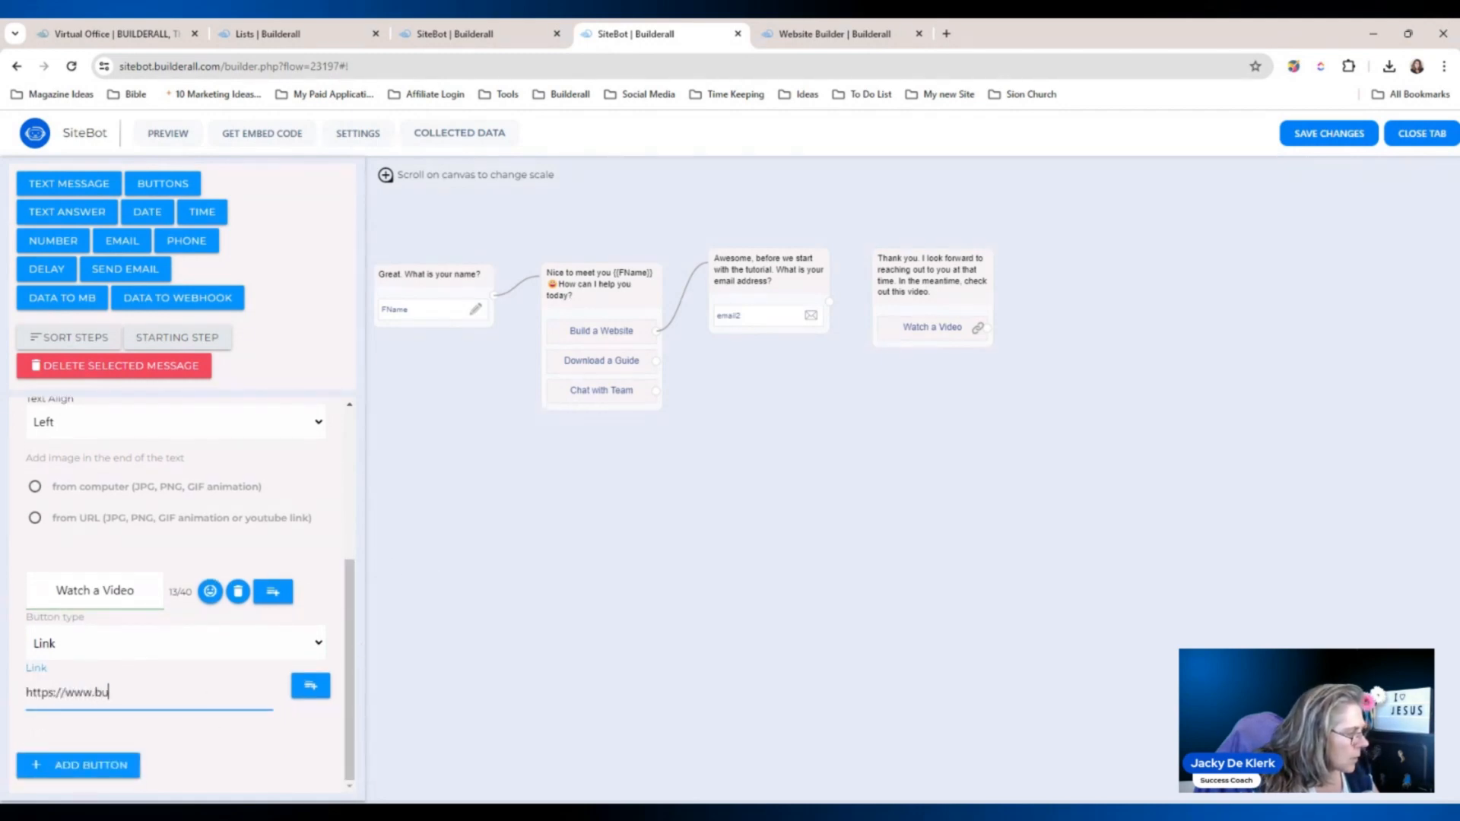
pyautogui.write('ilderall.com')
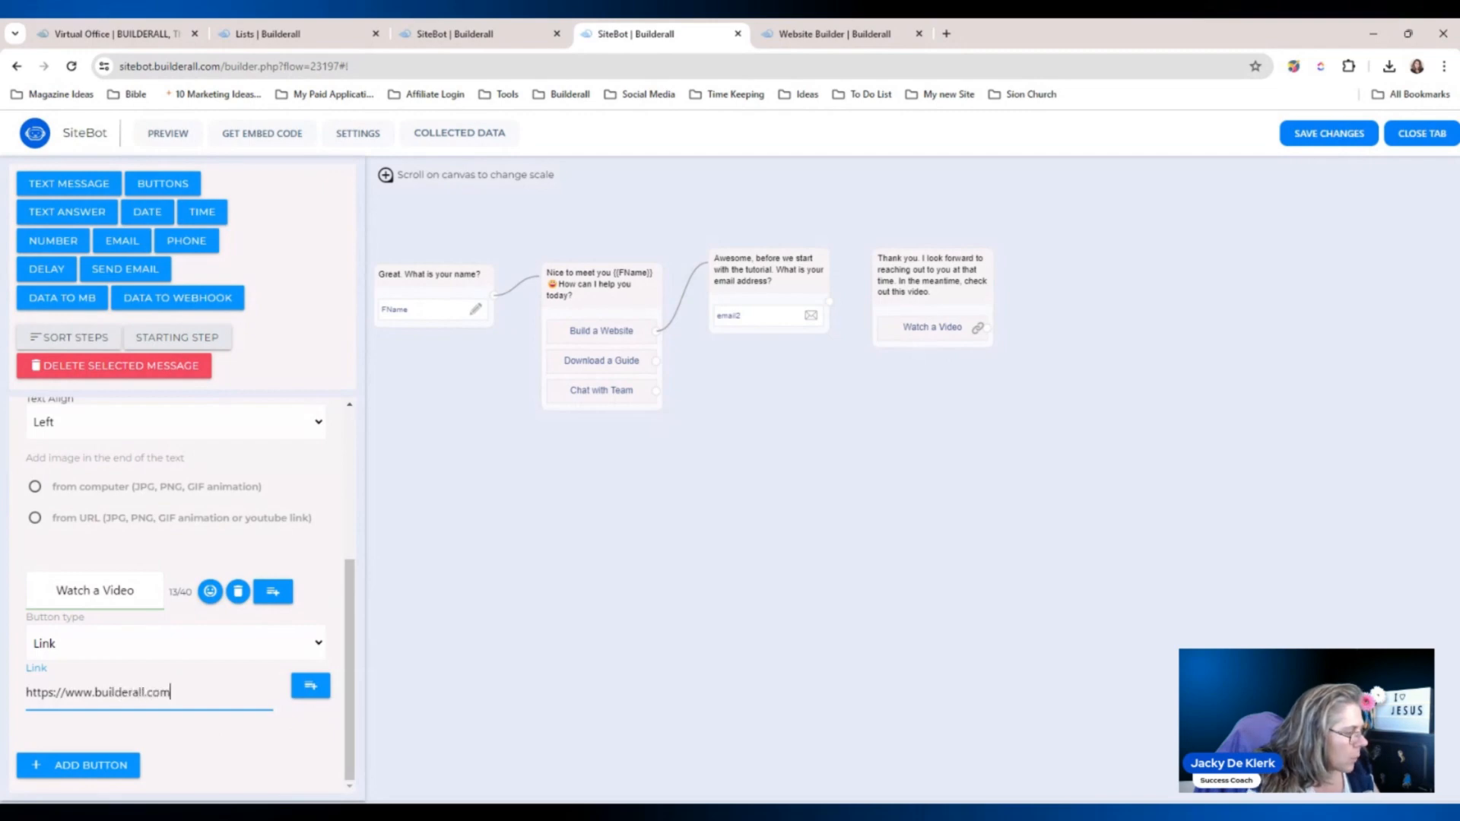
pyautogui.click(600, 597)
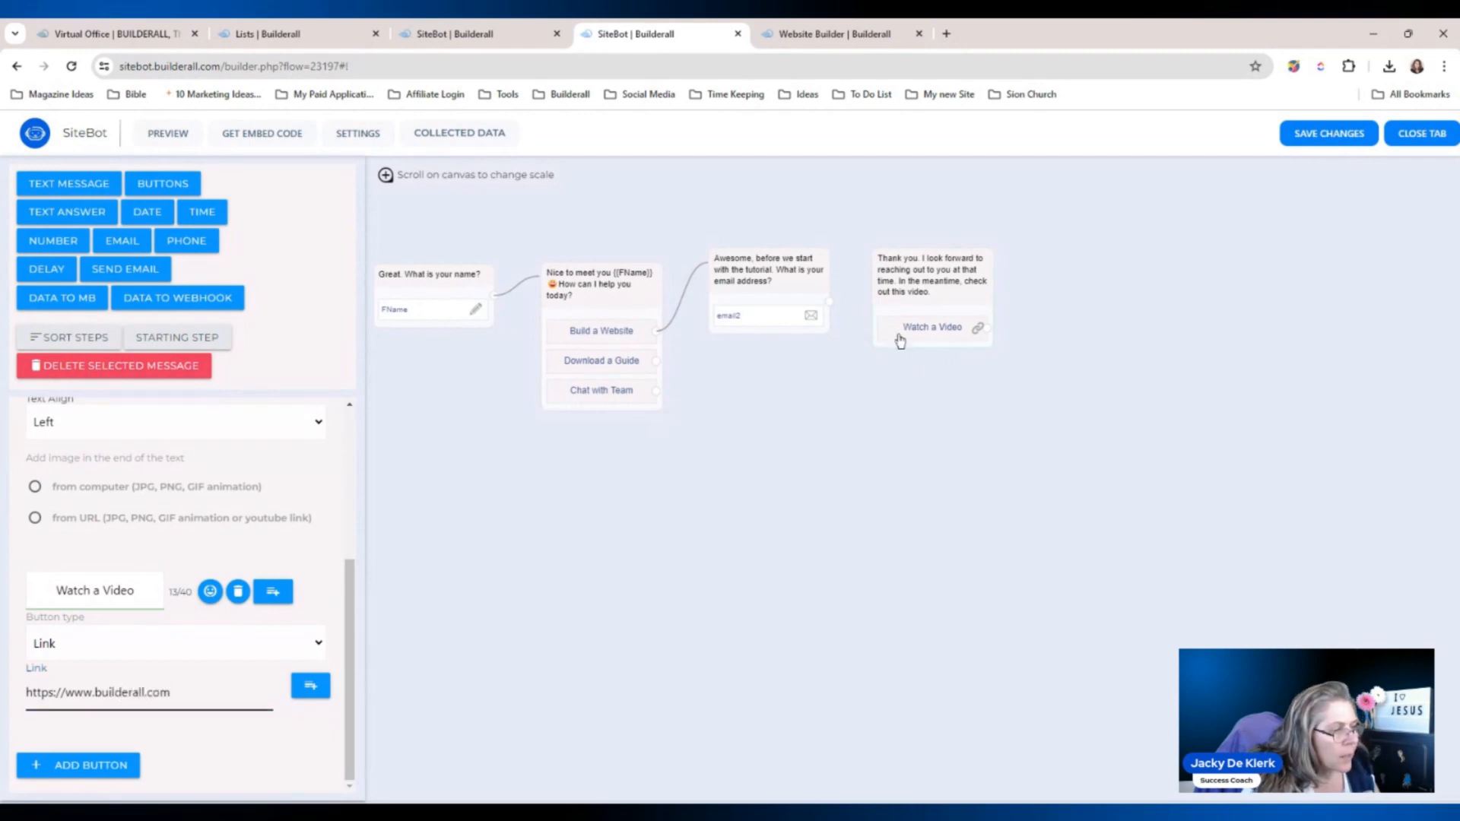
pyautogui.moveTo(826, 301)
pyautogui.mouseDown()
pyautogui.moveTo(854, 319)
pyautogui.moveTo(832, 307)
pyautogui.mouseUp()
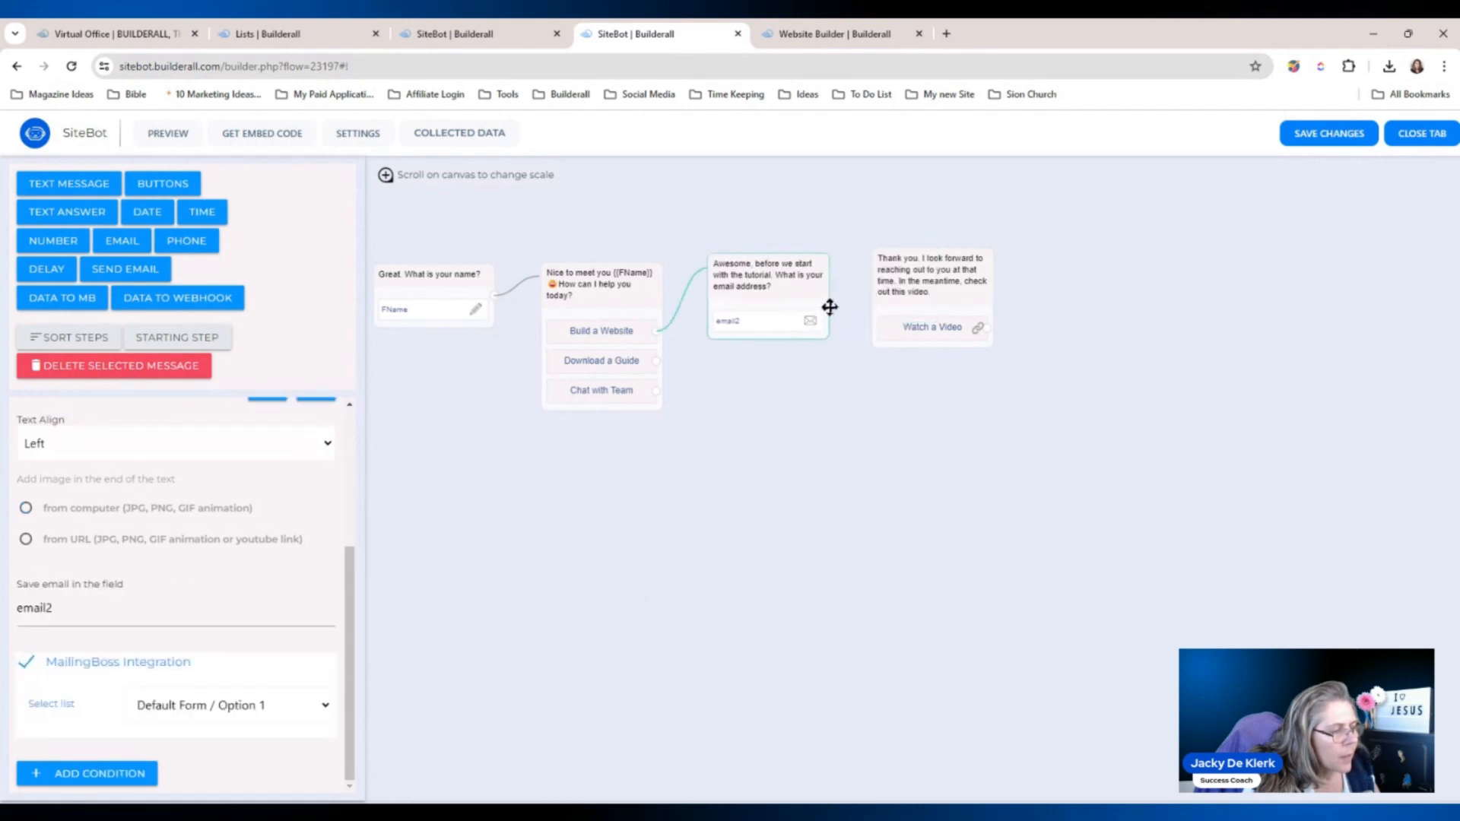
pyautogui.click(1327, 134)
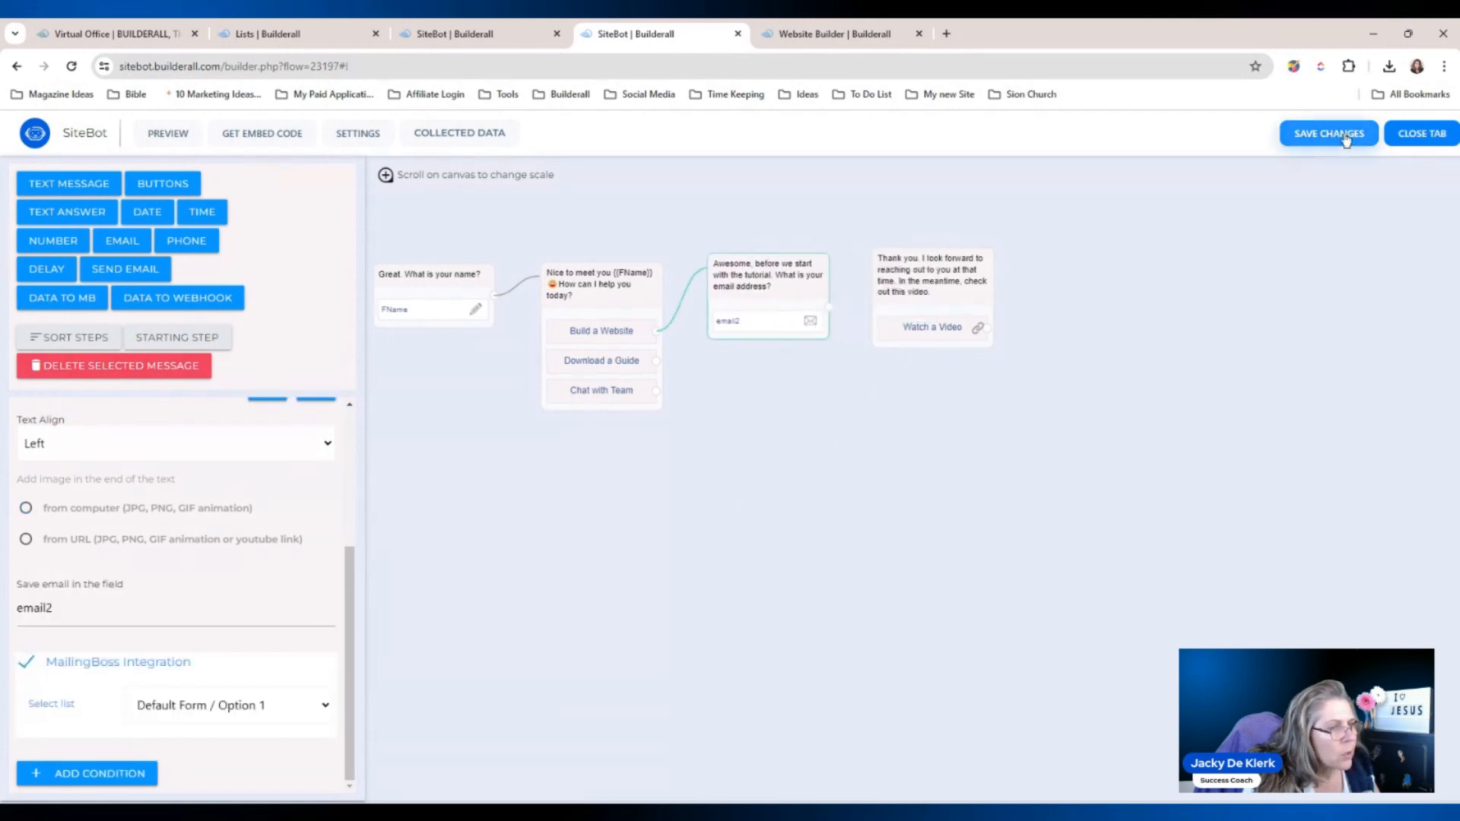
# Reload the builder and link the email question's output to the thank-you step.
pyautogui.click(792, 499)
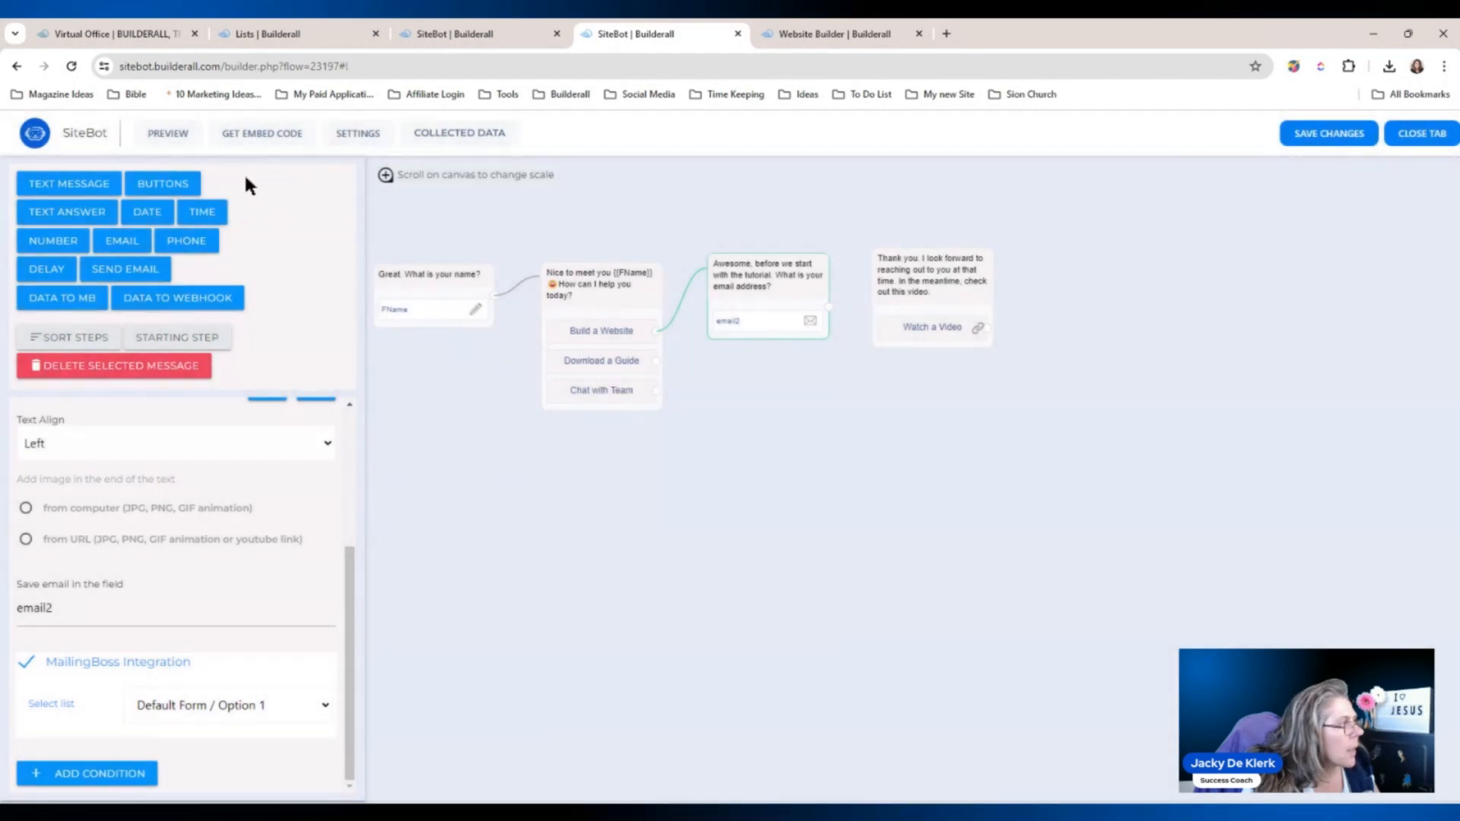
pyautogui.click(72, 67)
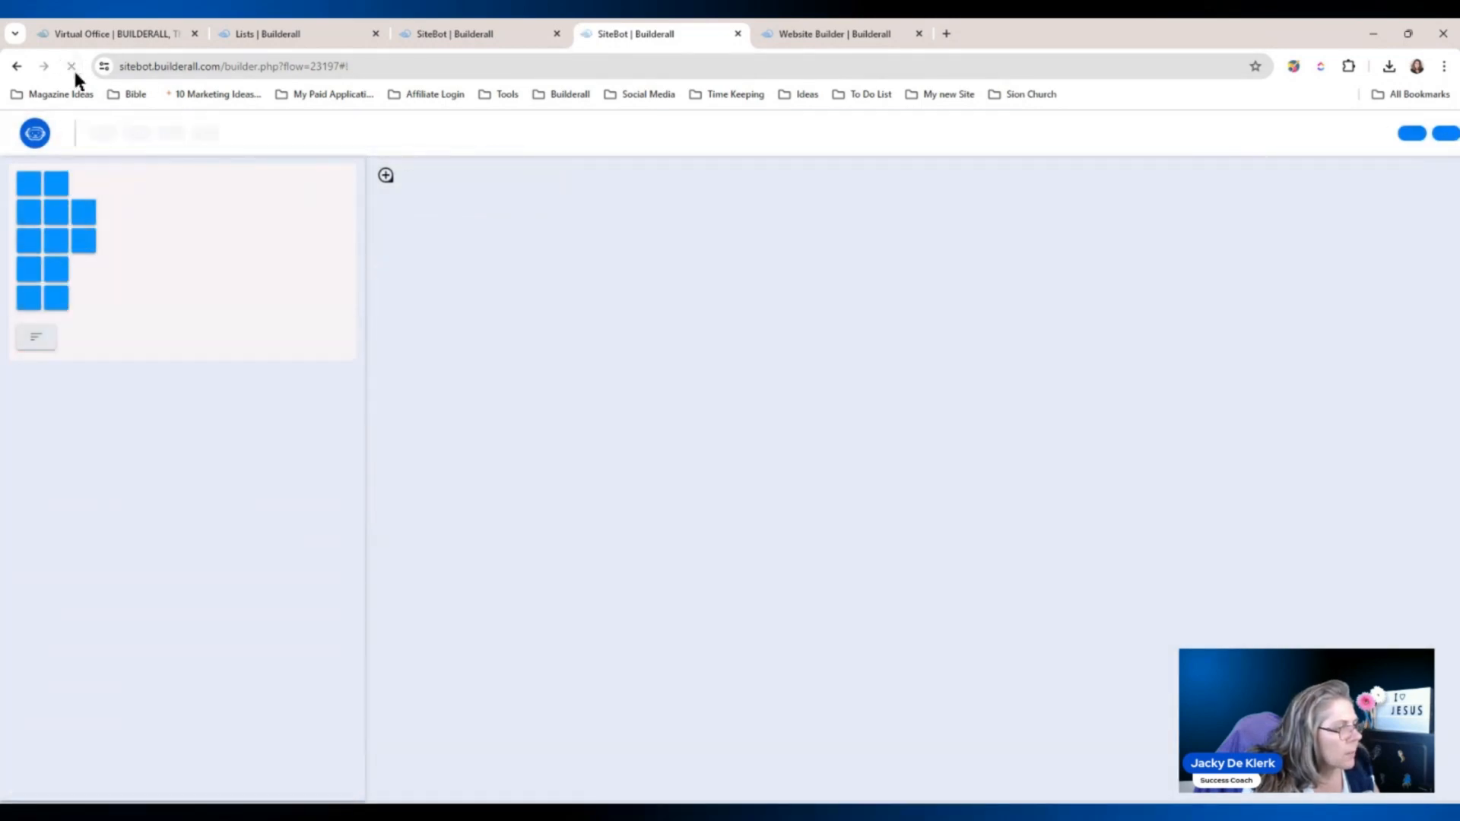
pyautogui.moveTo(1004, 427); pyautogui.dragTo(806, 512)
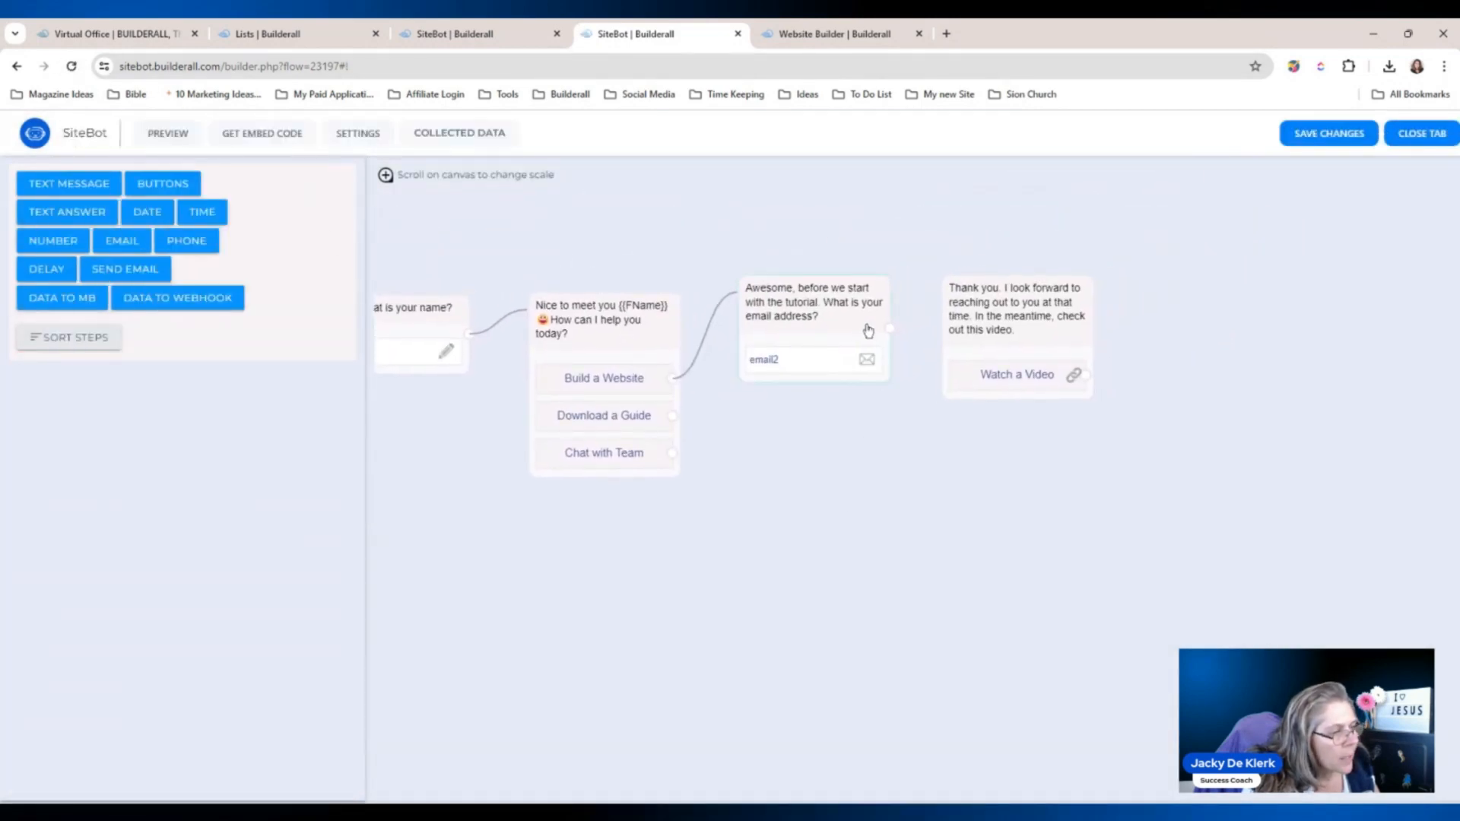
pyautogui.moveTo(891, 335); pyautogui.dragTo(976, 347)
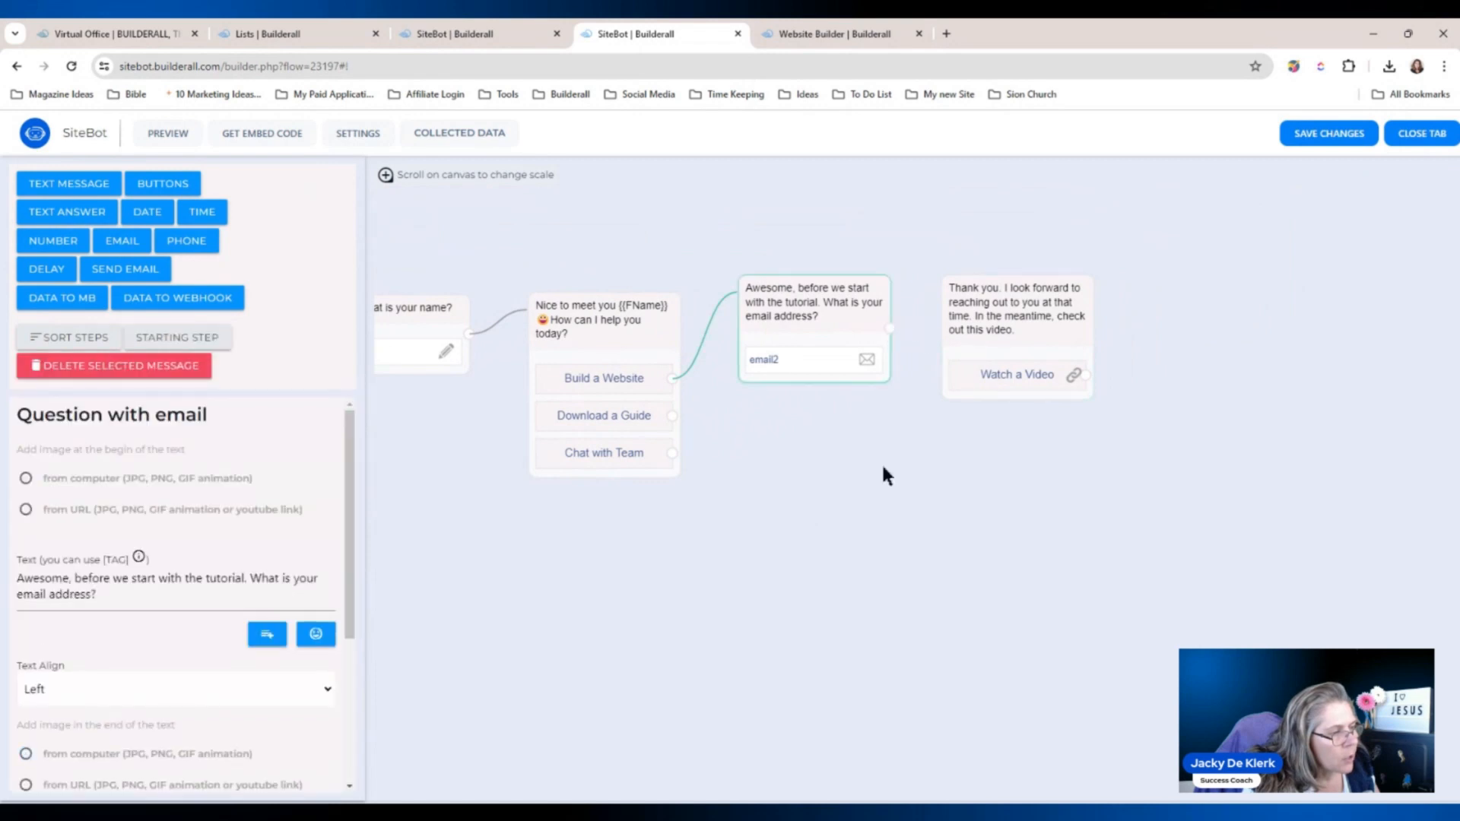
pyautogui.moveTo(811, 504); pyautogui.dragTo(944, 529)
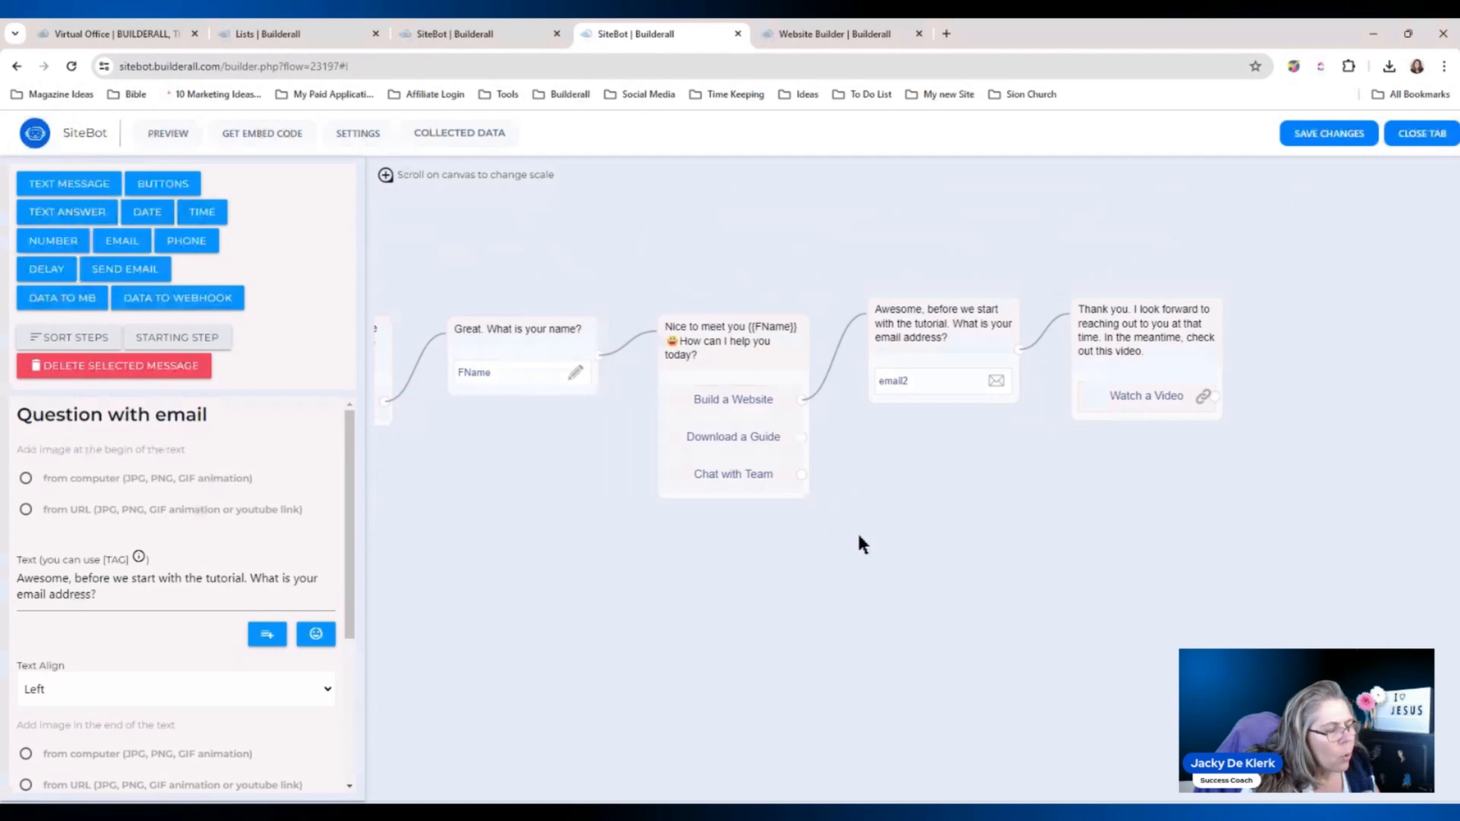
pyautogui.moveTo(859, 536); pyautogui.dragTo(775, 539)
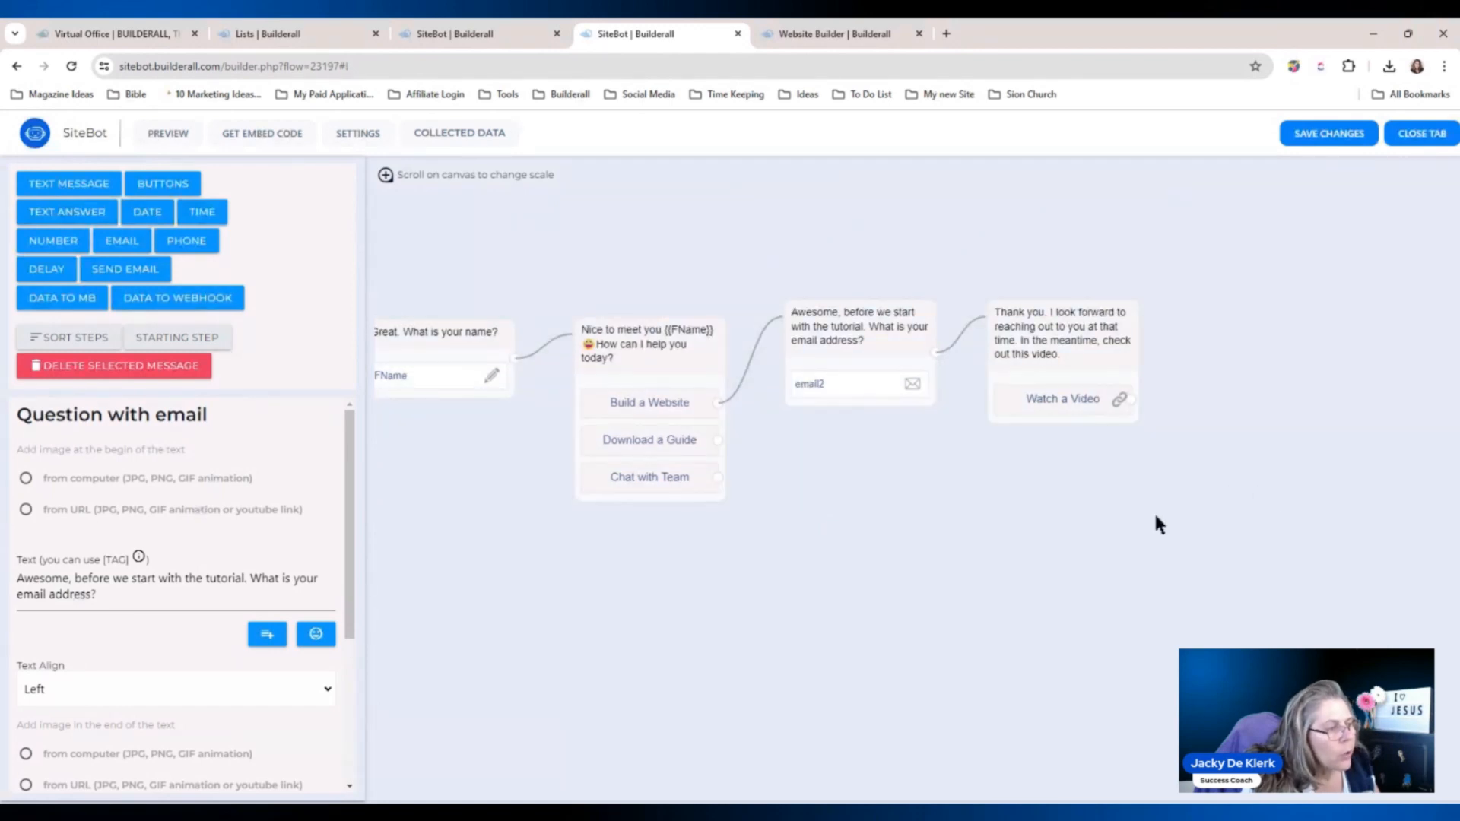
pyautogui.moveTo(1156, 525); pyautogui.dragTo(1210, 511)
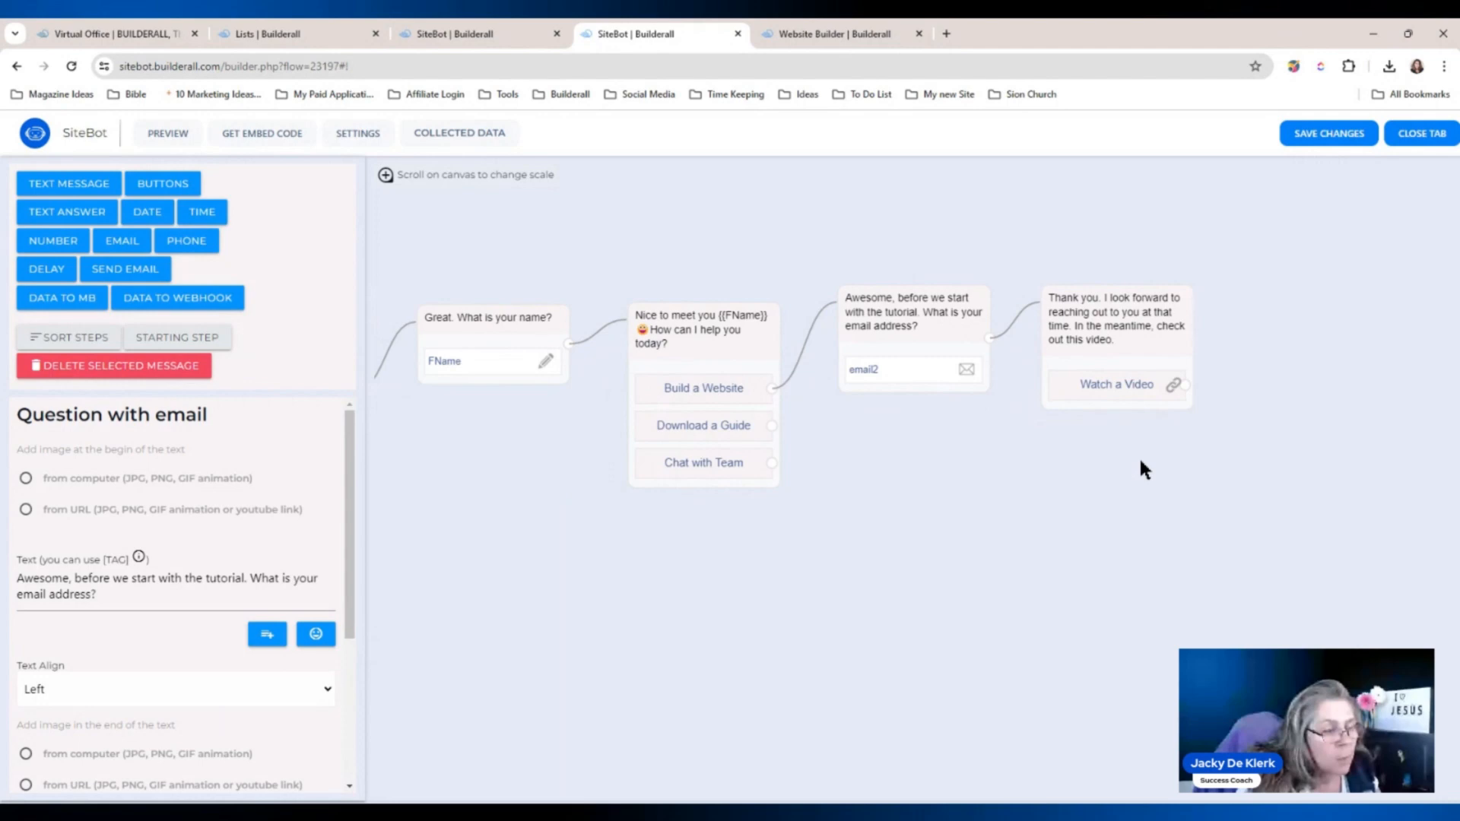
pyautogui.moveTo(1140, 461); pyautogui.dragTo(1162, 466)
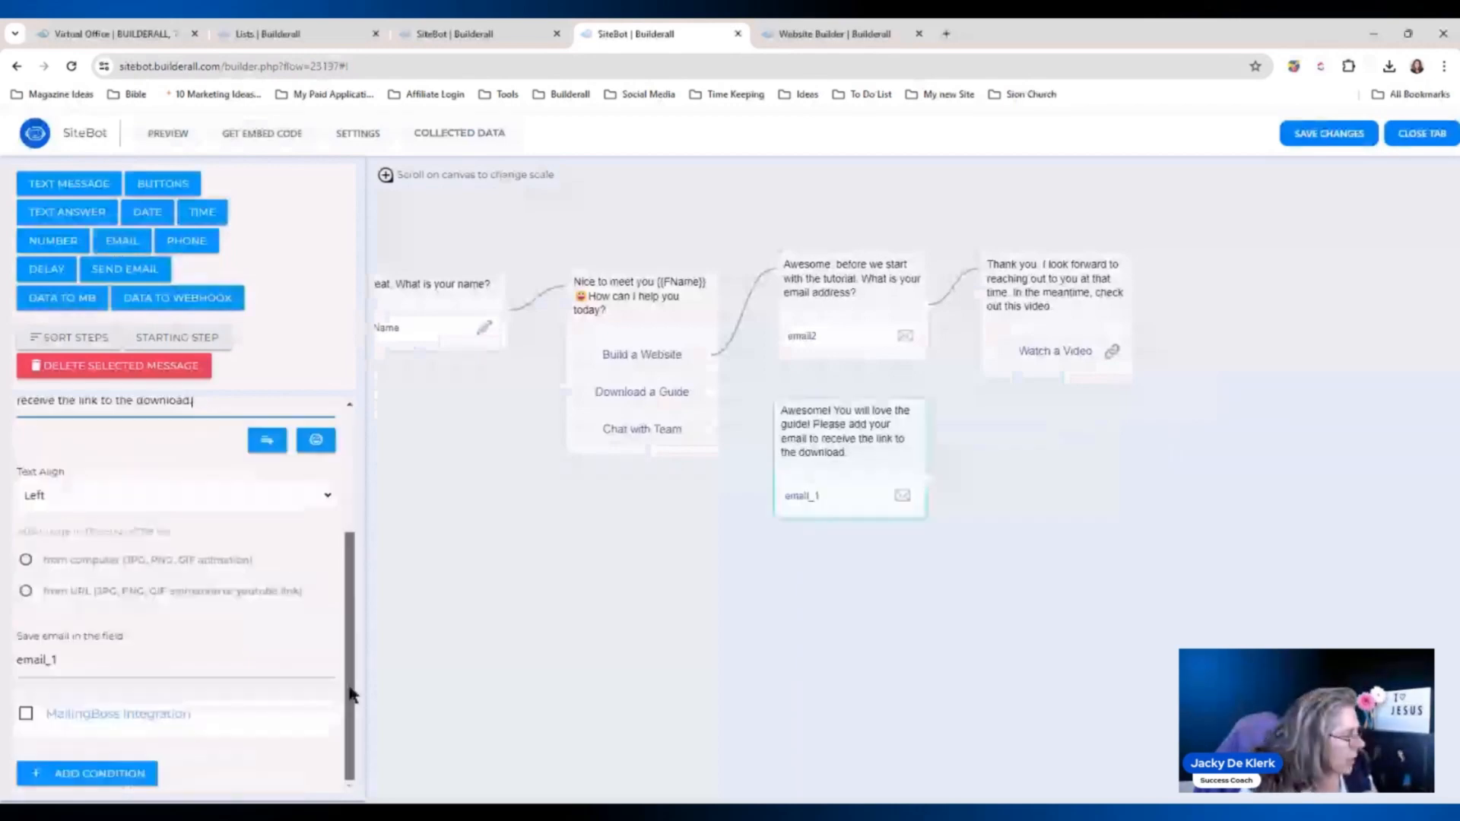
# Save guide email replies to email1, feed MailingBoss list Default Form / Option 2, link from Download a Guide.
pyautogui.moveTo(76, 662); pyautogui.dragTo(14, 682)
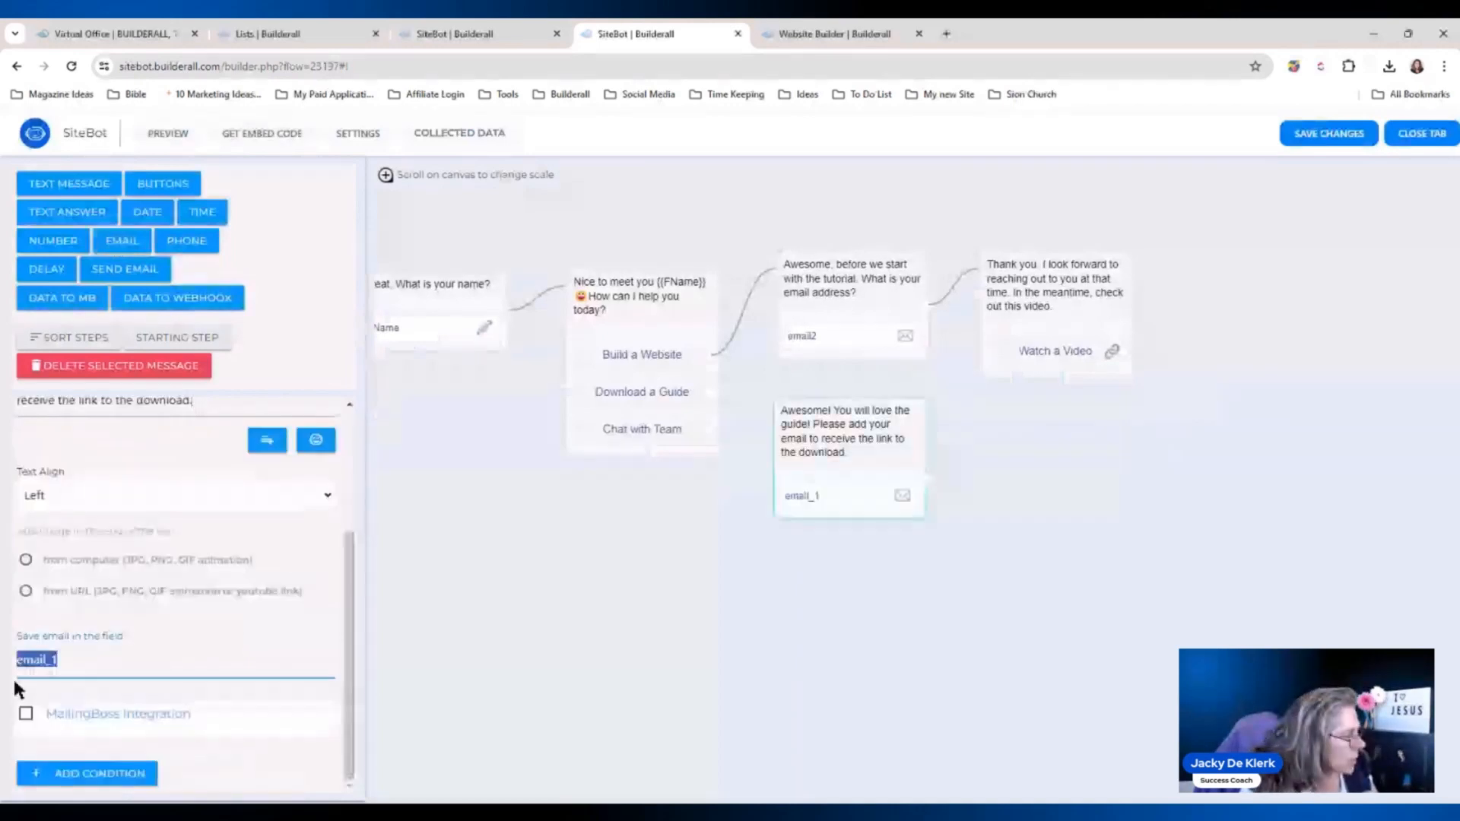
pyautogui.write('email1')
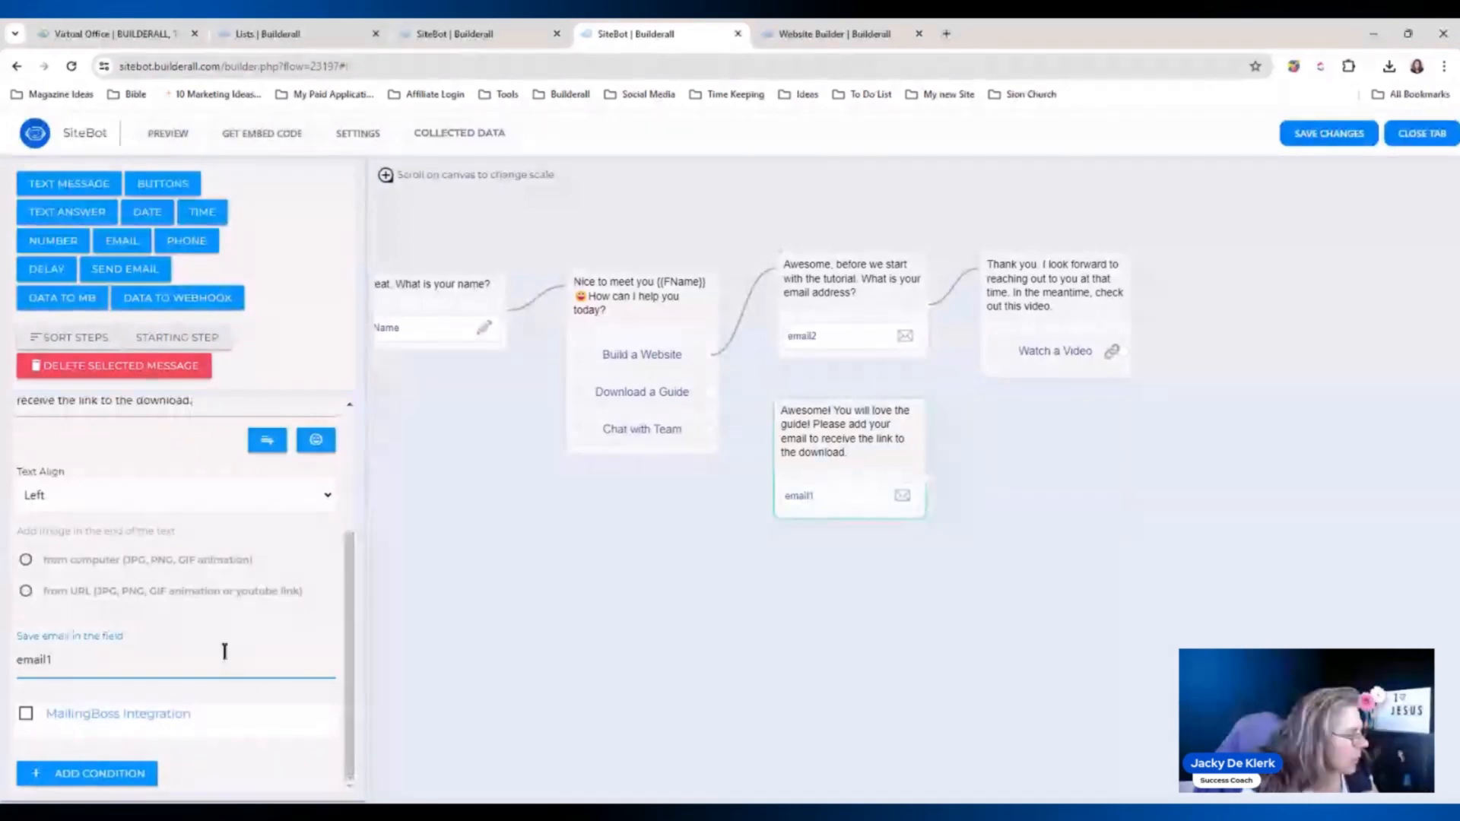
pyautogui.click(41, 719)
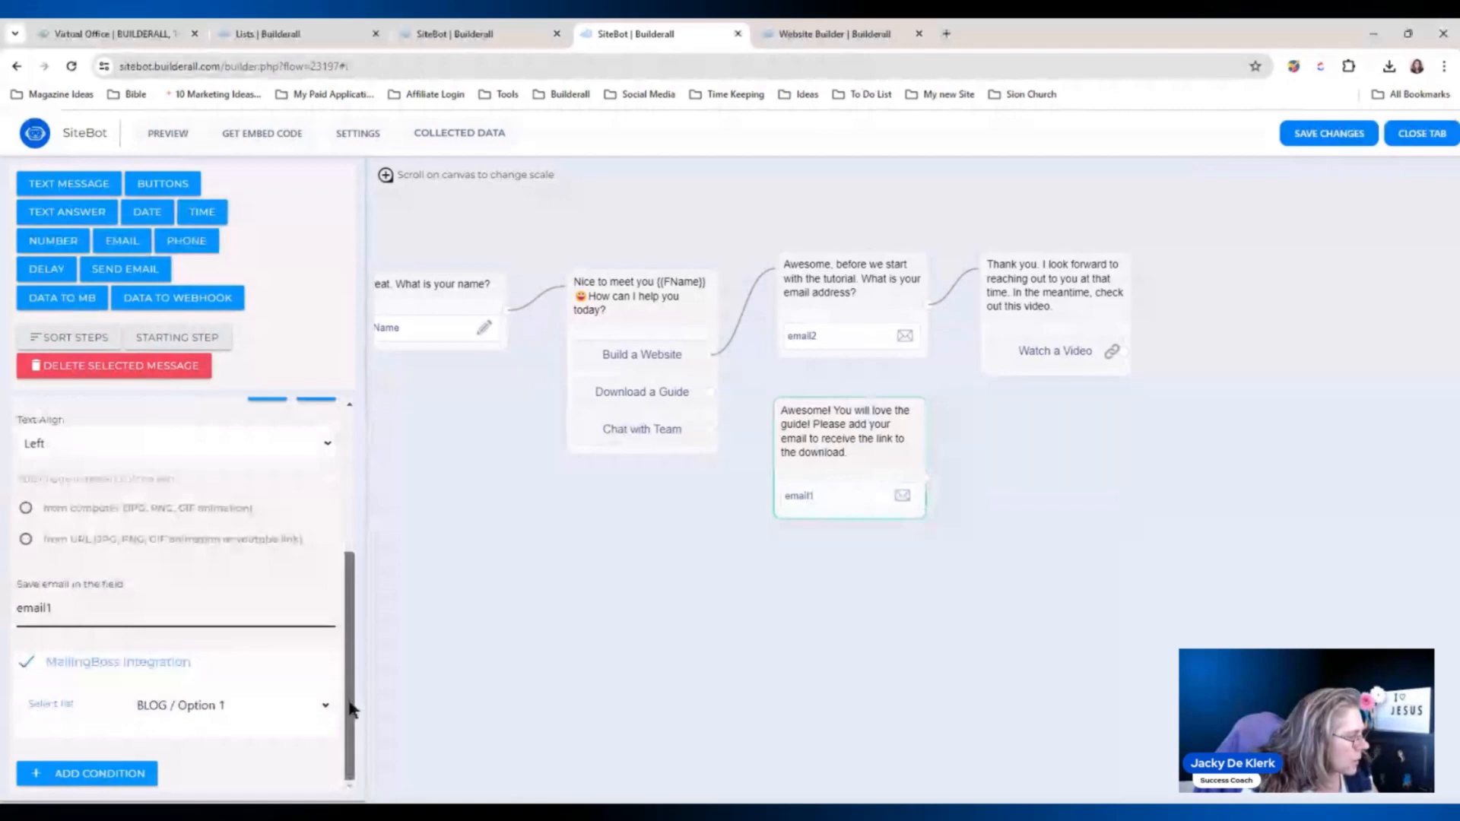
pyautogui.click(326, 706)
pyautogui.click(246, 641)
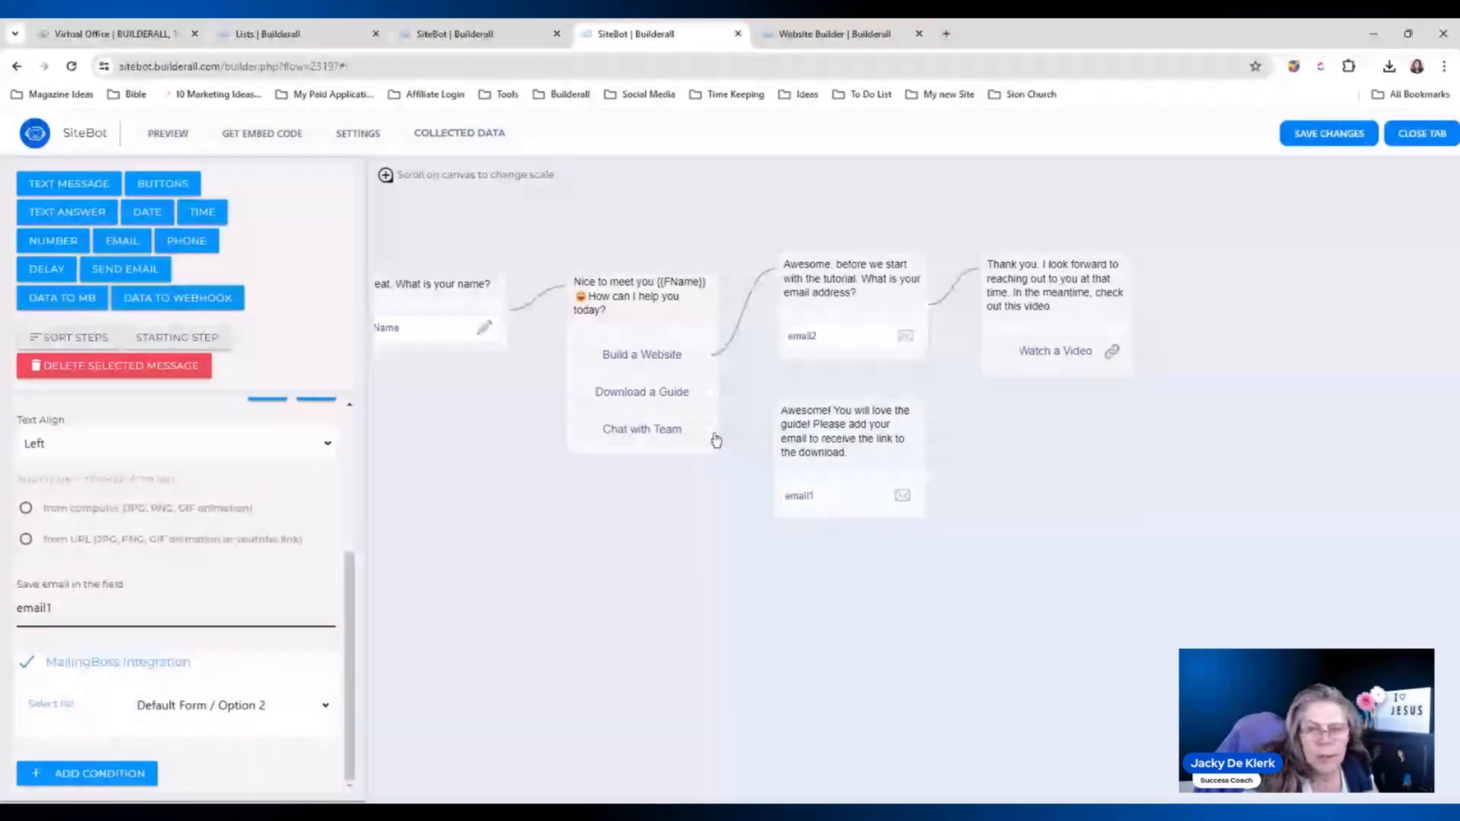
pyautogui.moveTo(714, 392); pyautogui.dragTo(850, 446)
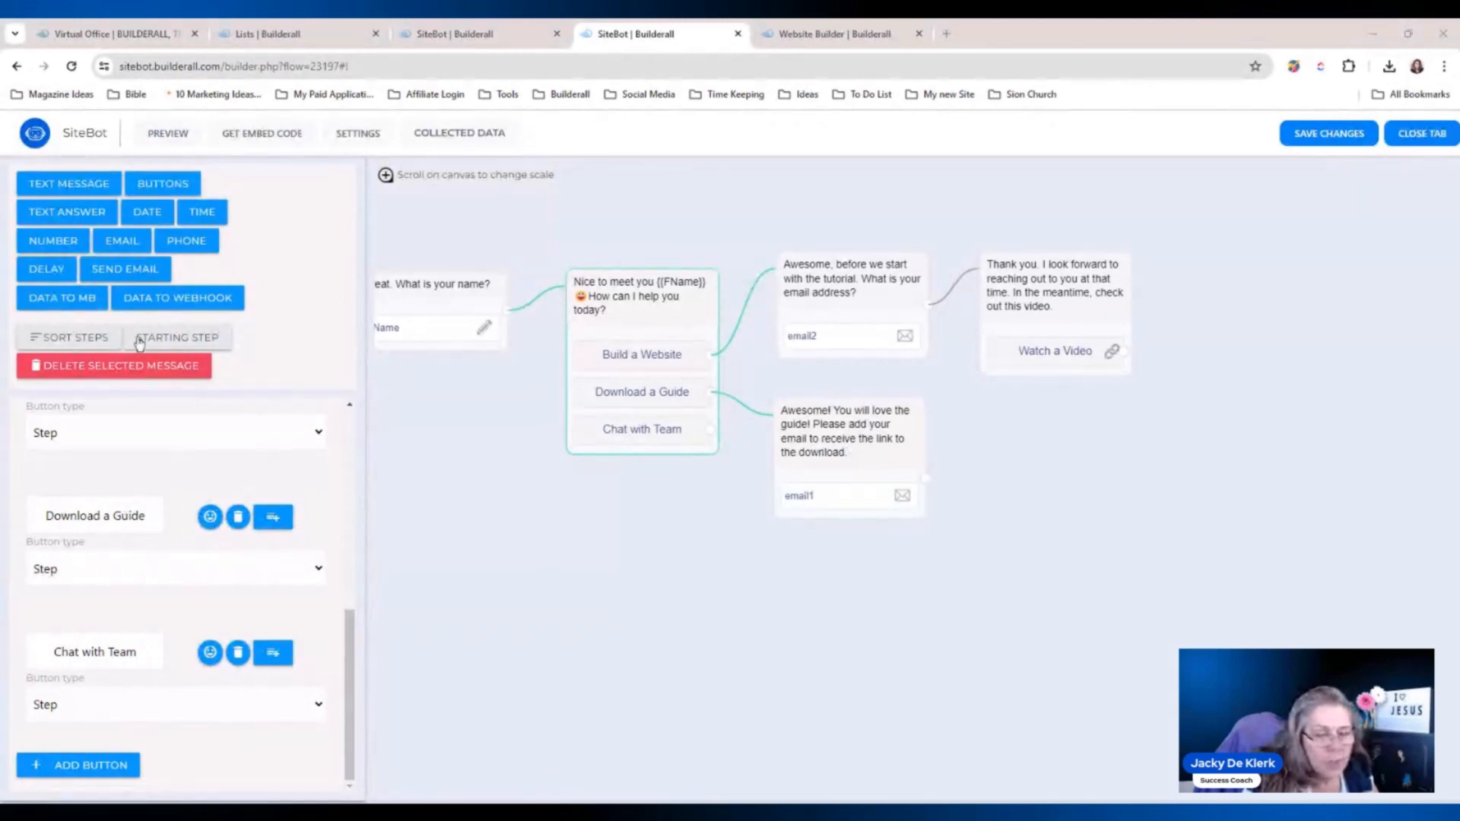
# Add a button message with text telling users to check their inbox and download the guide.
pyautogui.click(162, 183)
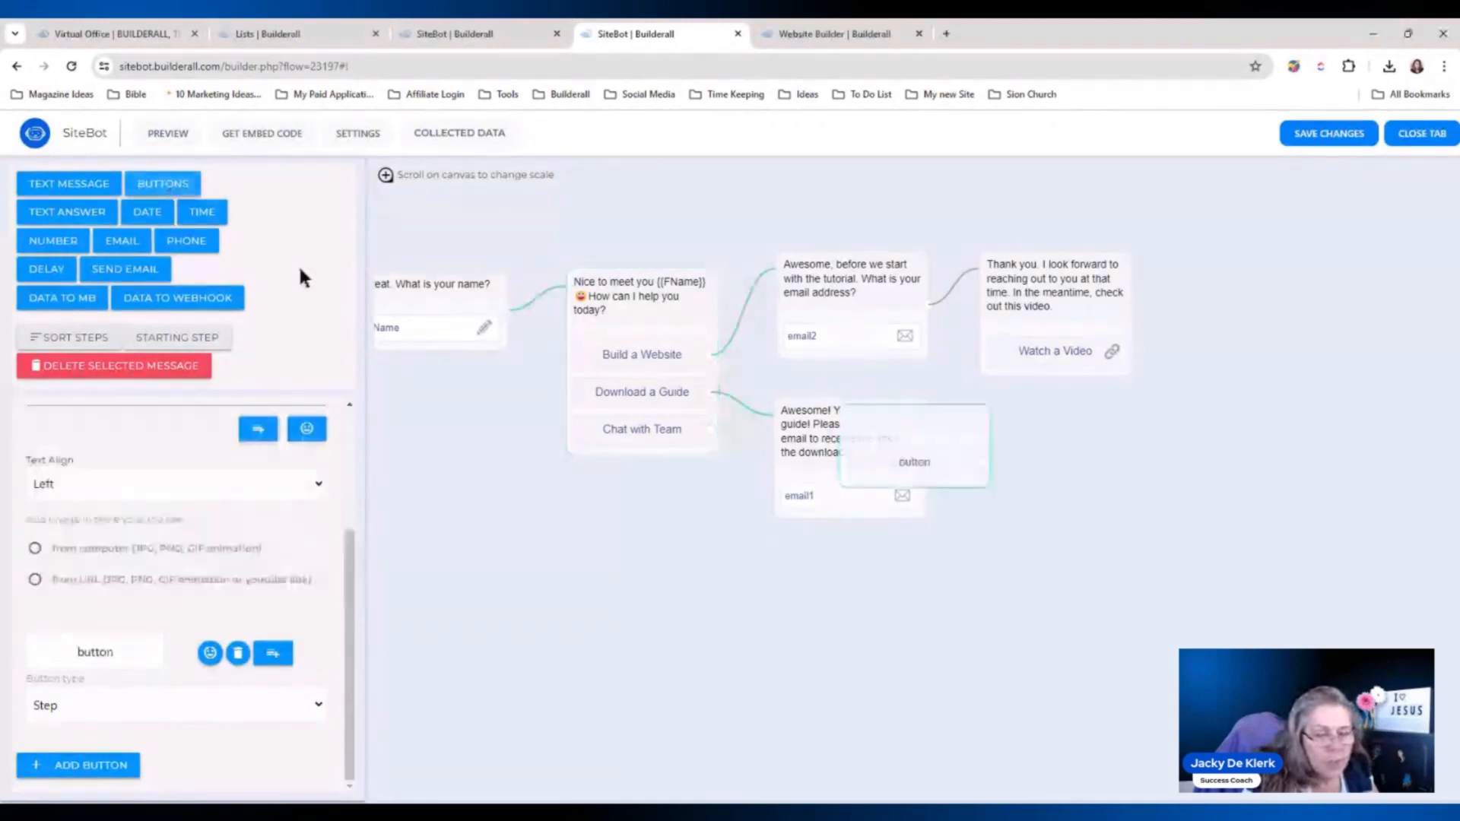
pyautogui.moveTo(924, 409); pyautogui.dragTo(1047, 428)
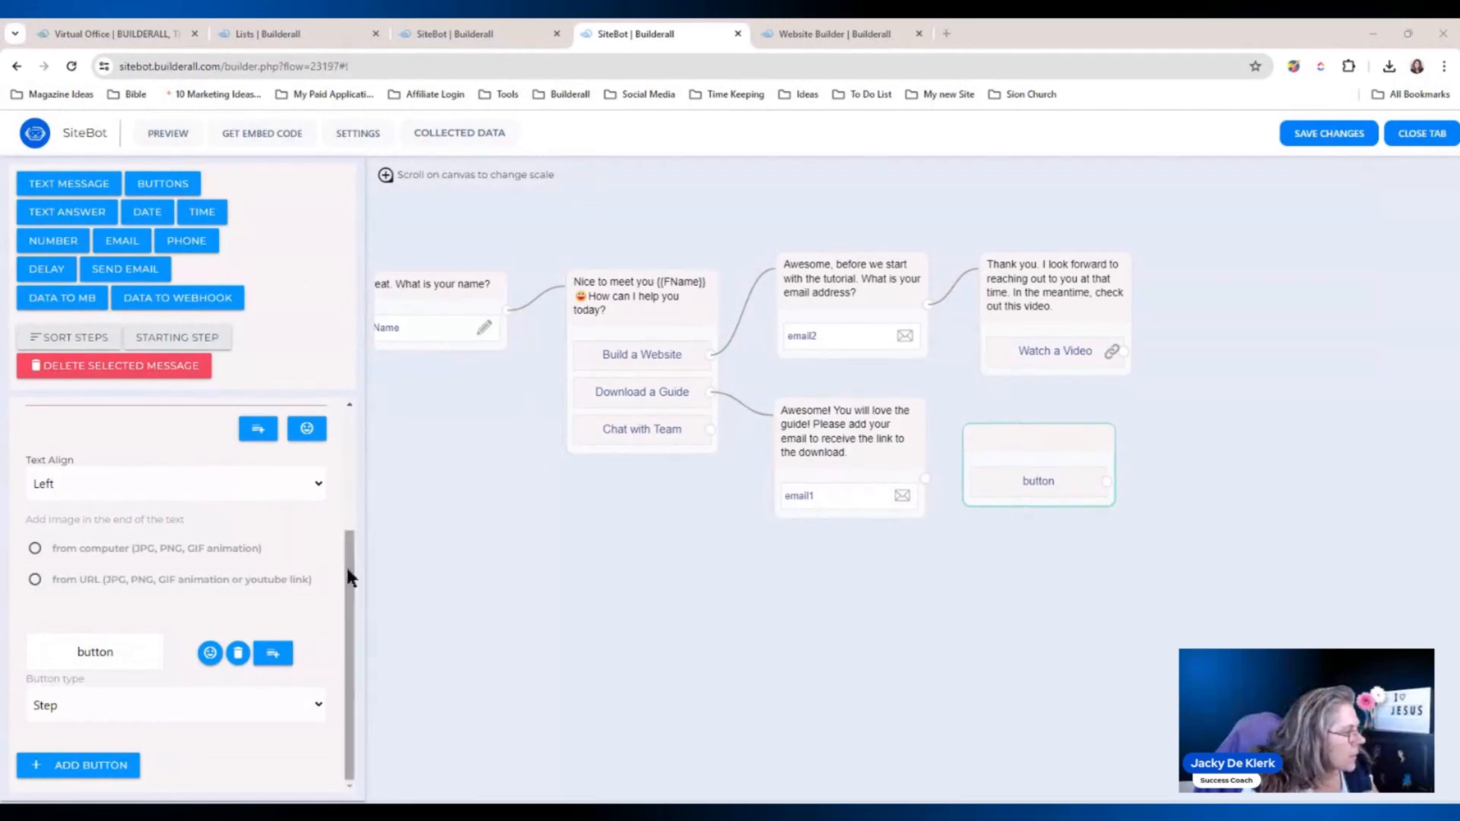
pyautogui.scroll(2, 213, 513)
pyautogui.click(162, 545)
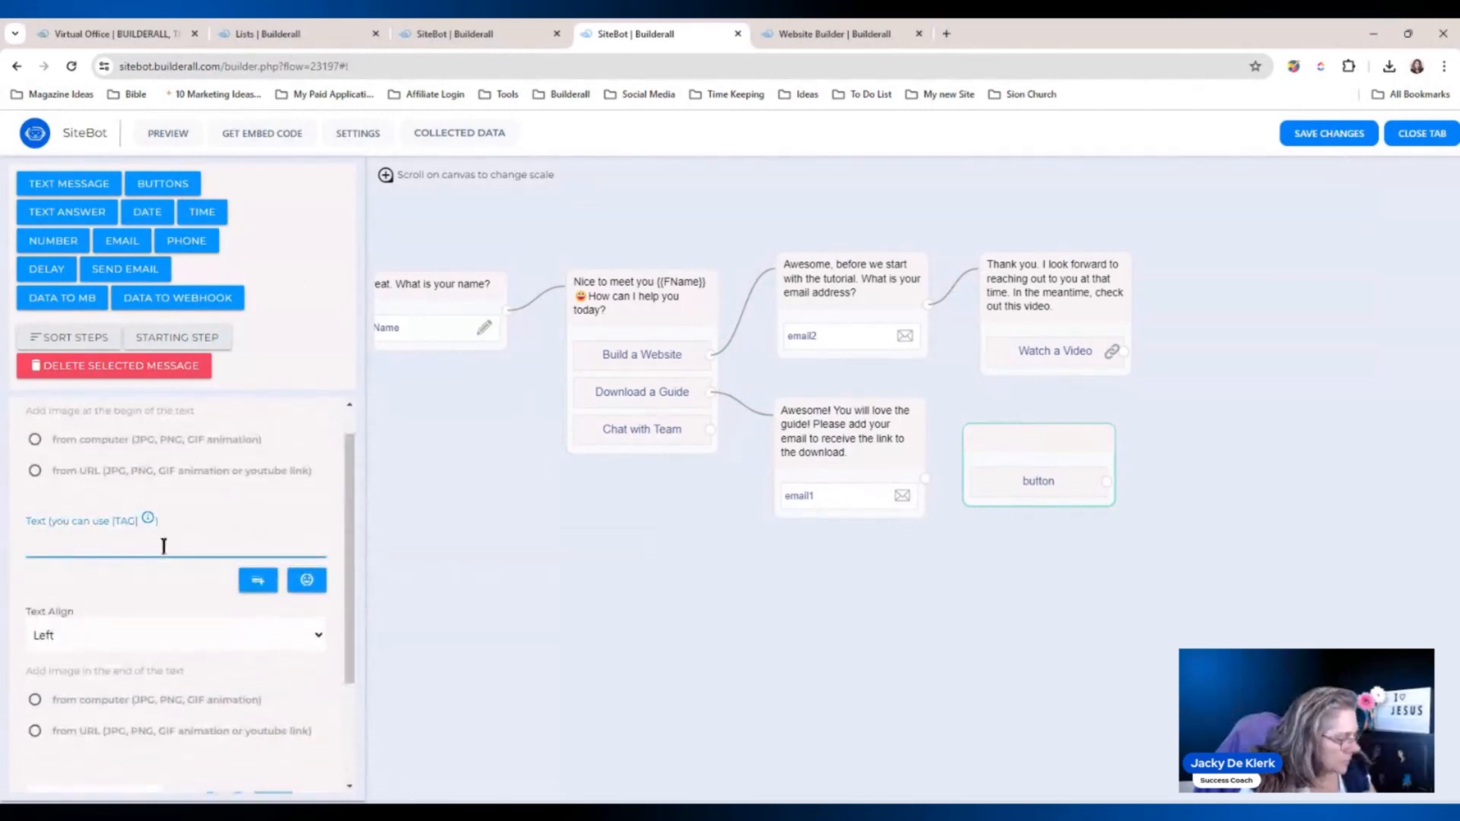
pyautogui.write('Please check your inbox to confirm email and download the guide.')
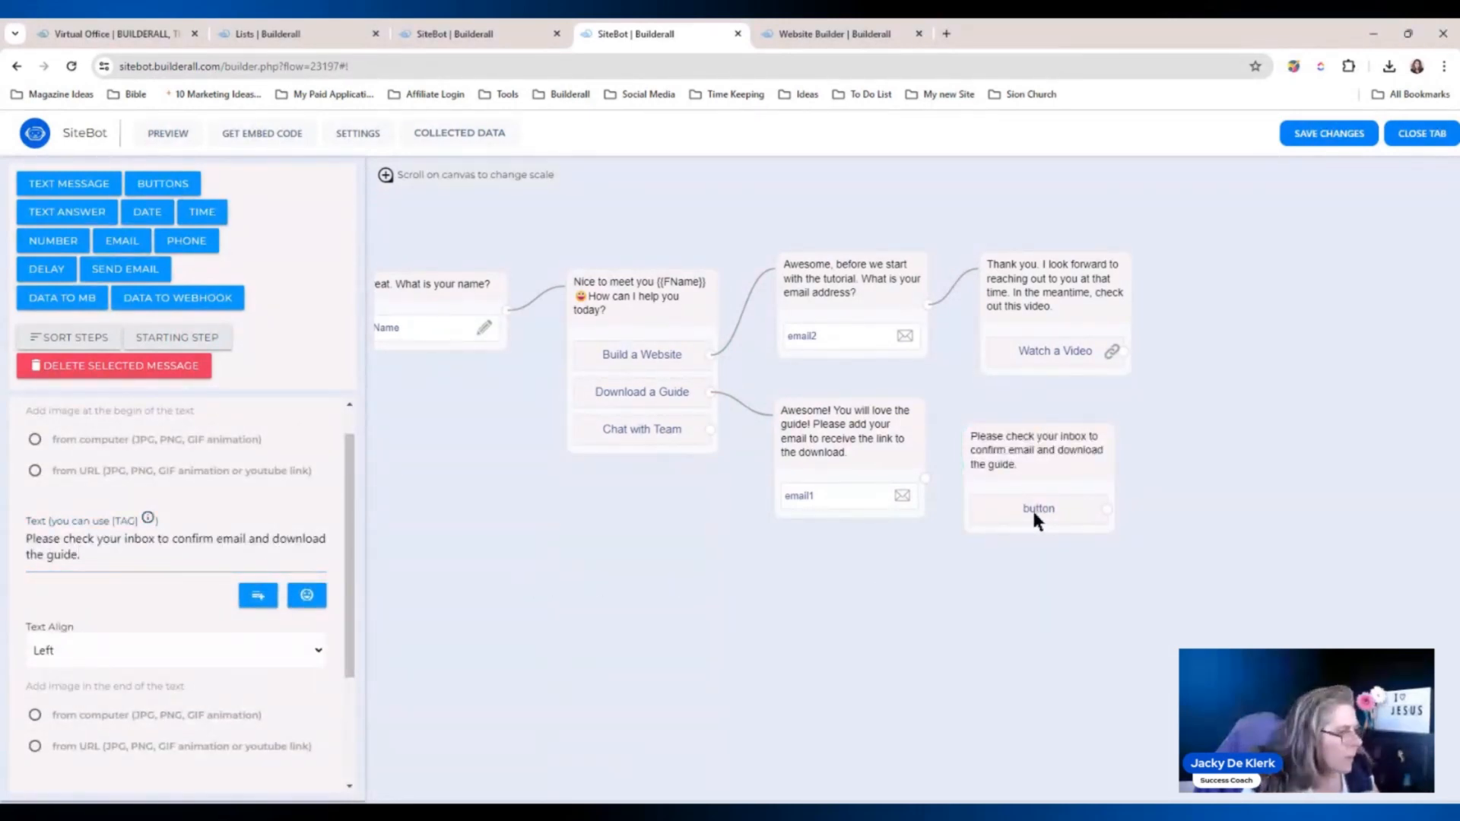
pyautogui.moveTo(1041, 511); pyautogui.dragTo(1054, 497)
pyautogui.click(1052, 434)
pyautogui.moveTo(1053, 436); pyautogui.dragTo(1056, 419)
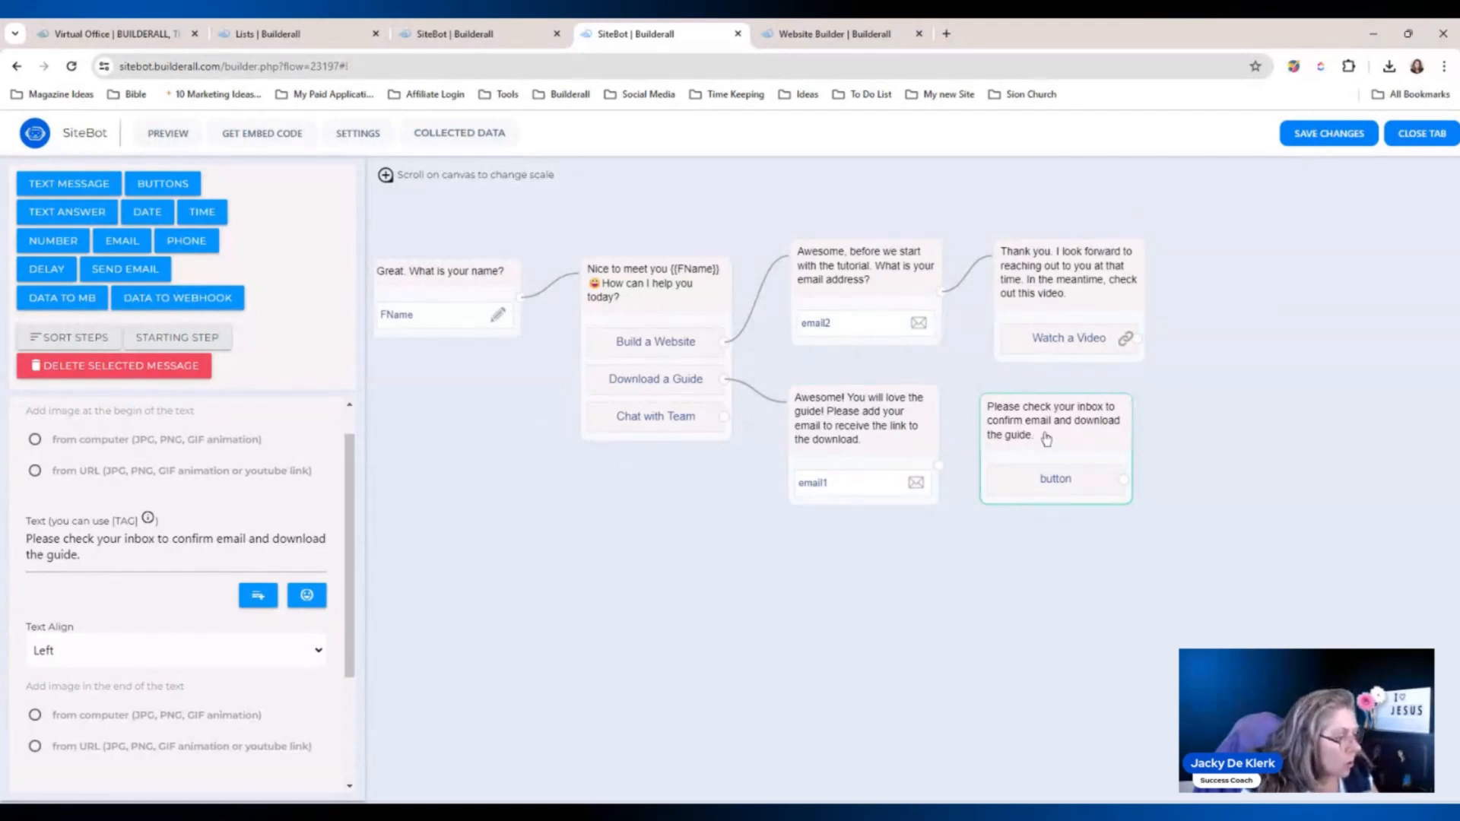
# Label its button 'Go Back to Menu', save the flow, and reload the builder.
pyautogui.moveTo(350, 505); pyautogui.dragTo(355, 620)
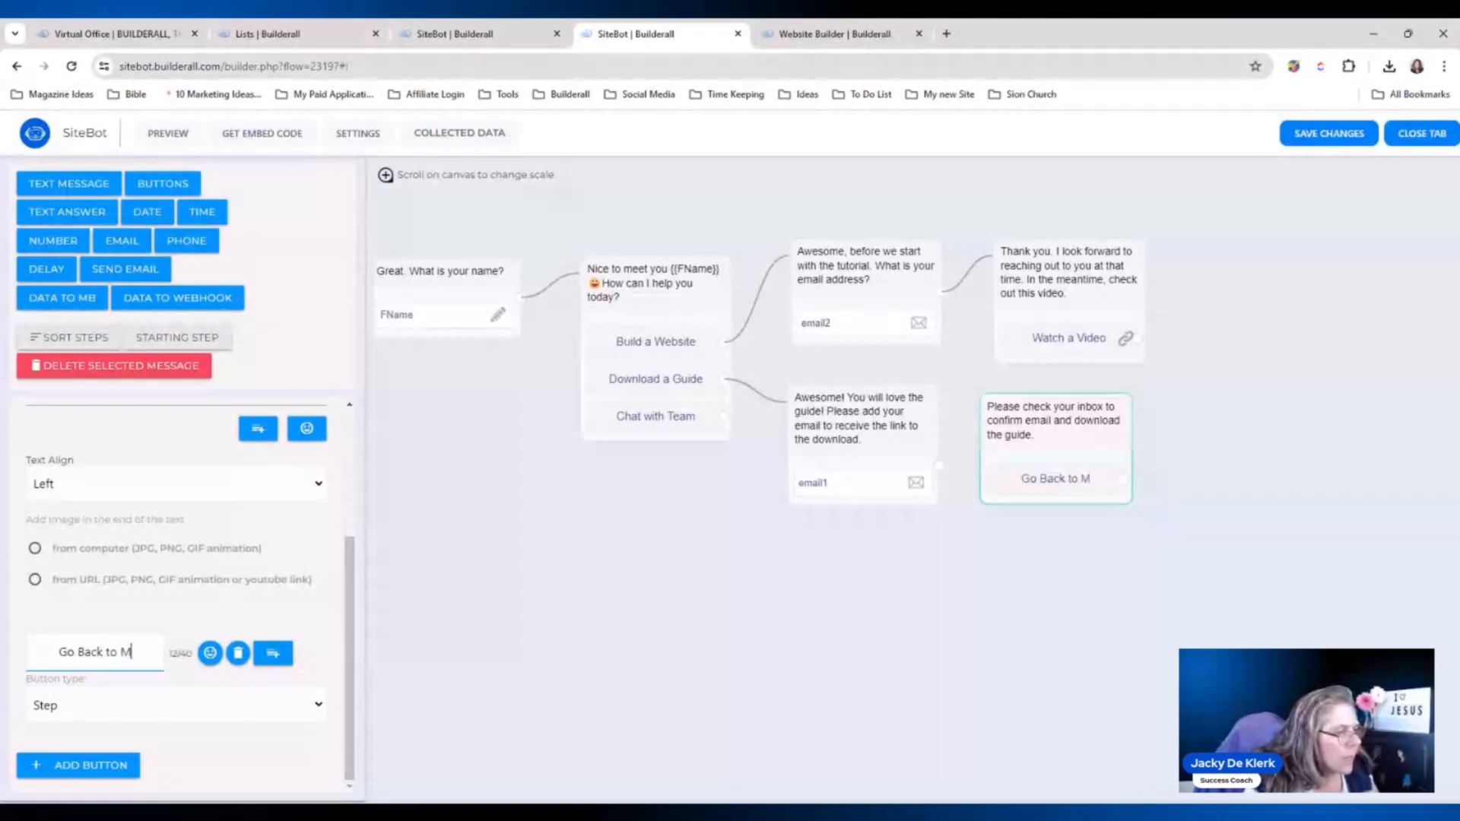
pyautogui.write('enu')
pyautogui.click(922, 473)
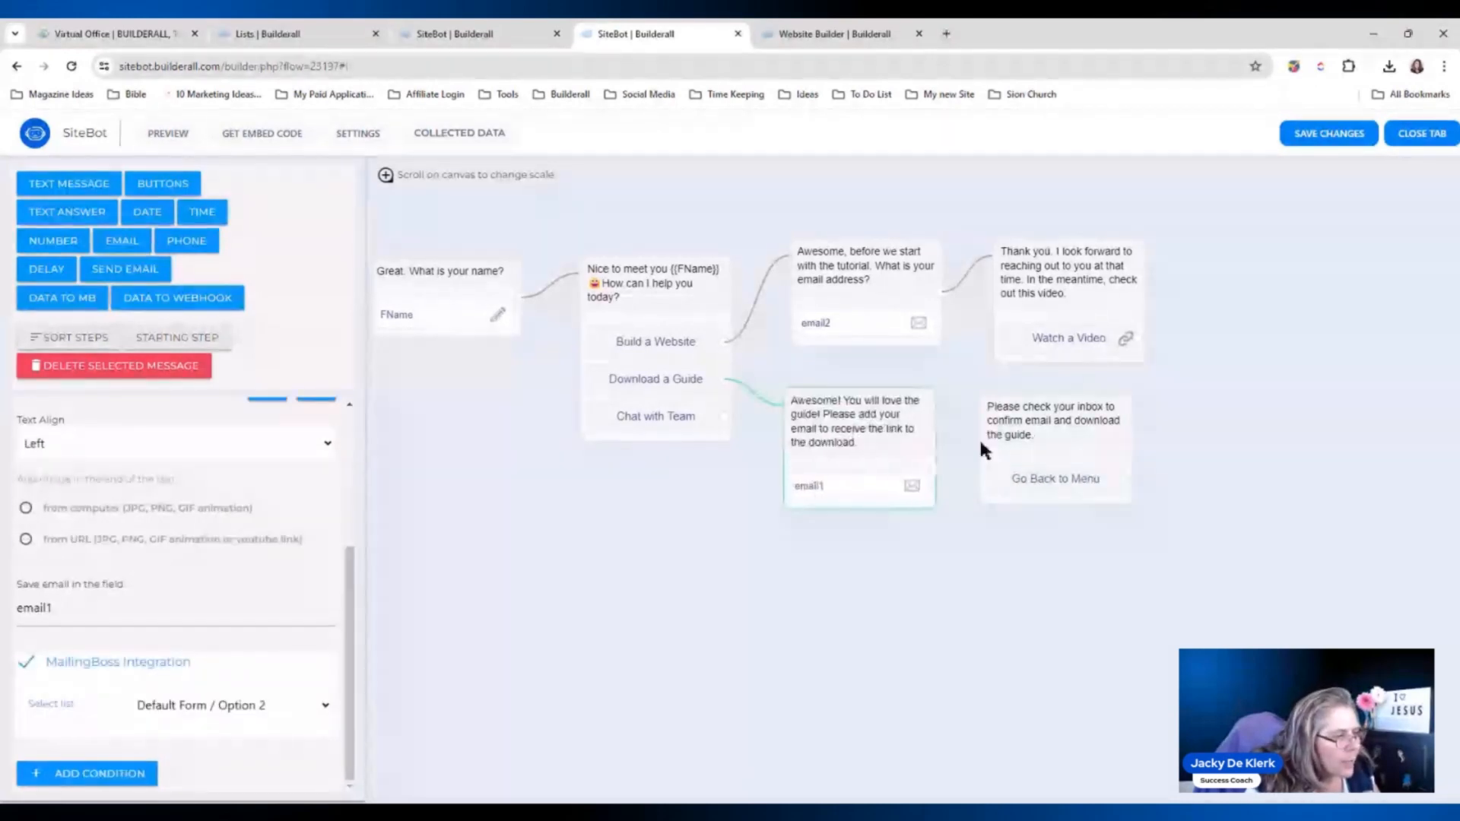
pyautogui.click(1315, 141)
pyautogui.click(798, 490)
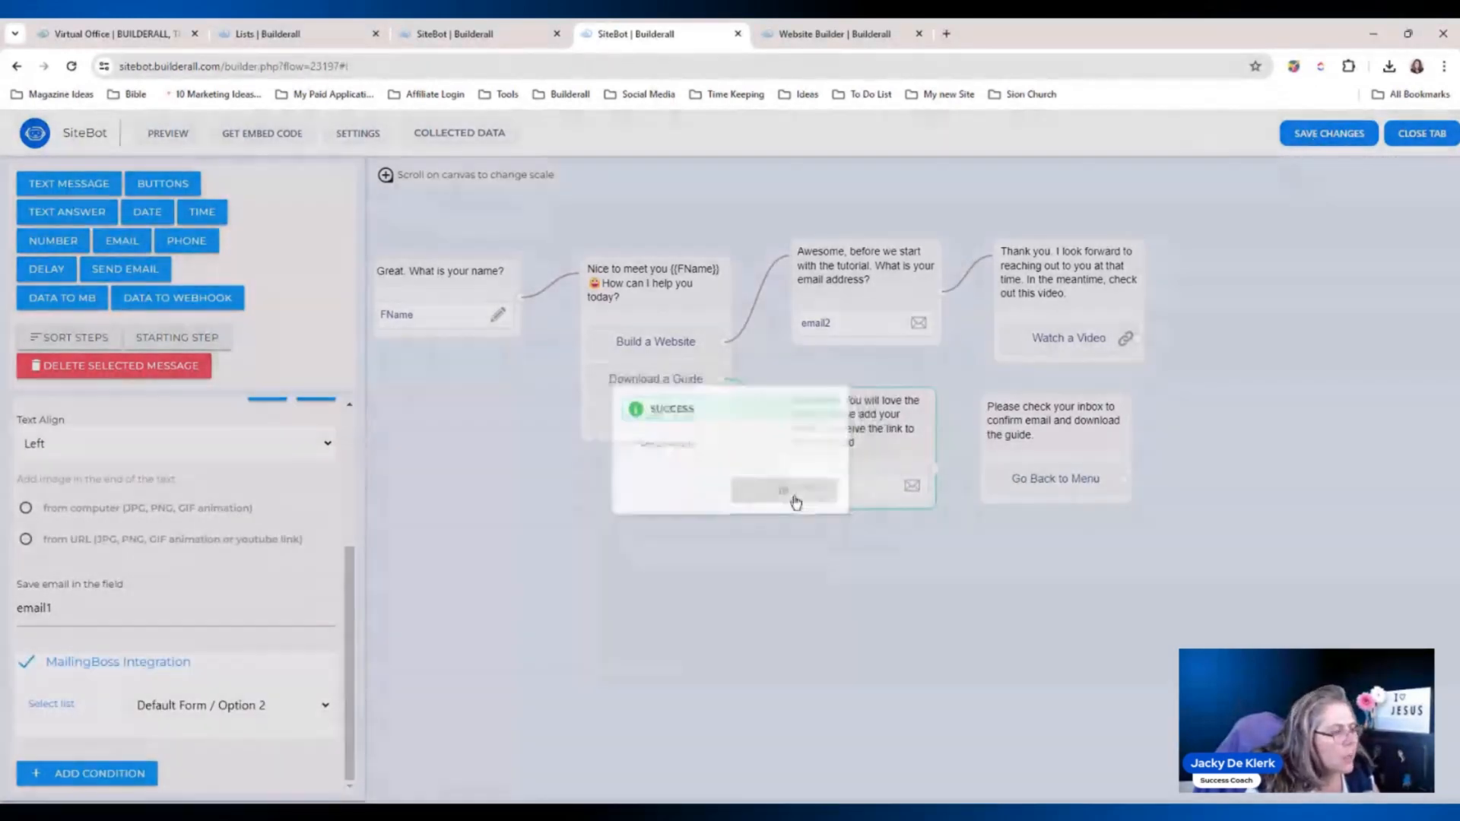
pyautogui.click(71, 66)
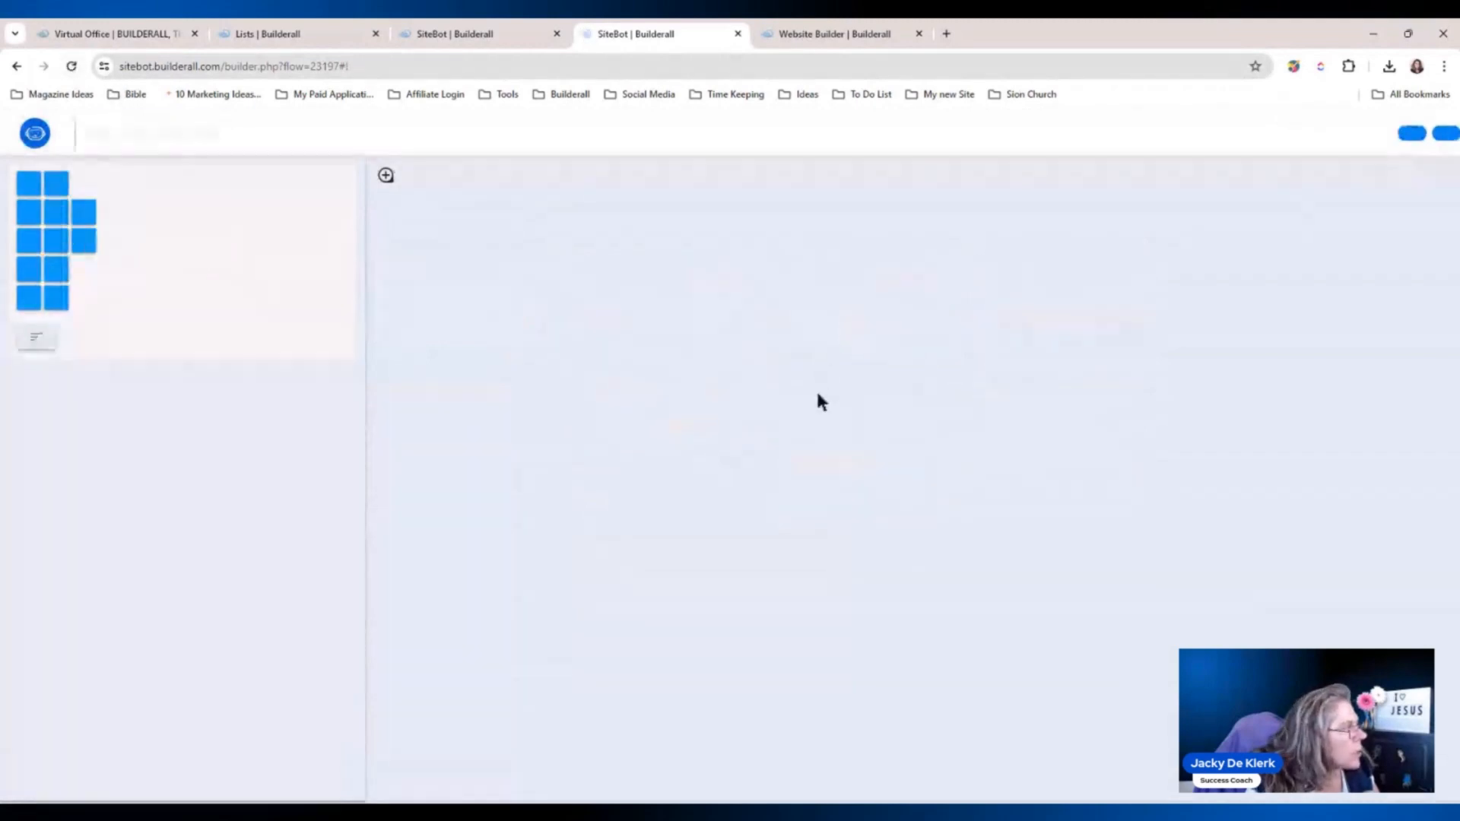
# Link Go Back to Menu to the 'Nice to meet you' question; move the inbox message below Thank you.
pyautogui.moveTo(1189, 519); pyautogui.dragTo(1102, 604)
pyautogui.click(966, 457)
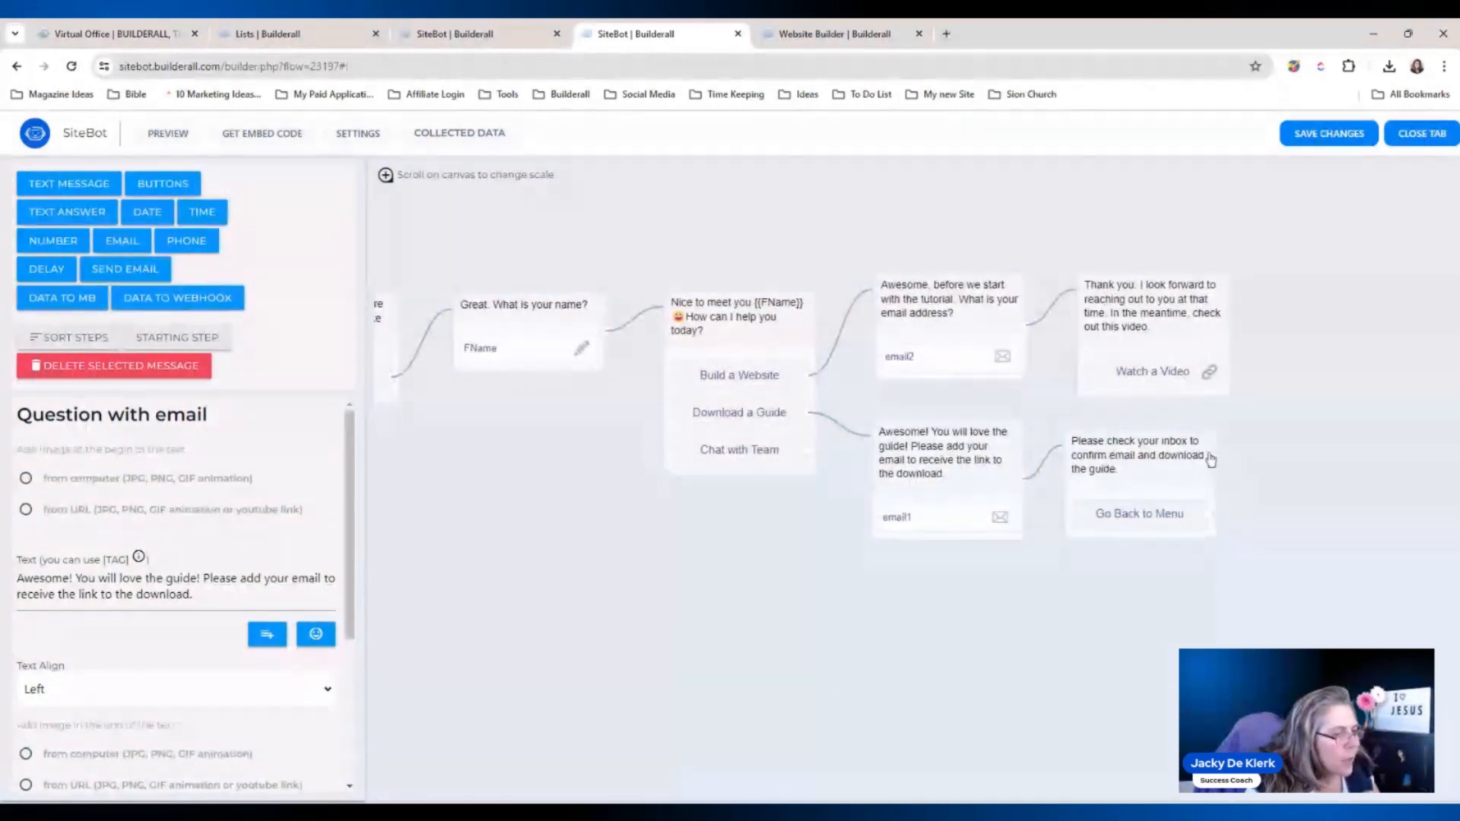
pyautogui.moveTo(1210, 515); pyautogui.dragTo(745, 324)
pyautogui.moveTo(1138, 466); pyautogui.dragTo(1128, 260)
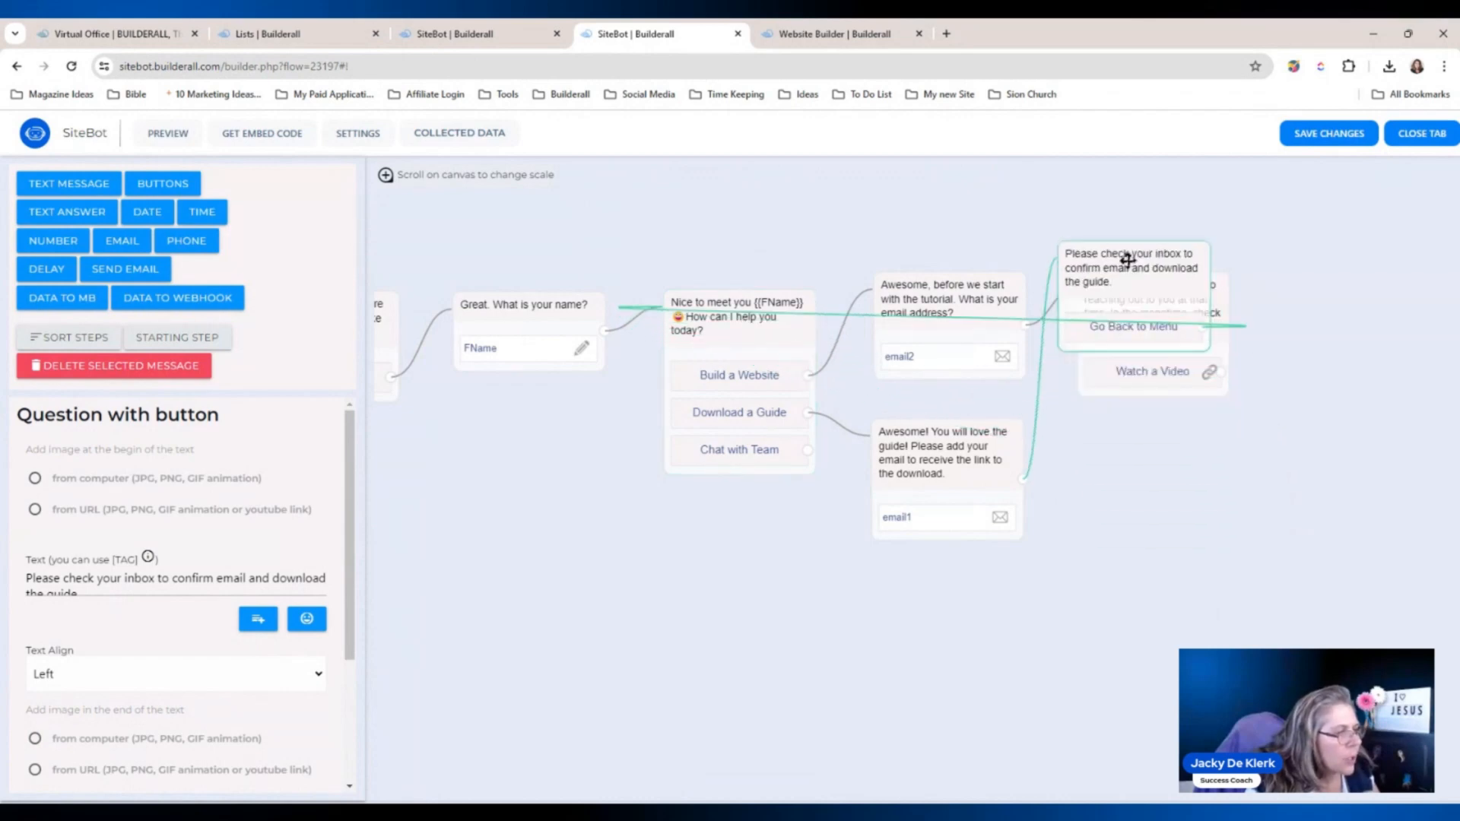
pyautogui.moveTo(1128, 260); pyautogui.dragTo(1153, 451)
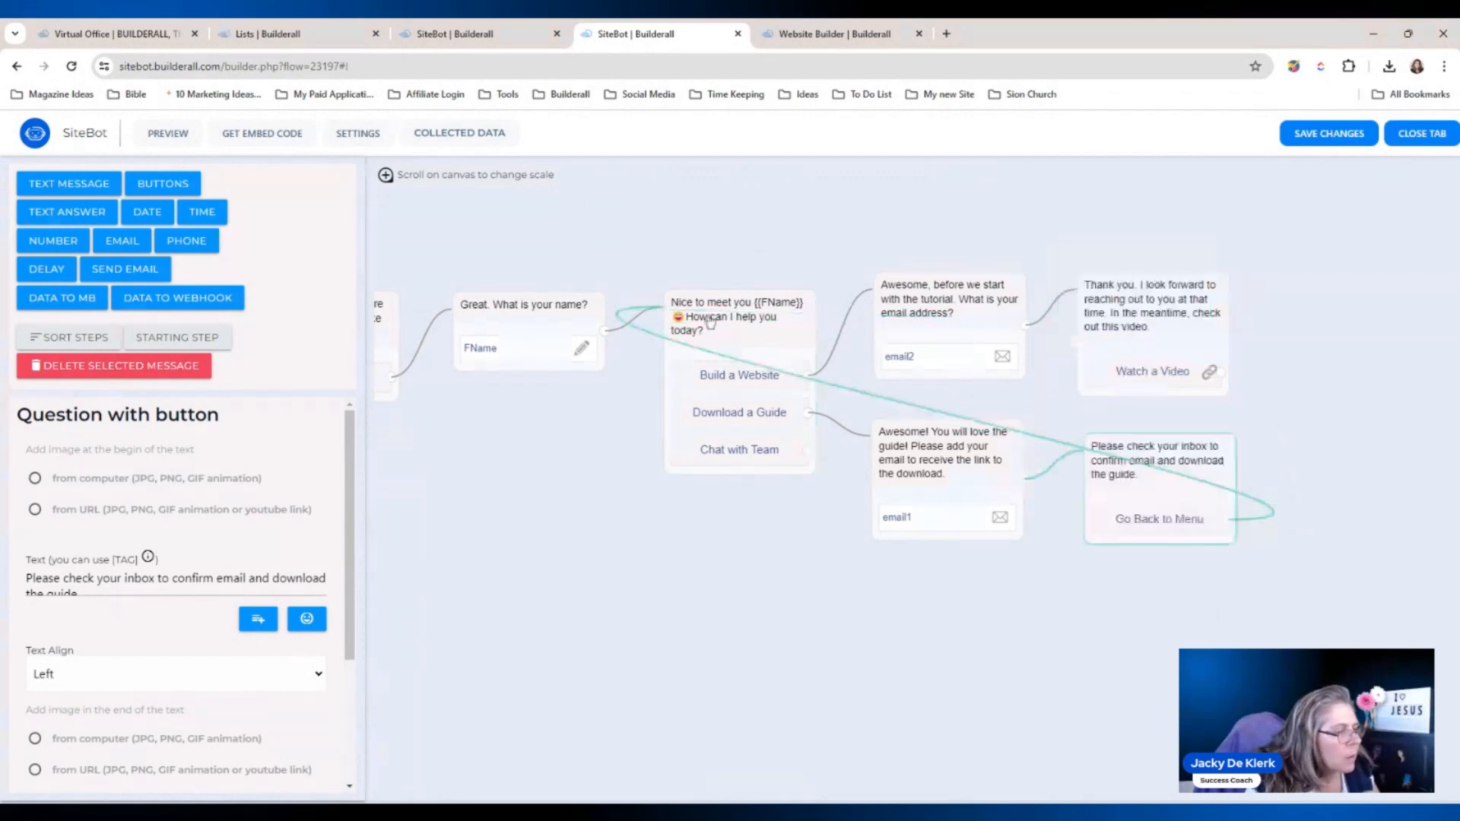
pyautogui.moveTo(668, 573); pyautogui.dragTo(564, 530)
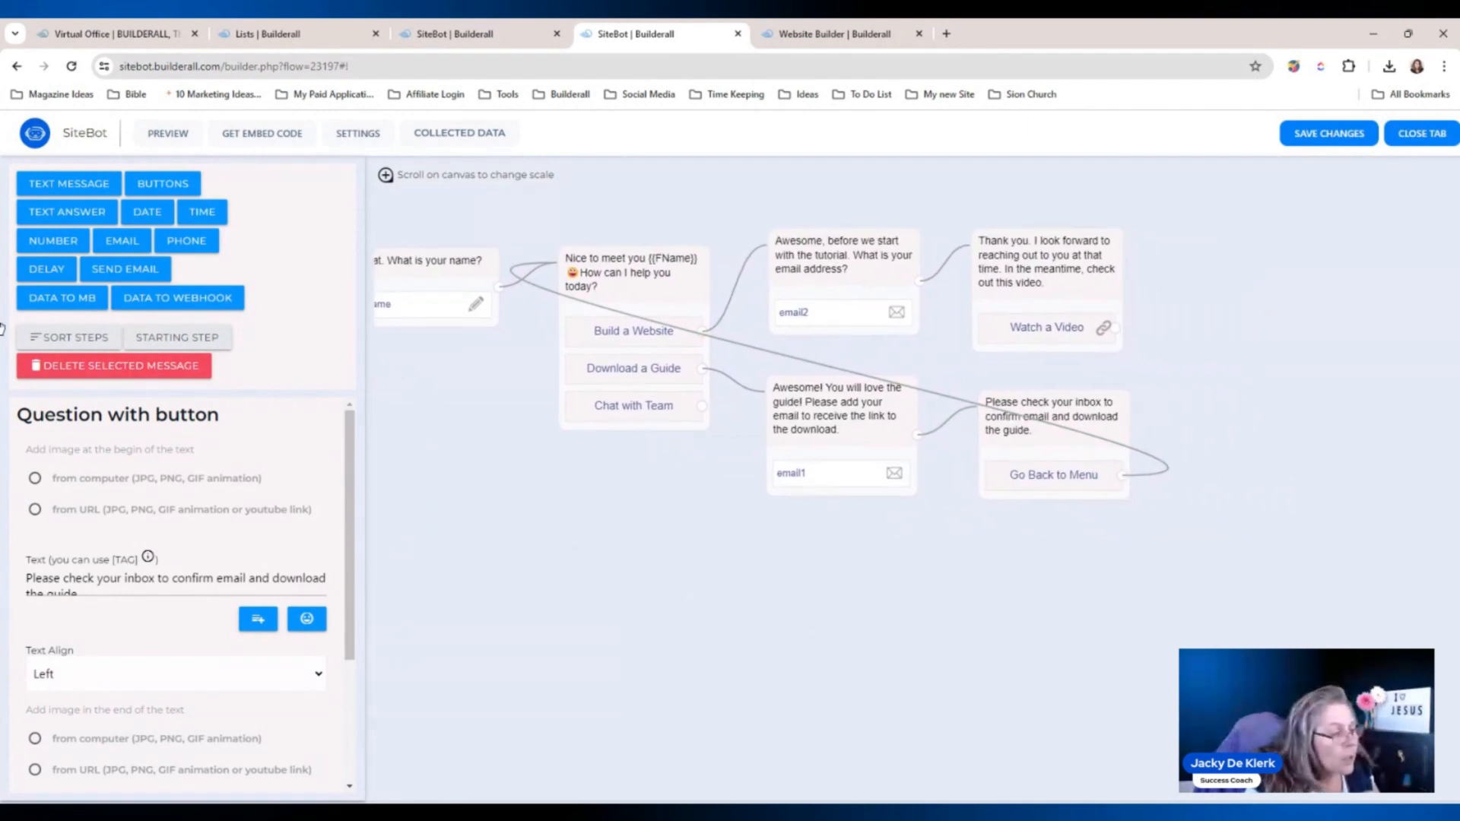
pyautogui.click(1, 329)
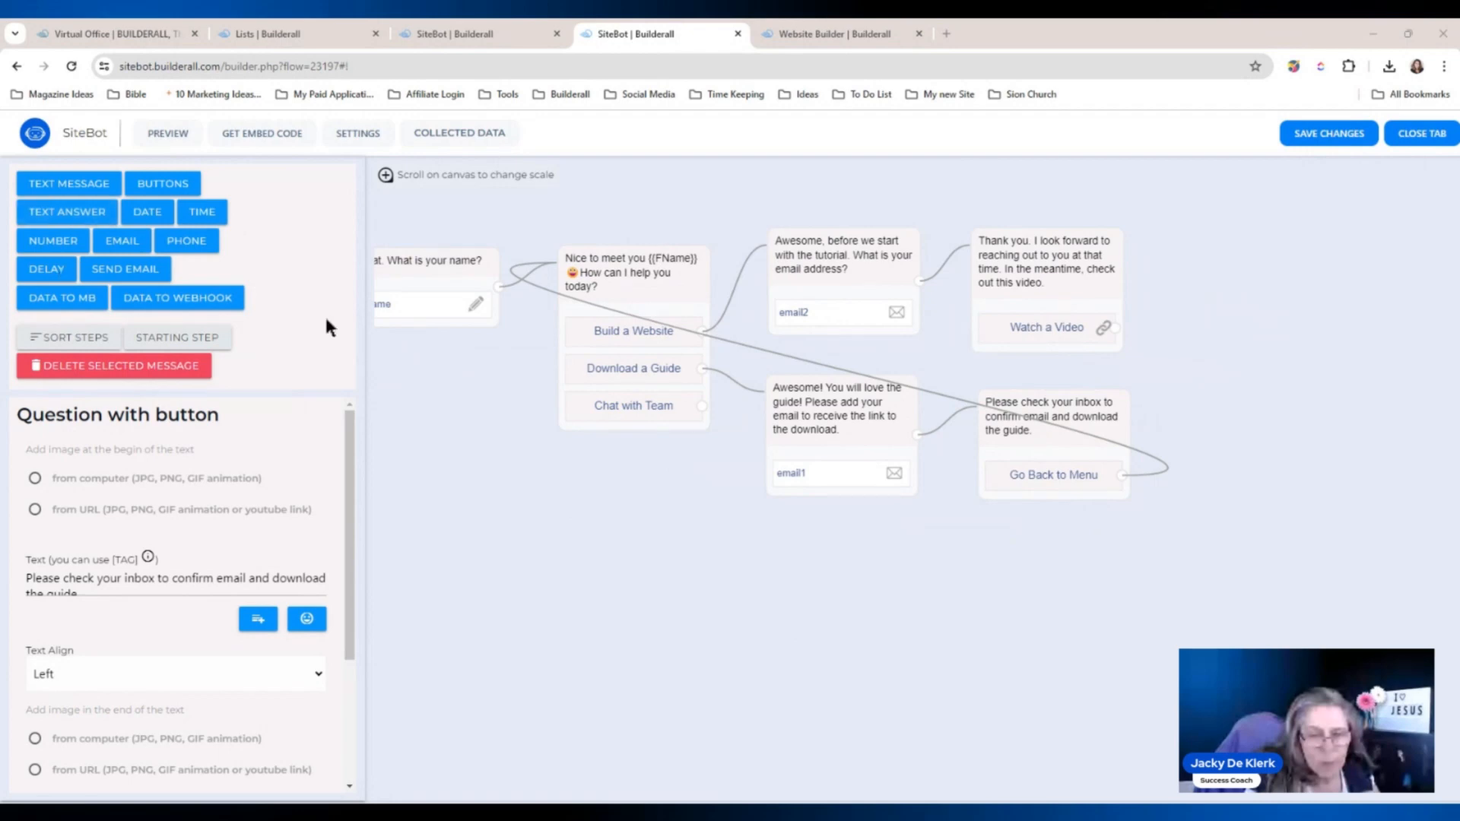
# Add a new text-answer question node that saves replies to input_1.
pyautogui.click(90, 213)
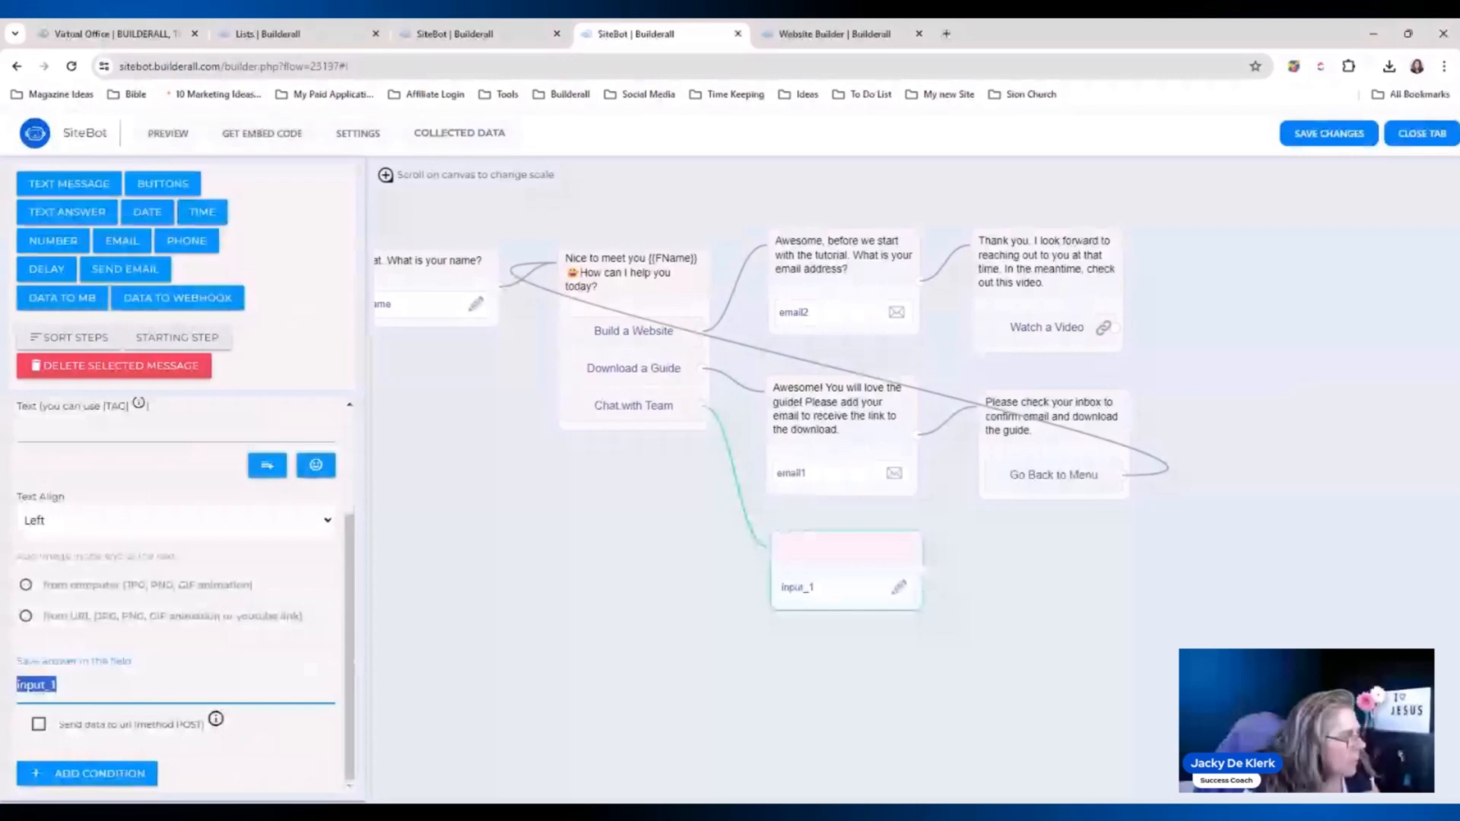
# Add an email question below email1 and change its save field to email.
pyautogui.click(138, 273)
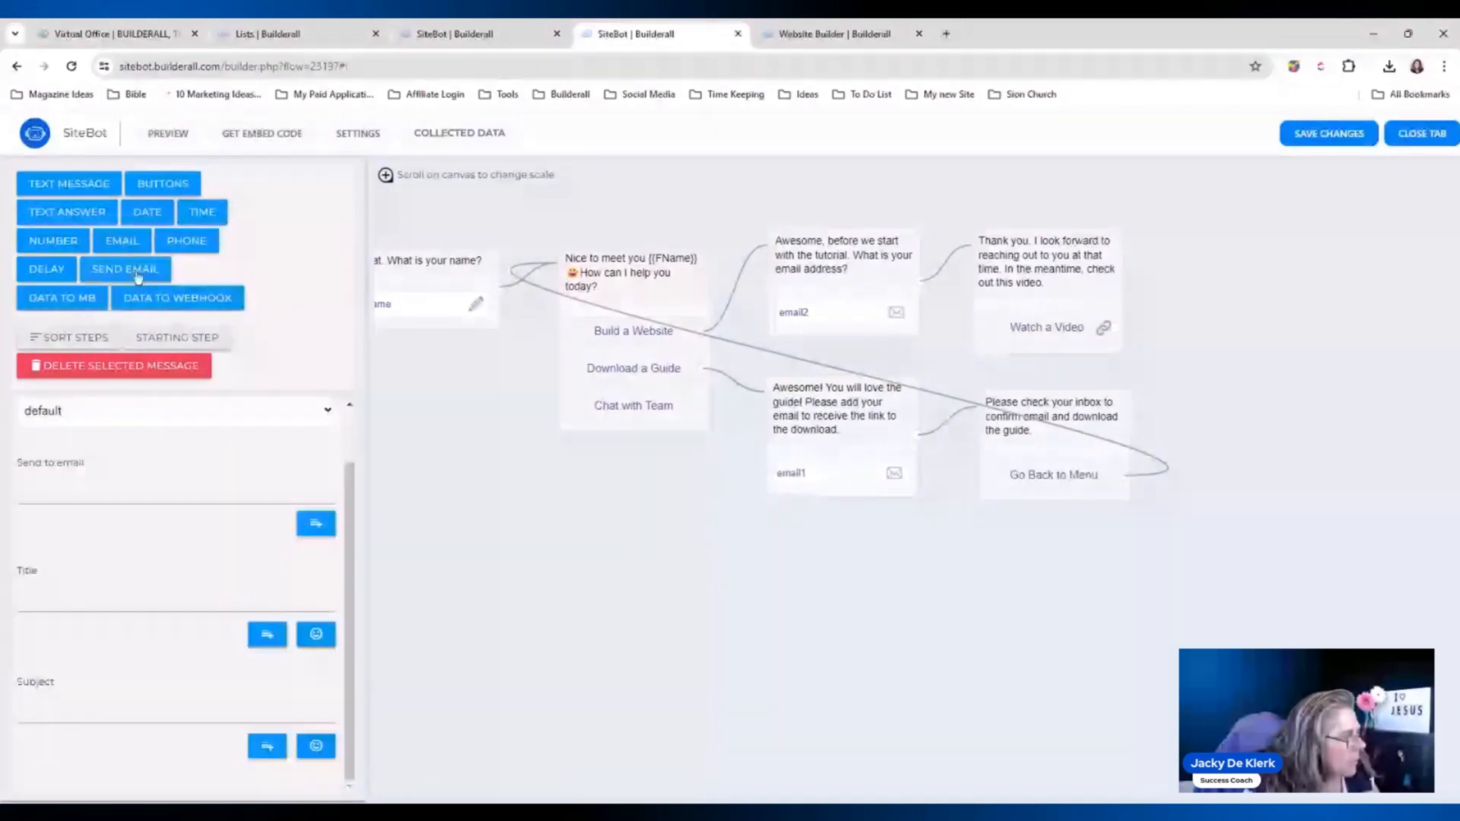
pyautogui.click(122, 241)
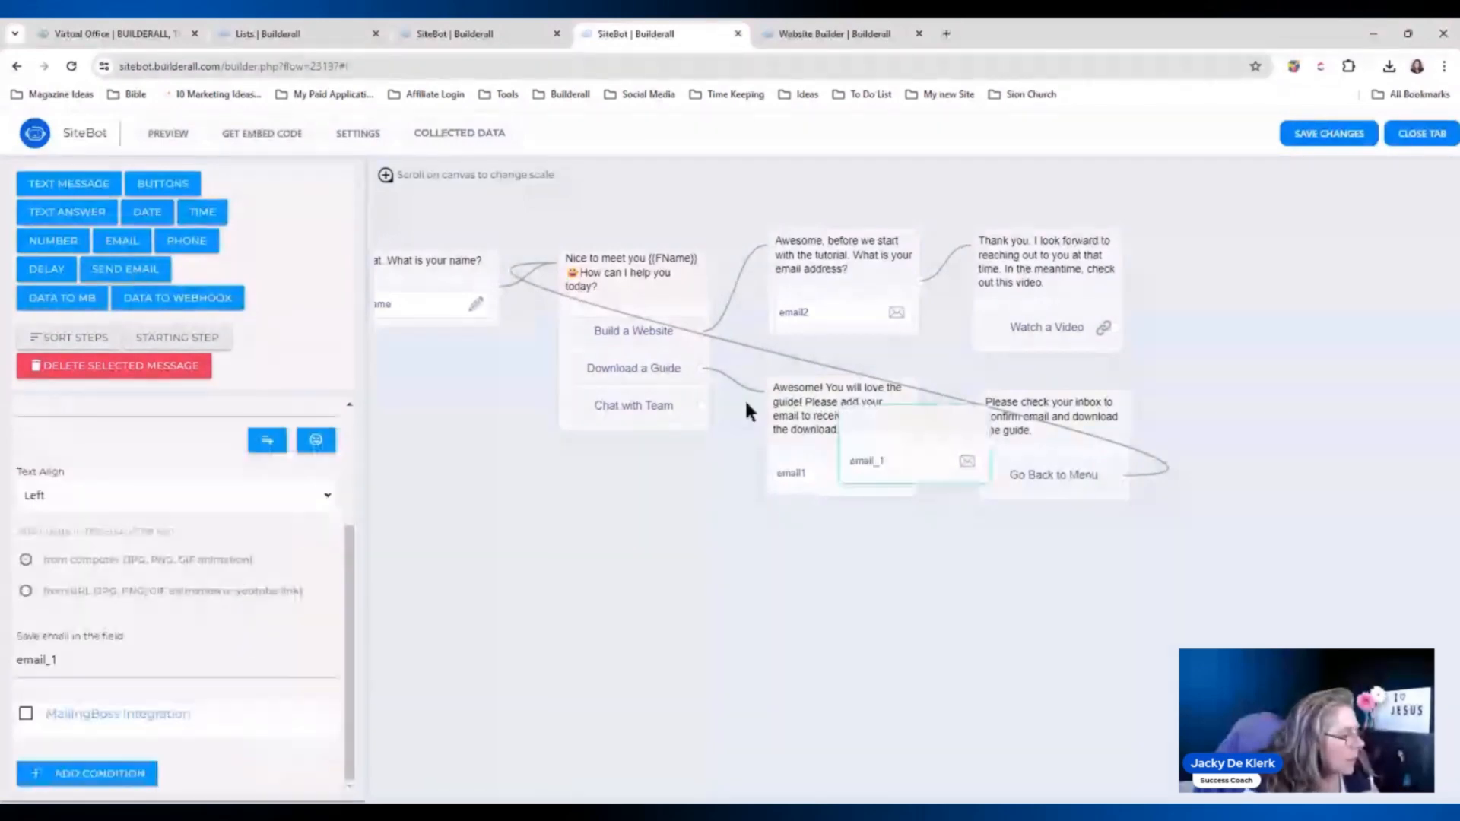
pyautogui.moveTo(889, 416); pyautogui.dragTo(821, 544)
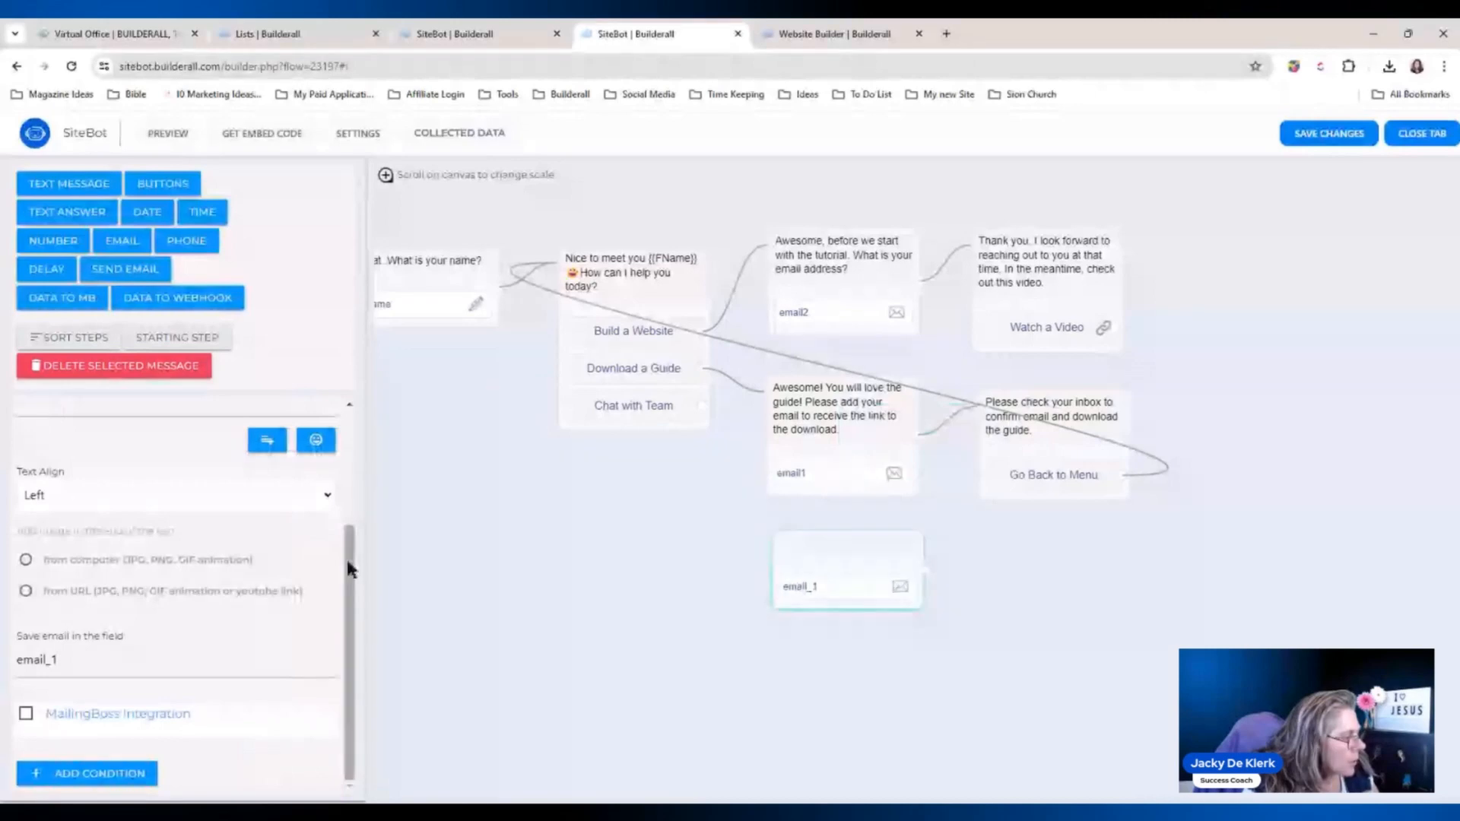
pyautogui.click(73, 660)
pyautogui.press('BackSpace')
pyautogui.press('BackSpace')
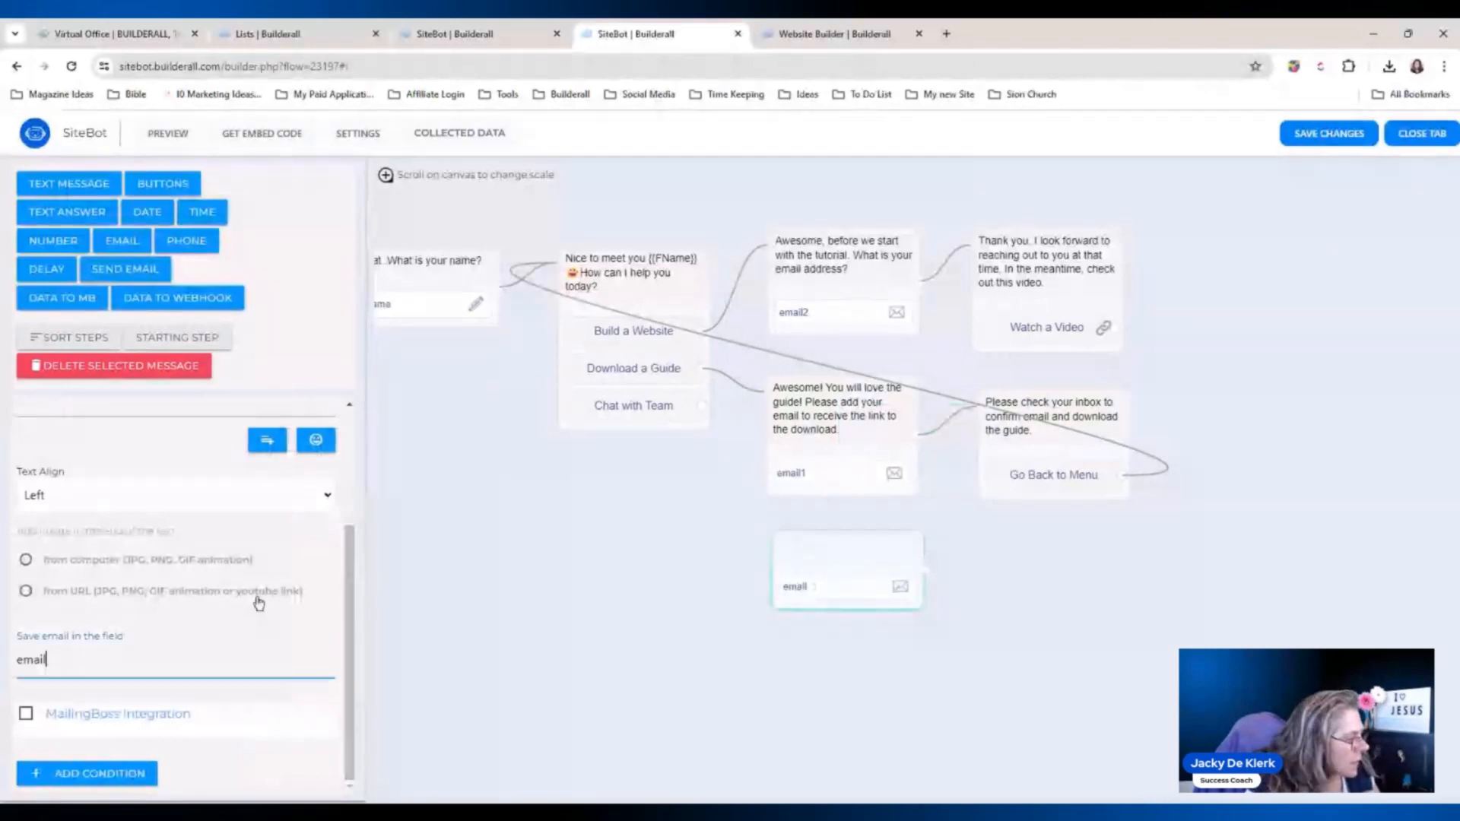
pyautogui.click(315, 545)
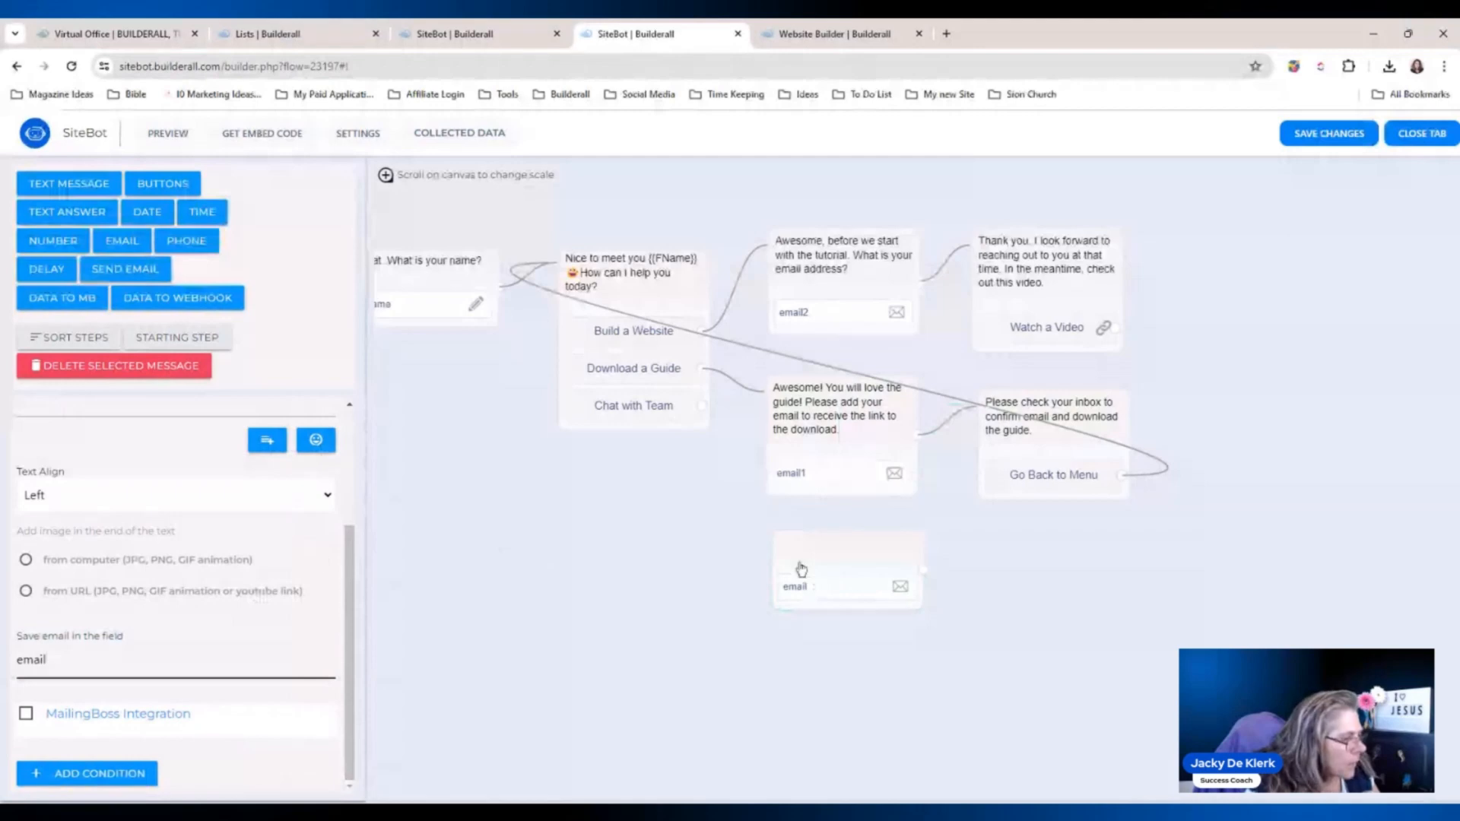
pyautogui.moveTo(800, 569); pyautogui.dragTo(796, 568)
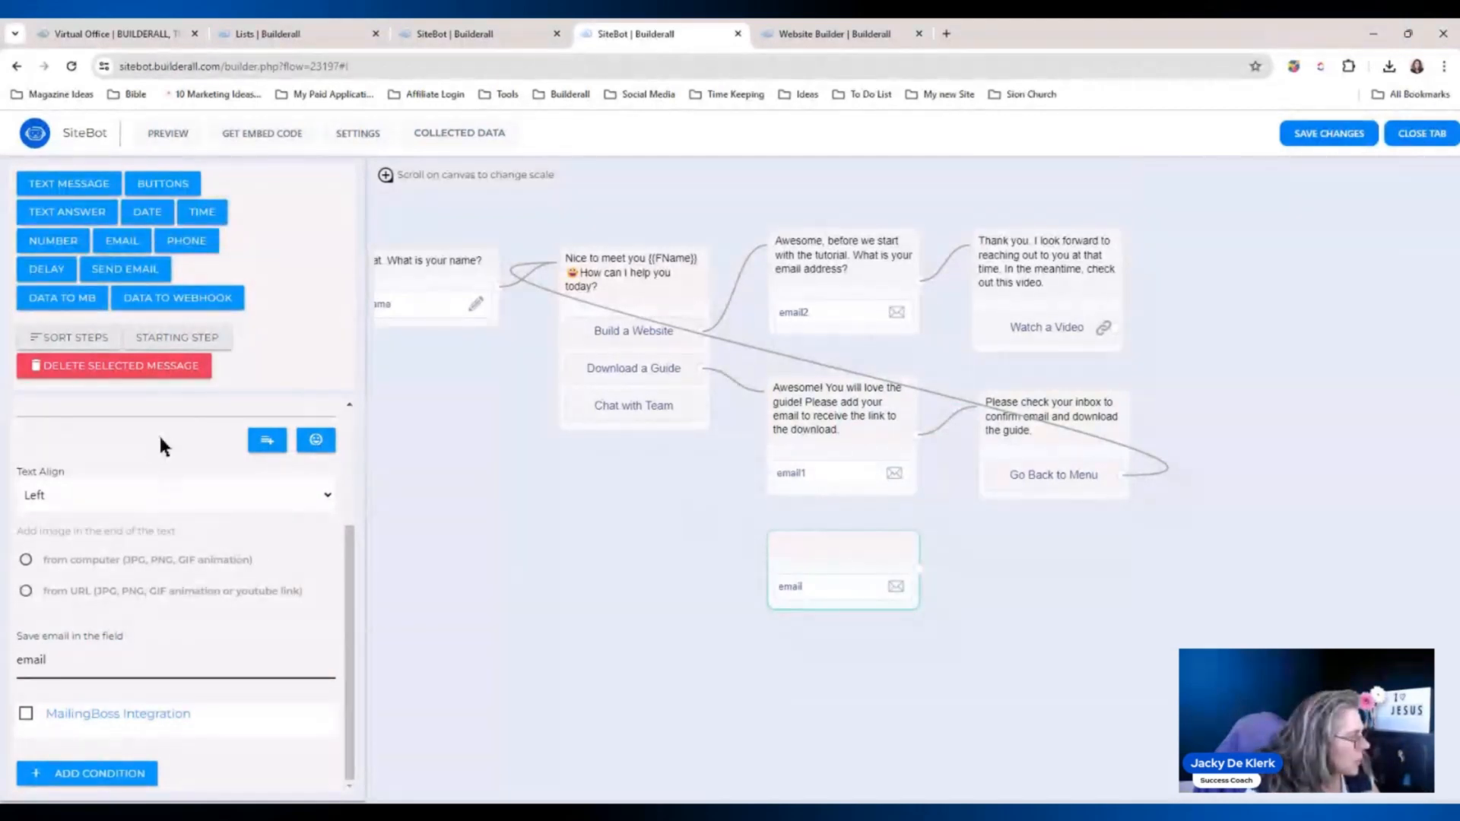
# Word the new email question 'What is your email?'.
pyautogui.scroll(3, 160, 441)
pyautogui.click(76, 569)
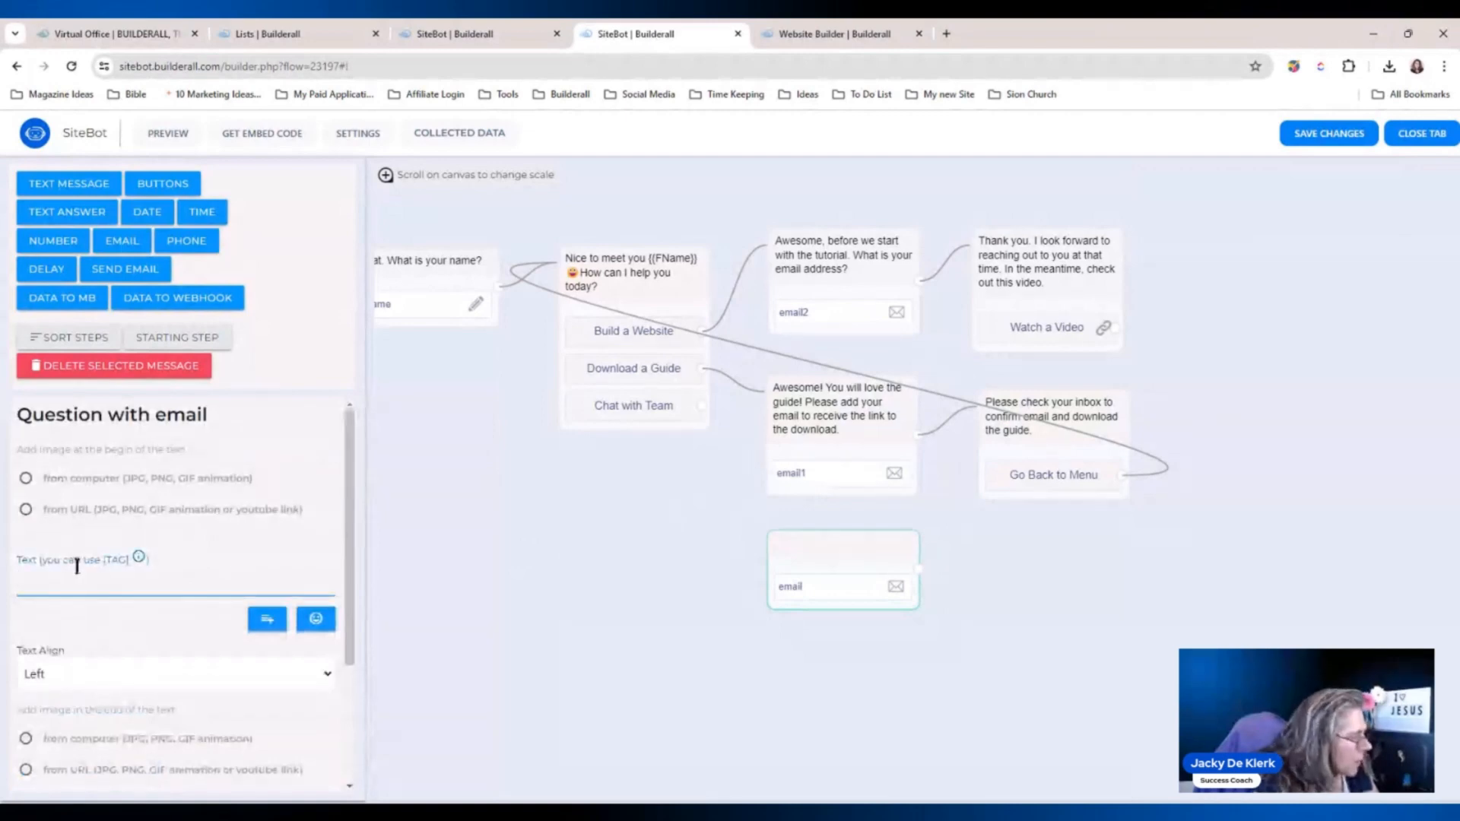
pyautogui.write('What is your ')
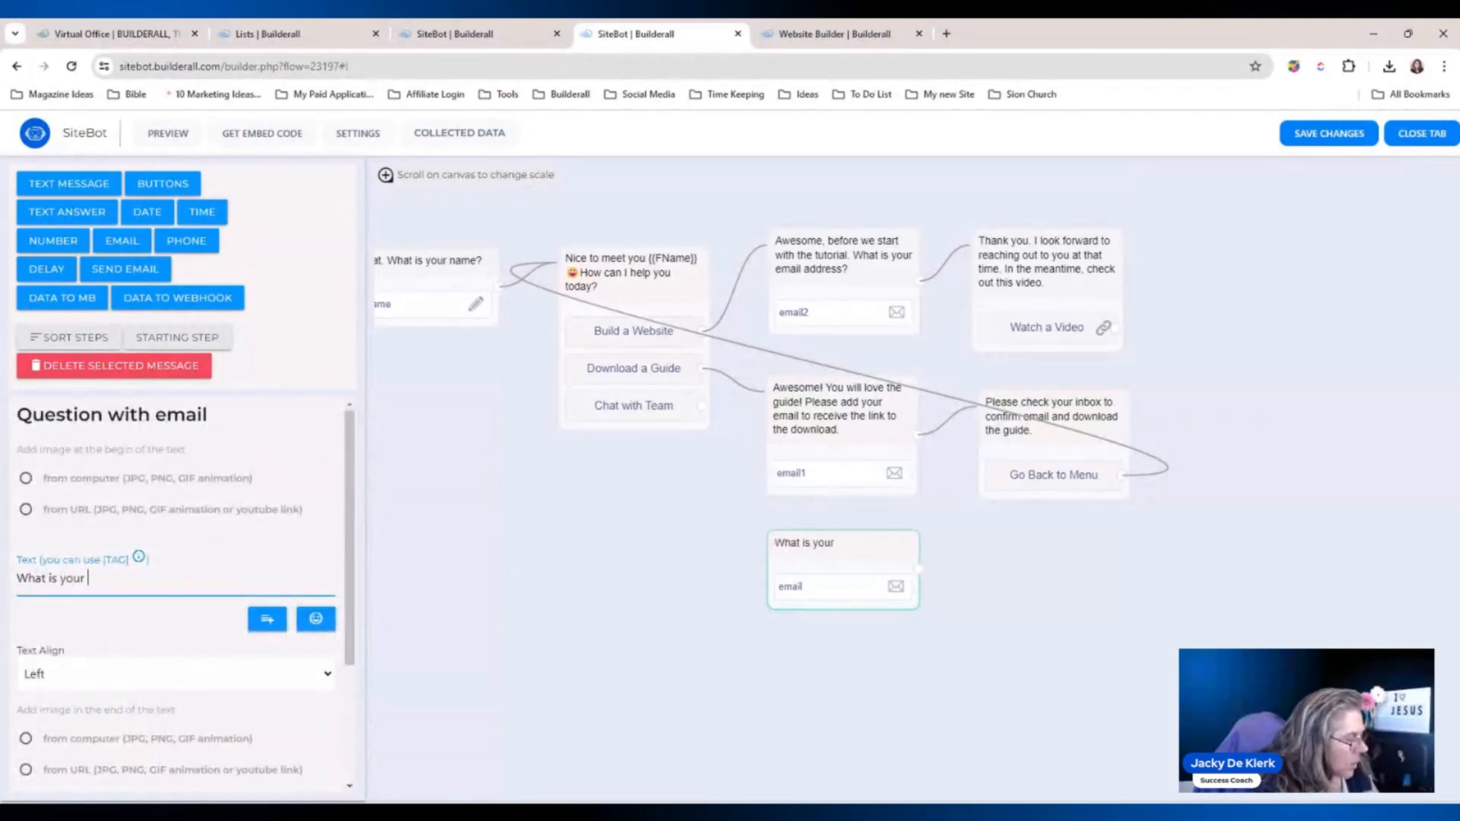
pyautogui.write('emai')
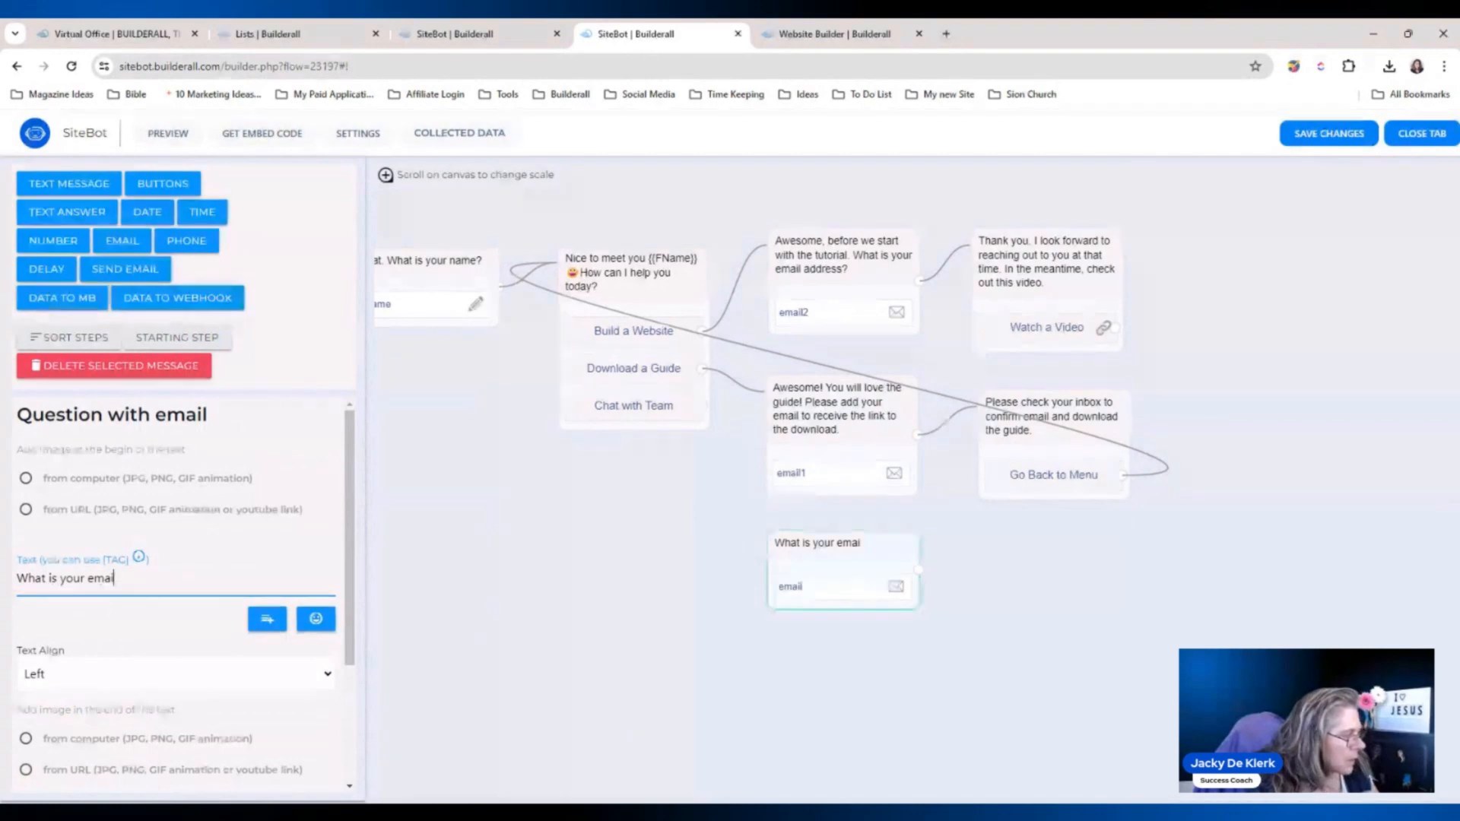
pyautogui.write('l>')
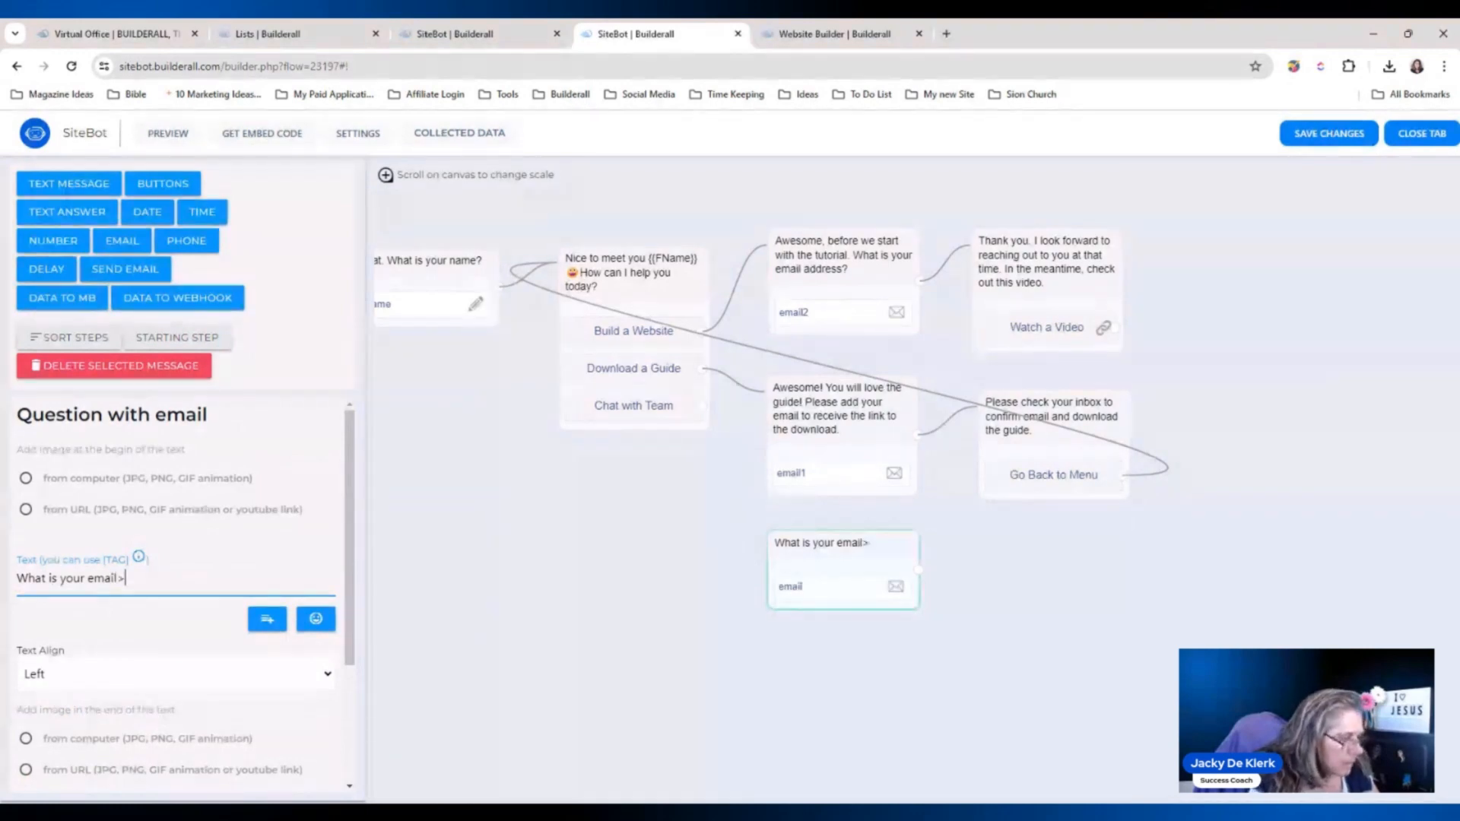
pyautogui.press('BackSpace')
pyautogui.write('?')
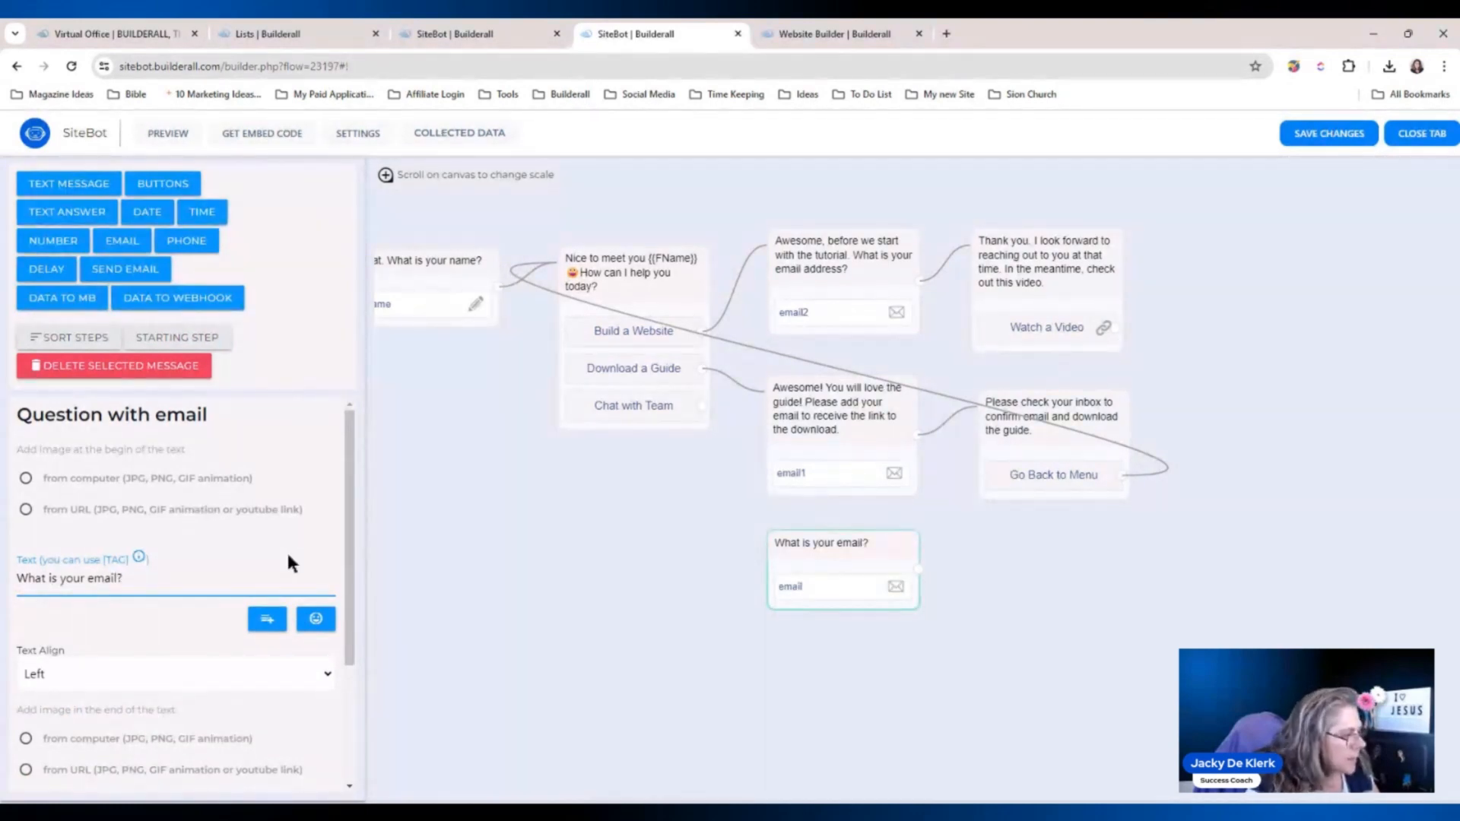
pyautogui.click(403, 591)
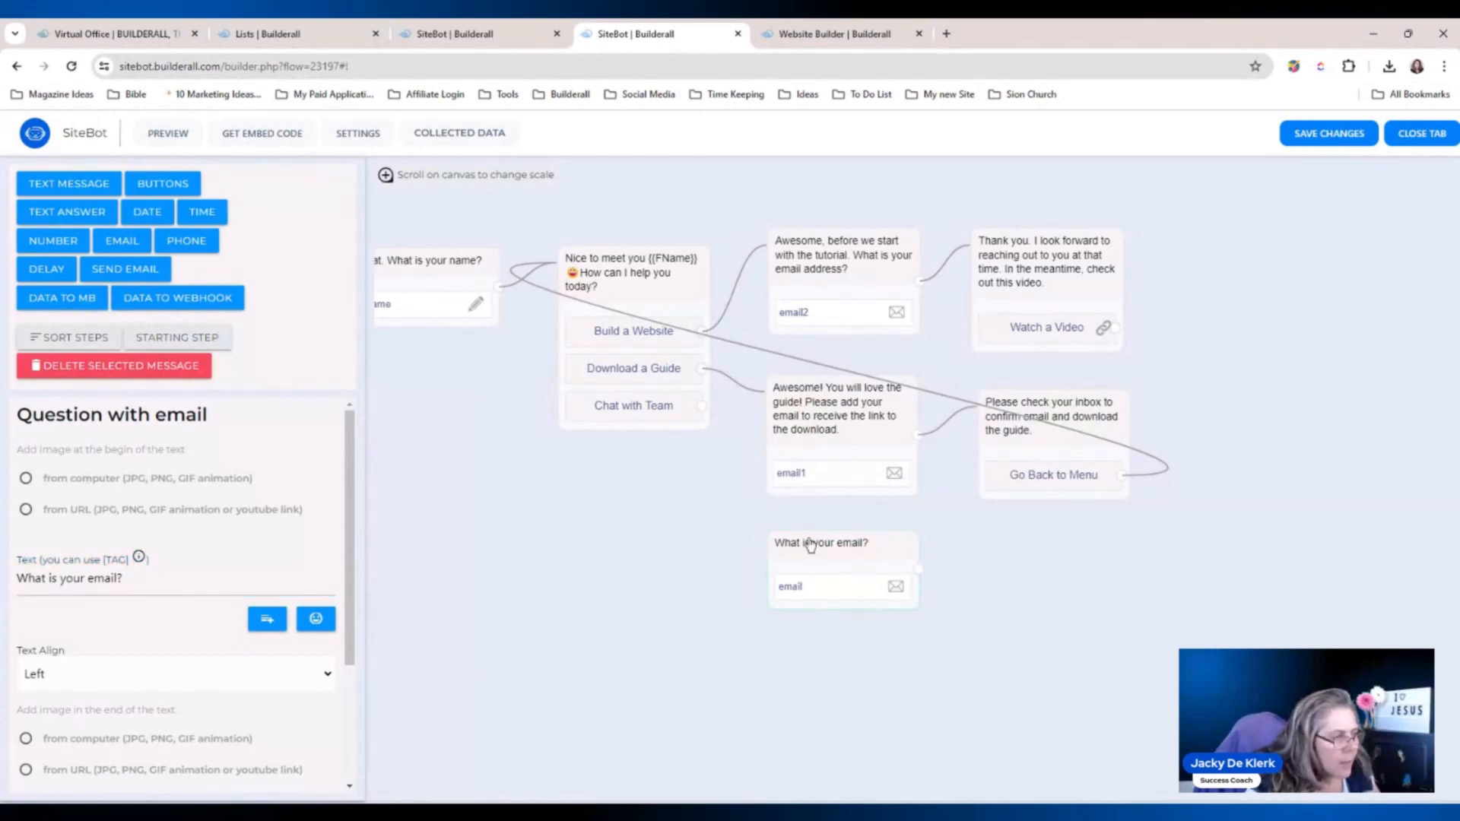
# Send this question's addresses to the Default Form / Option 3 MailingBoss list.
pyautogui.click(700, 408)
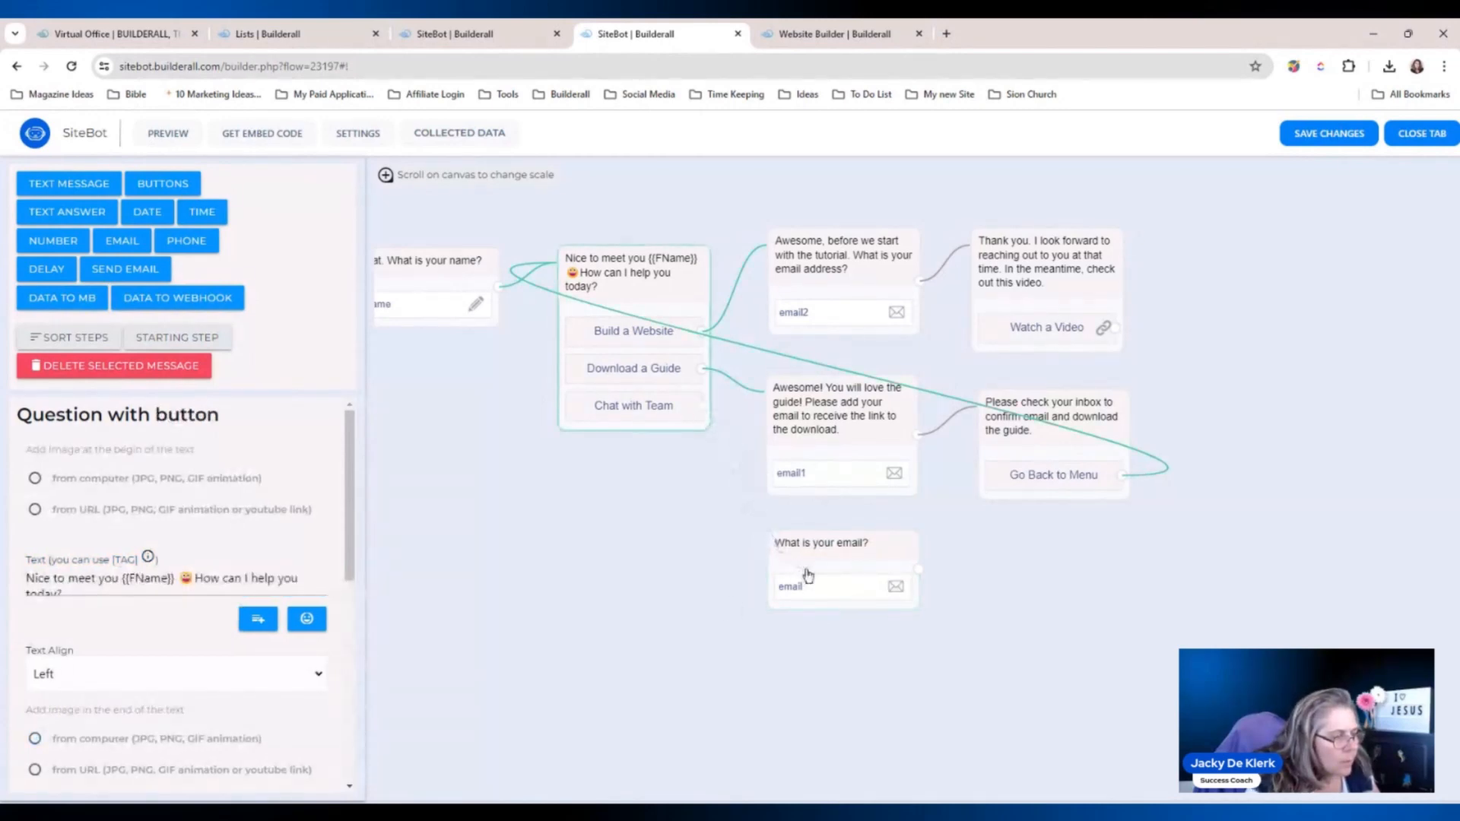
pyautogui.click(808, 576)
pyautogui.scroll(-1, 352, 585)
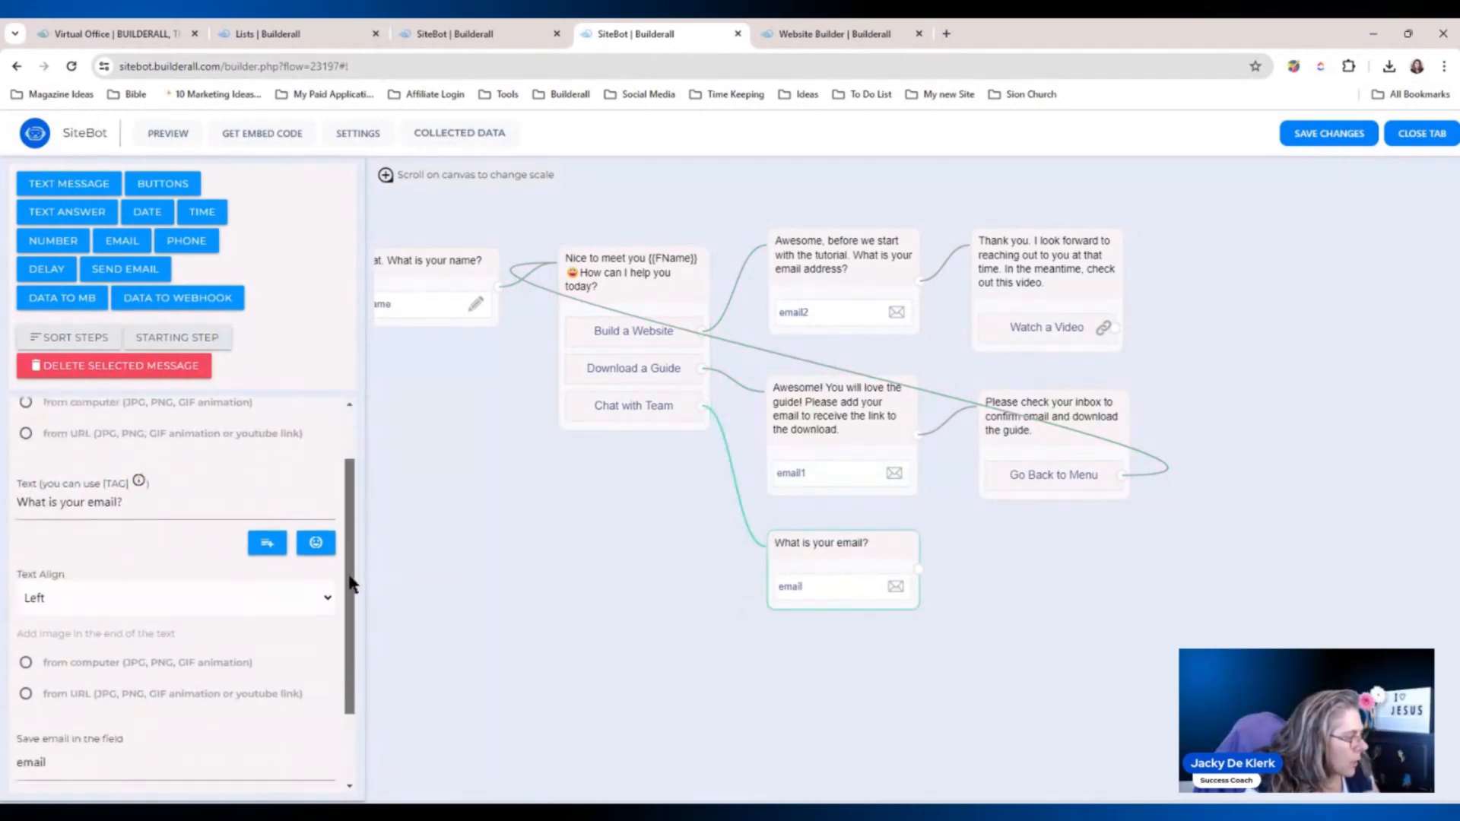
pyautogui.scroll(-1, 352, 584)
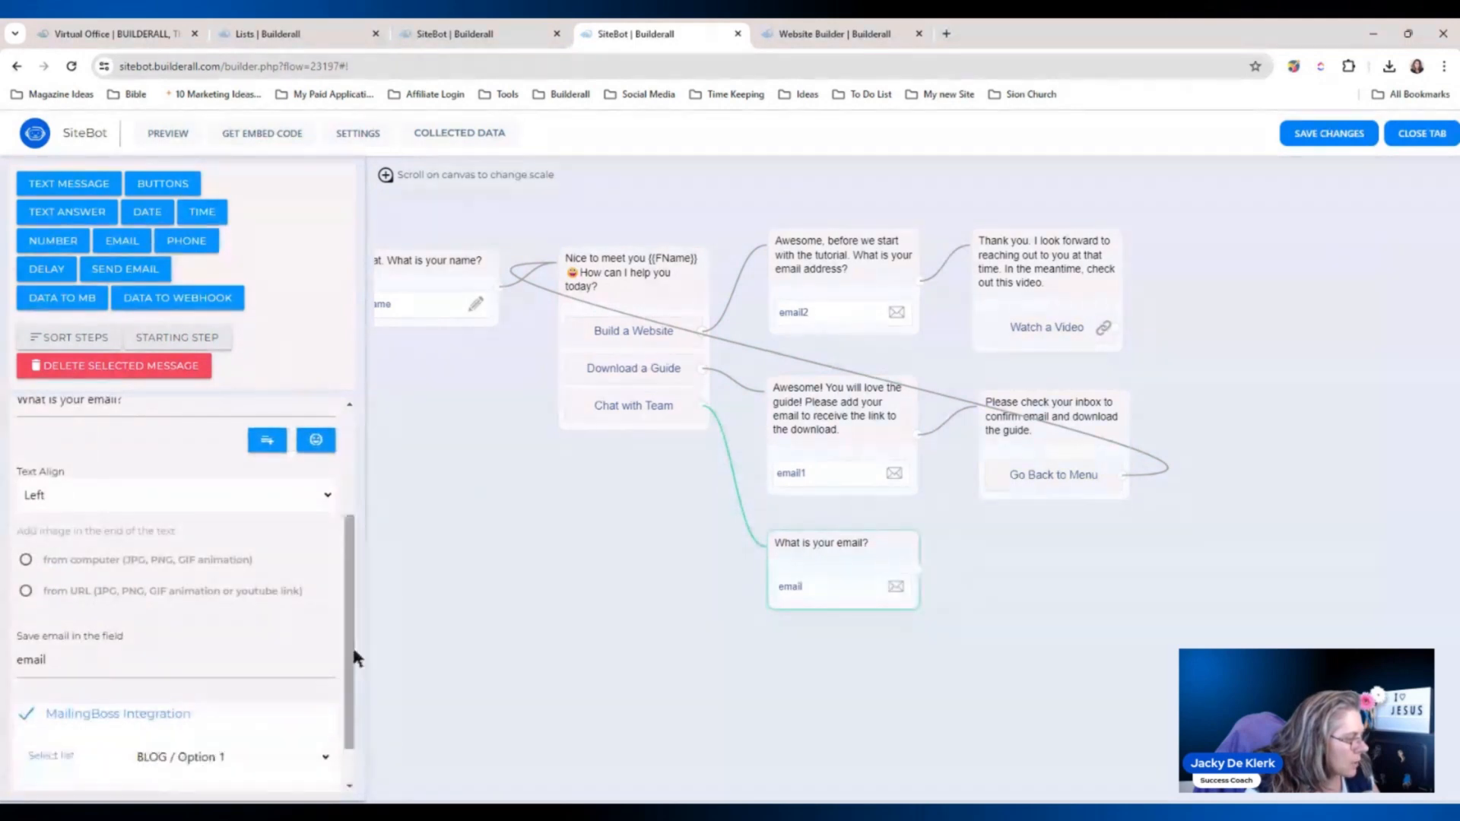
pyautogui.scroll(-1, 327, 707)
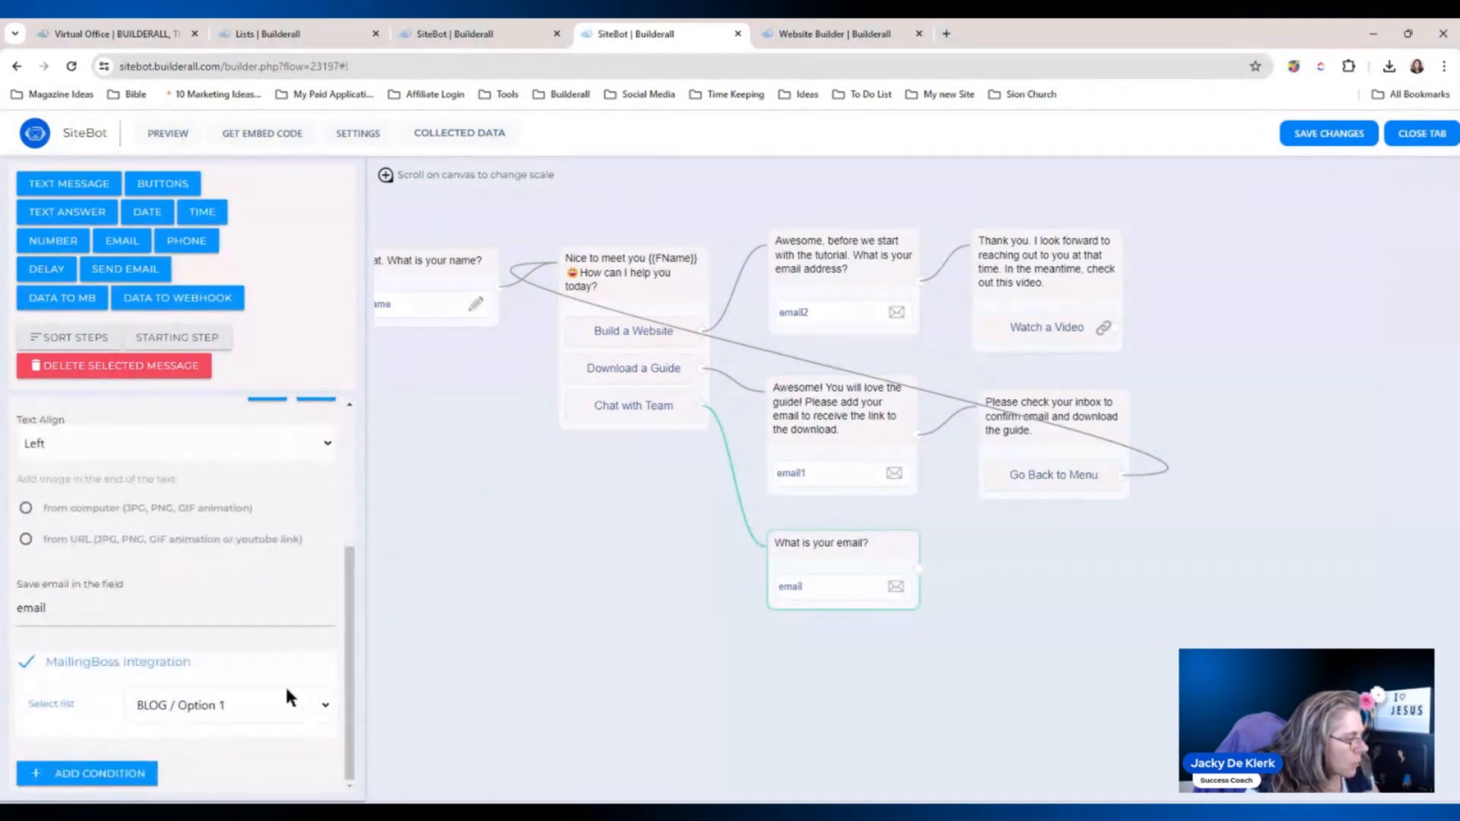
pyautogui.click(282, 684)
pyautogui.click(870, 642)
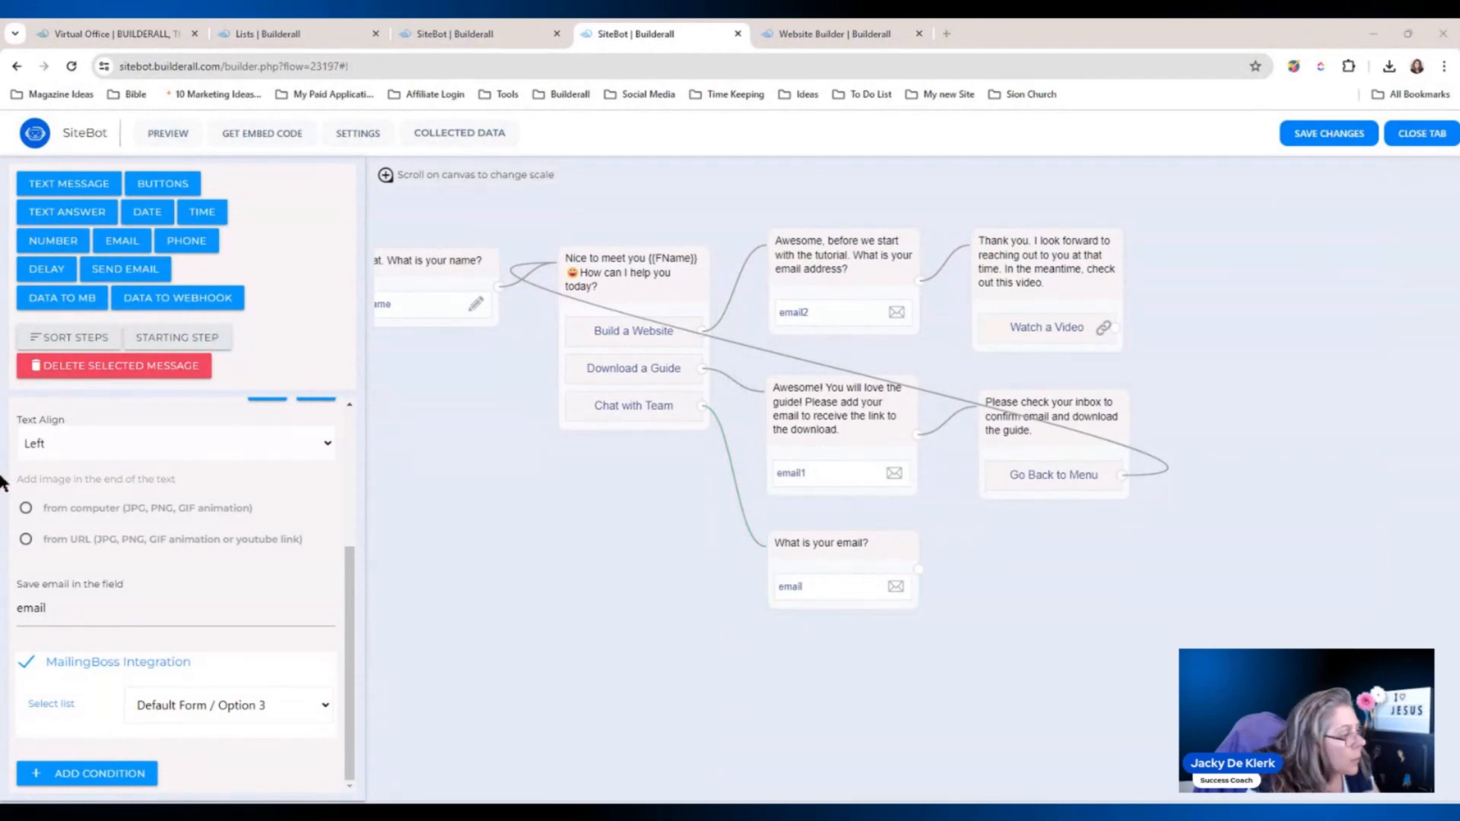
# Add phone, date and time question steps in a row beside the email question.
pyautogui.click(193, 255)
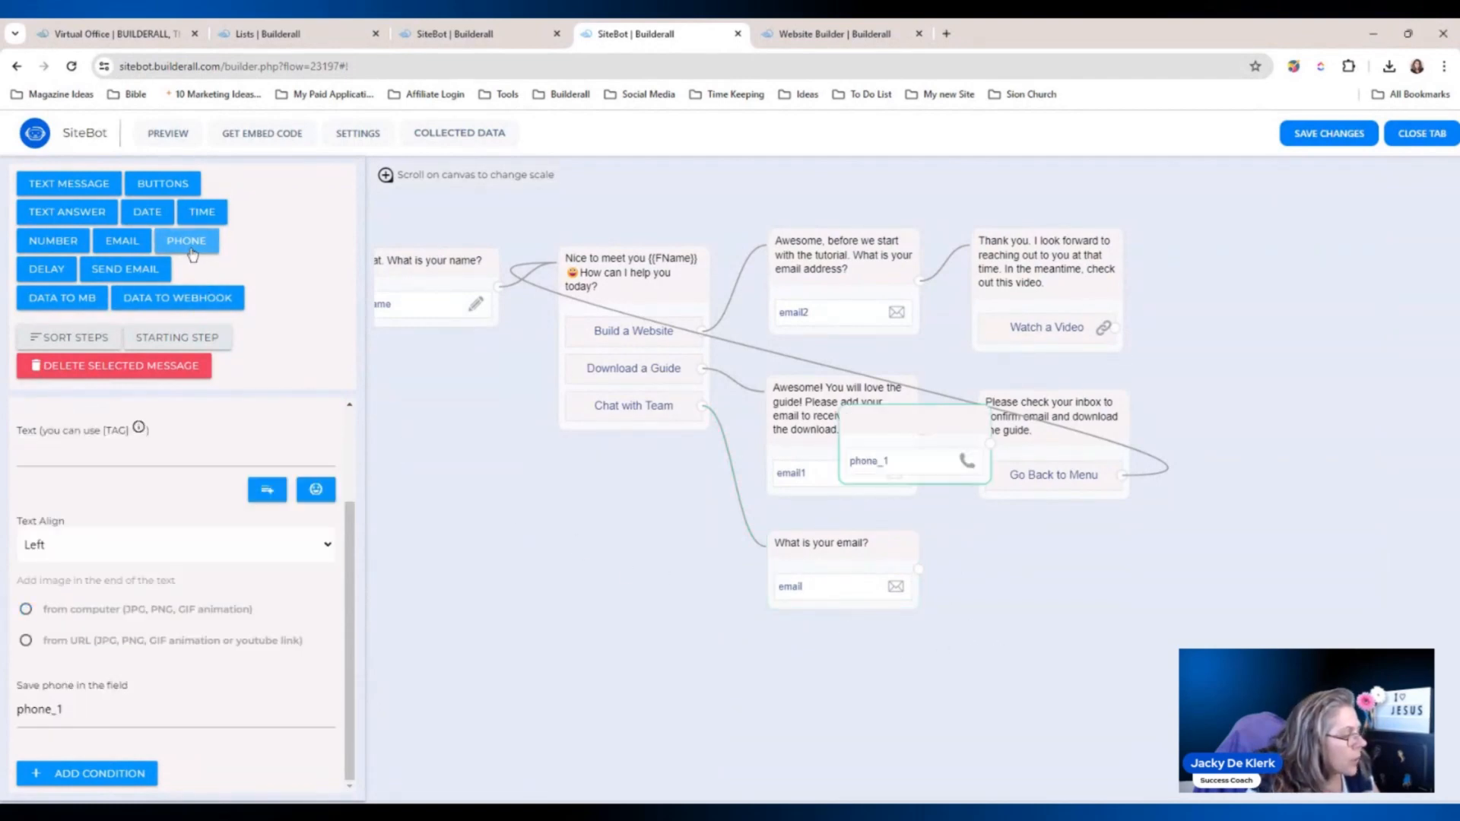
pyautogui.moveTo(906, 423); pyautogui.dragTo(1017, 545)
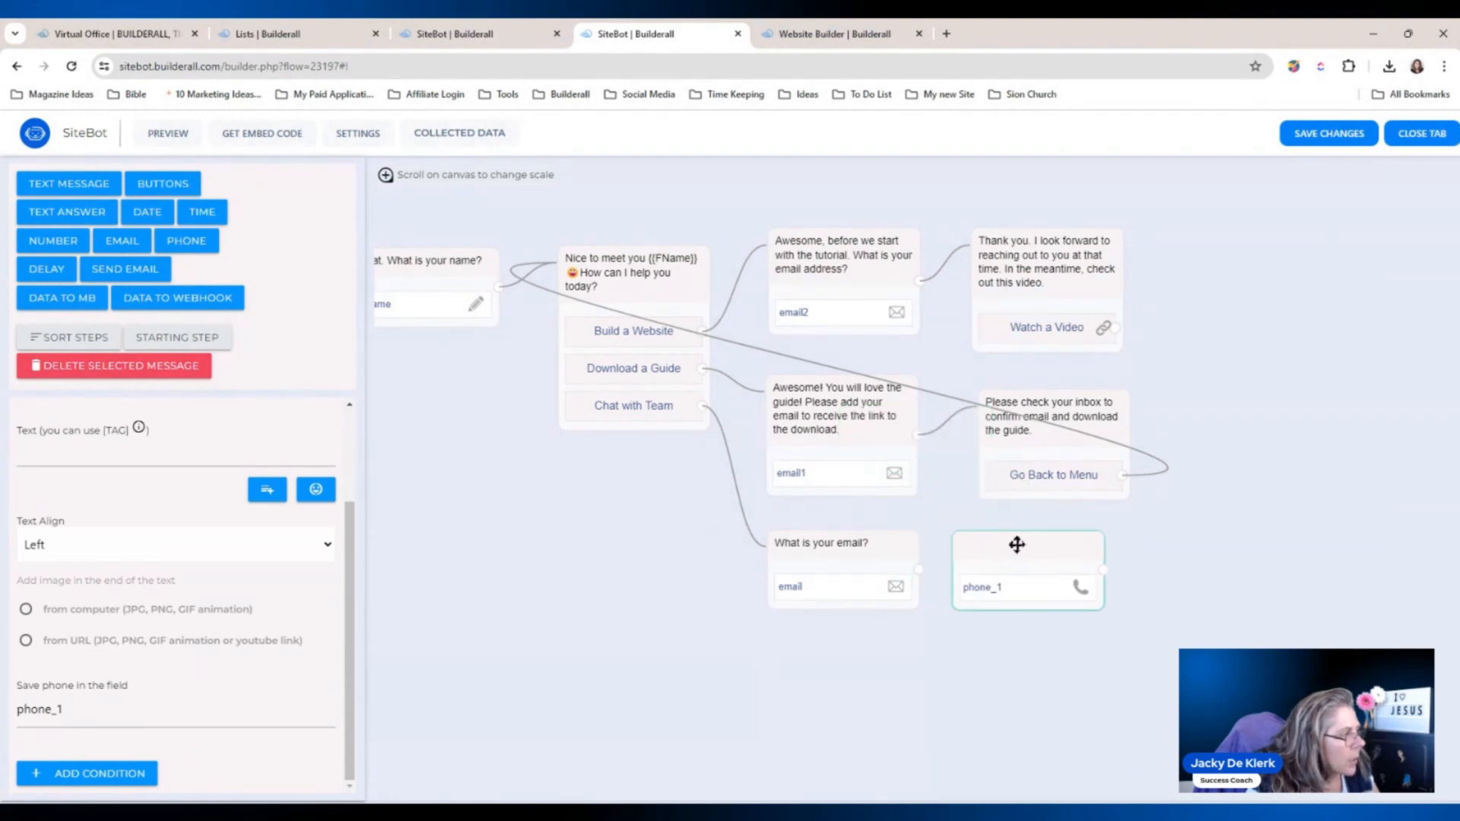
pyautogui.click(147, 213)
pyautogui.moveTo(875, 421); pyautogui.dragTo(1172, 549)
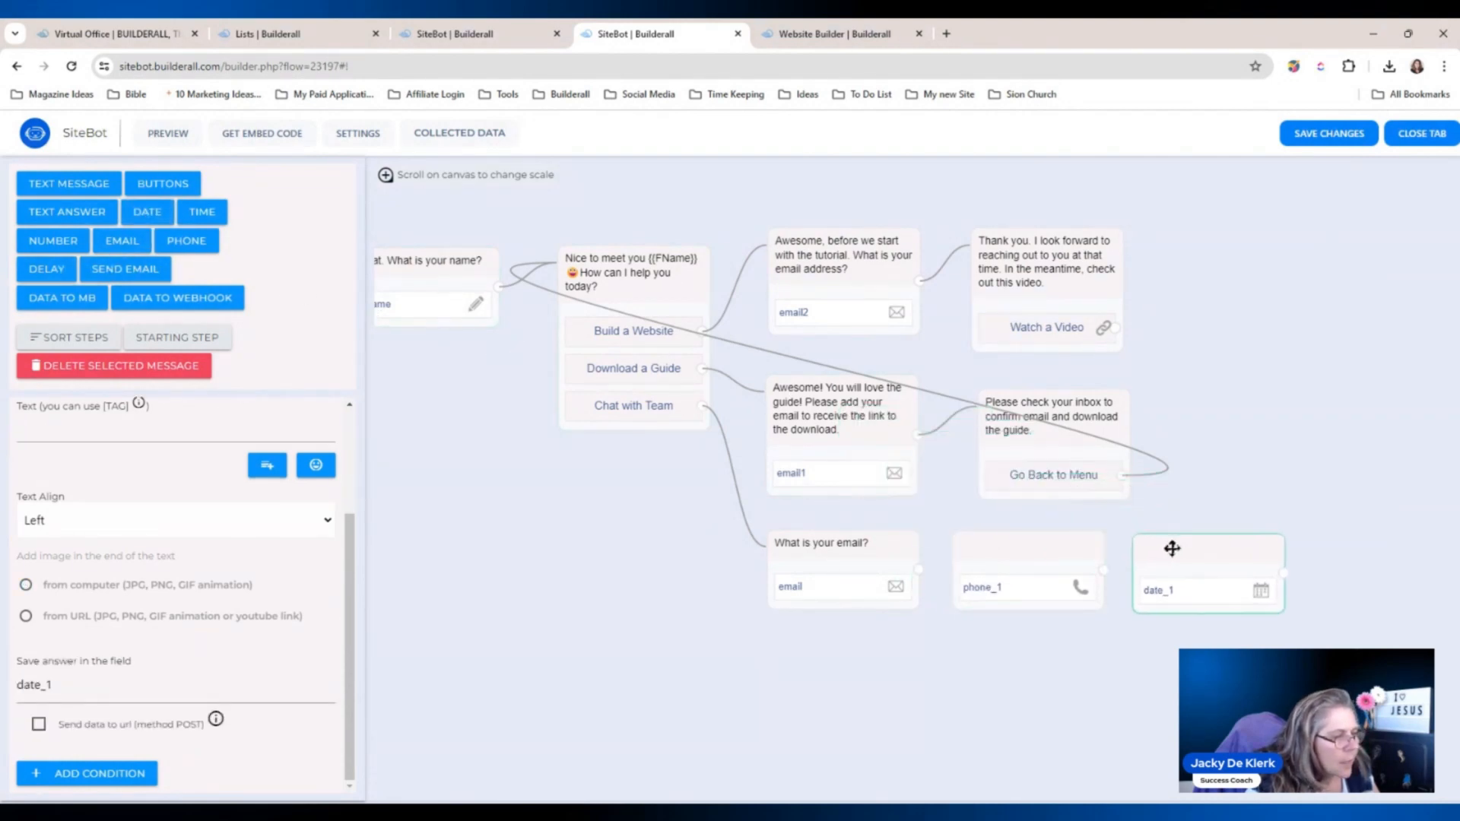
pyautogui.click(204, 217)
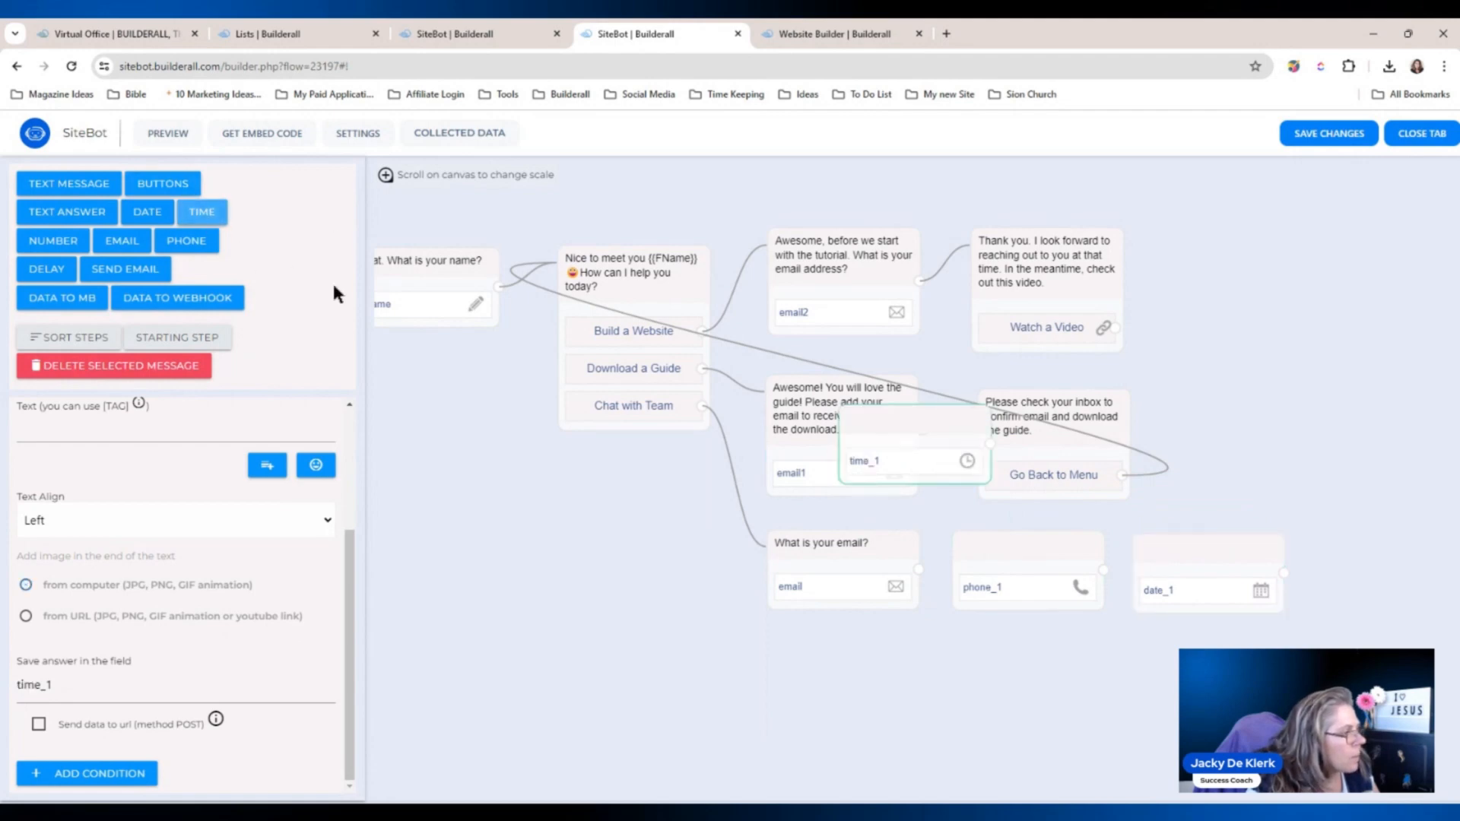
pyautogui.moveTo(917, 429); pyautogui.dragTo(1398, 562)
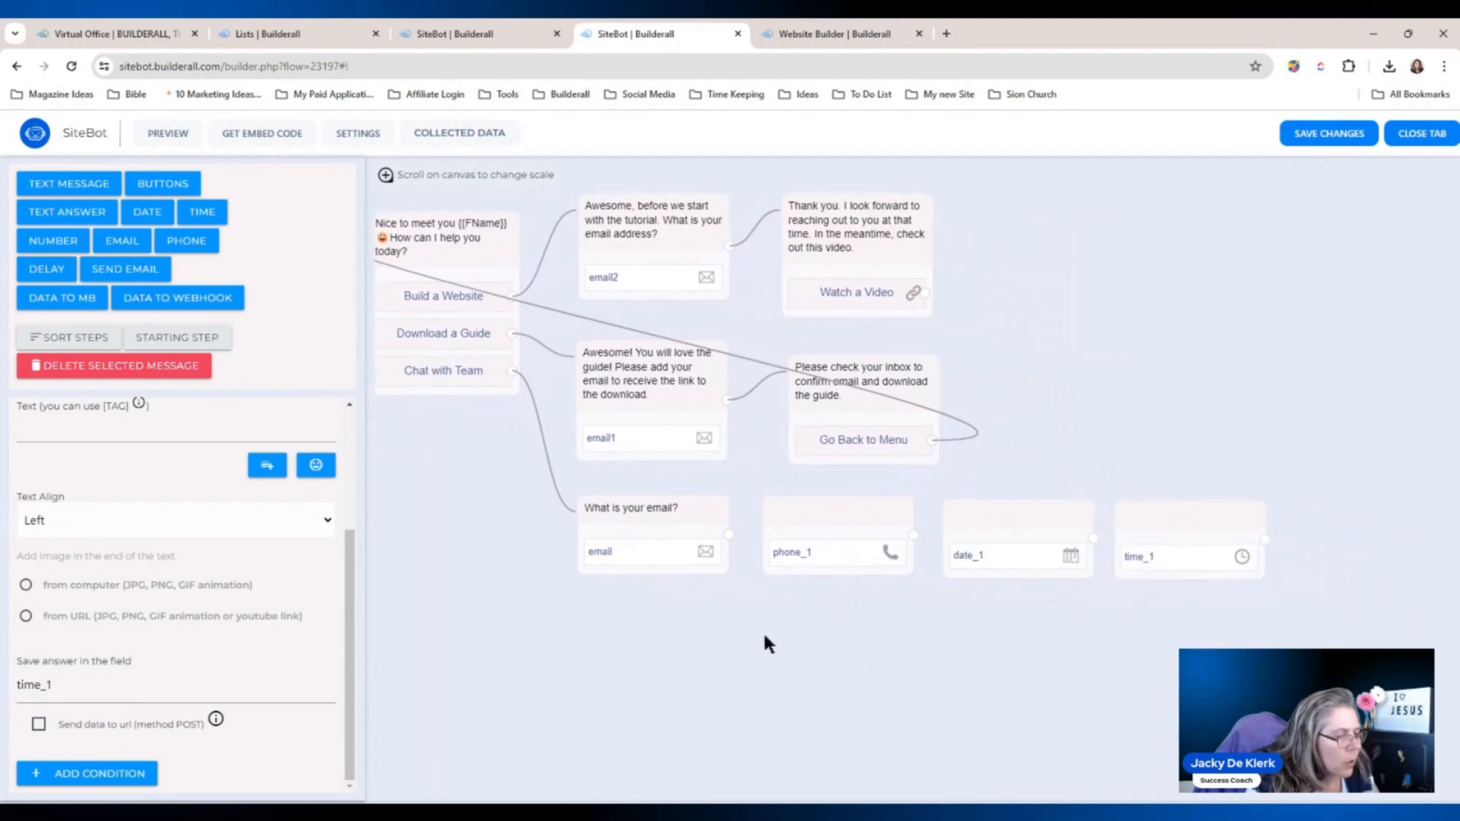
pyautogui.click(819, 538)
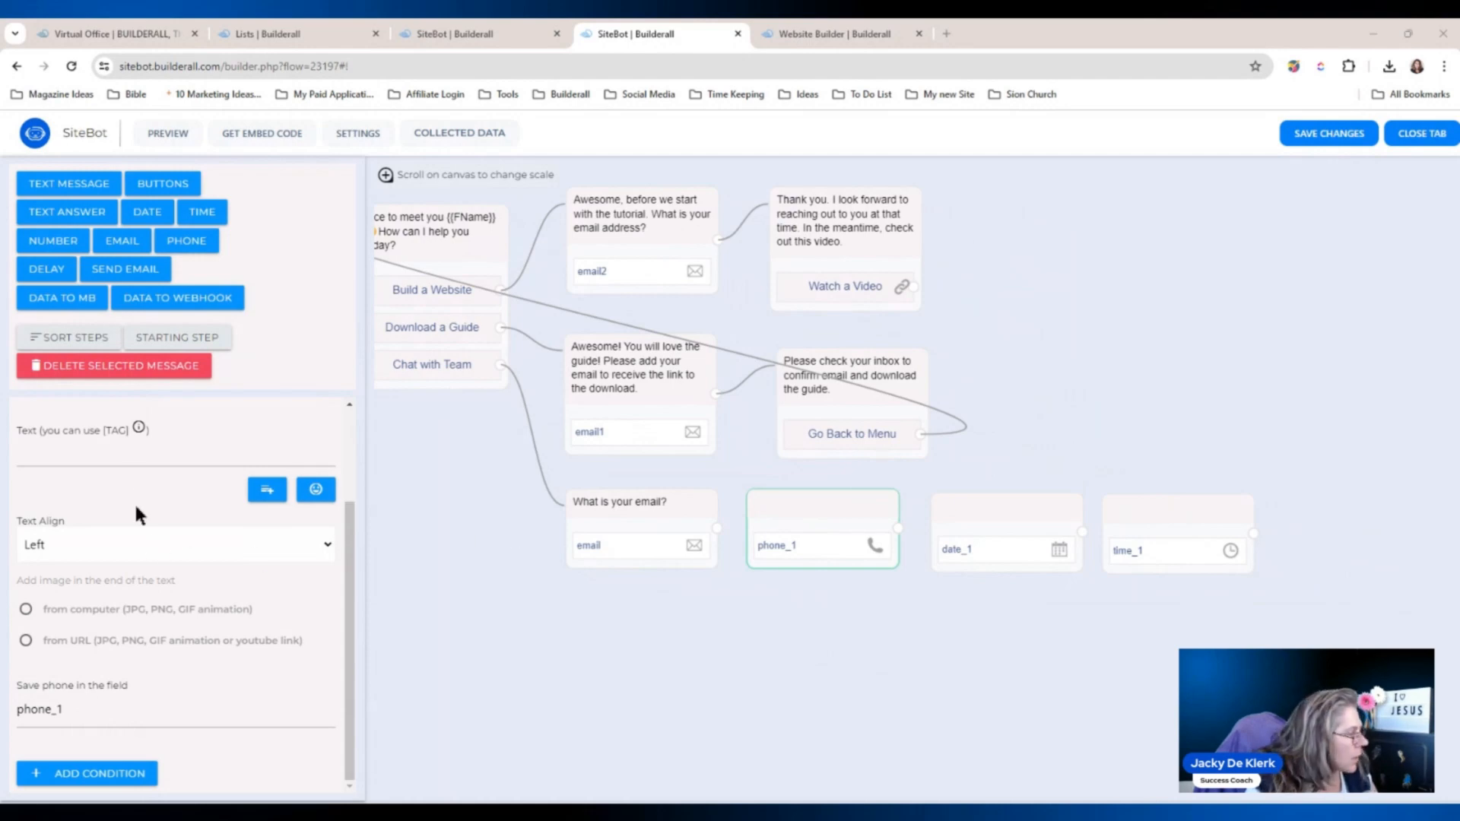
# Paste in the phone question wording and shorten its save field to phone.
pyautogui.click(130, 441)
pyautogui.write('{{FName}} What is a good number to contact you on?')
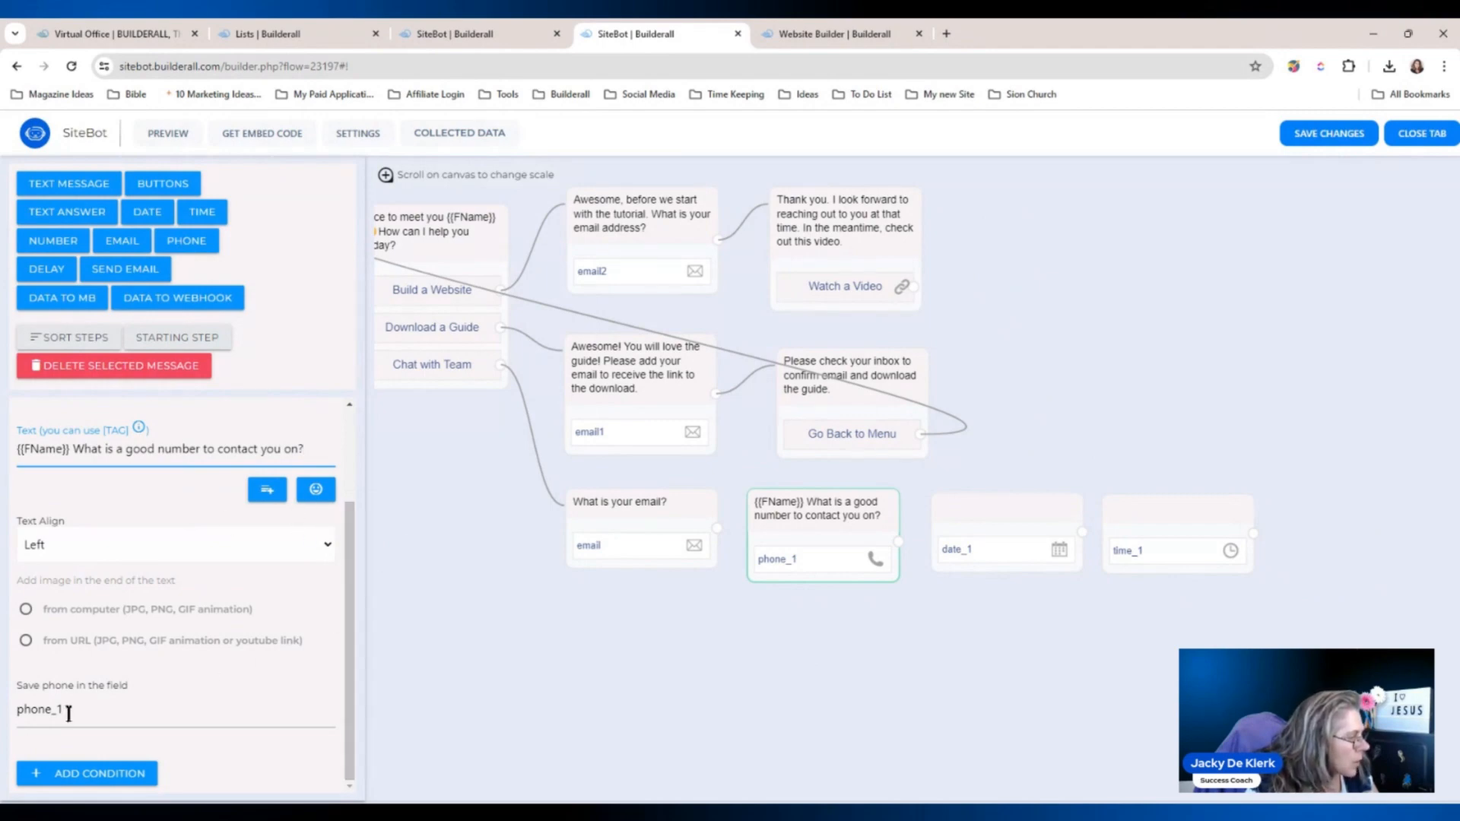
pyautogui.moveTo(64, 709); pyautogui.dragTo(52, 710)
pyautogui.press('BackSpace')
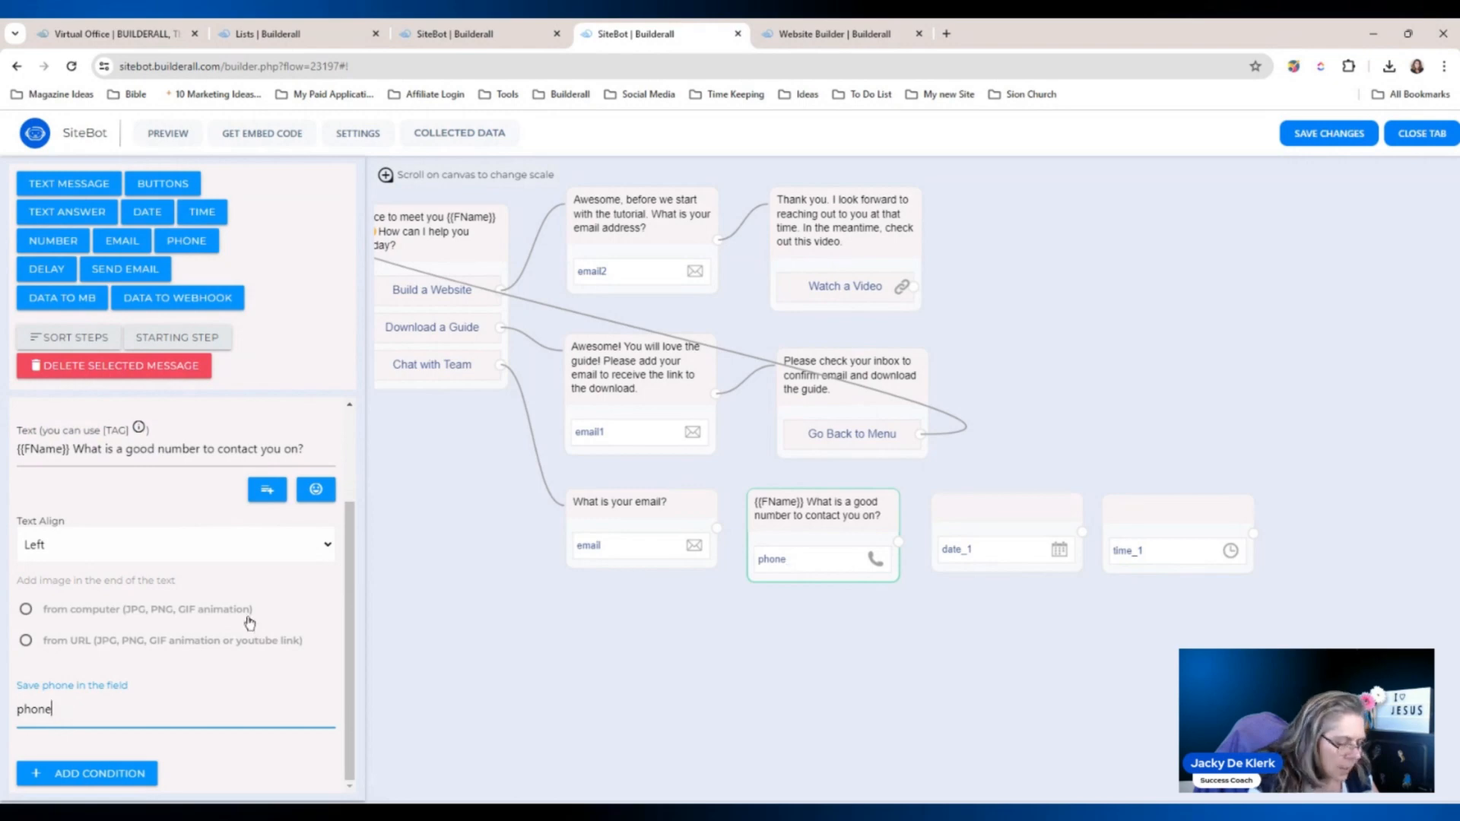
pyautogui.click(399, 542)
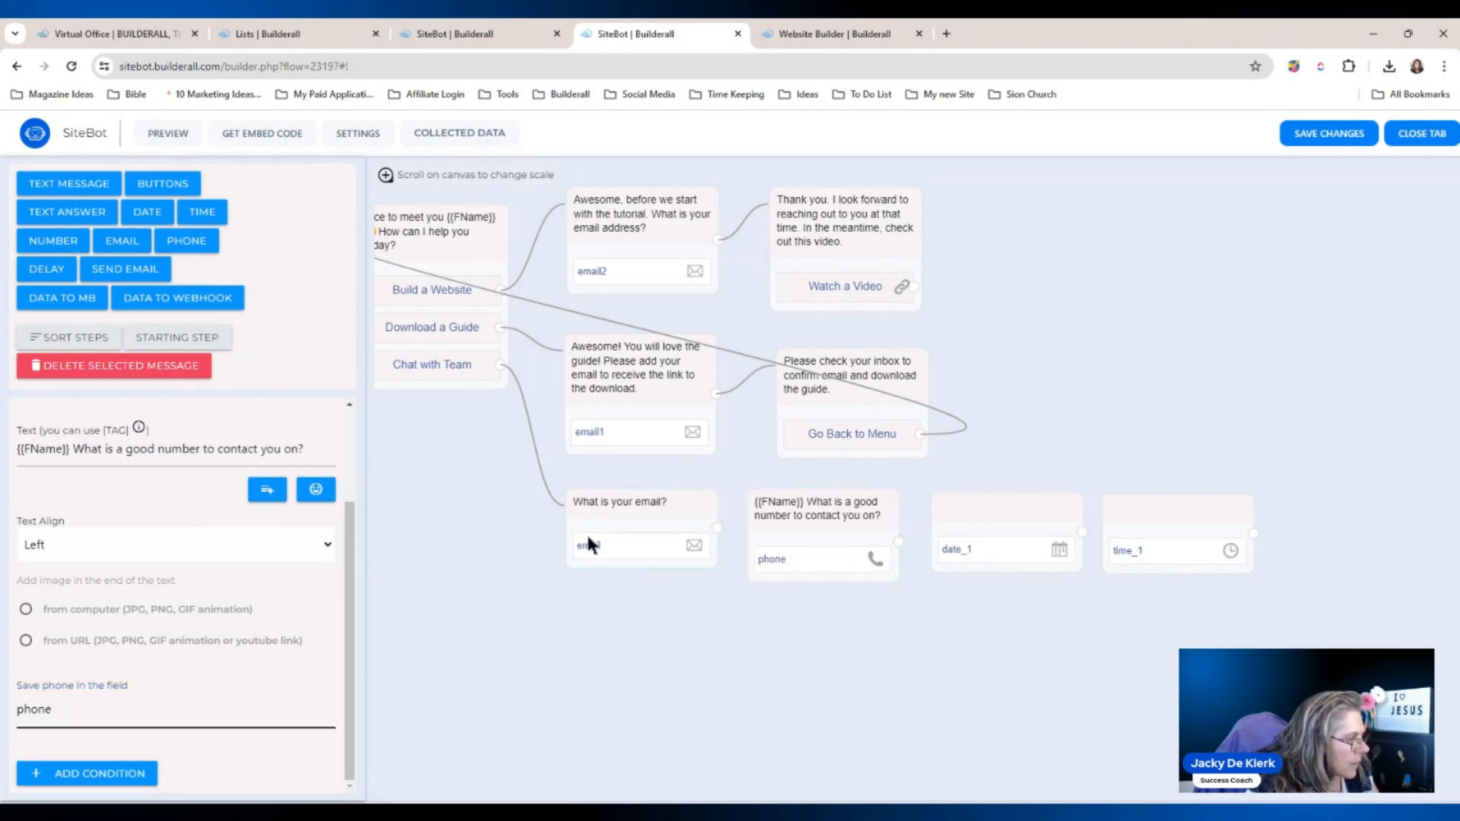
pyautogui.moveTo(351, 528); pyautogui.dragTo(352, 508)
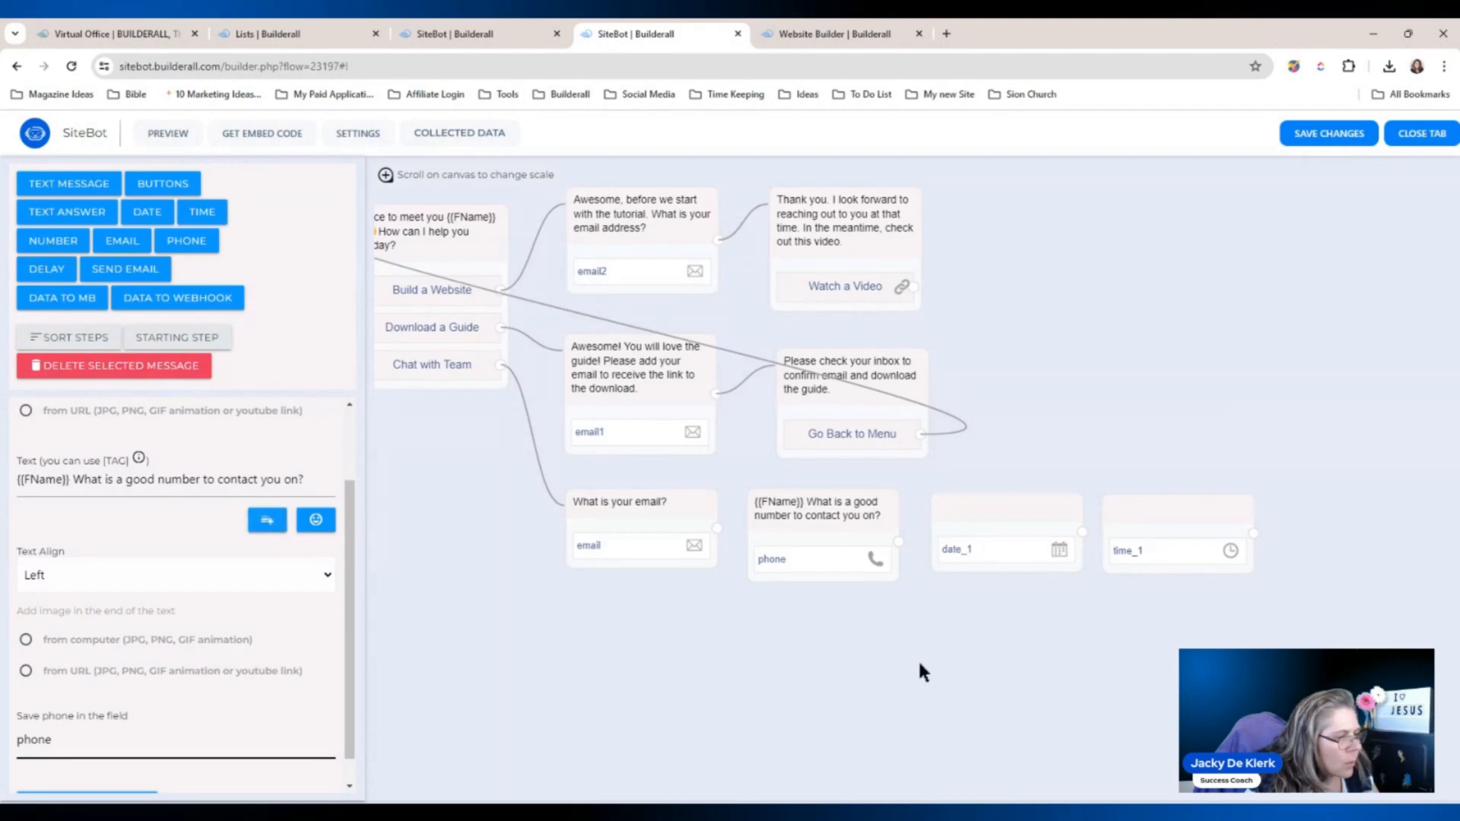
# Shorten the date step's save field to date and paste in its question wording.
pyautogui.click(1015, 542)
pyautogui.moveTo(54, 685); pyautogui.dragTo(41, 685)
pyautogui.press('BackSpace')
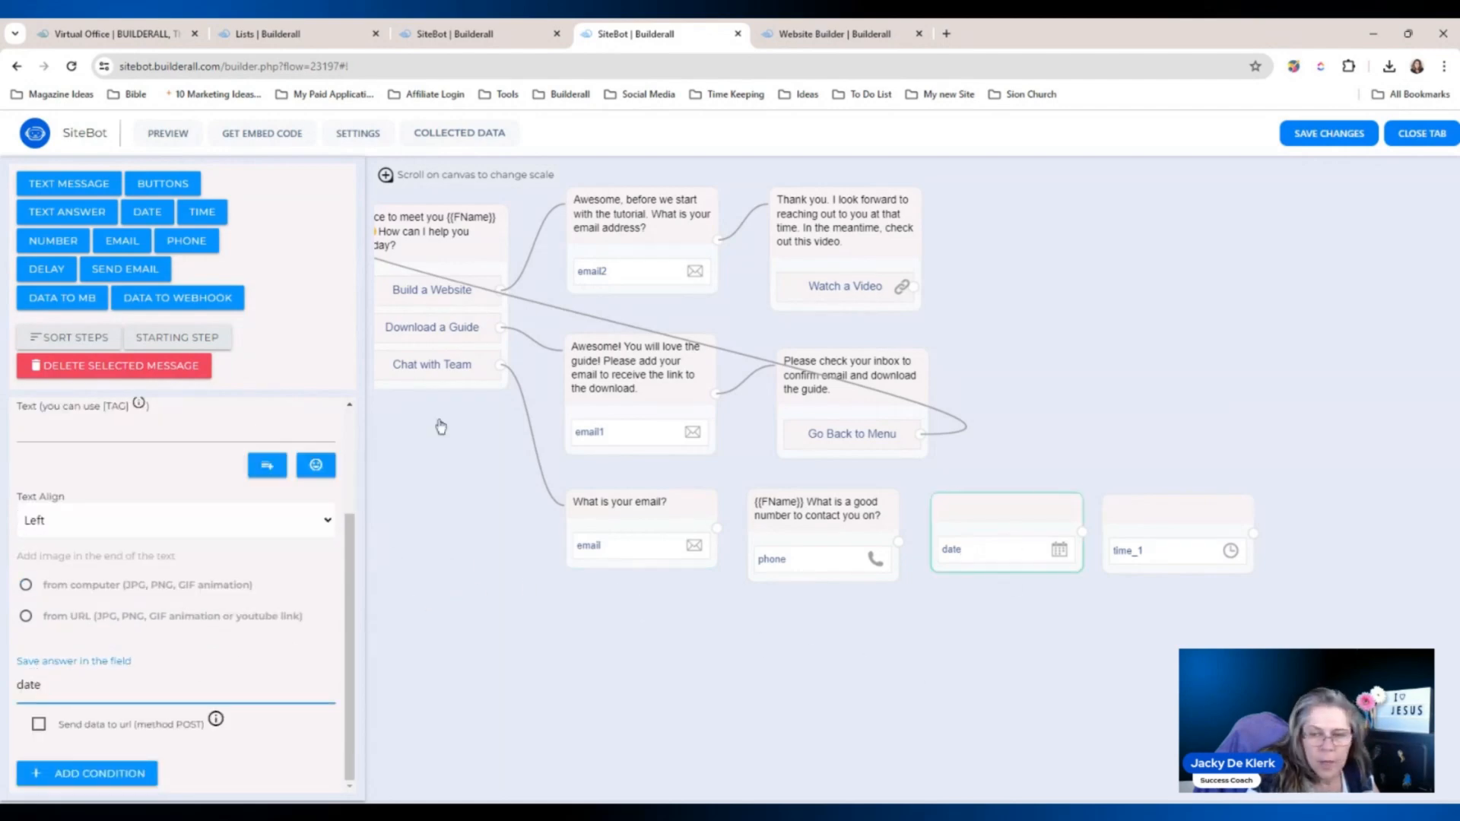
pyautogui.hotkey('alt', 'Tab')
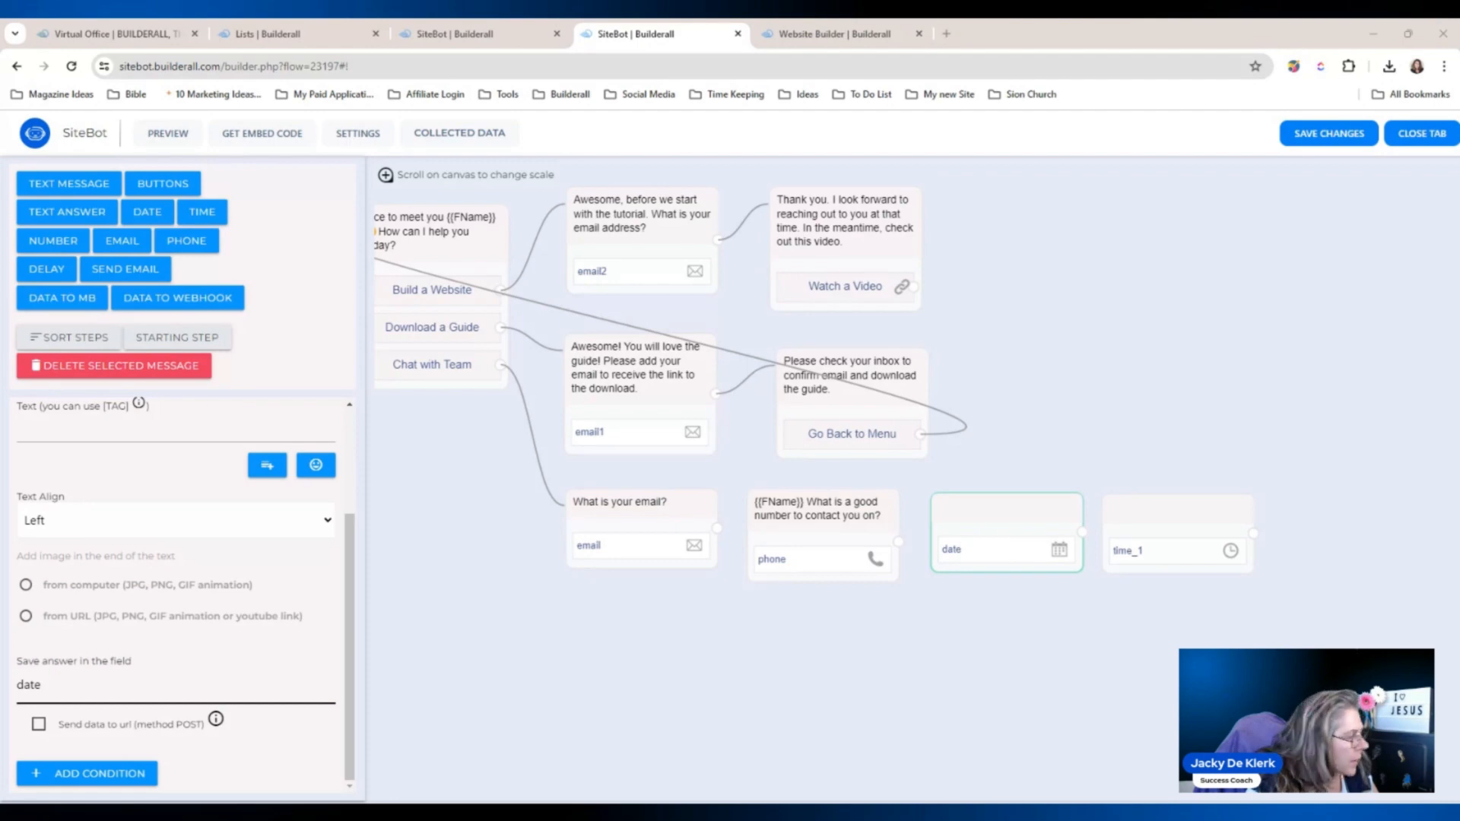
pyautogui.click(43, 430)
pyautogui.write('Great, what works best for you?')
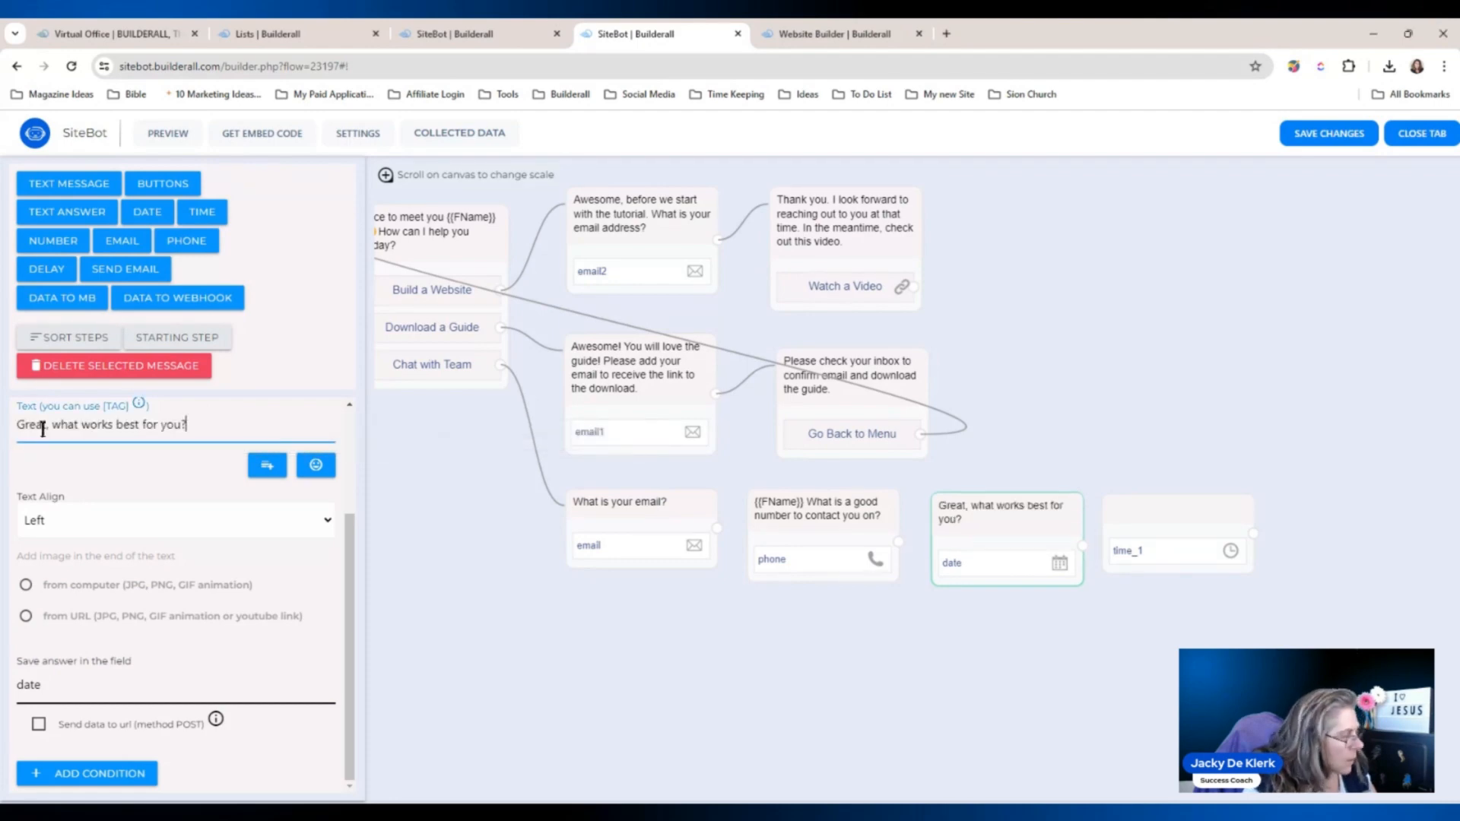
pyautogui.moveTo(1017, 509); pyautogui.dragTo(1011, 501)
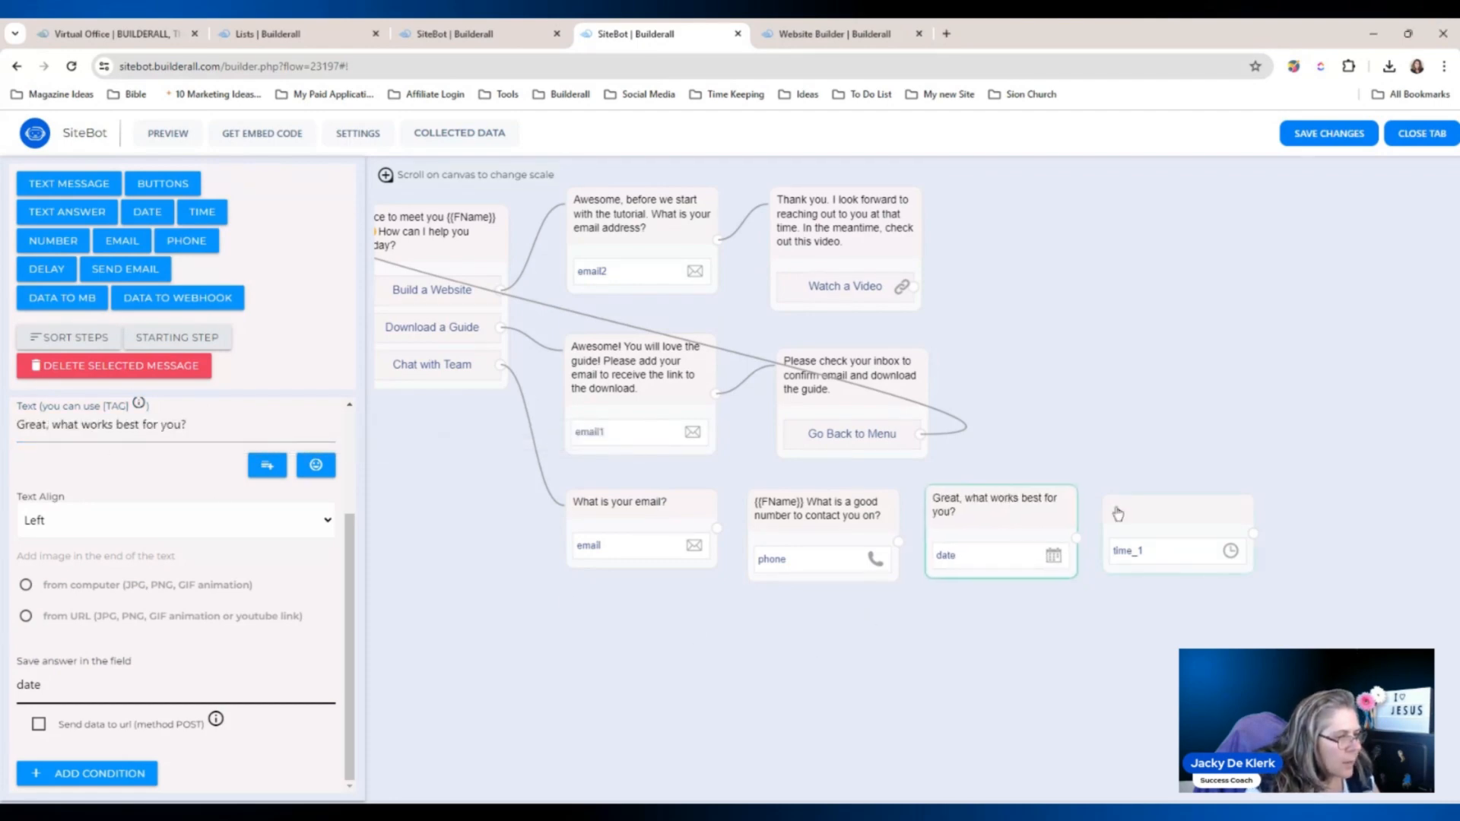
# Word the time question, save it to time, and connect the email step to phone.
pyautogui.moveTo(1118, 515); pyautogui.dragTo(1124, 502)
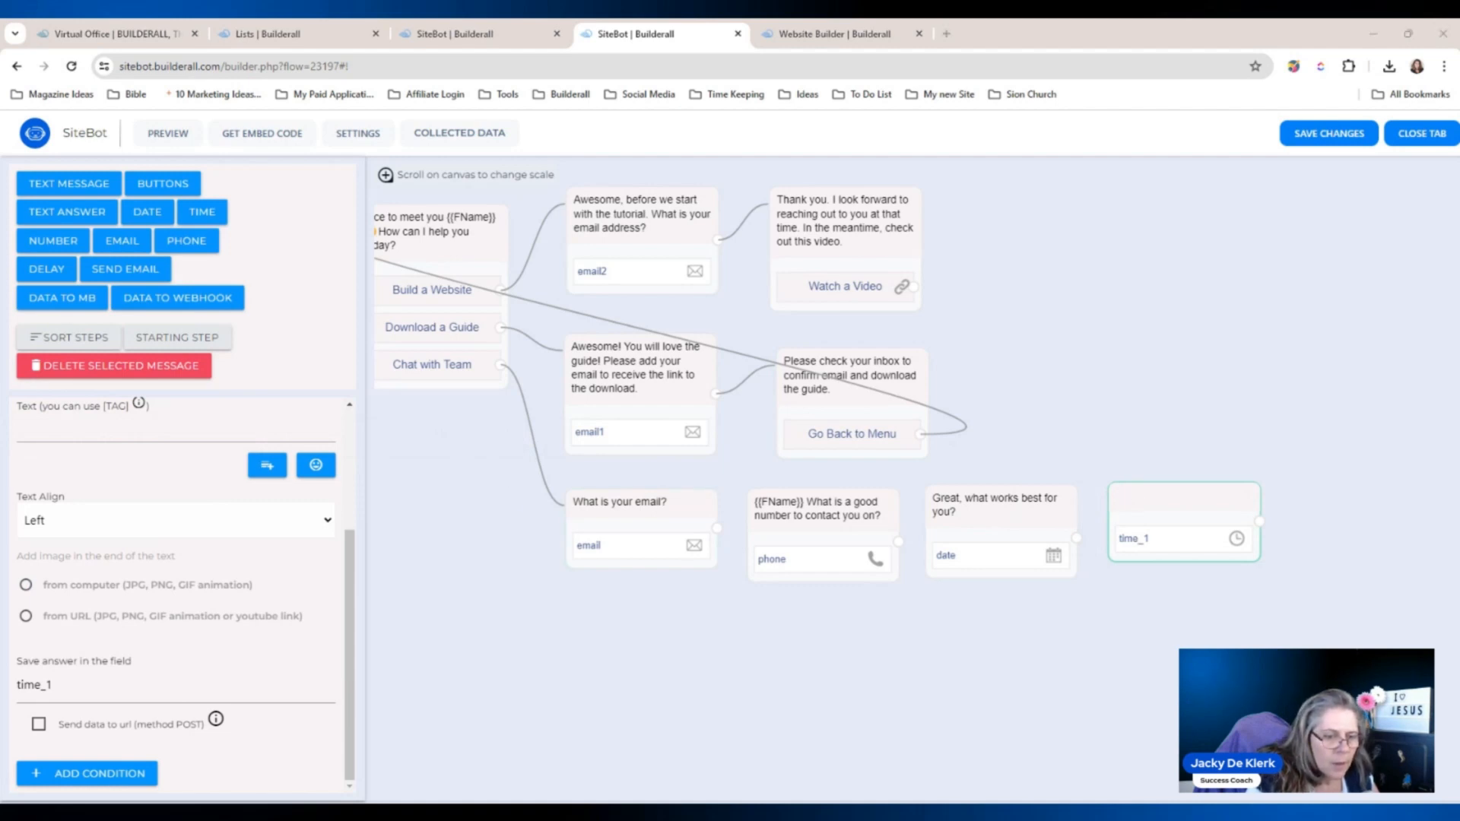
pyautogui.click(134, 423)
pyautogui.write('...and what time is good for you?')
pyautogui.click(599, 626)
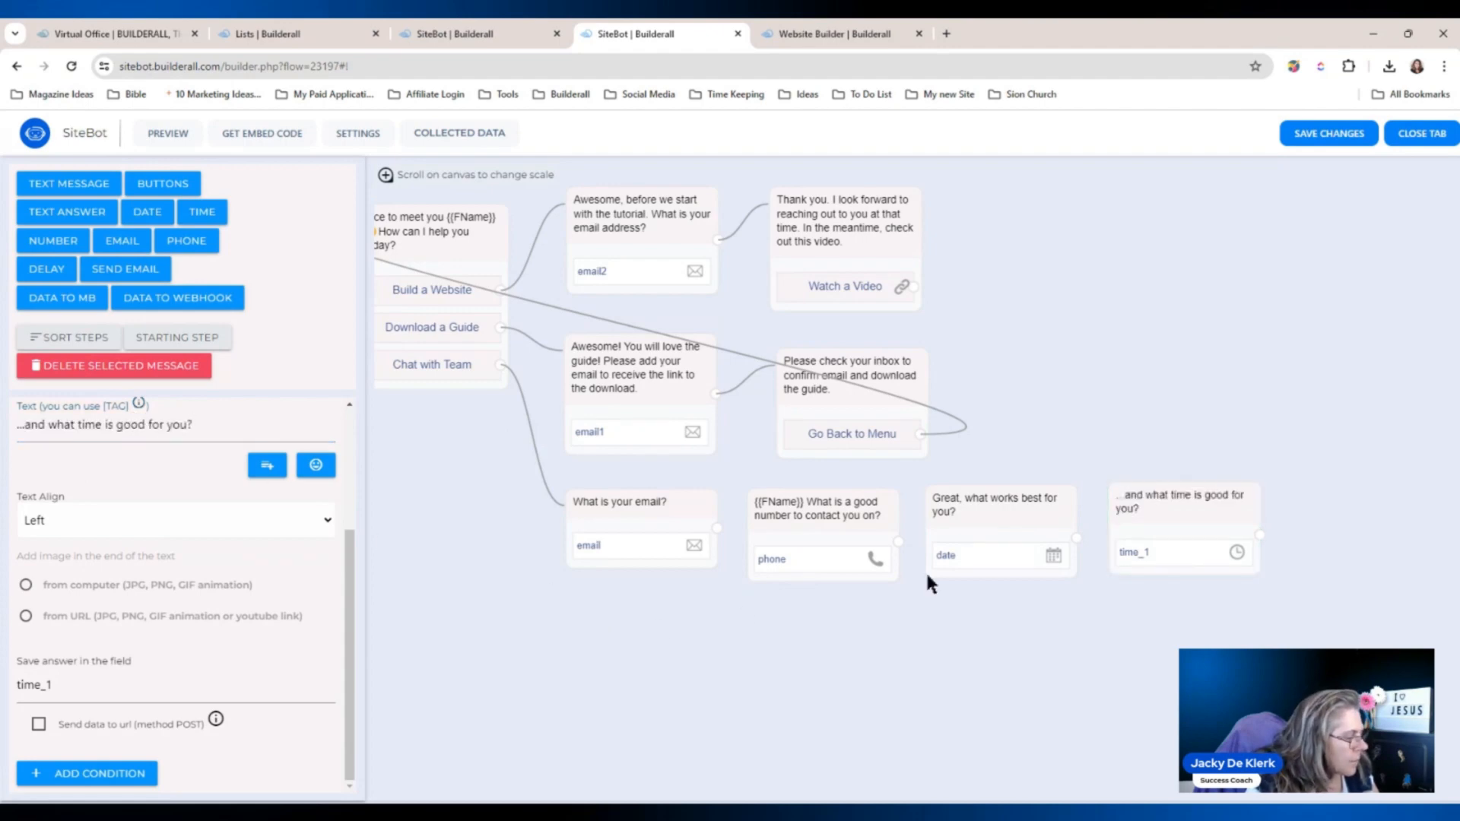
pyautogui.click(1163, 511)
pyautogui.click(61, 685)
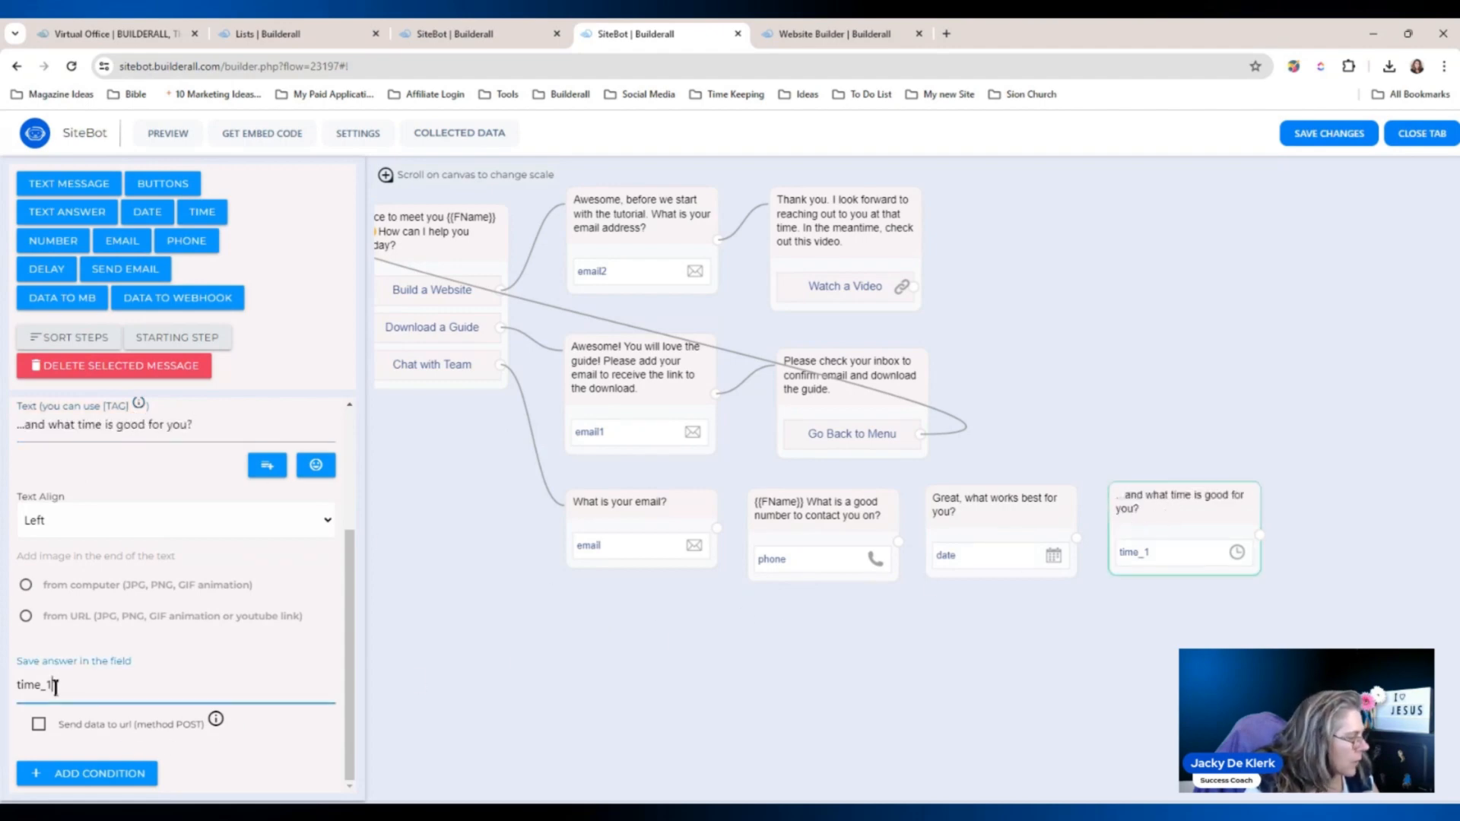
pyautogui.press('BackSpace')
pyautogui.press('BackSpace')
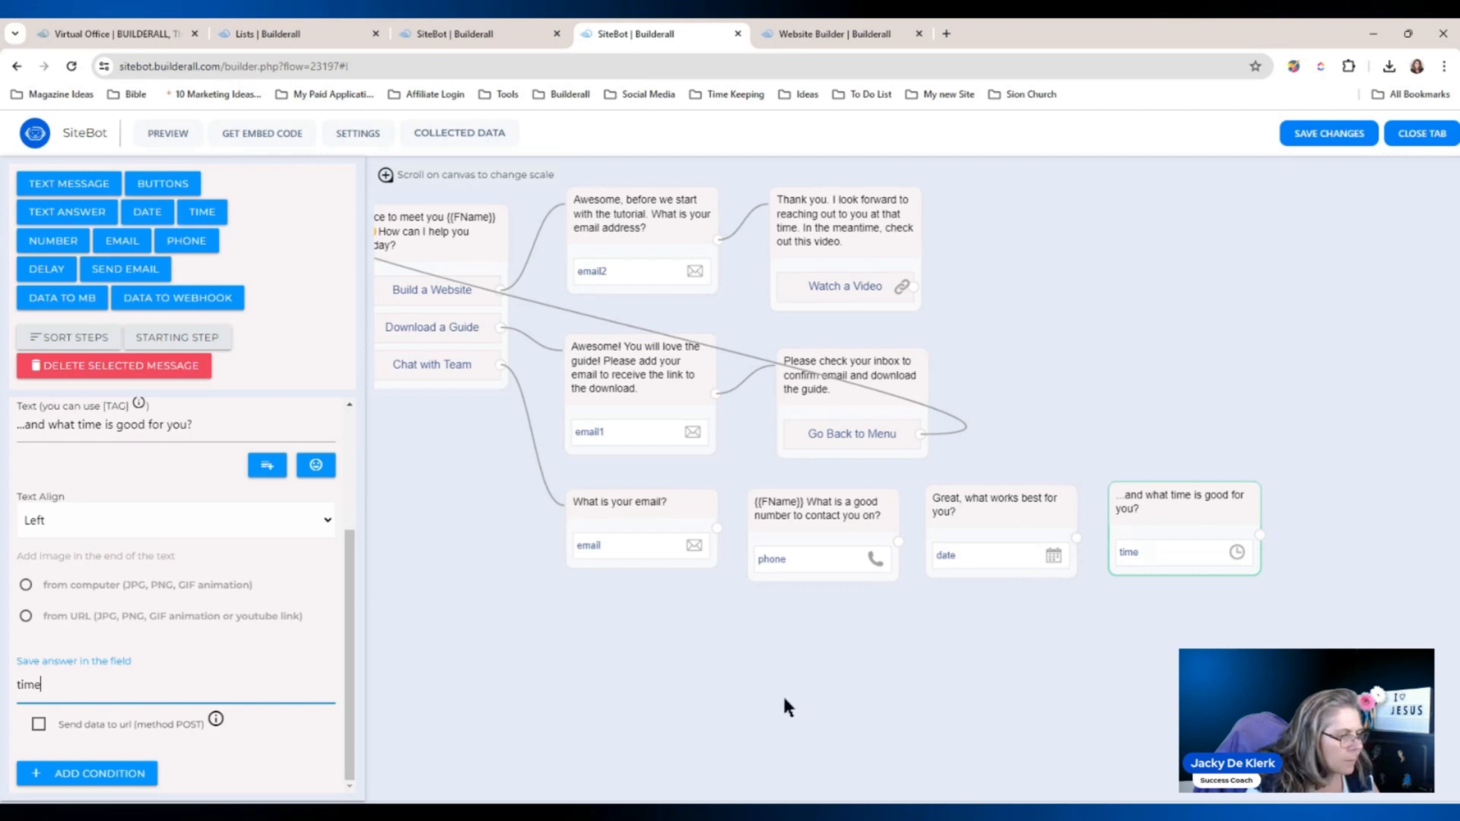
pyautogui.click(764, 684)
pyautogui.moveTo(717, 528); pyautogui.dragTo(798, 530)
pyautogui.moveTo(898, 549)
pyautogui.mouseDown()
pyautogui.moveTo(1007, 525)
pyautogui.moveTo(920, 546)
pyautogui.mouseUp()
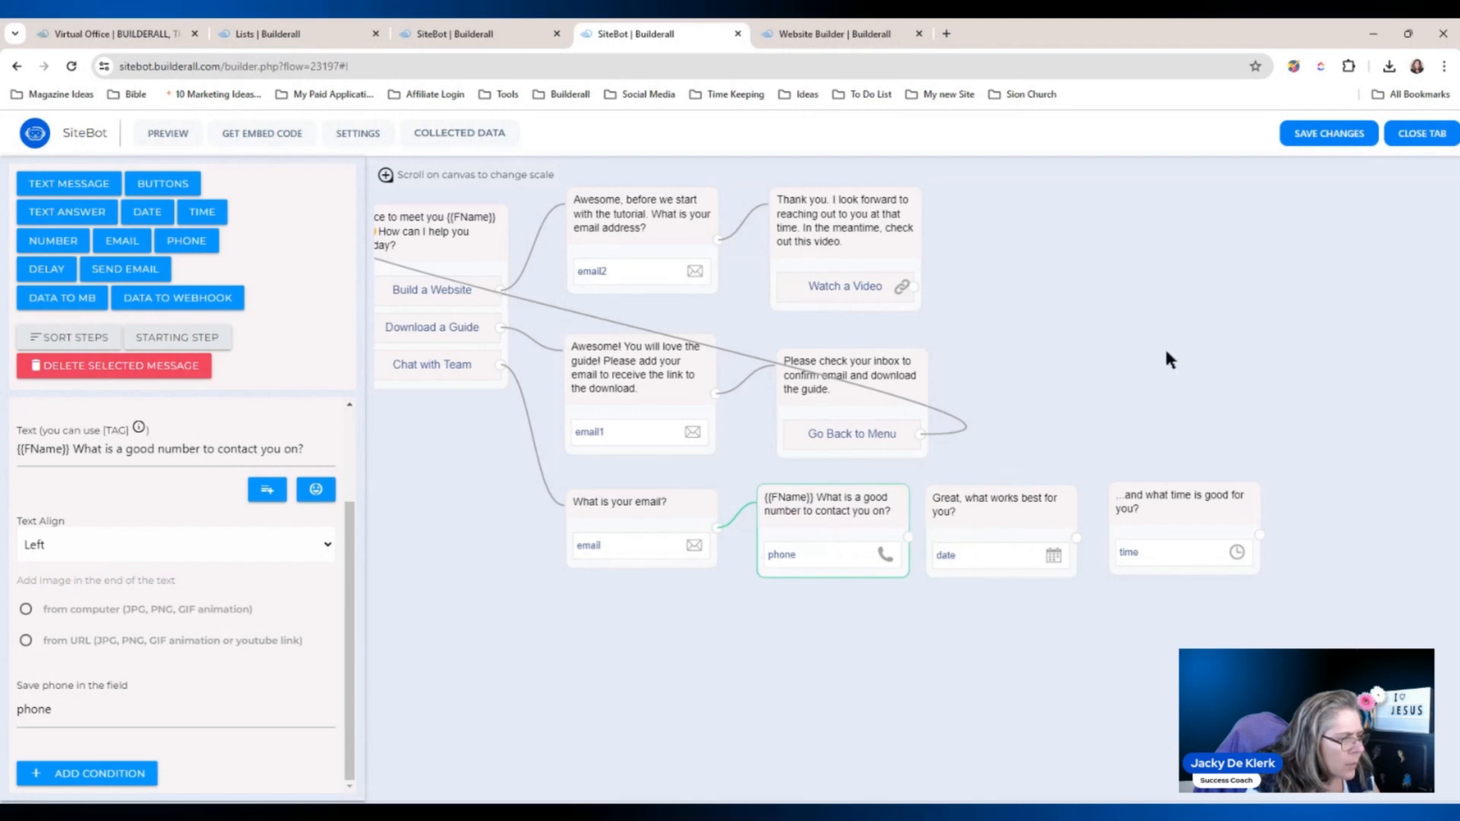
pyautogui.click(1316, 136)
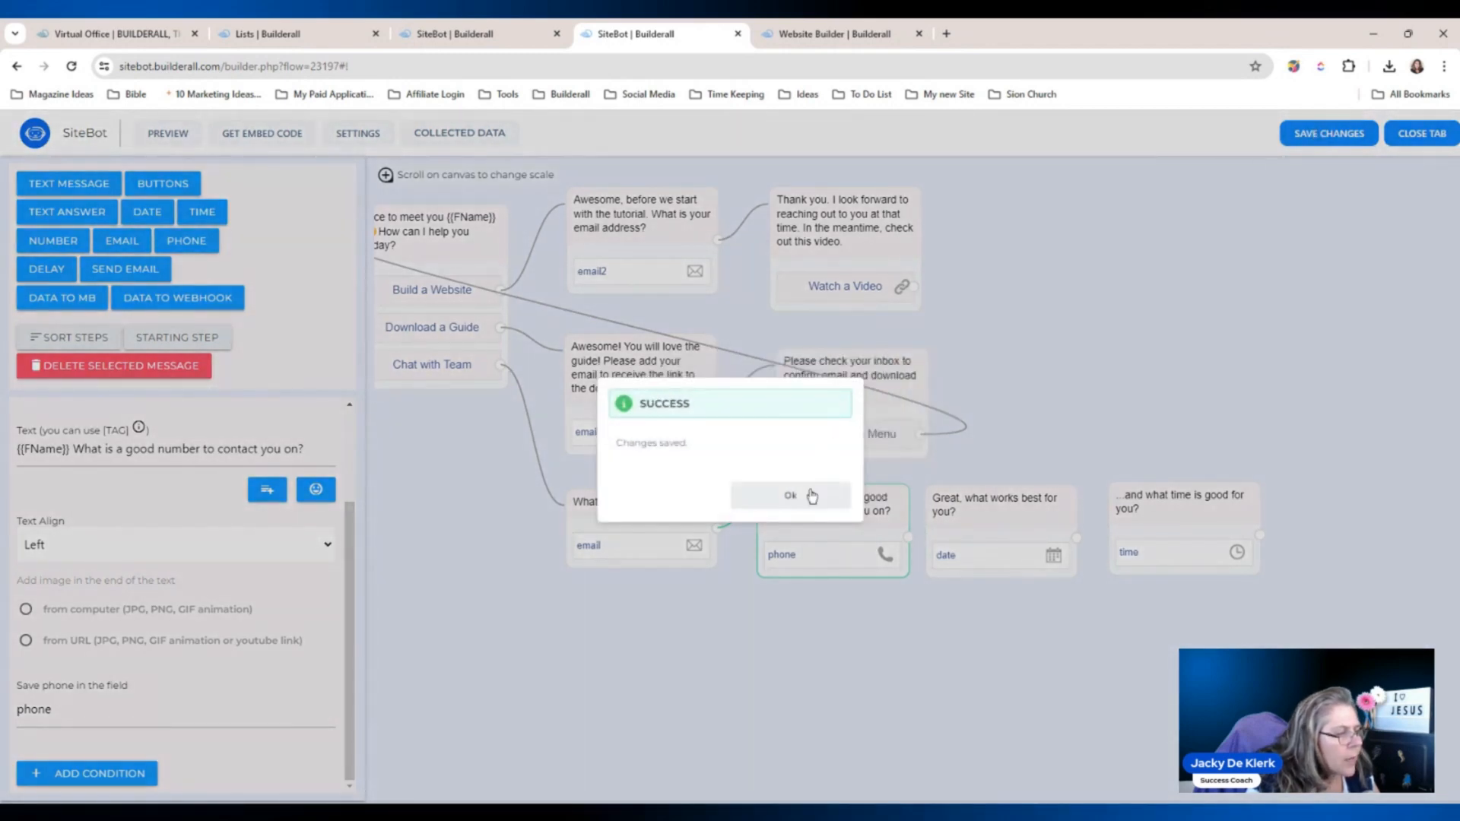
pyautogui.click(809, 496)
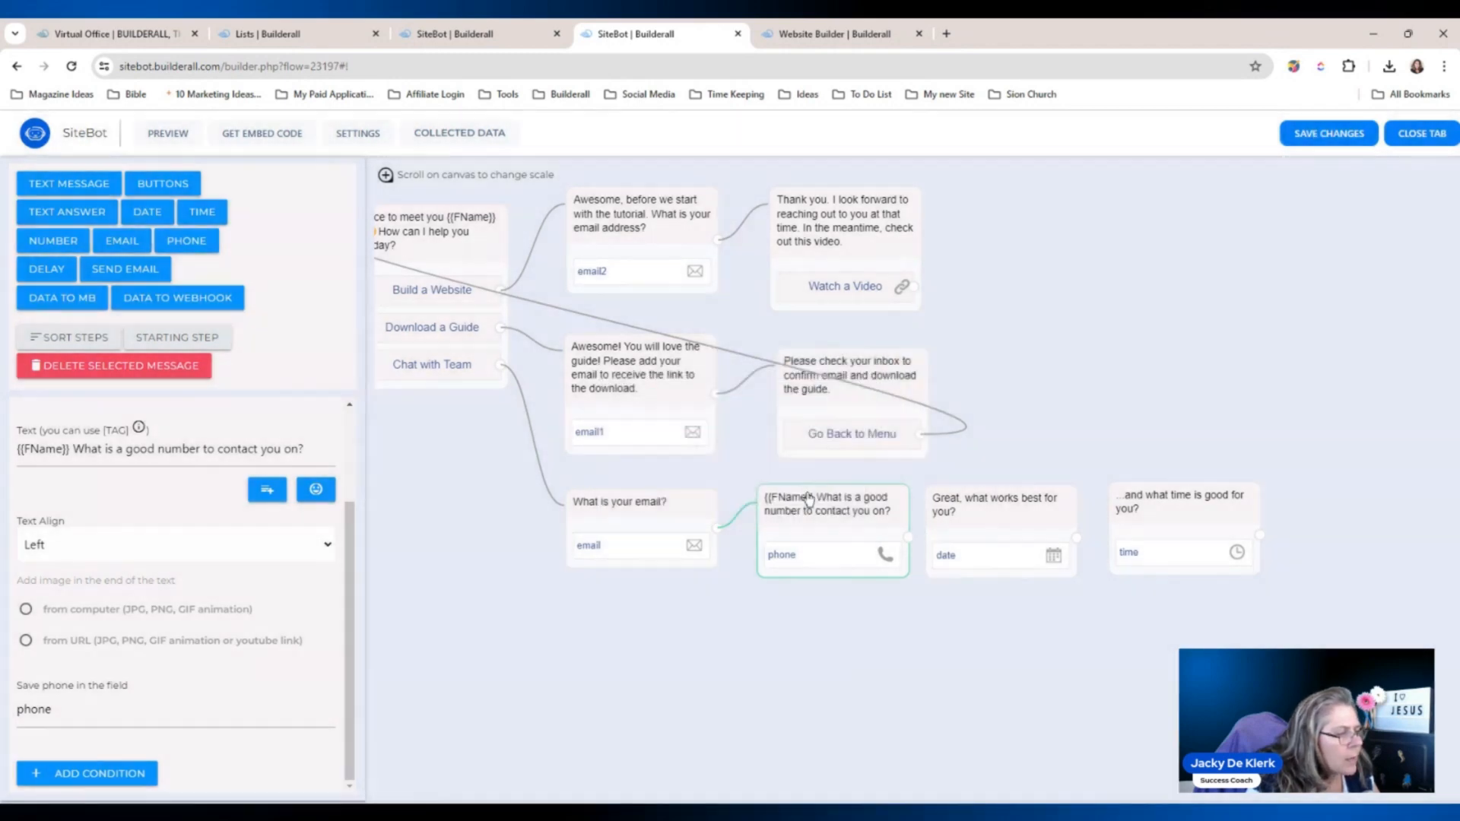
pyautogui.click(71, 66)
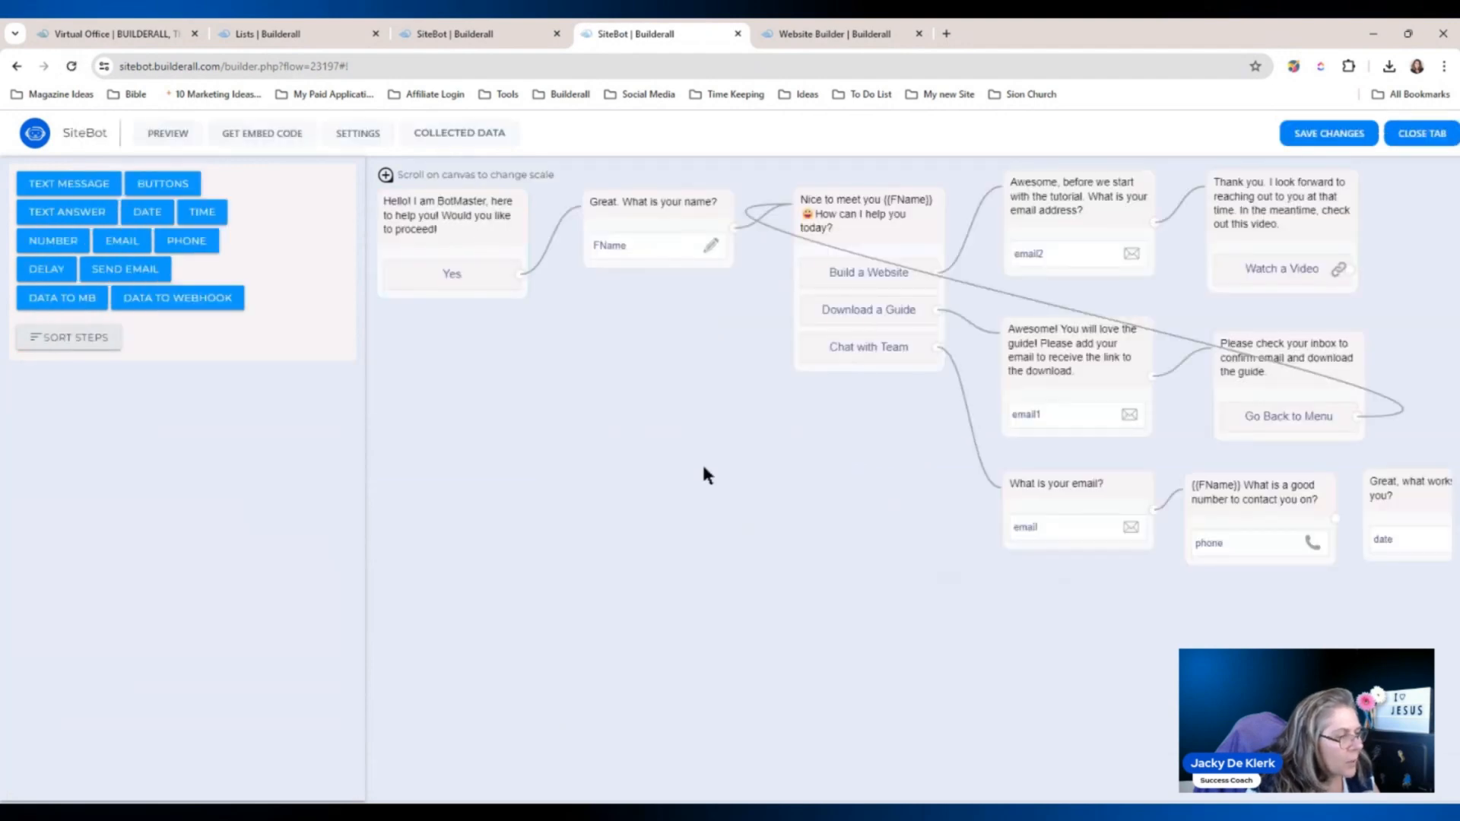
pyautogui.moveTo(947, 550); pyautogui.dragTo(333, 504)
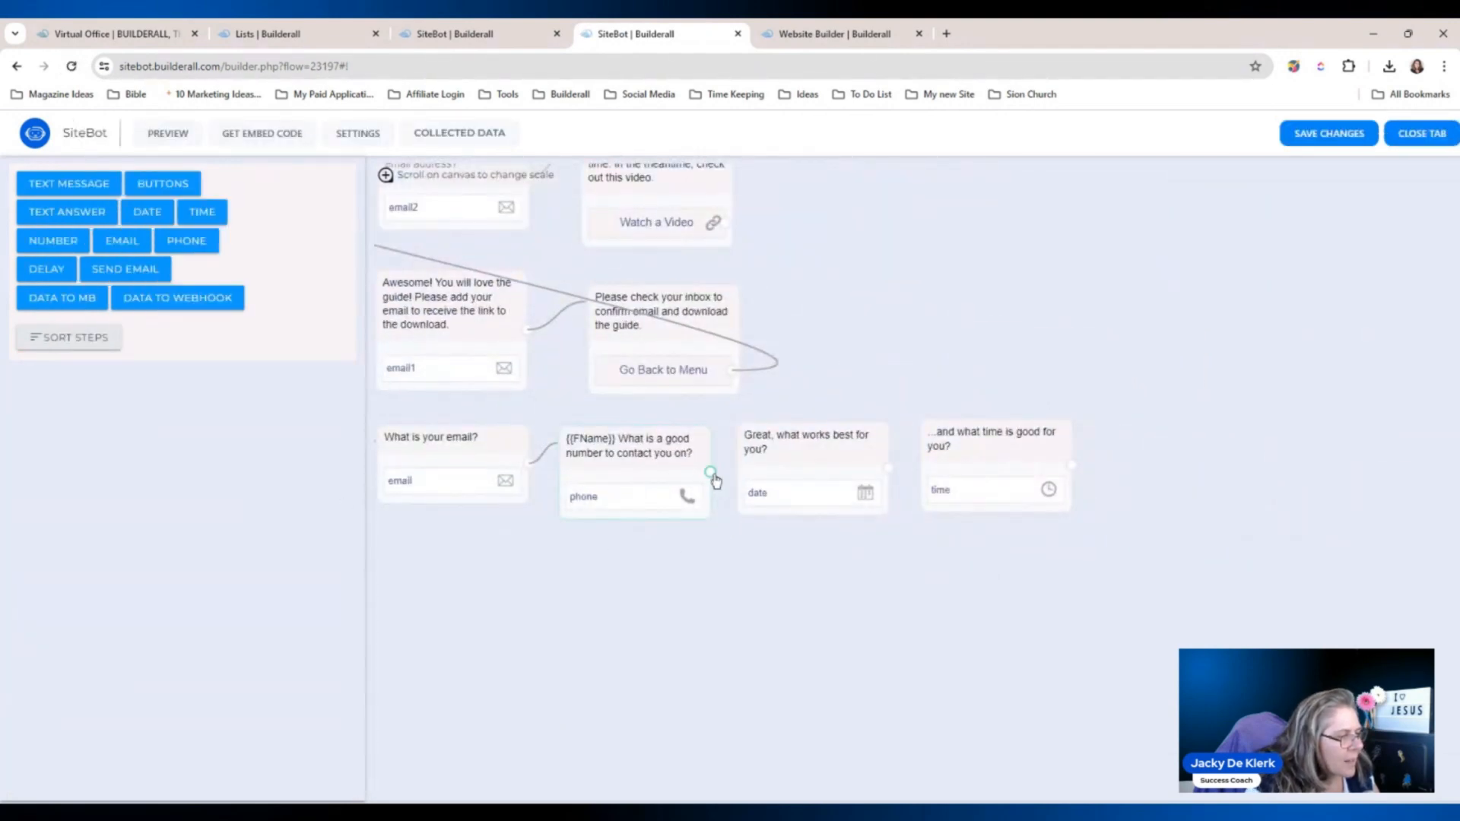
pyautogui.moveTo(709, 473); pyautogui.dragTo(1054, 456)
pyautogui.moveTo(879, 601); pyautogui.dragTo(942, 601)
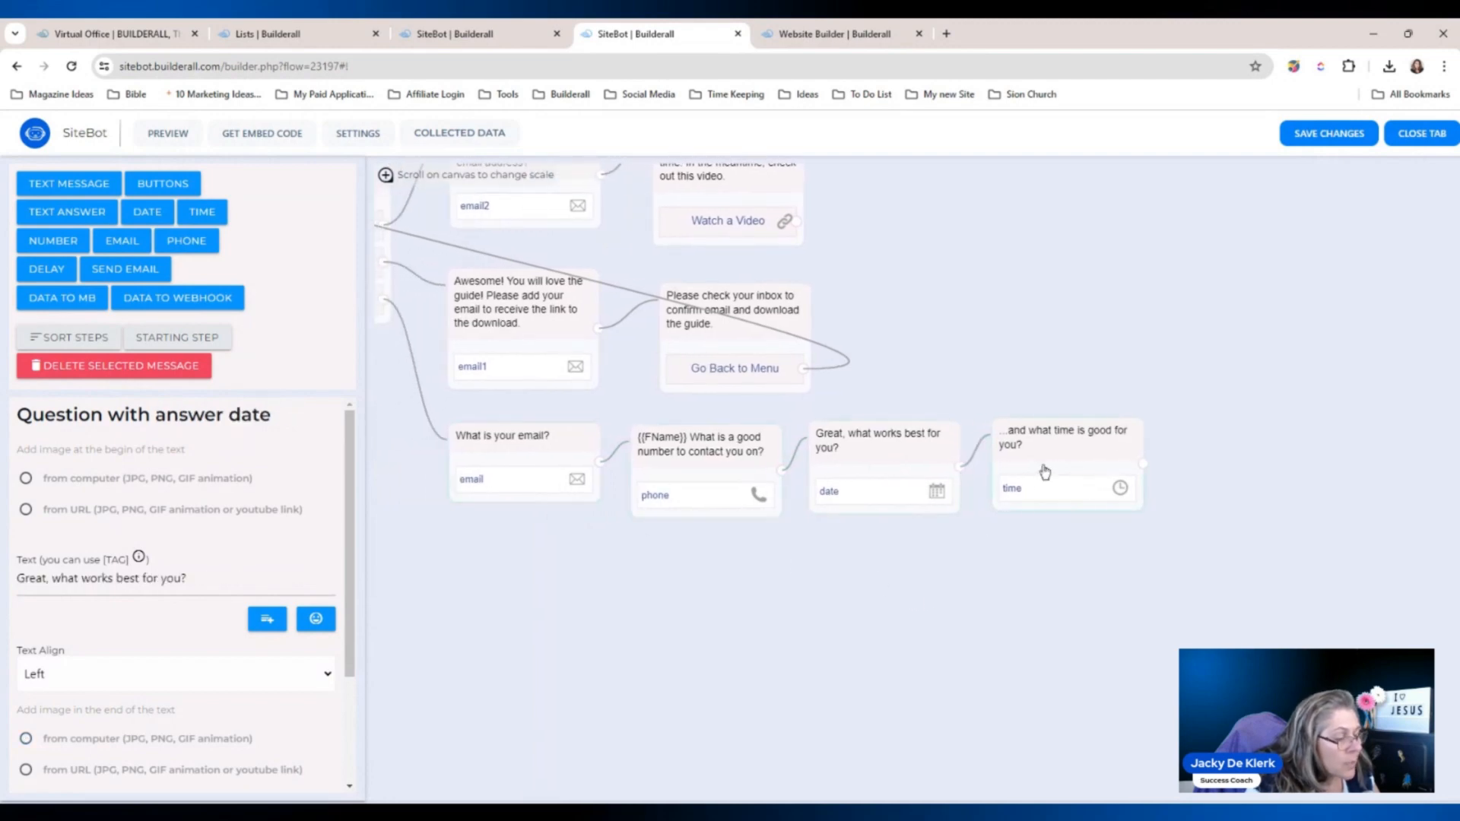
pyautogui.moveTo(932, 578); pyautogui.dragTo(943, 594)
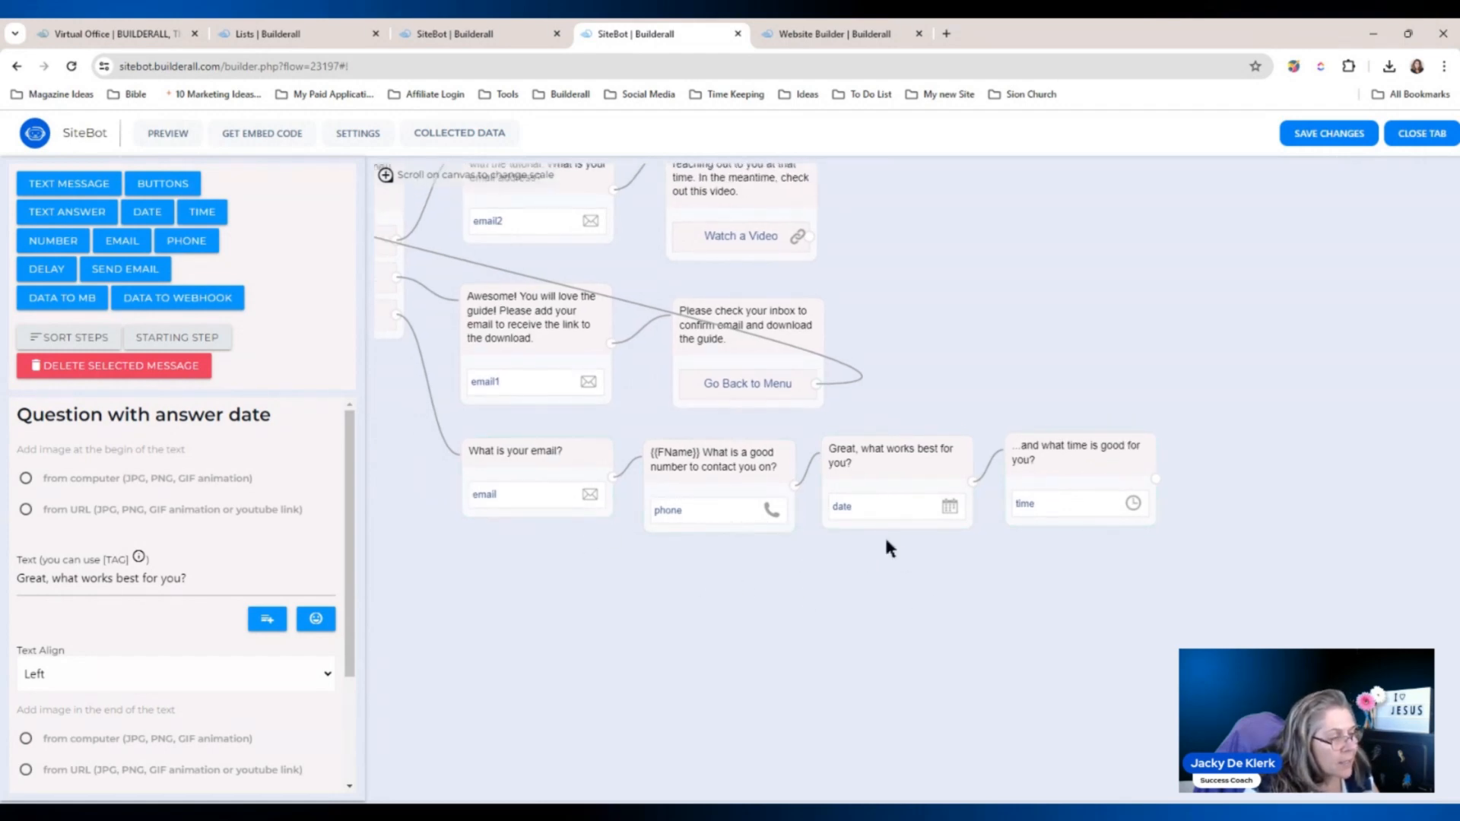
pyautogui.moveTo(1003, 575); pyautogui.dragTo(858, 578)
pyautogui.click(506, 492)
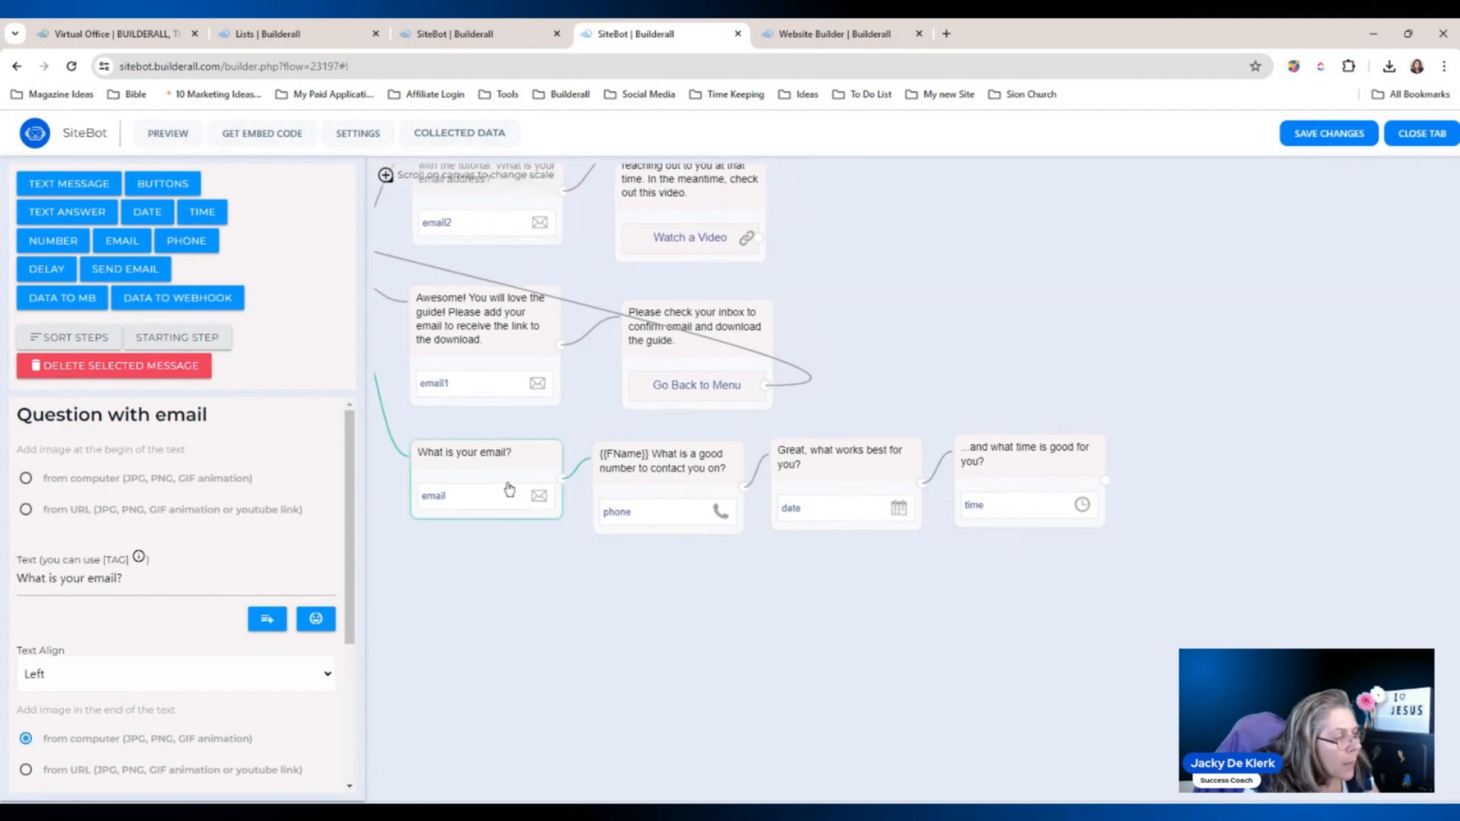
pyautogui.moveTo(506, 493); pyautogui.dragTo(511, 490)
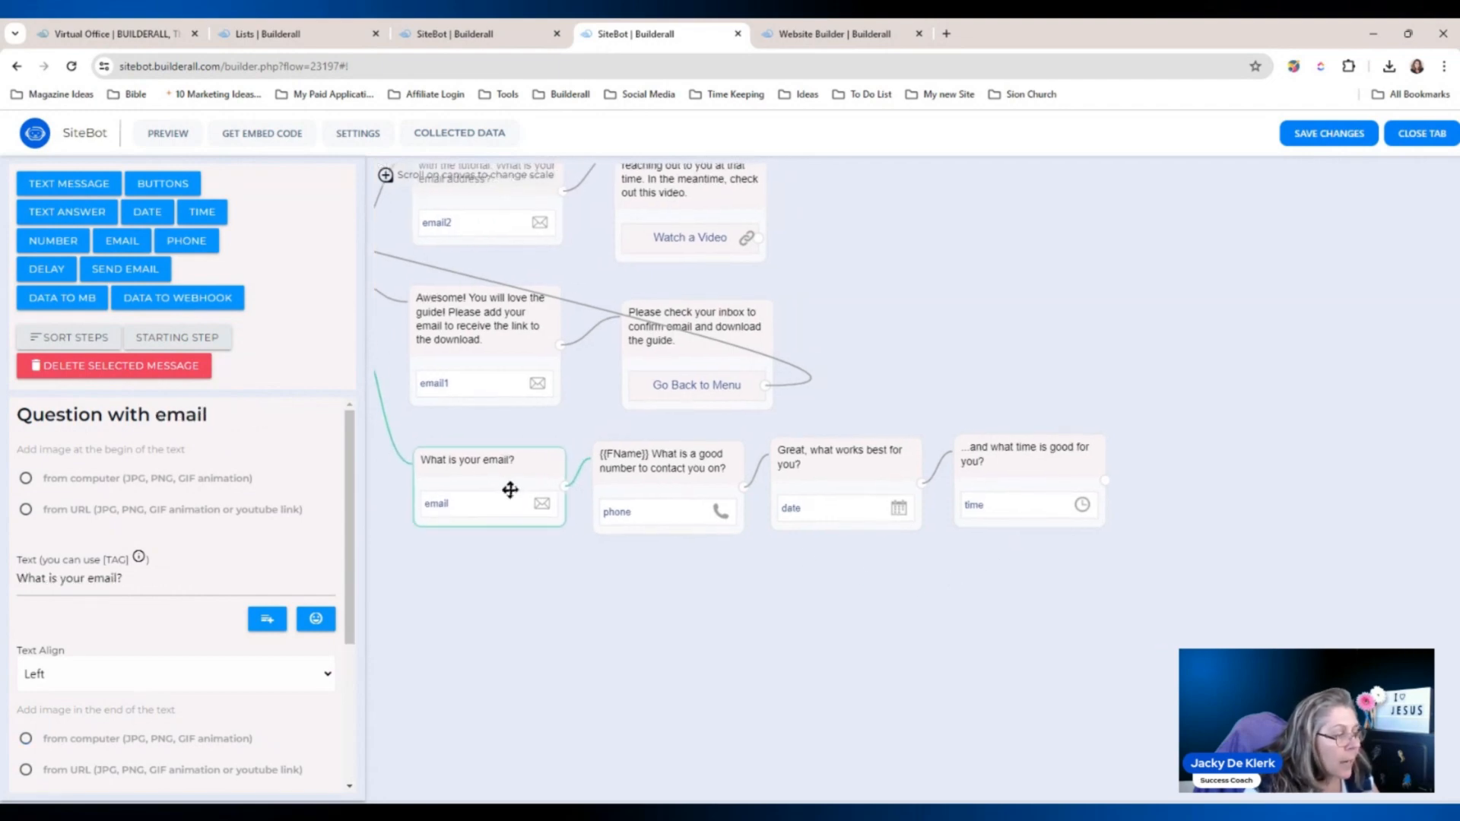
pyautogui.click(631, 564)
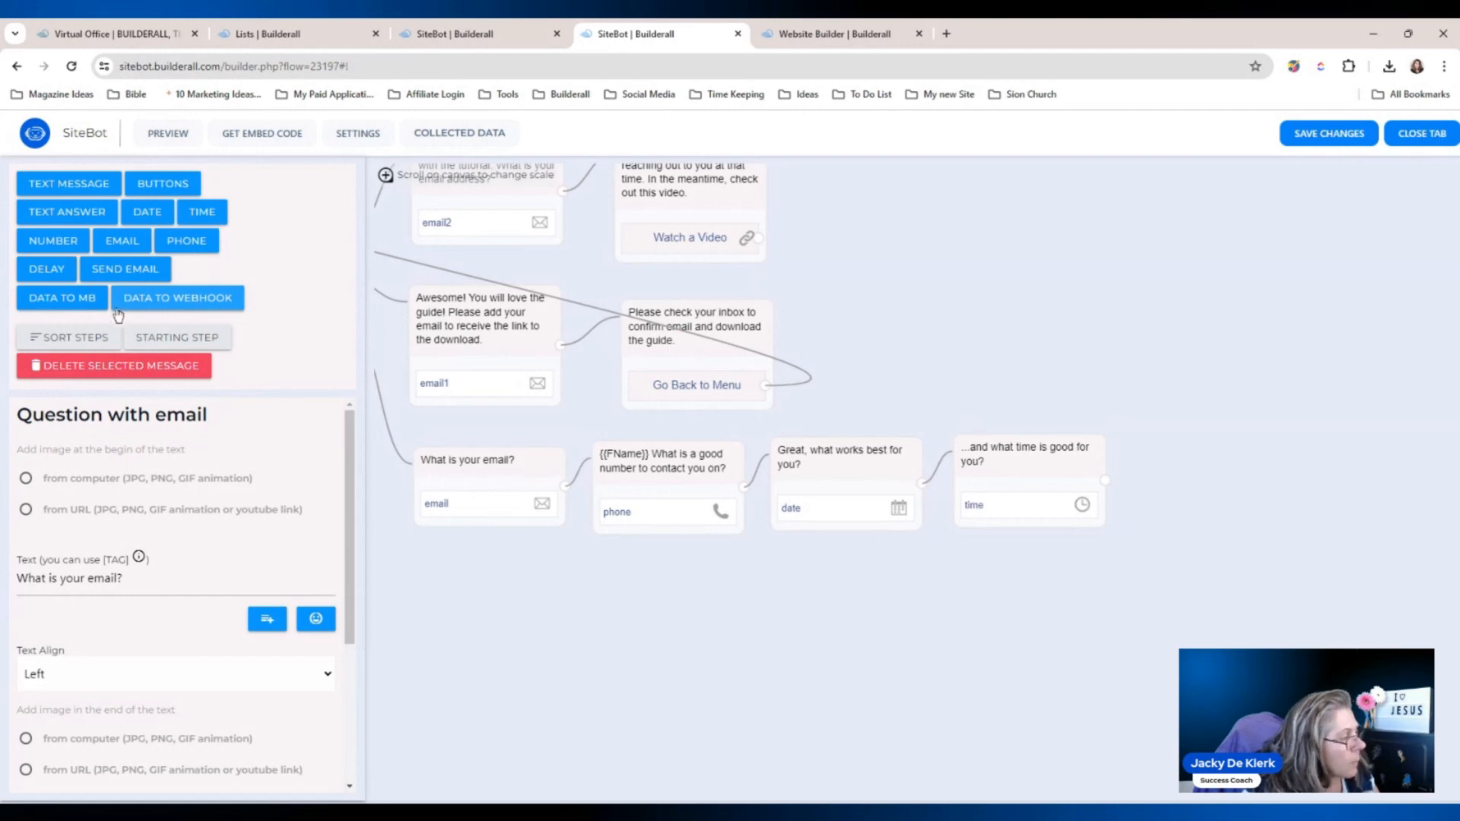
# Place a Send data to MB list step after the time question and delete a trial webhook step.
pyautogui.click(61, 300)
pyautogui.moveTo(904, 421); pyautogui.dragTo(1172, 478)
pyautogui.click(163, 300)
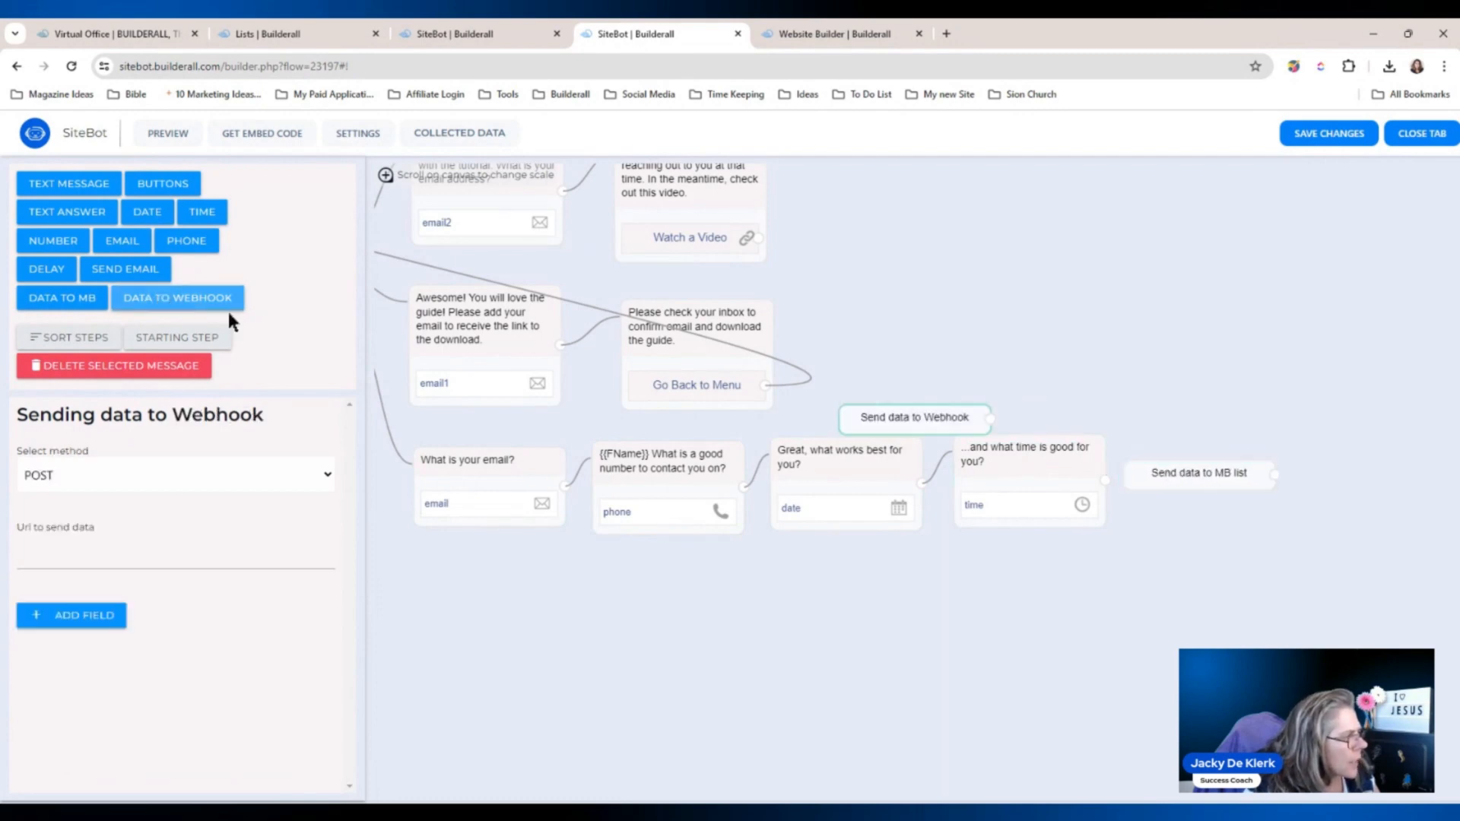
pyautogui.moveTo(897, 420); pyautogui.dragTo(549, 621)
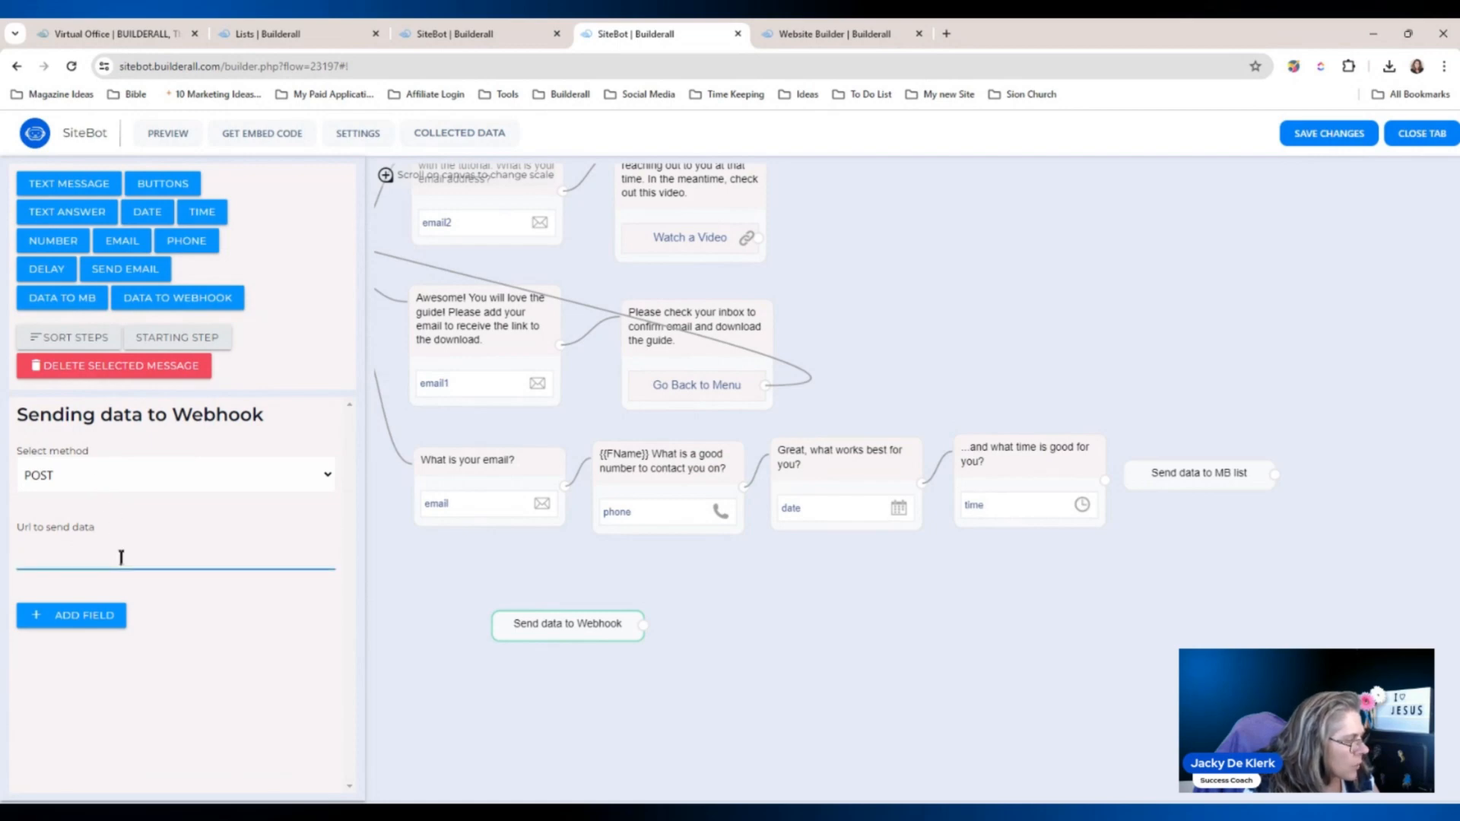
pyautogui.click(585, 622)
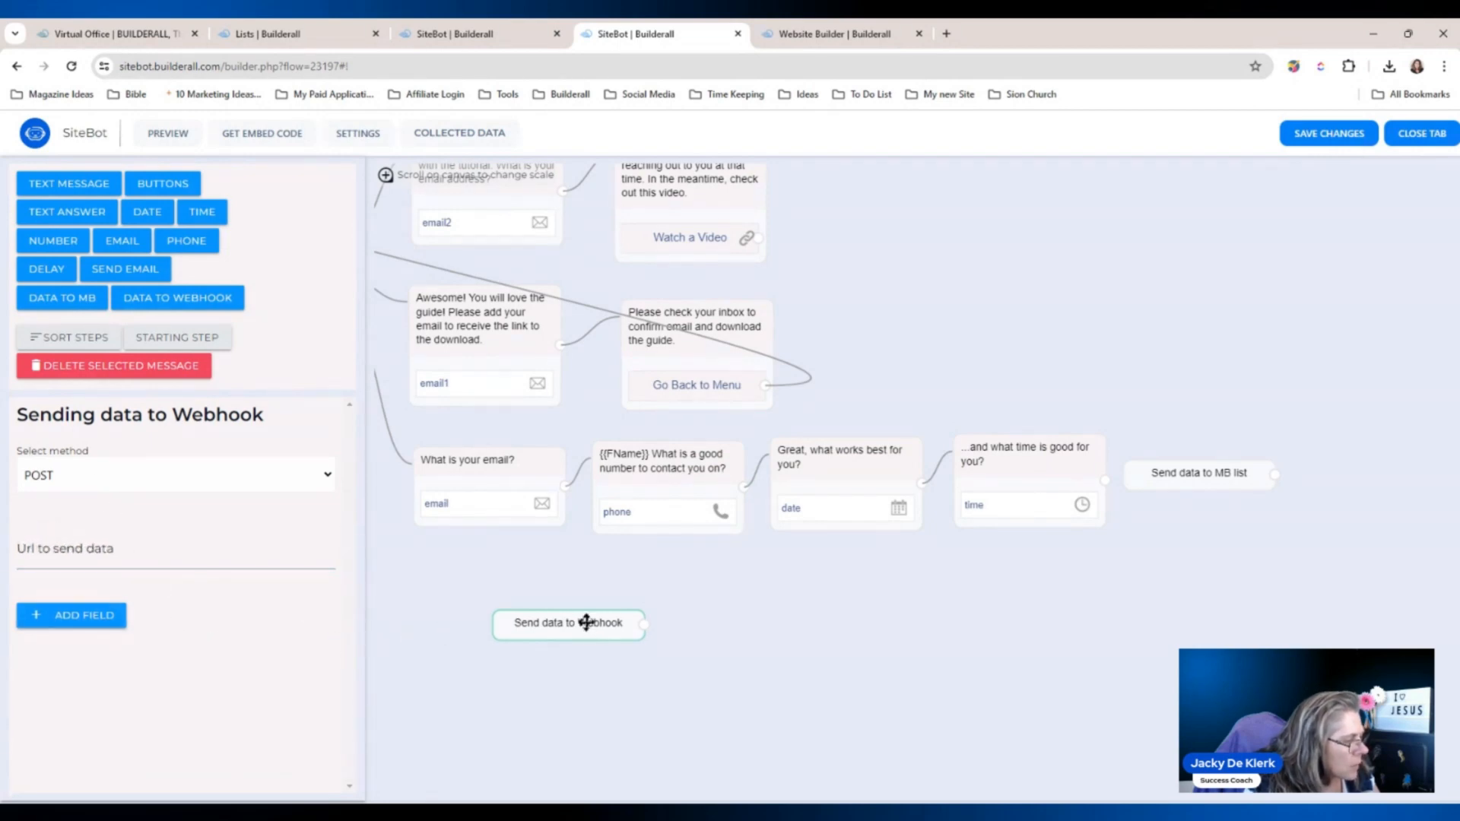
pyautogui.click(171, 366)
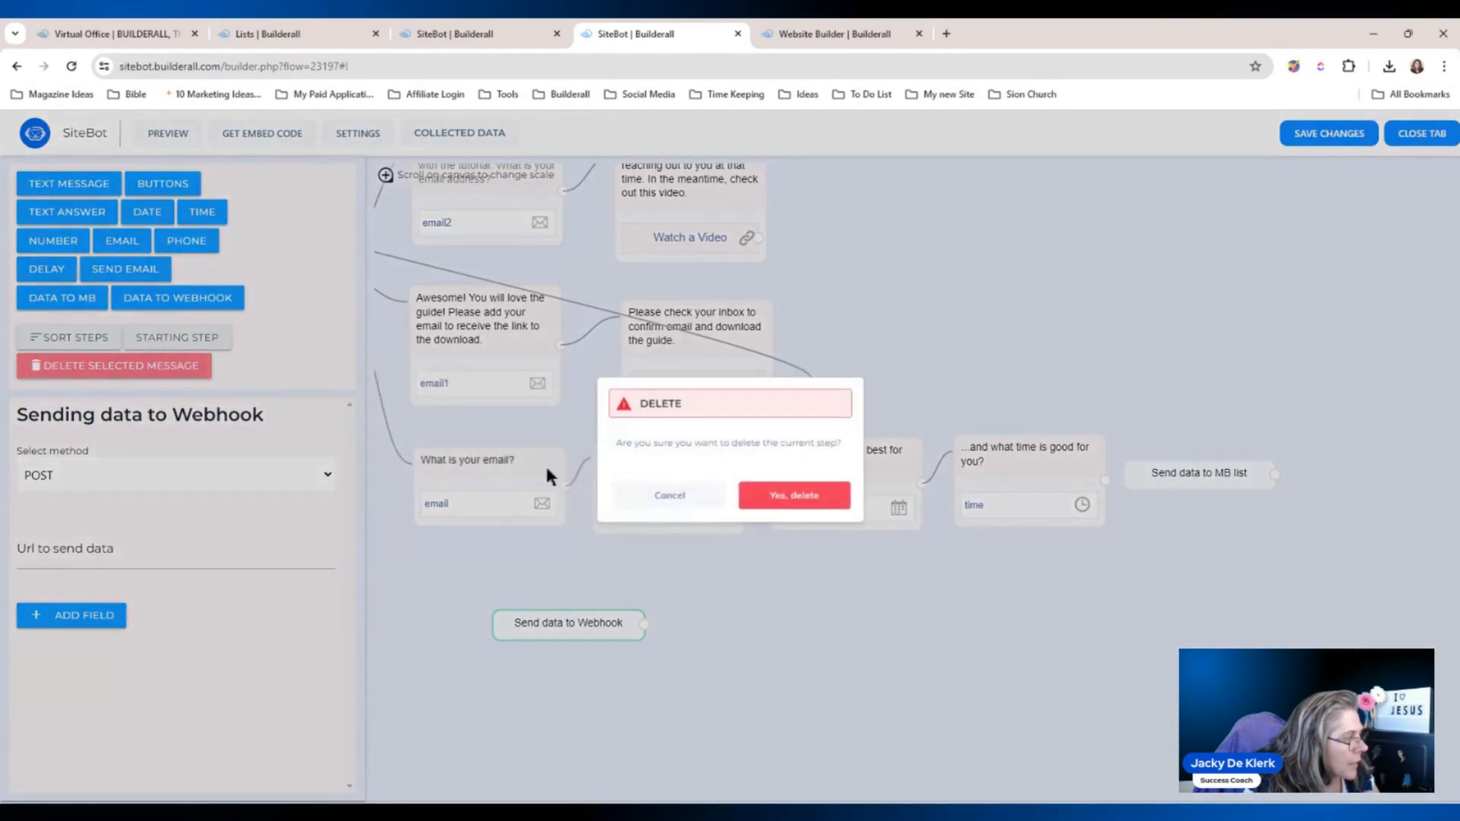
pyautogui.click(787, 497)
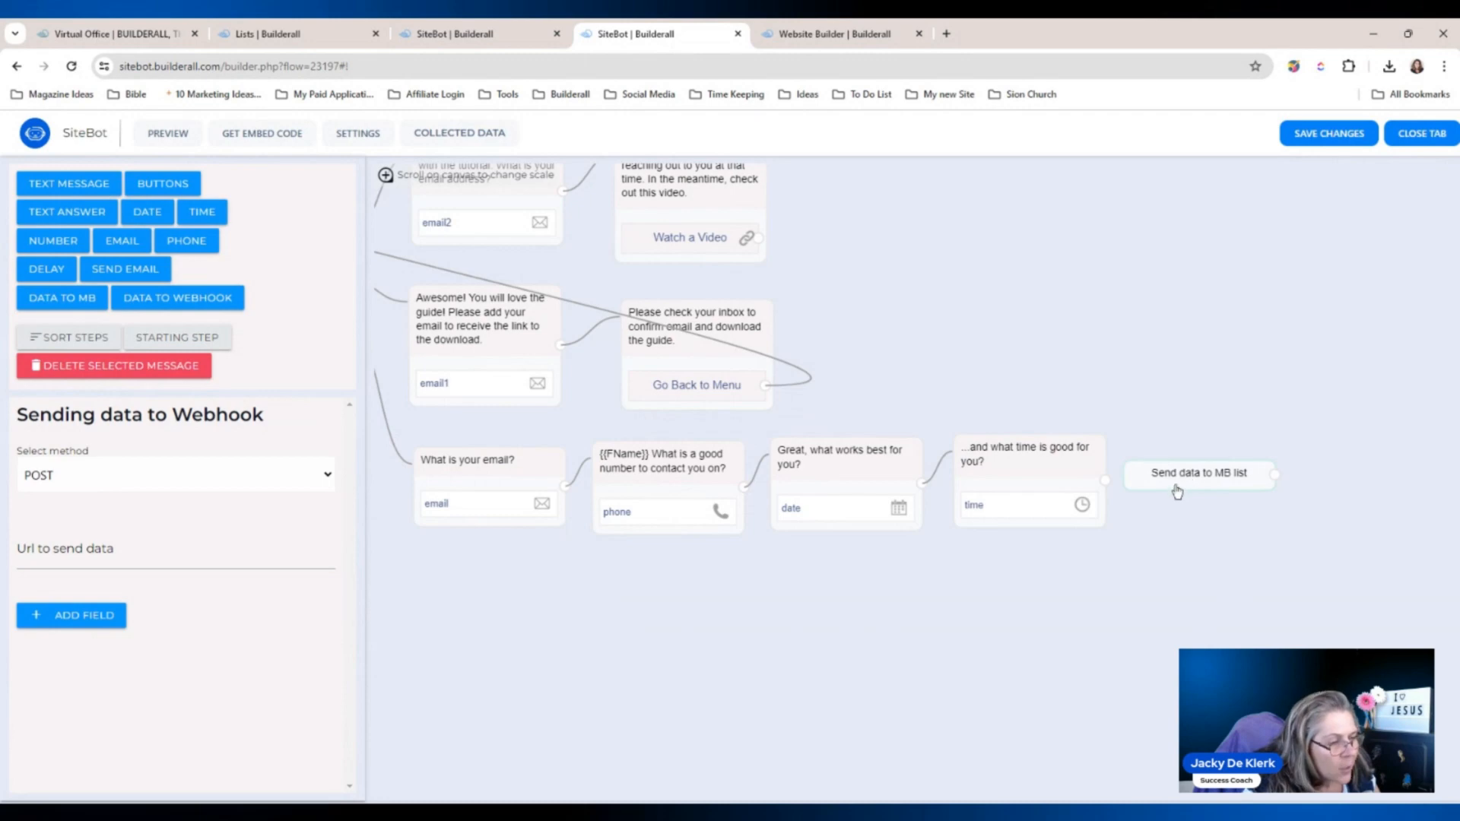
pyautogui.moveTo(1177, 489); pyautogui.dragTo(1195, 480)
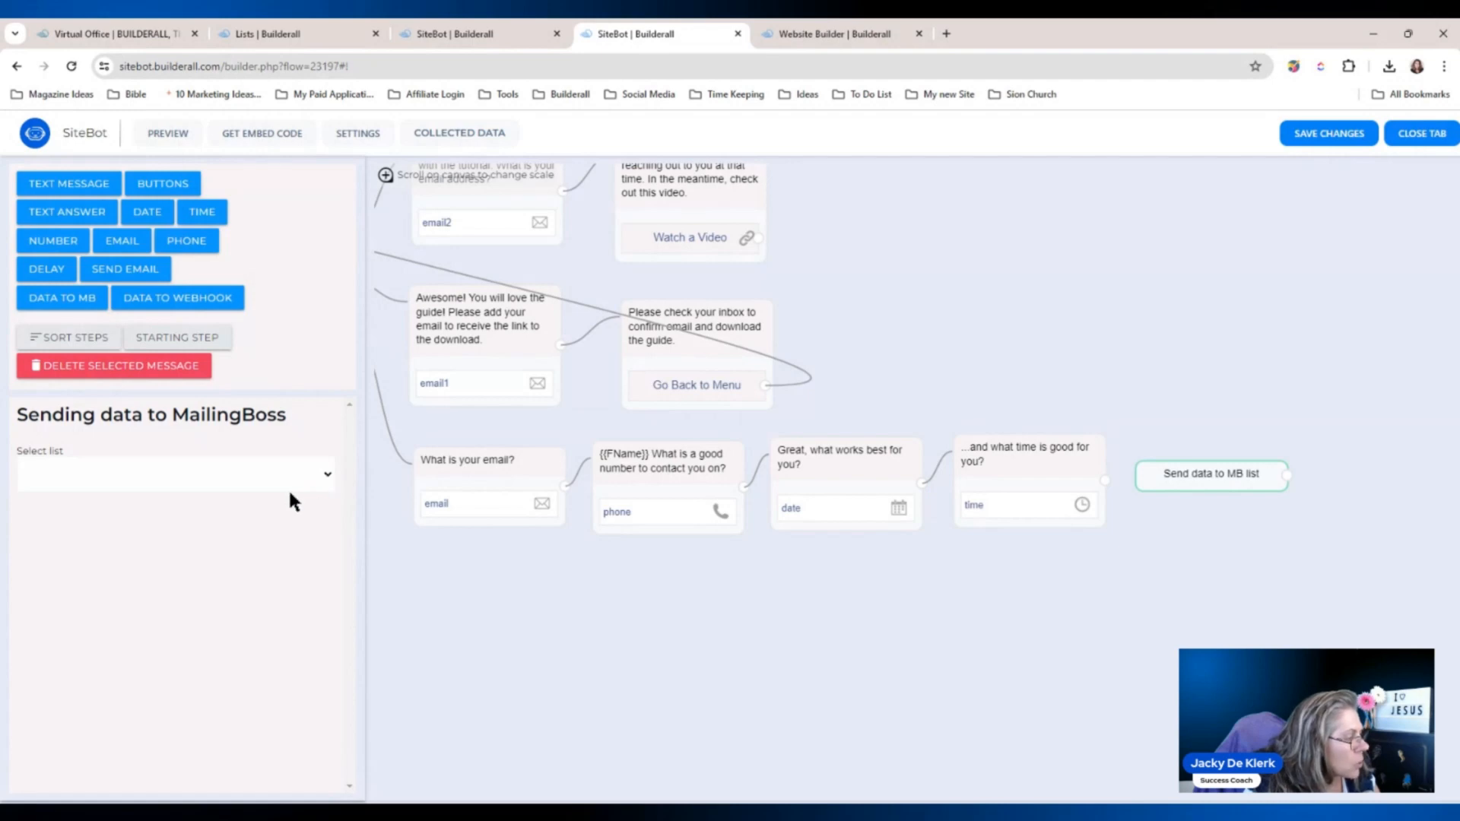
# Point the MailingBoss step at Default Form / Option 3, mapping EMAIL, DATE, TIME and PHONE.
pyautogui.click(165, 608)
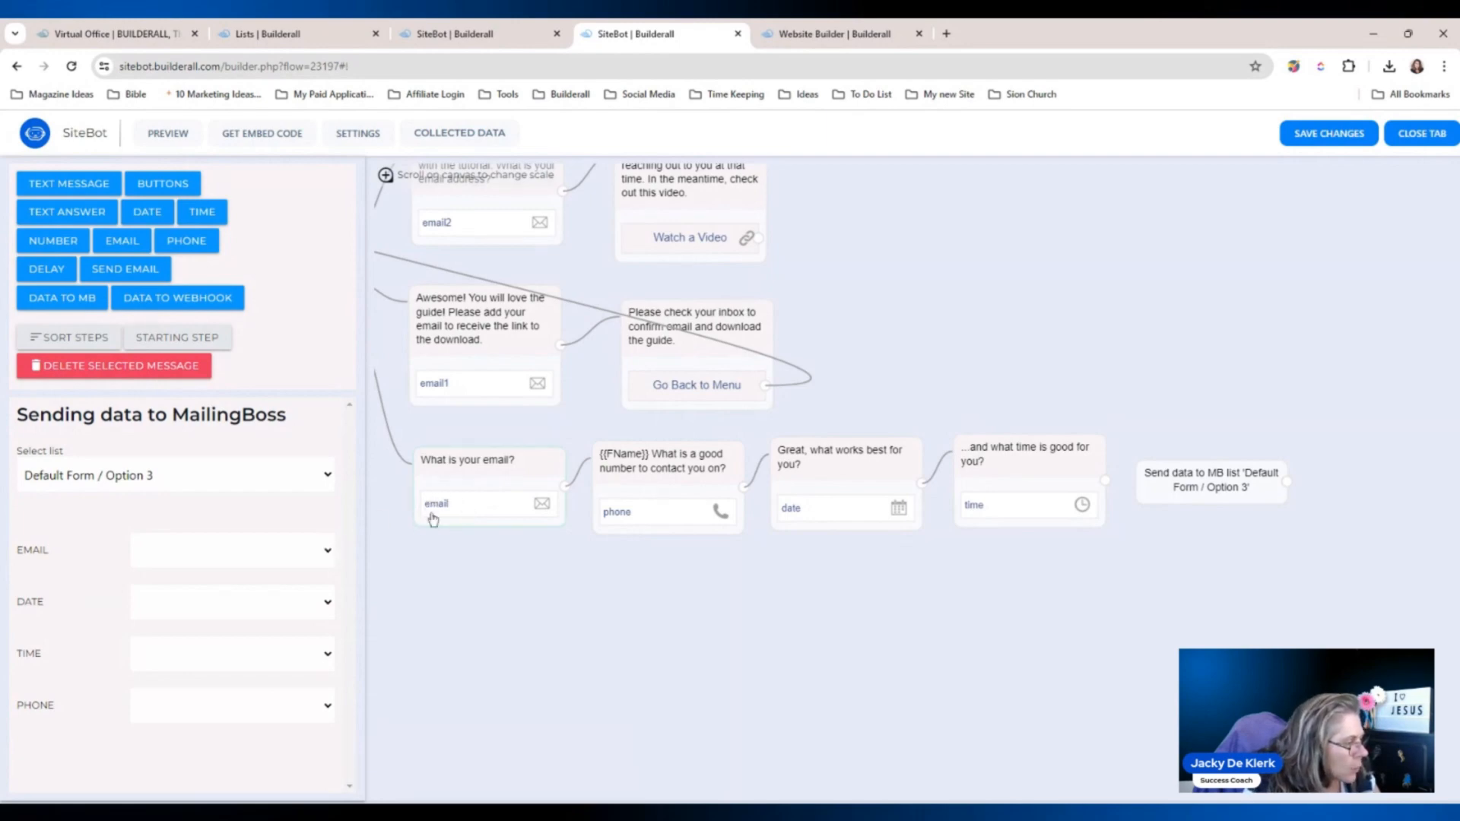
pyautogui.click(312, 578)
pyautogui.click(647, 496)
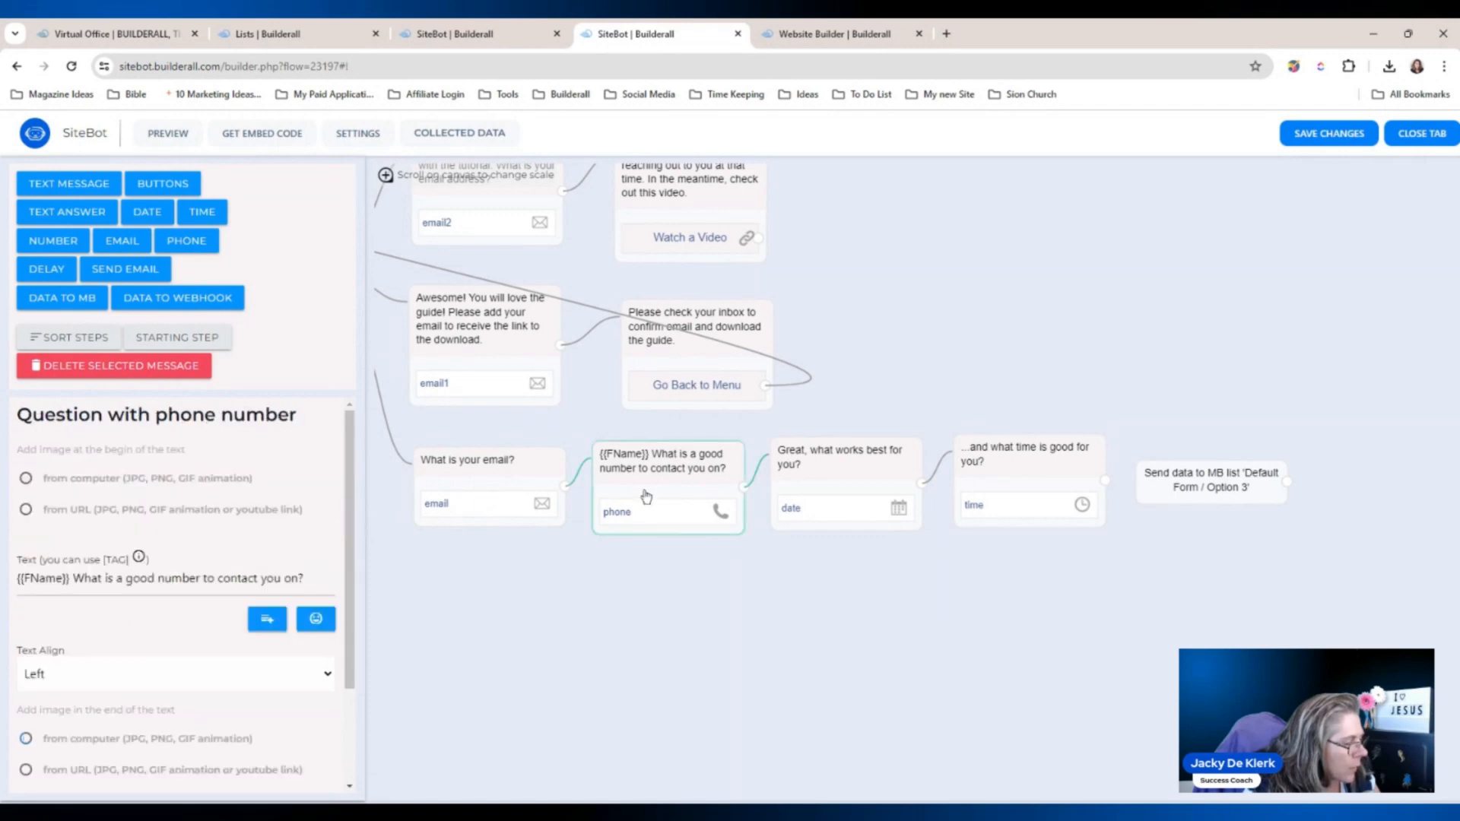
pyautogui.click(1141, 486)
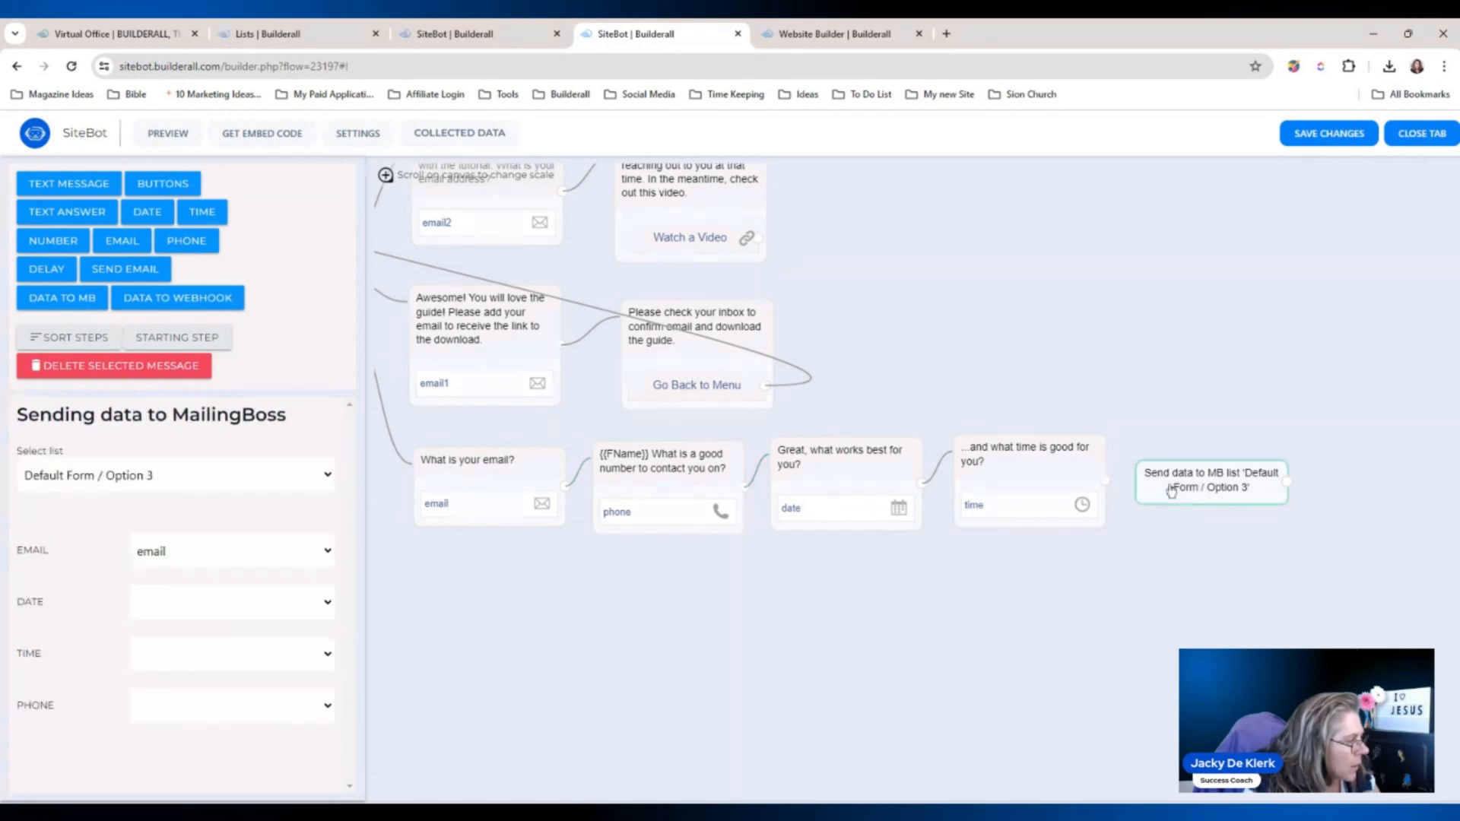
pyautogui.click(264, 615)
pyautogui.click(172, 790)
pyautogui.click(182, 655)
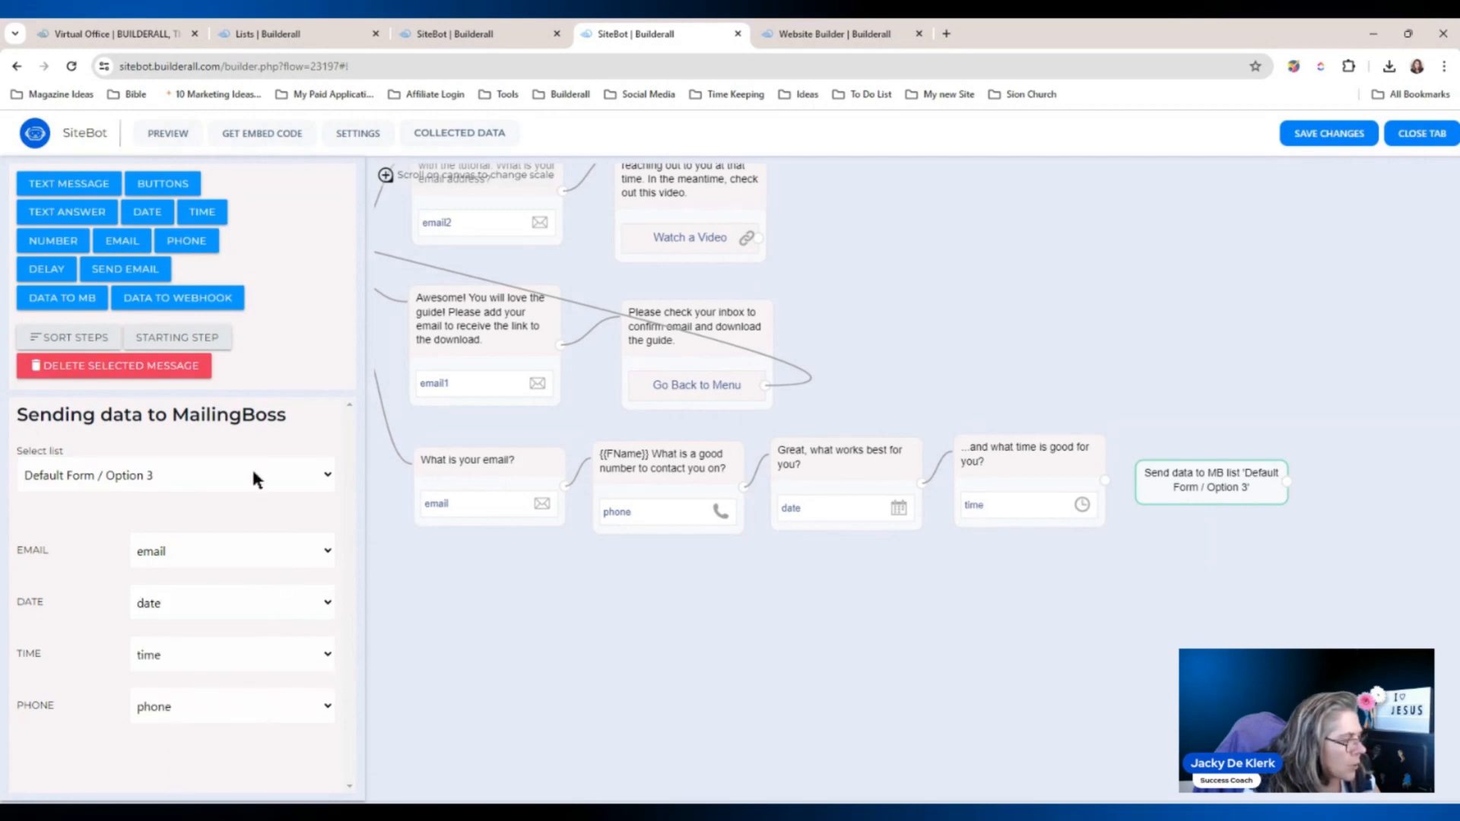
# Connect the time question onward to the MailingBoss step.
pyautogui.click(1089, 551)
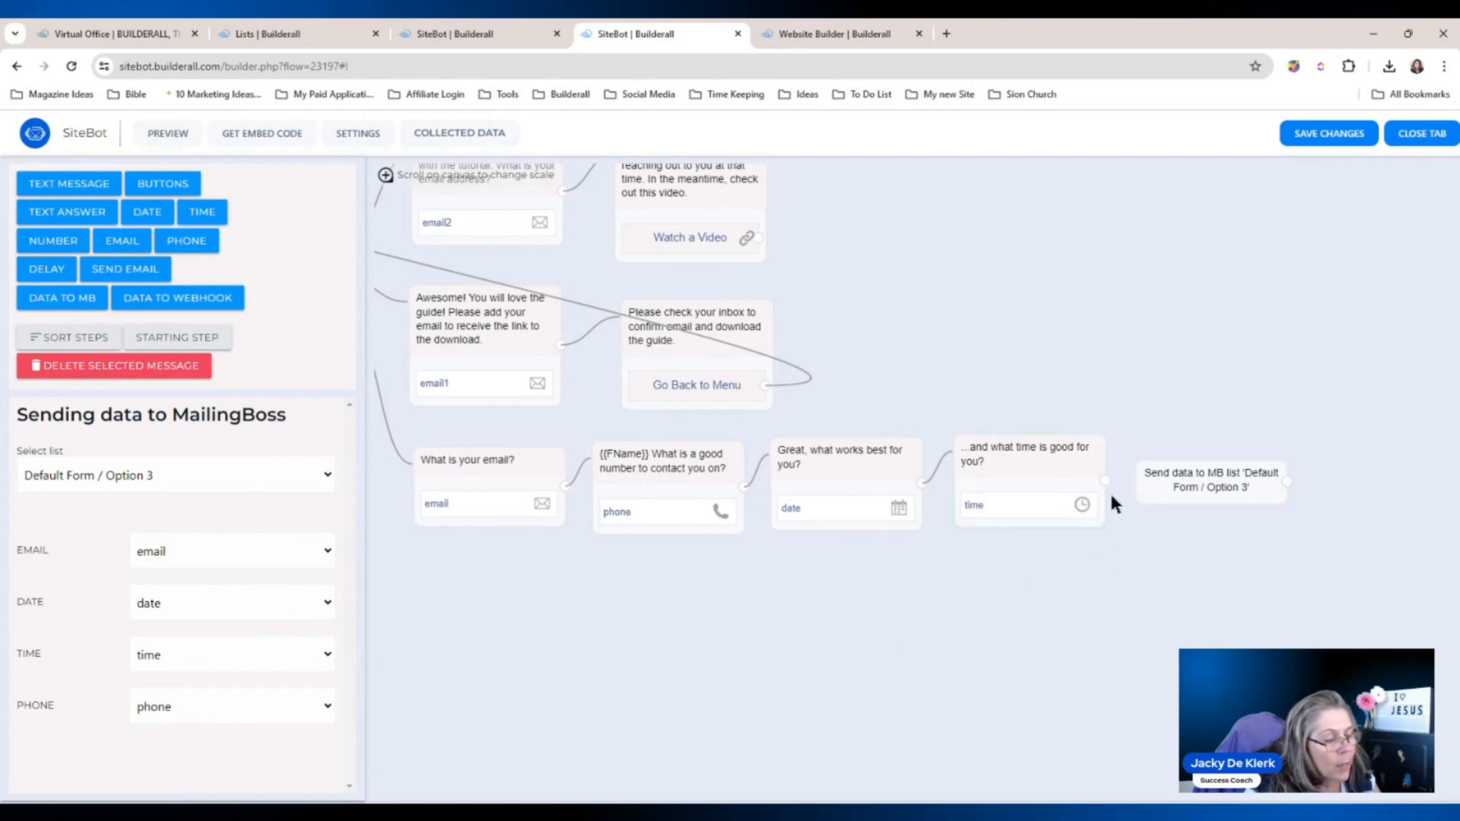
pyautogui.moveTo(1106, 482); pyautogui.dragTo(1186, 485)
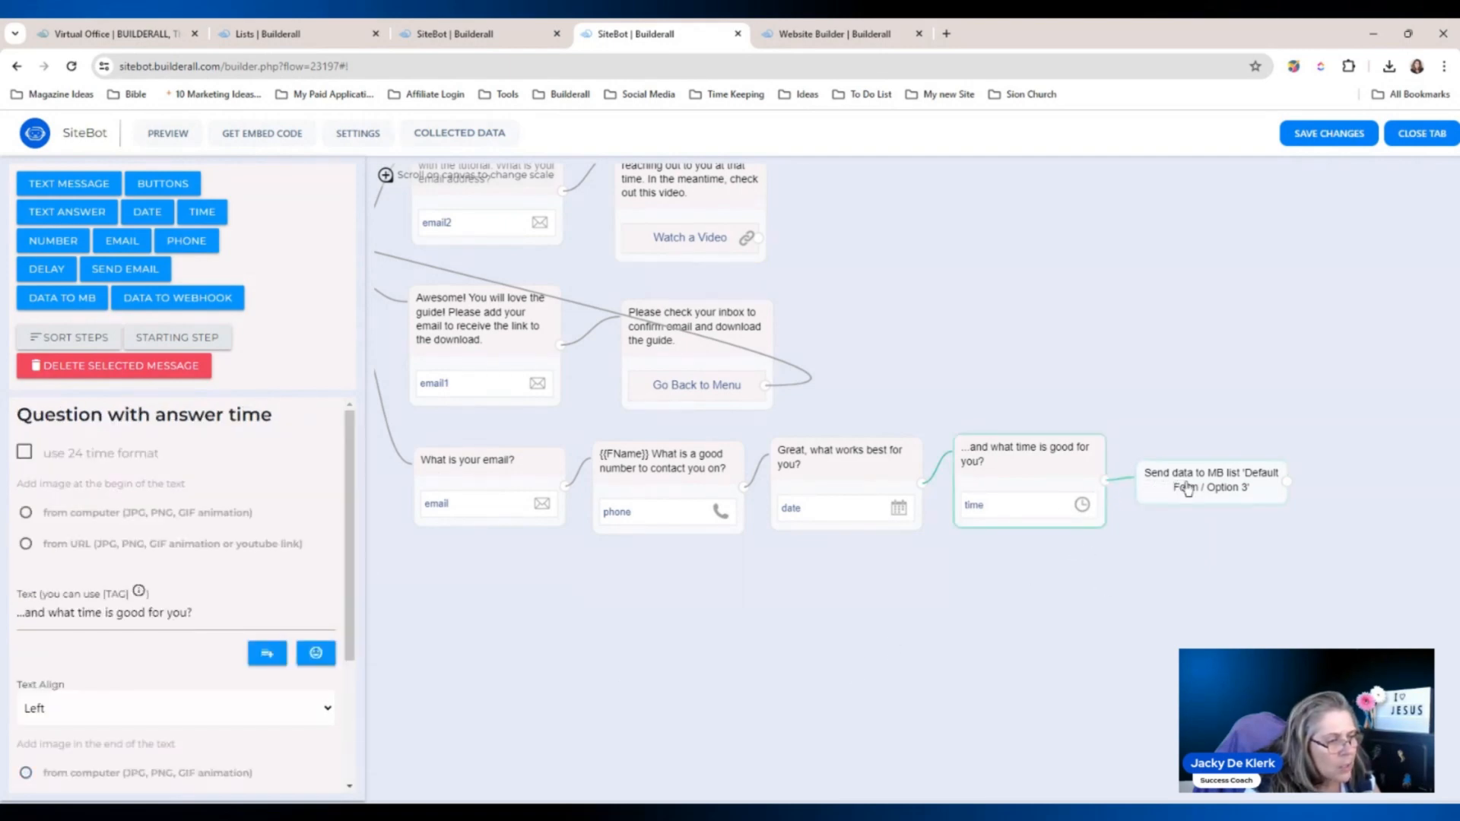
pyautogui.click(1078, 599)
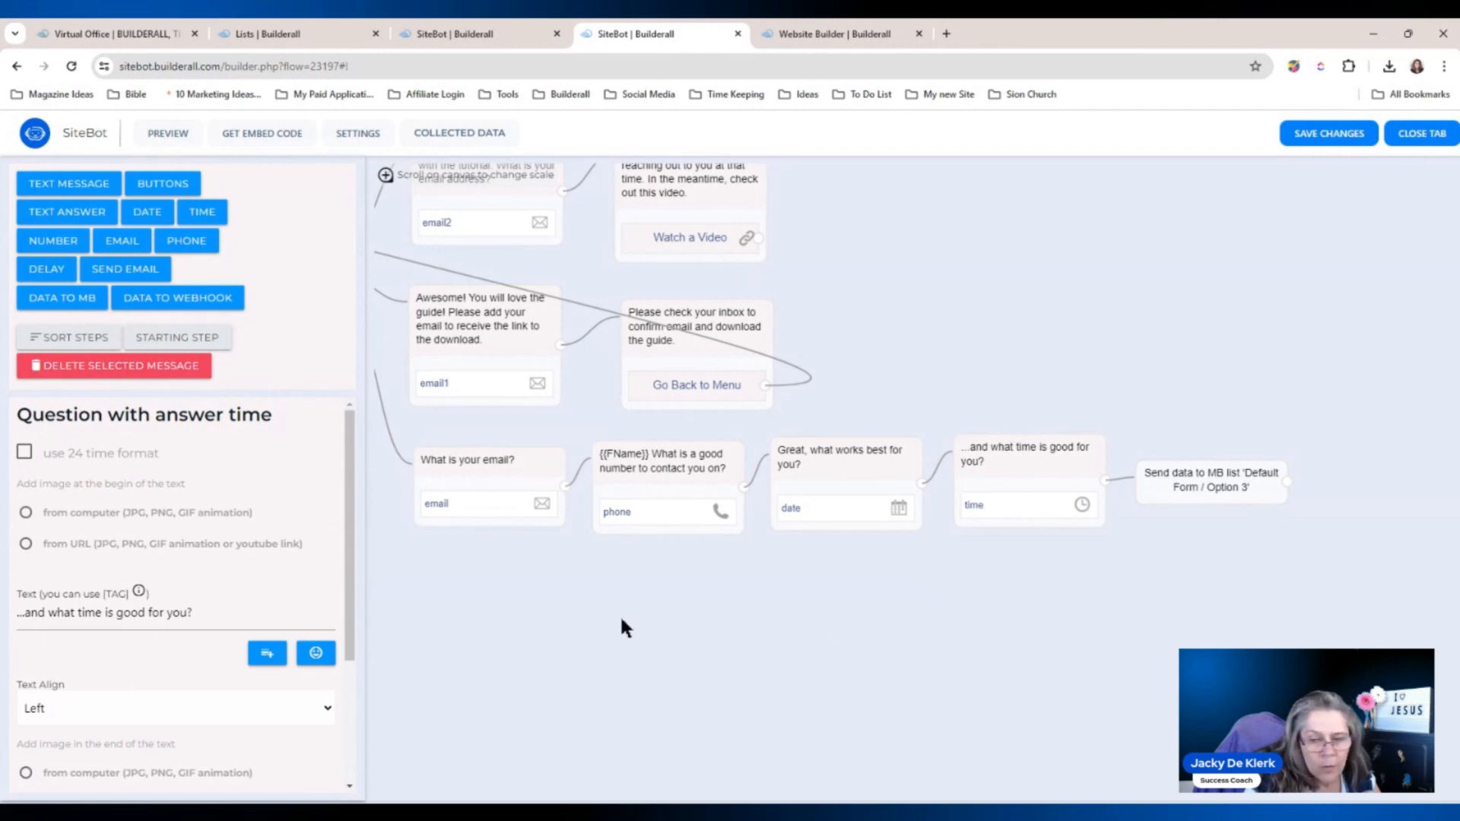
pyautogui.moveTo(919, 616); pyautogui.dragTo(776, 605)
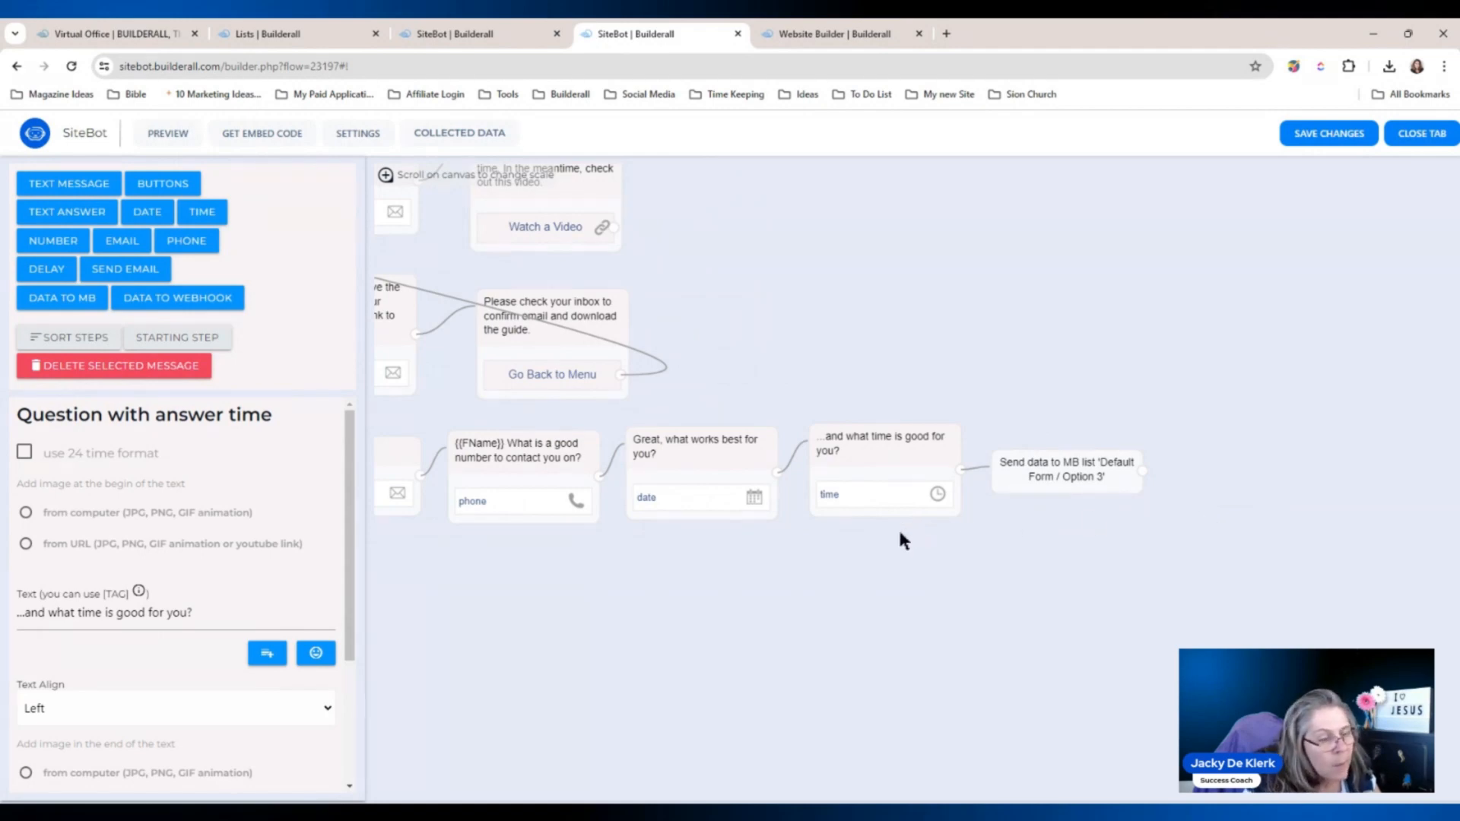
# Save the flow, dismiss the Success message, and zoom out to view the whole flow.
pyautogui.click(1328, 146)
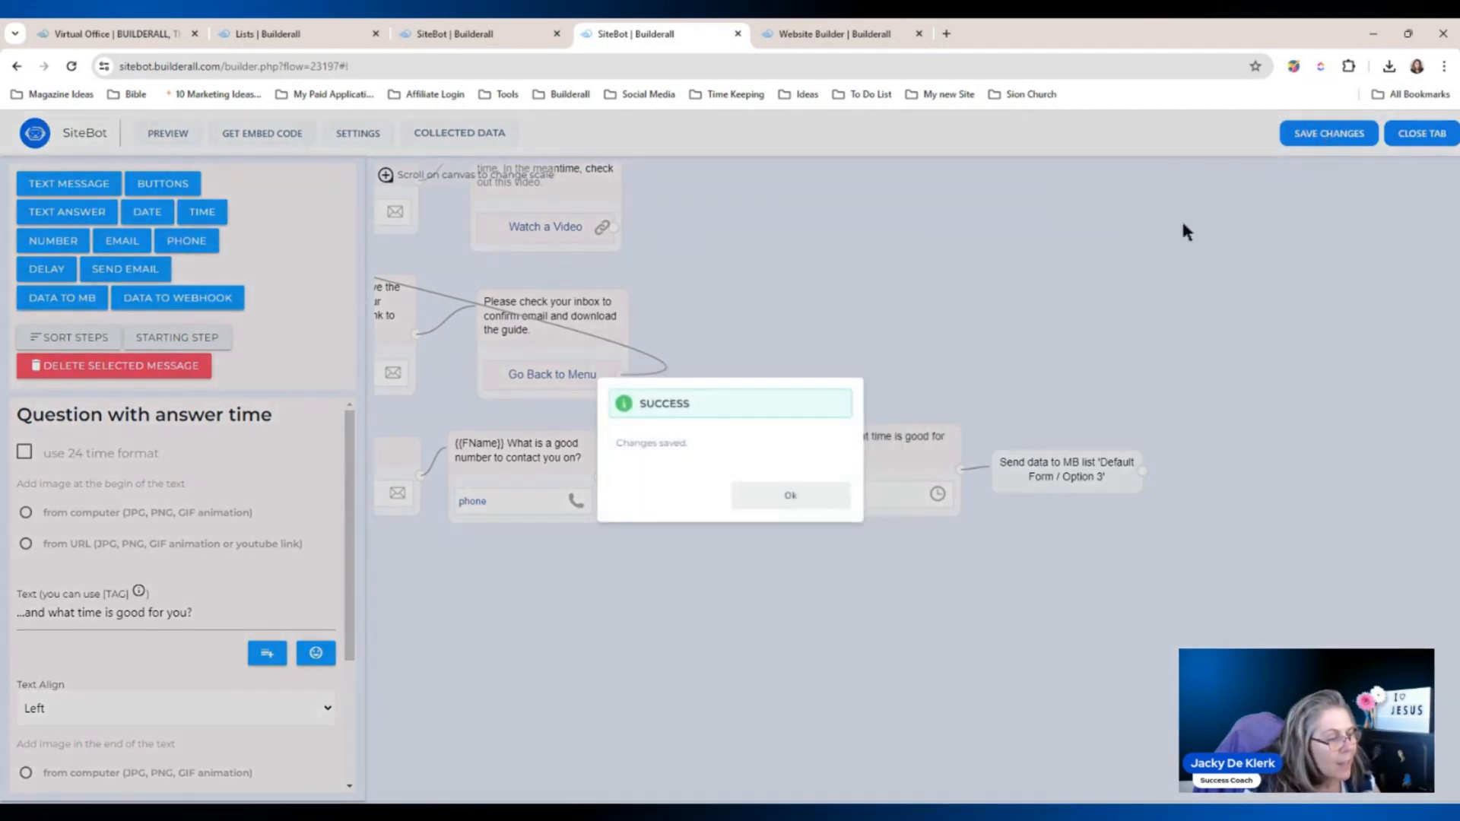
pyautogui.click(800, 496)
pyautogui.scroll(-5, 736, 342)
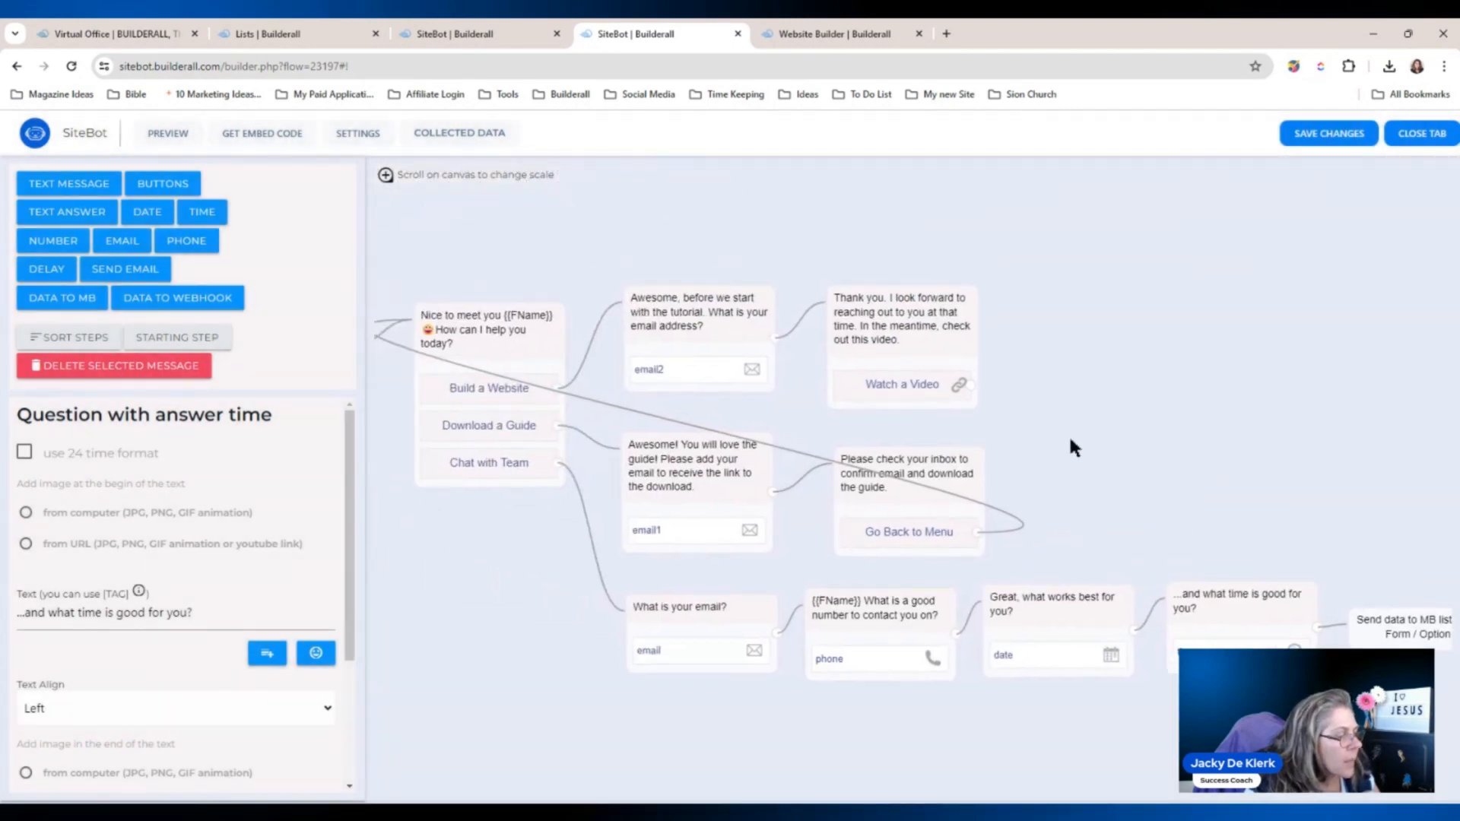
pyautogui.moveTo(1096, 386); pyautogui.dragTo(1150, 320)
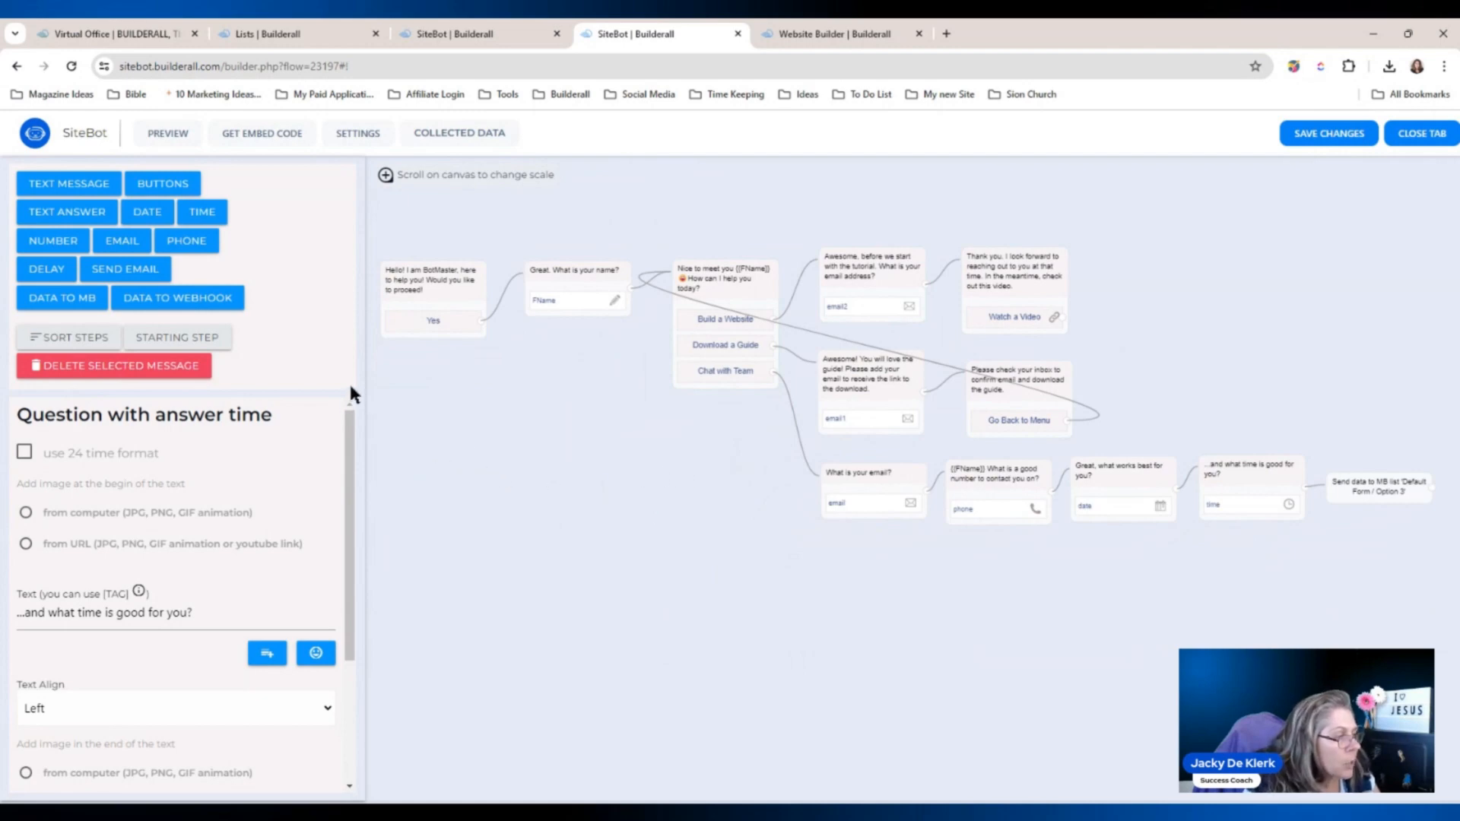
# Upload the red robot avatar, make buttons red and answer bubbles blue, then save the appearance settings.
pyautogui.click(364, 135)
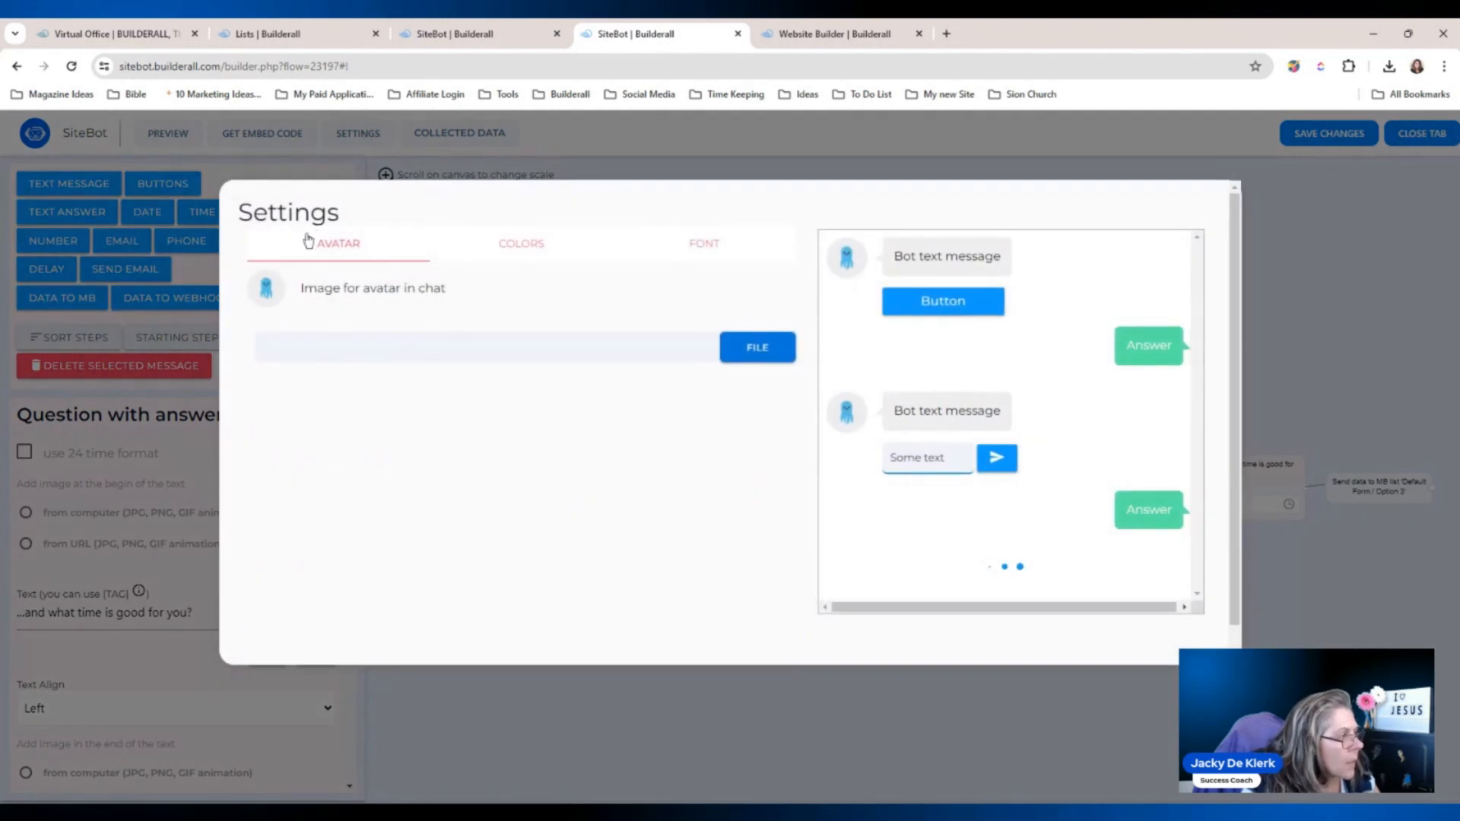
pyautogui.click(738, 356)
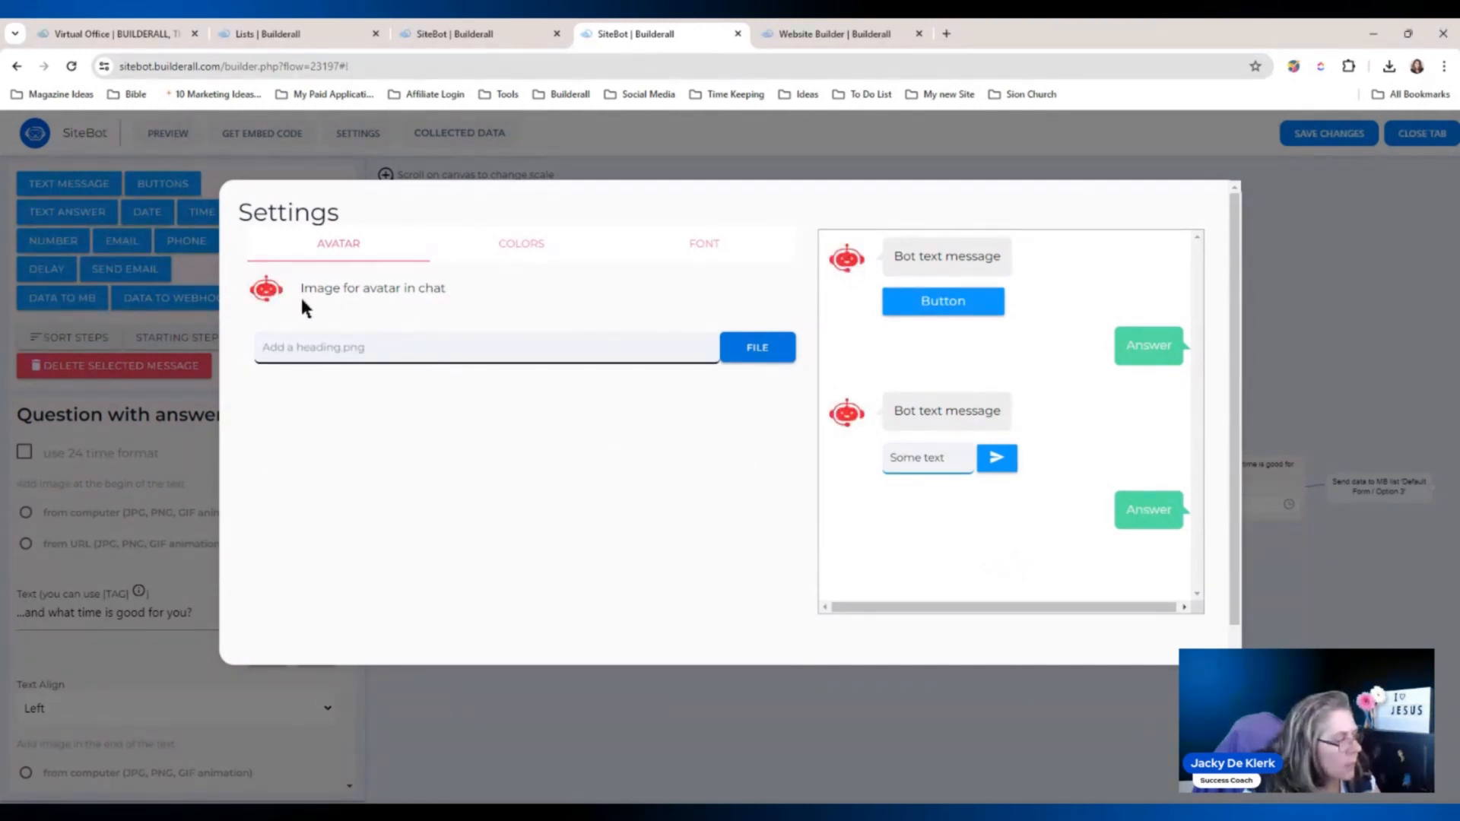
pyautogui.click(517, 251)
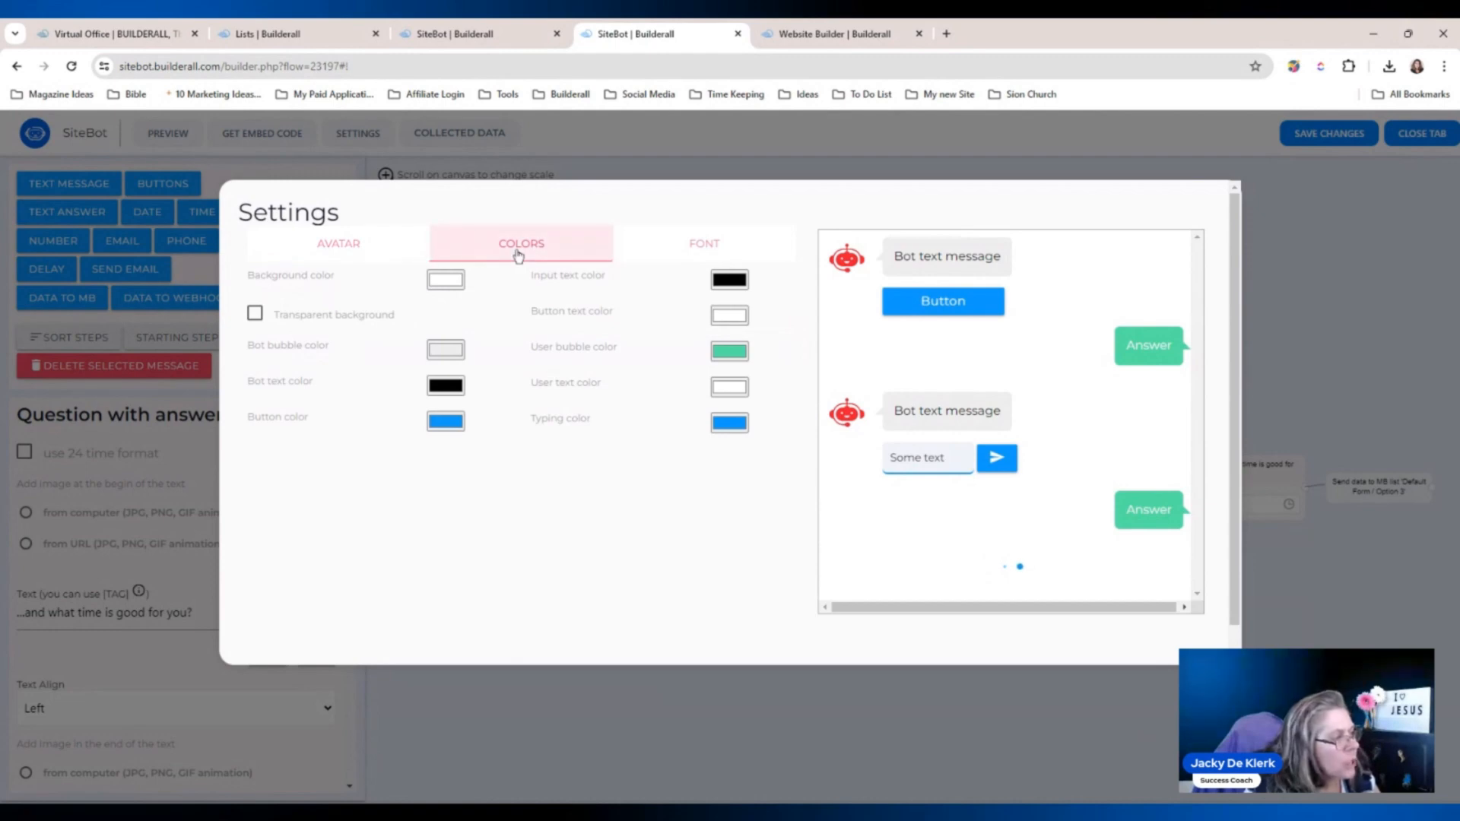
pyautogui.click(443, 431)
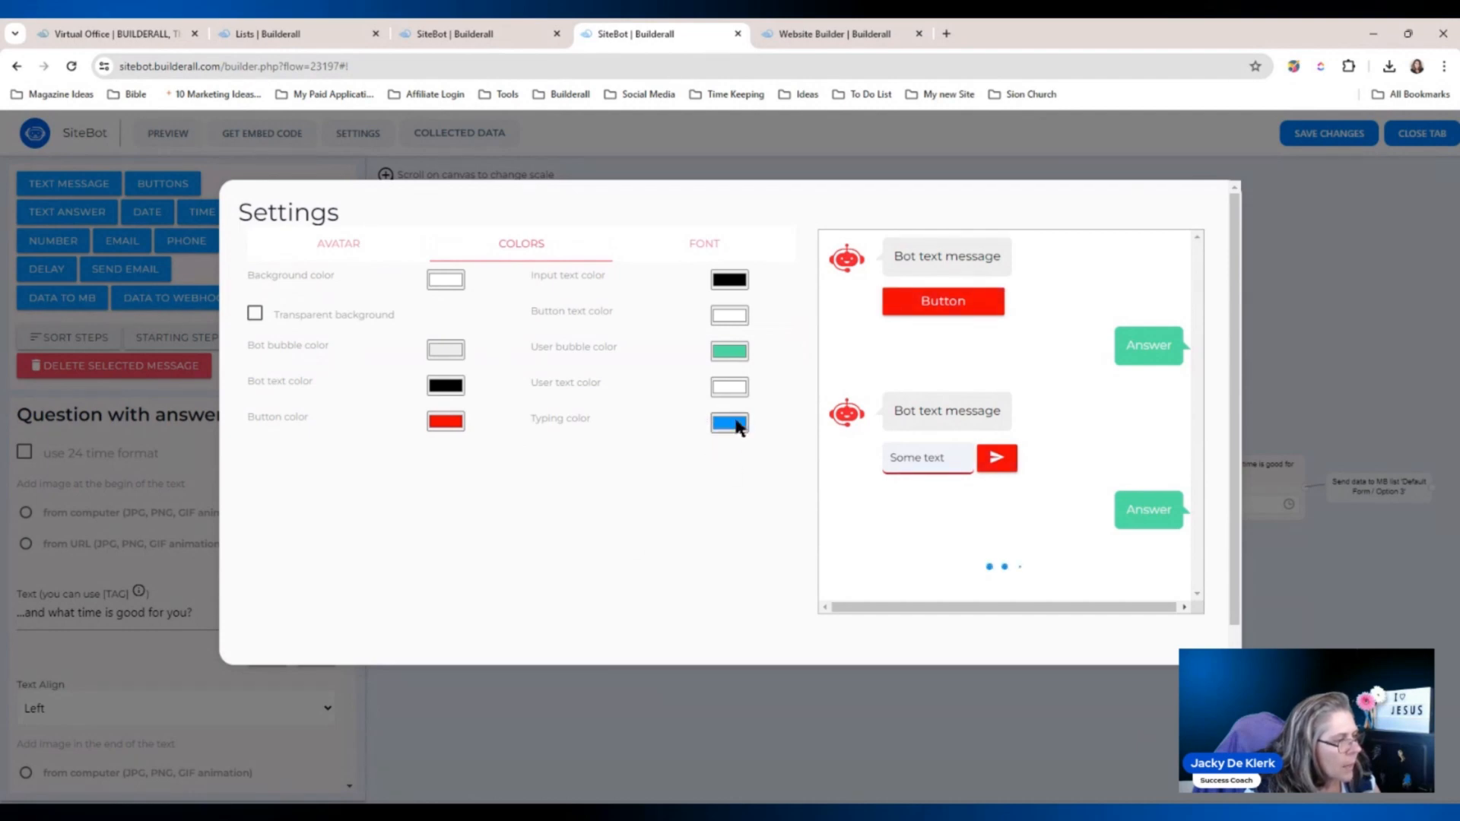
pyautogui.click(730, 359)
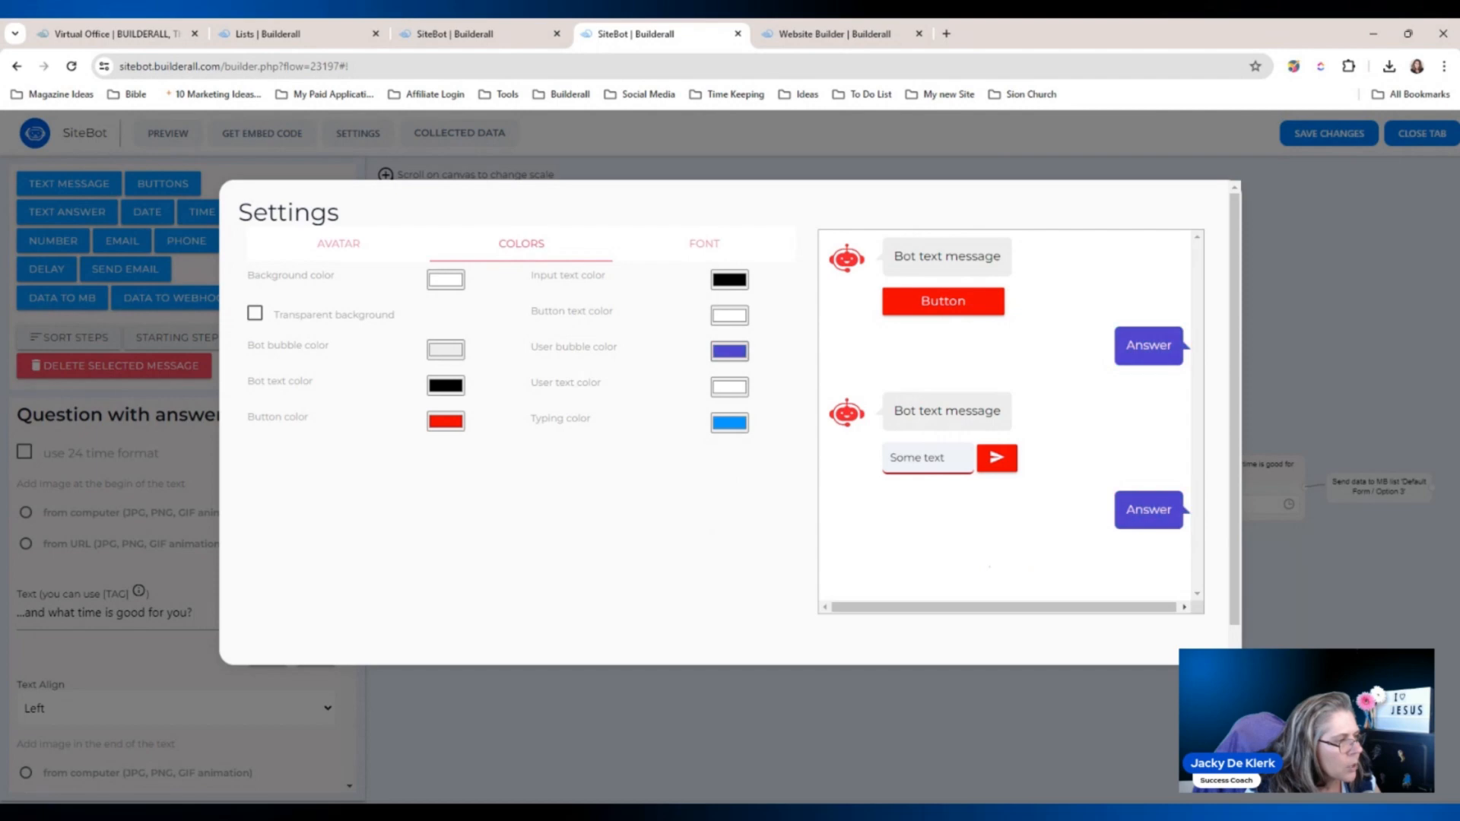
pyautogui.click(597, 511)
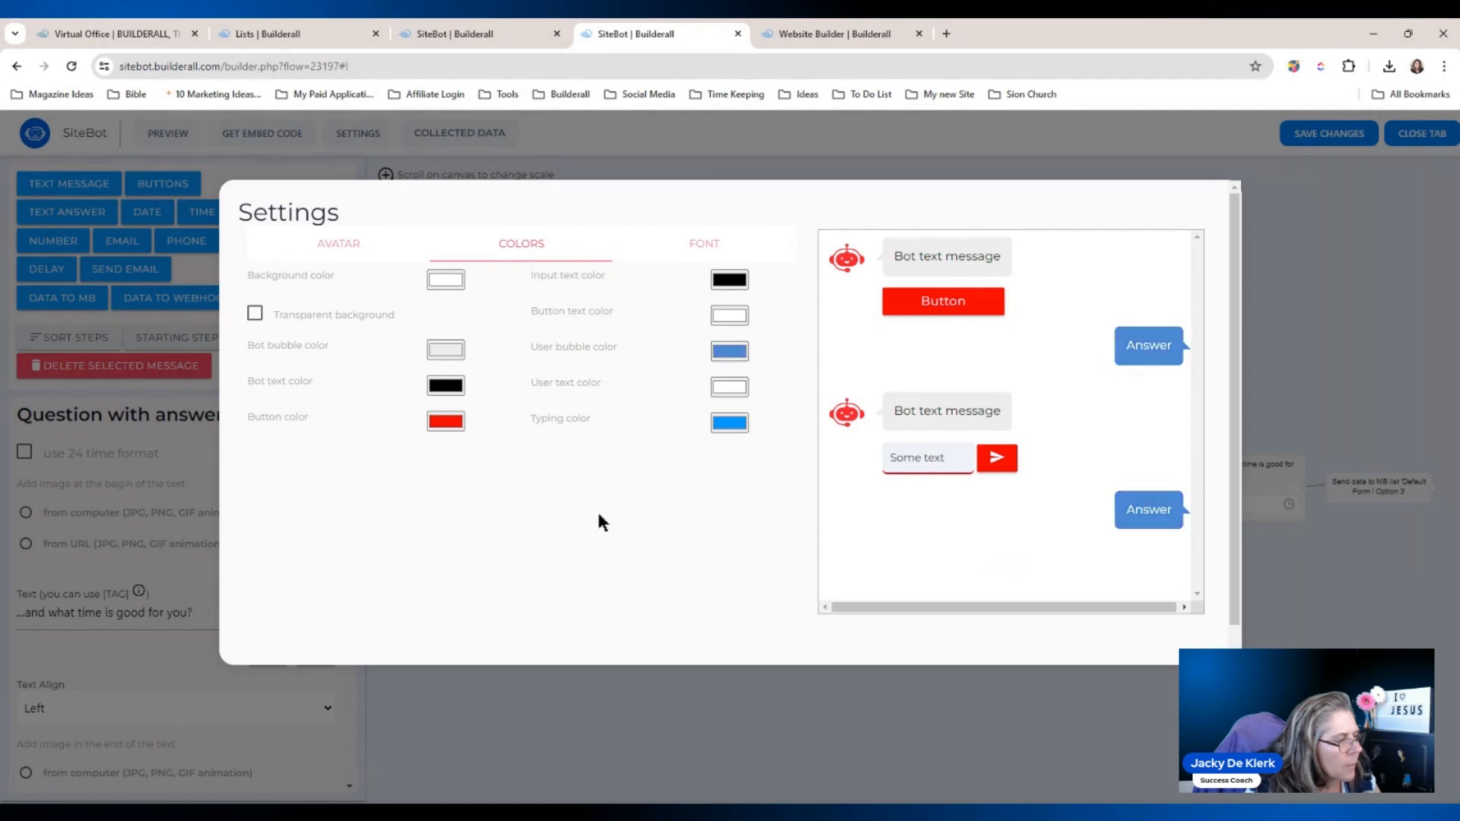
pyautogui.click(733, 430)
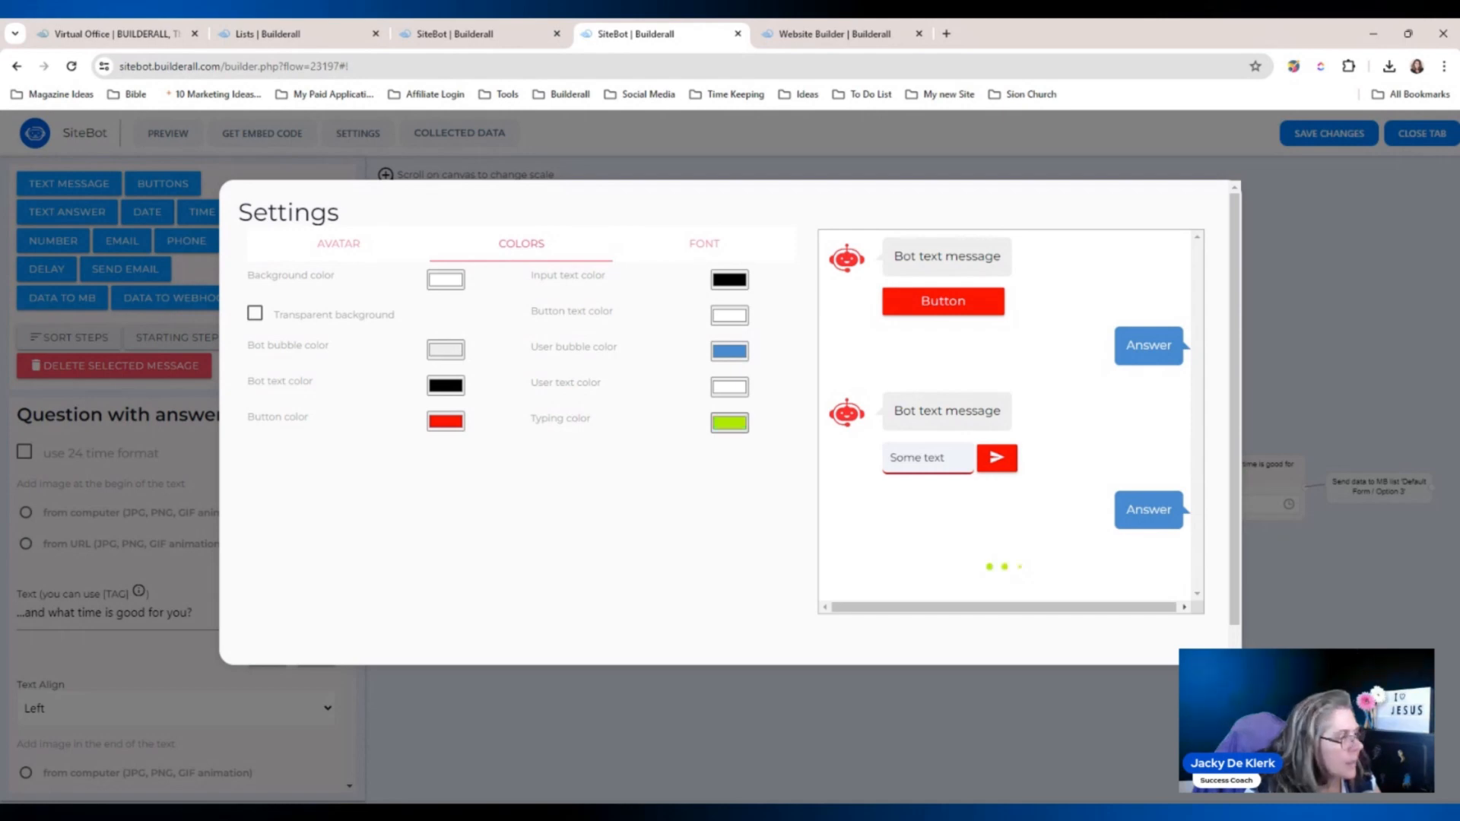
pyautogui.click(705, 244)
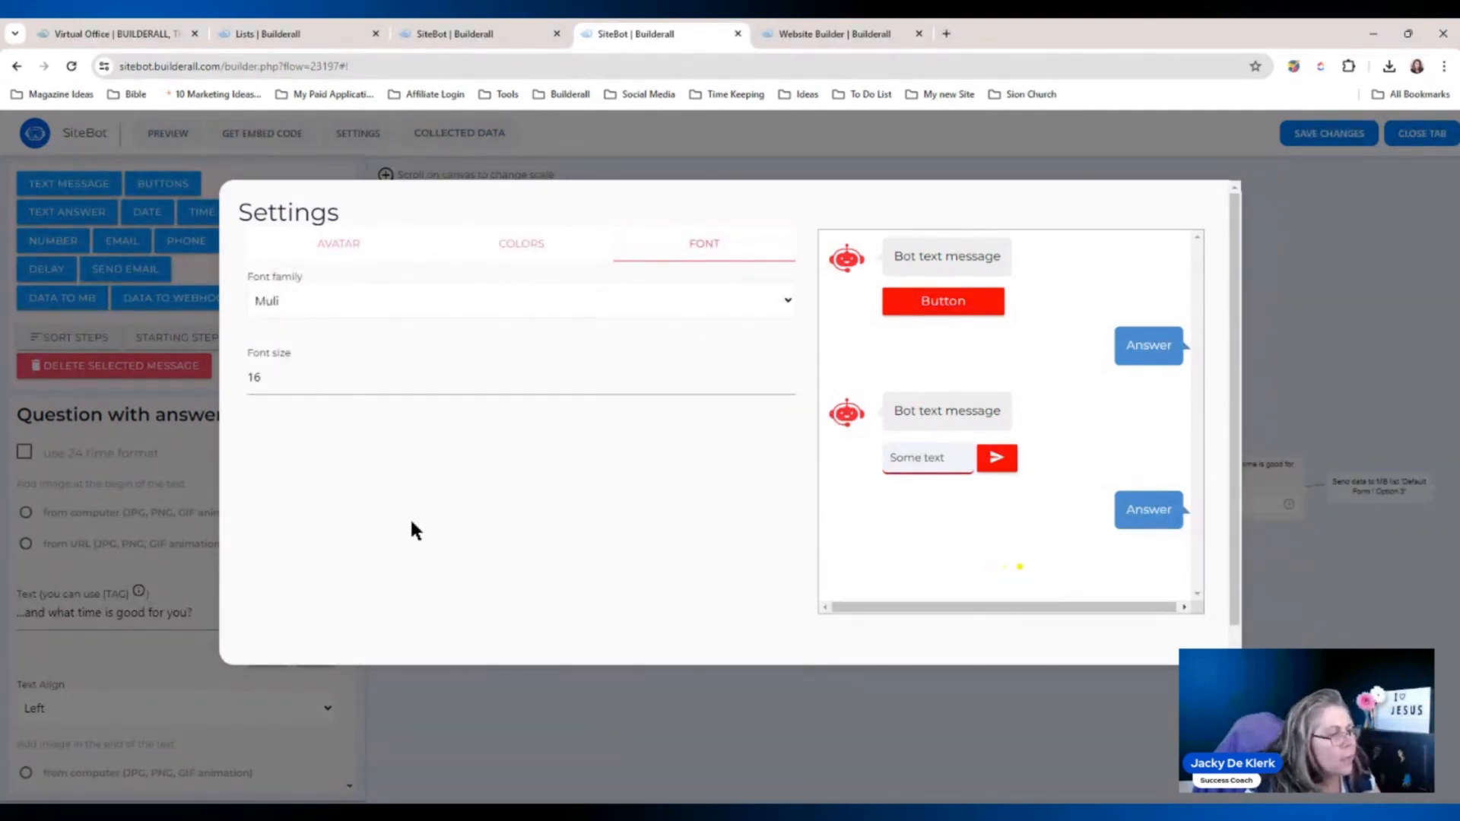
pyautogui.scroll(-1, 1230, 390)
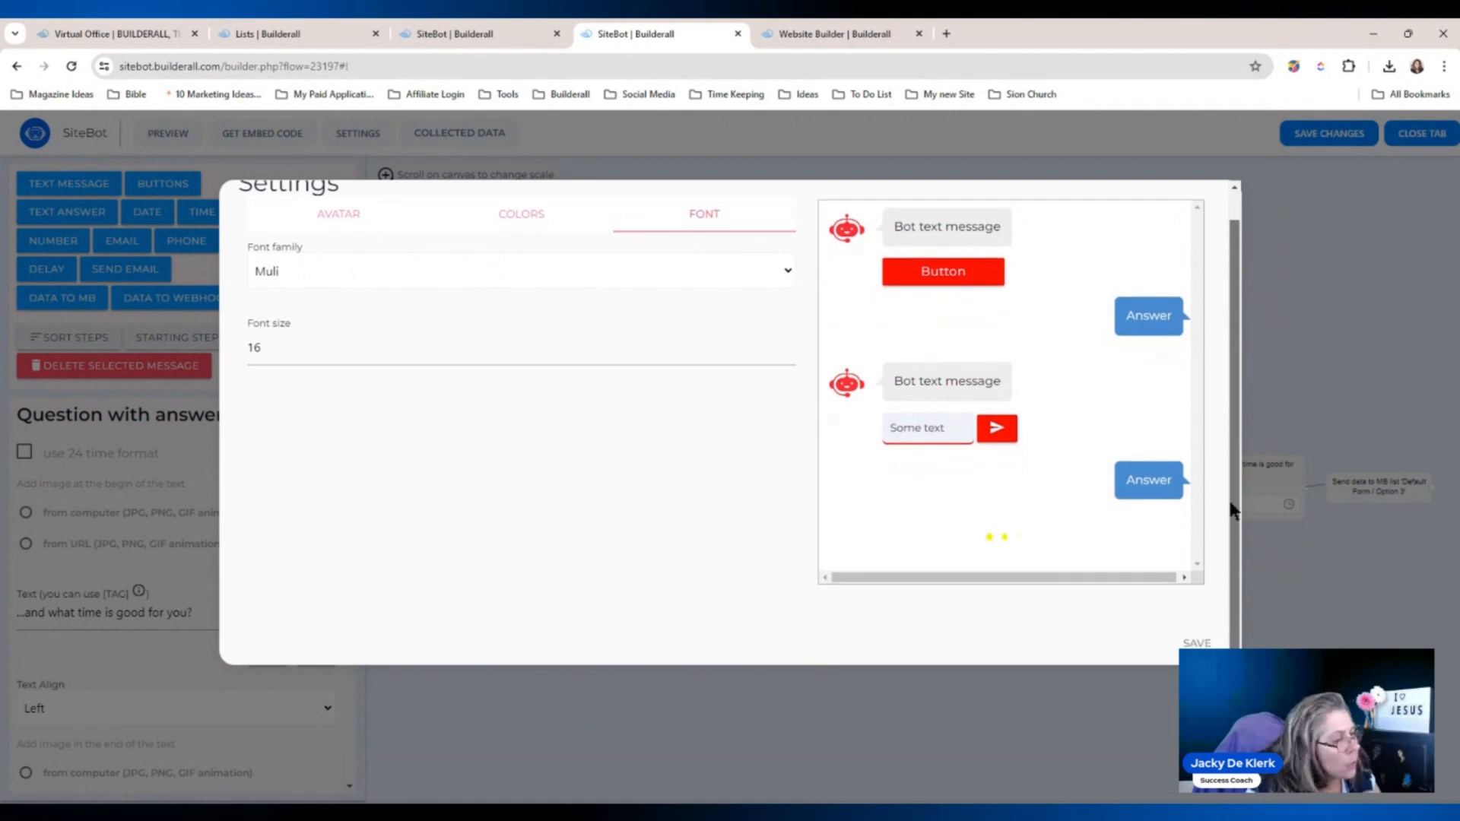
pyautogui.click(1198, 643)
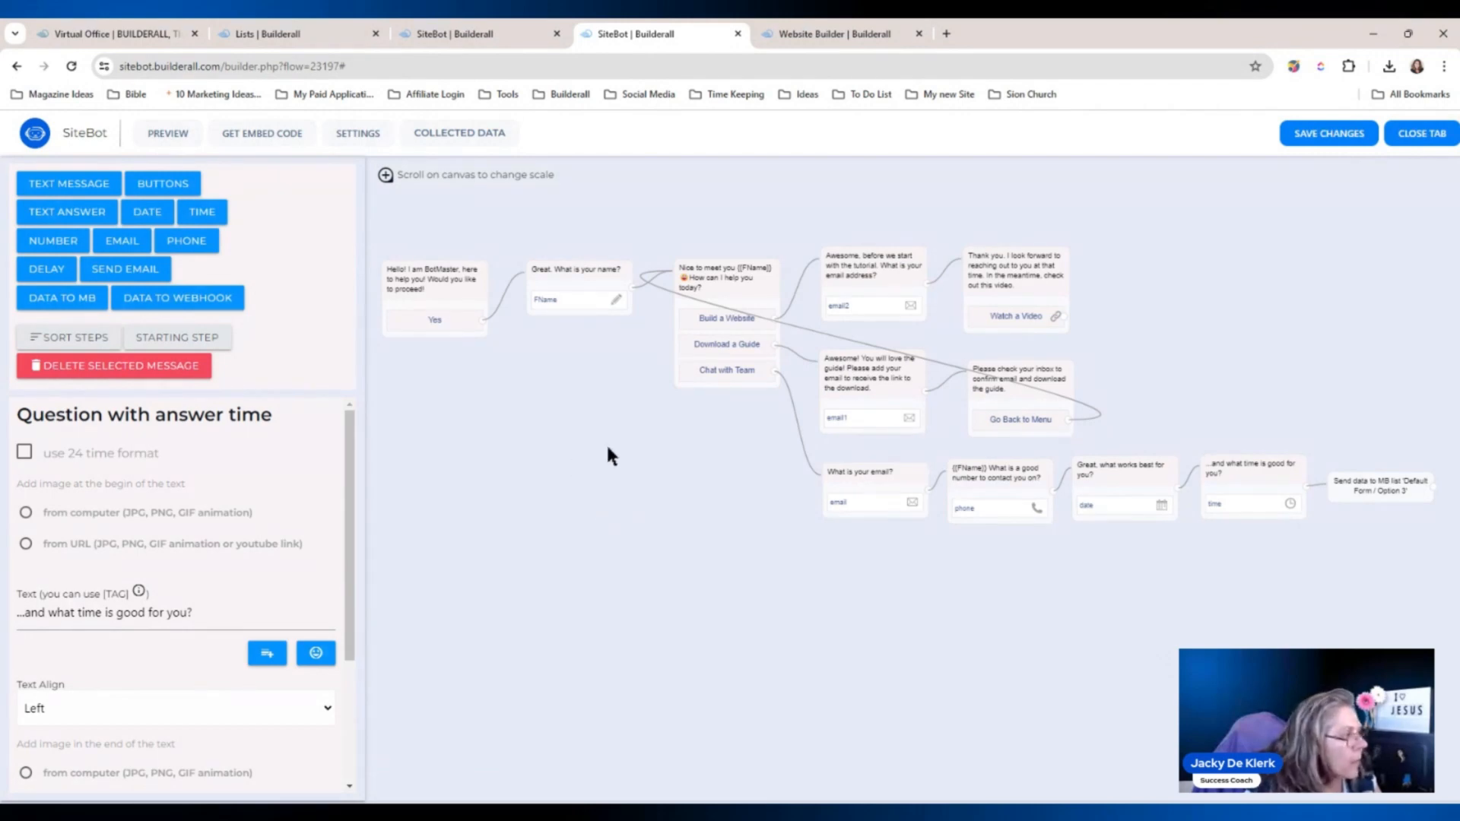
# Save the flow changes and copy the chatbot's iframe embed code.
pyautogui.click(1330, 135)
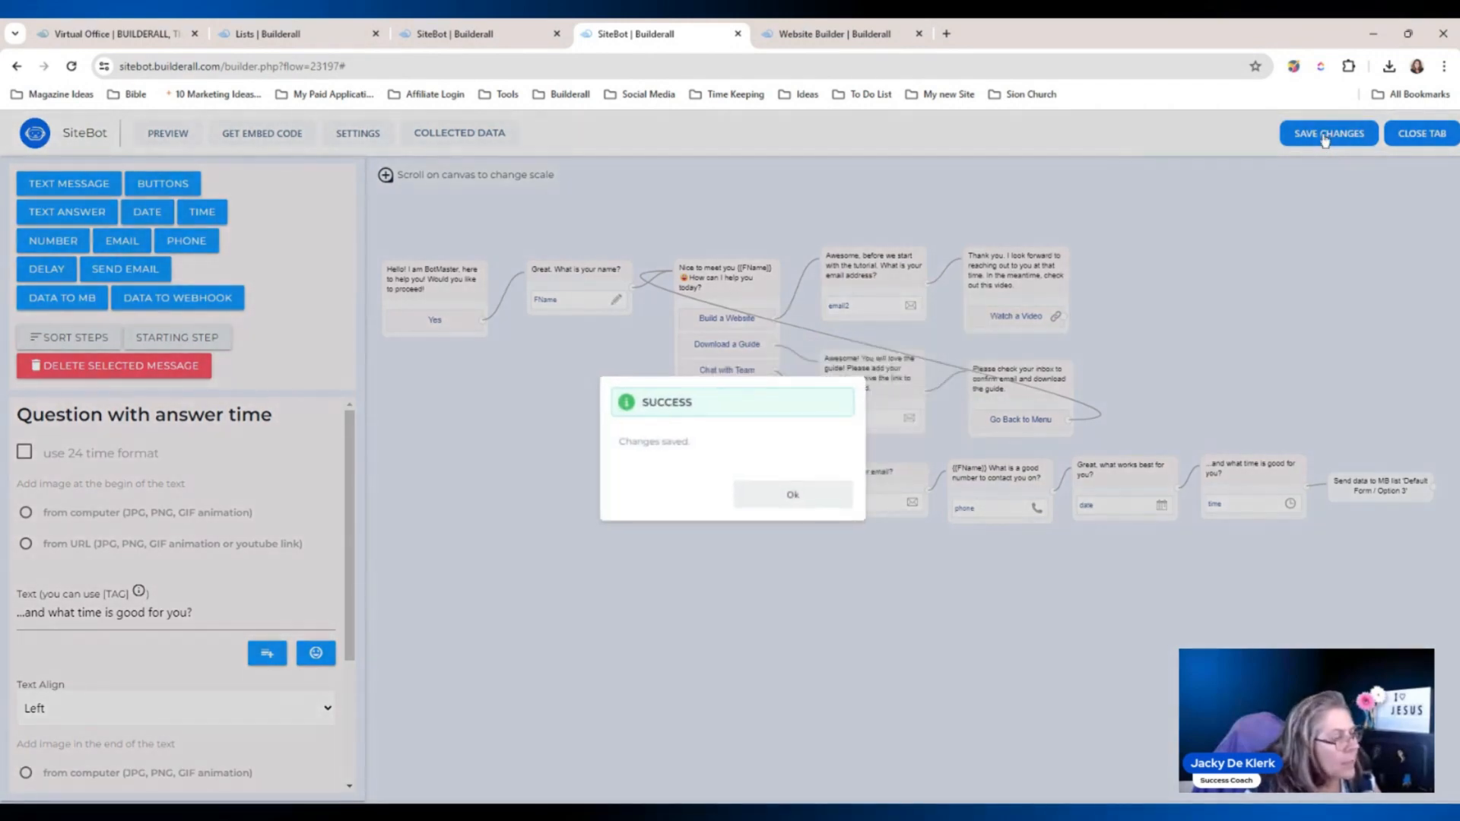
pyautogui.click(787, 495)
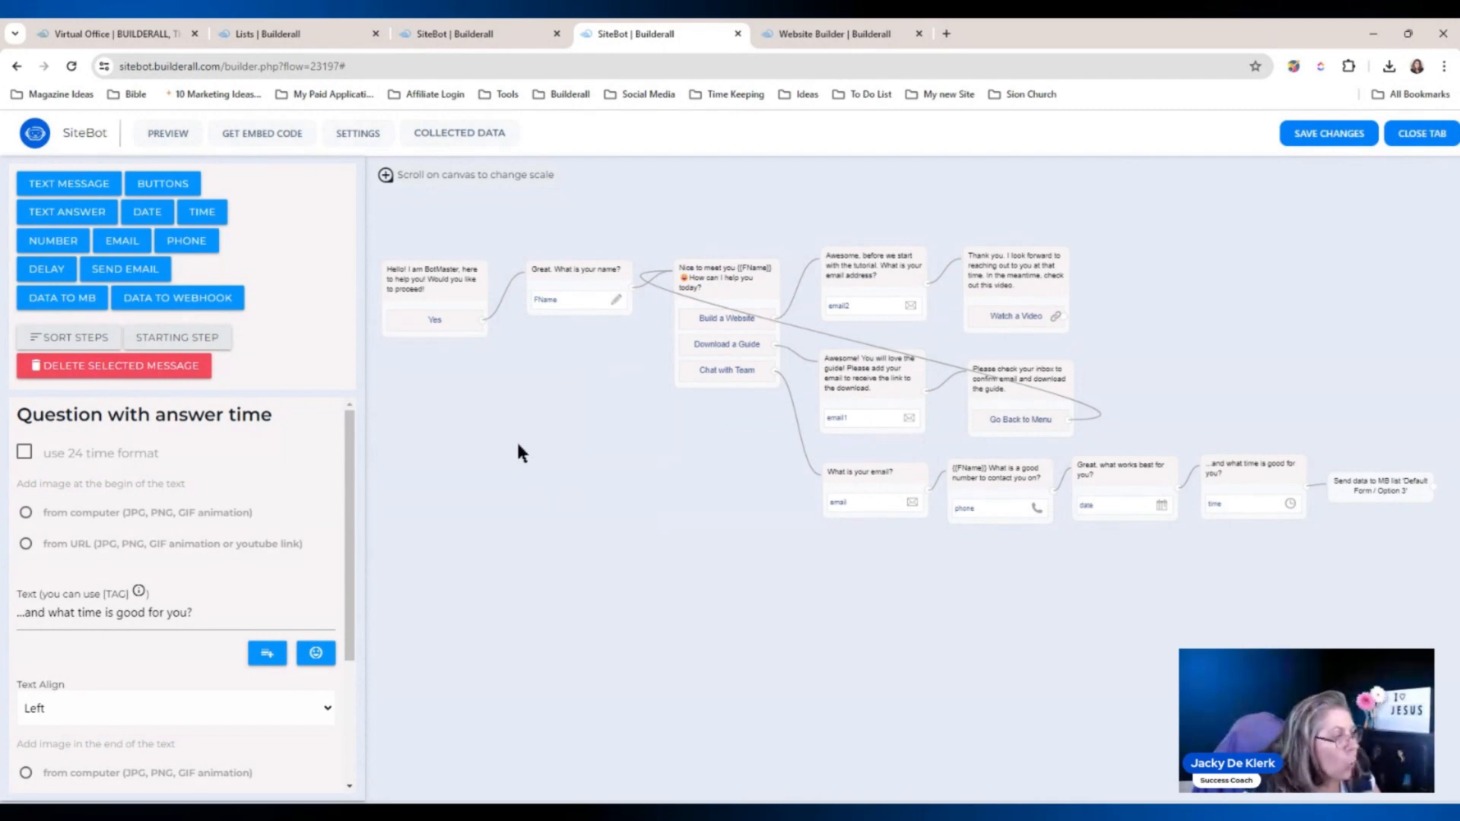
pyautogui.click(251, 135)
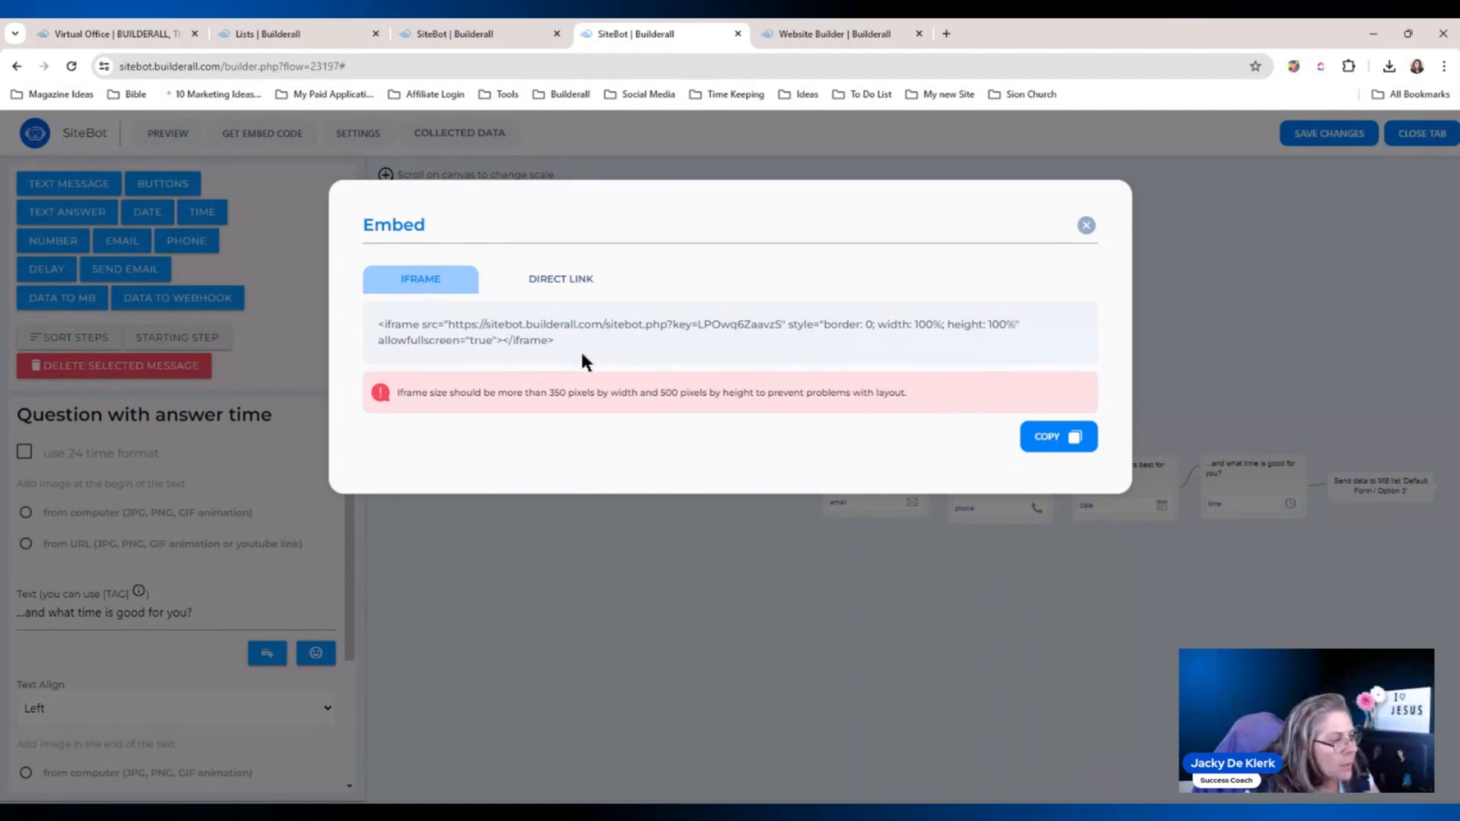
pyautogui.click(1042, 437)
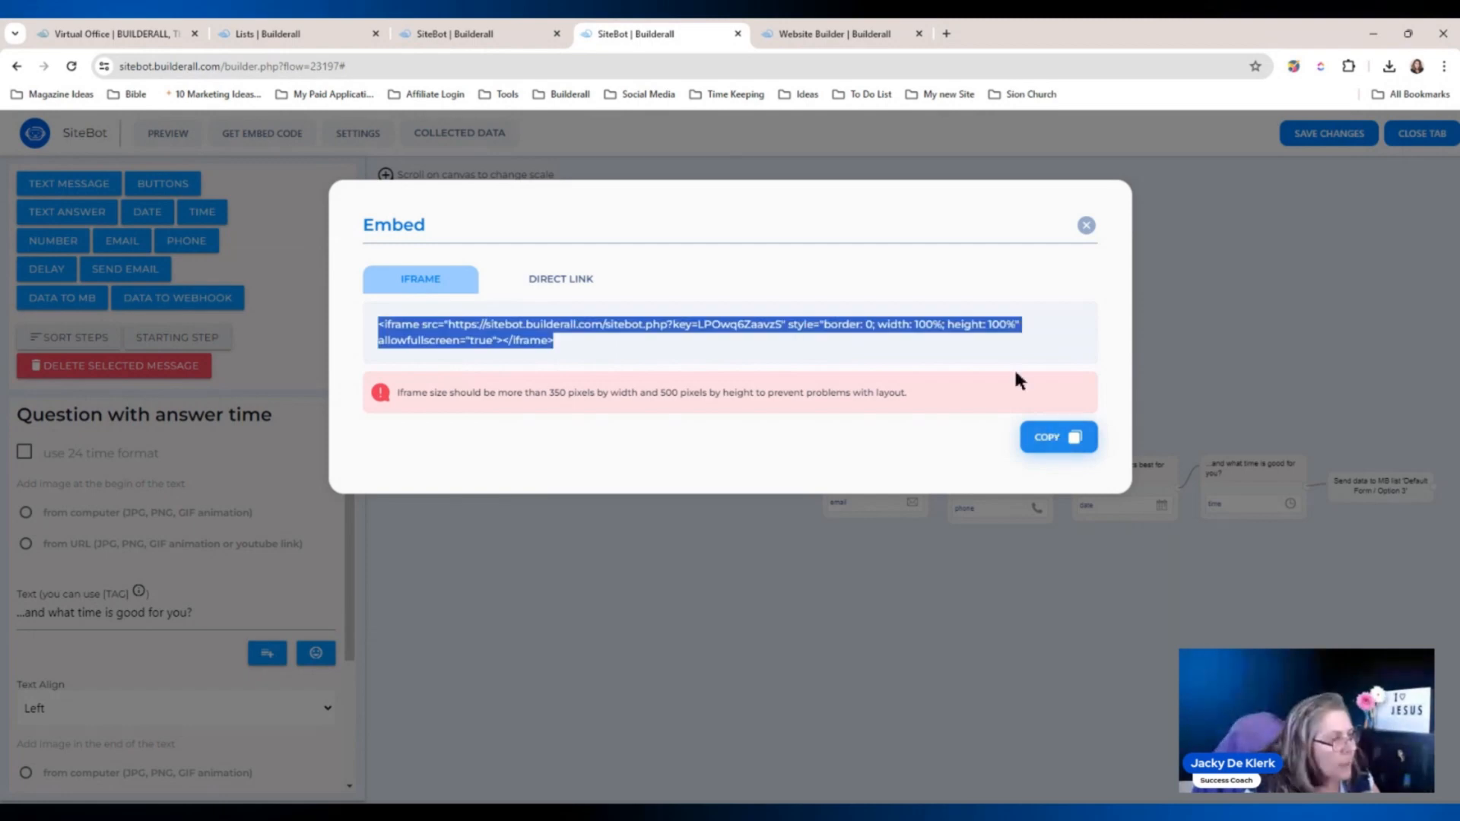
pyautogui.click(871, 36)
# Place an Iframe element on the hero section of the Welcome page.
pyautogui.click(1381, 201)
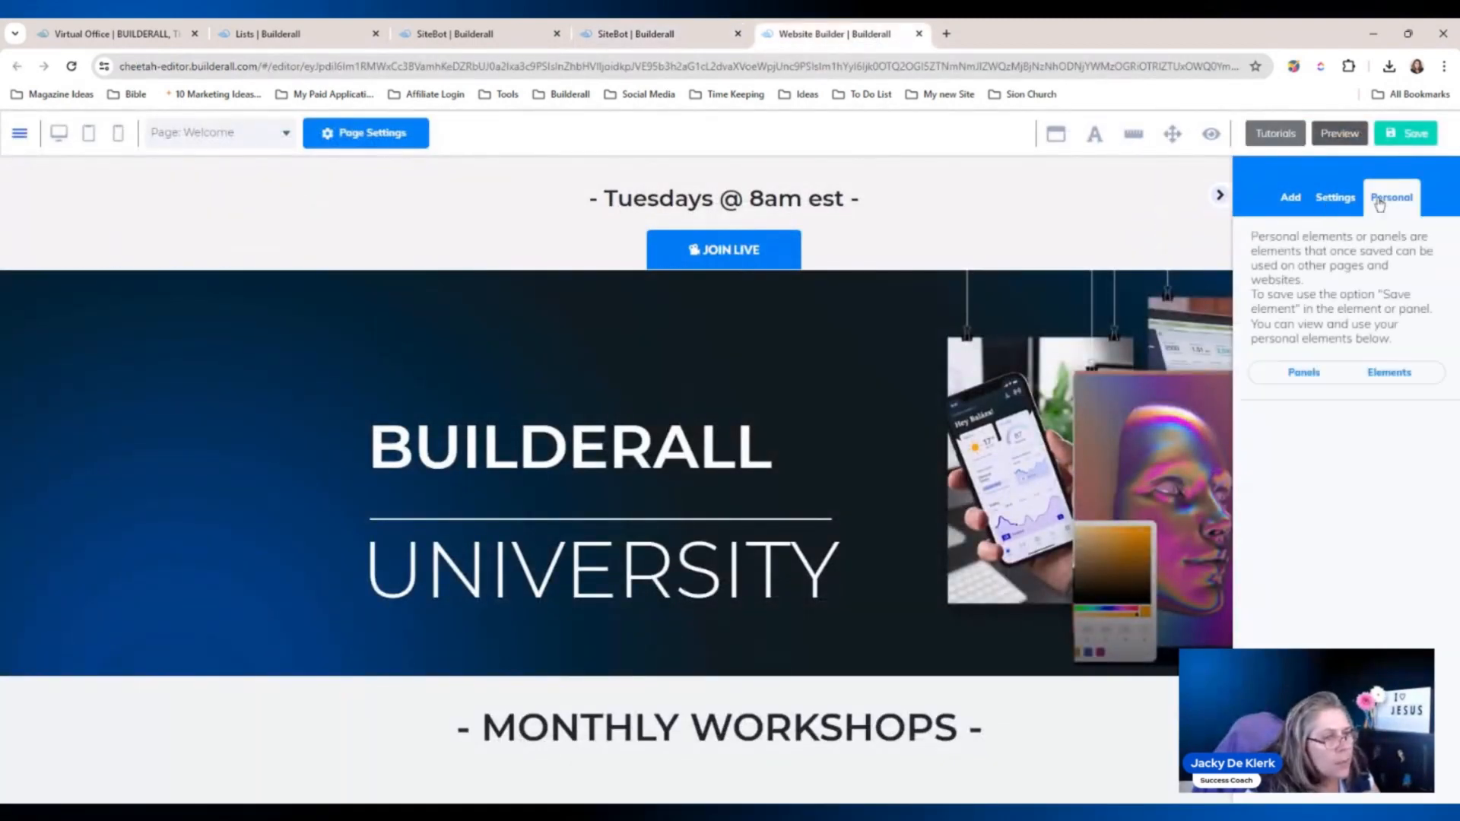
pyautogui.click(1339, 201)
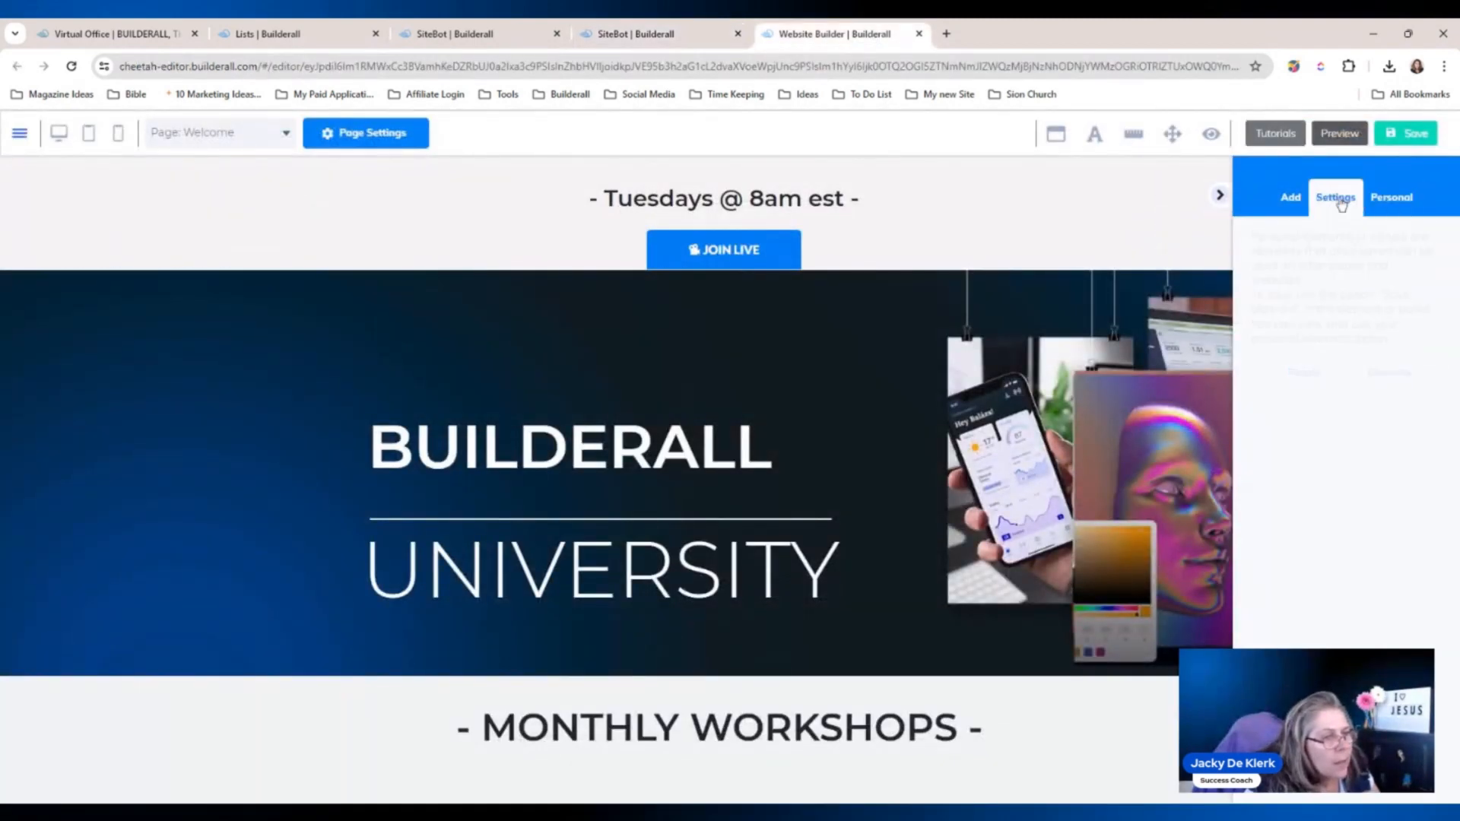
pyautogui.click(1277, 200)
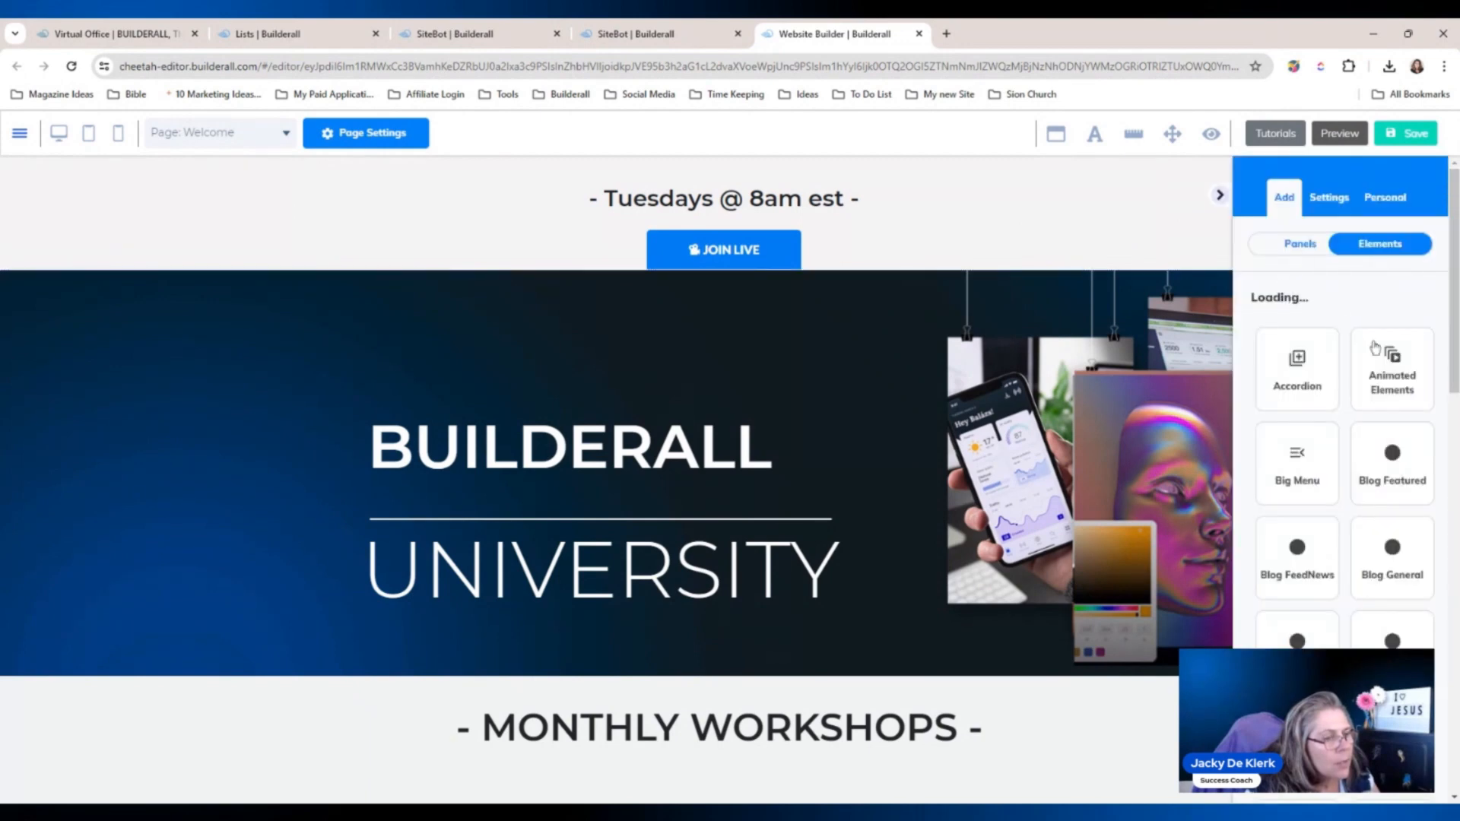
pyautogui.scroll(-4, 1451, 319)
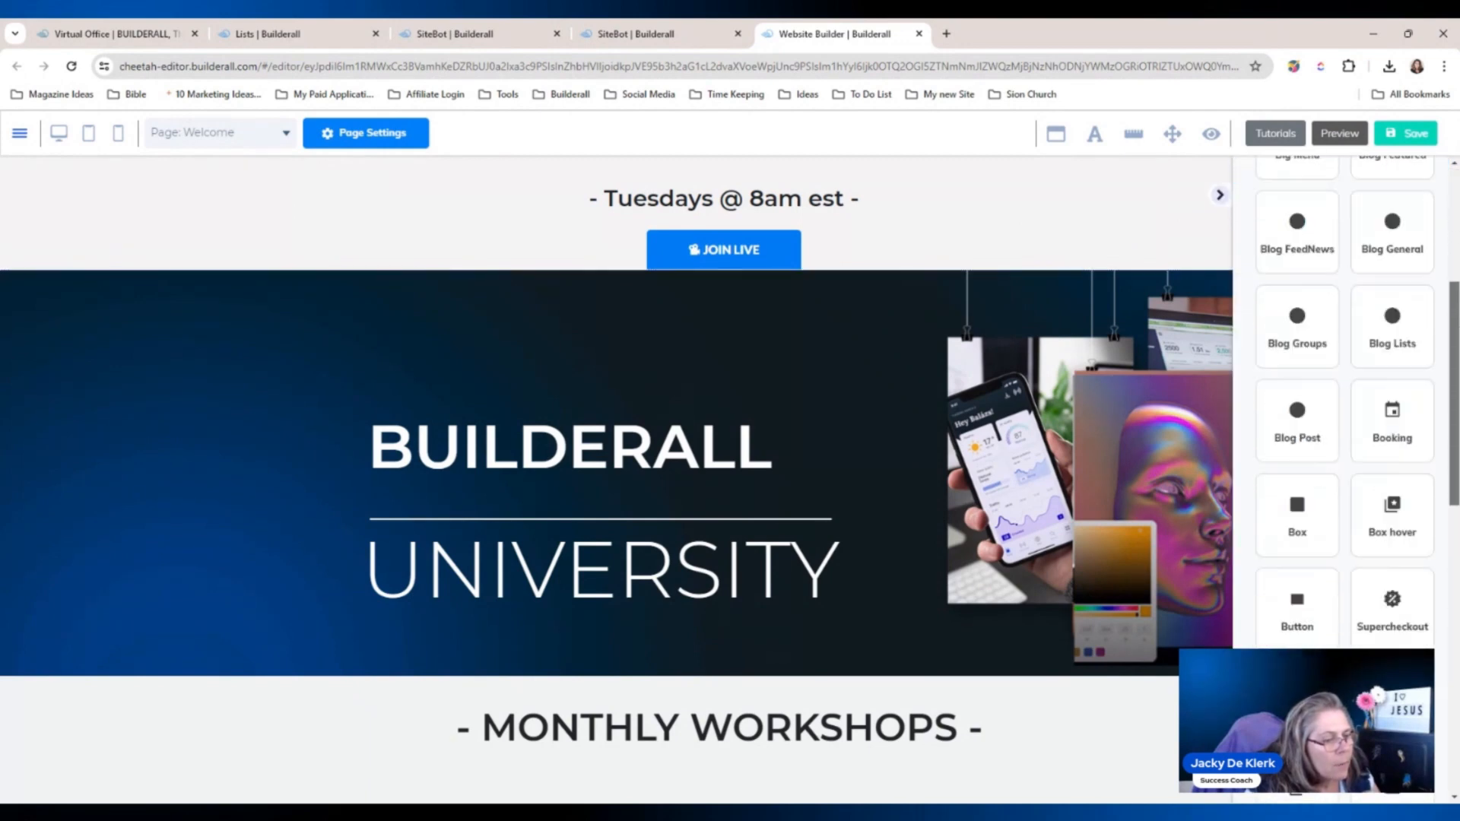
pyautogui.moveTo(1454, 432); pyautogui.dragTo(1454, 551)
pyautogui.click(1288, 561)
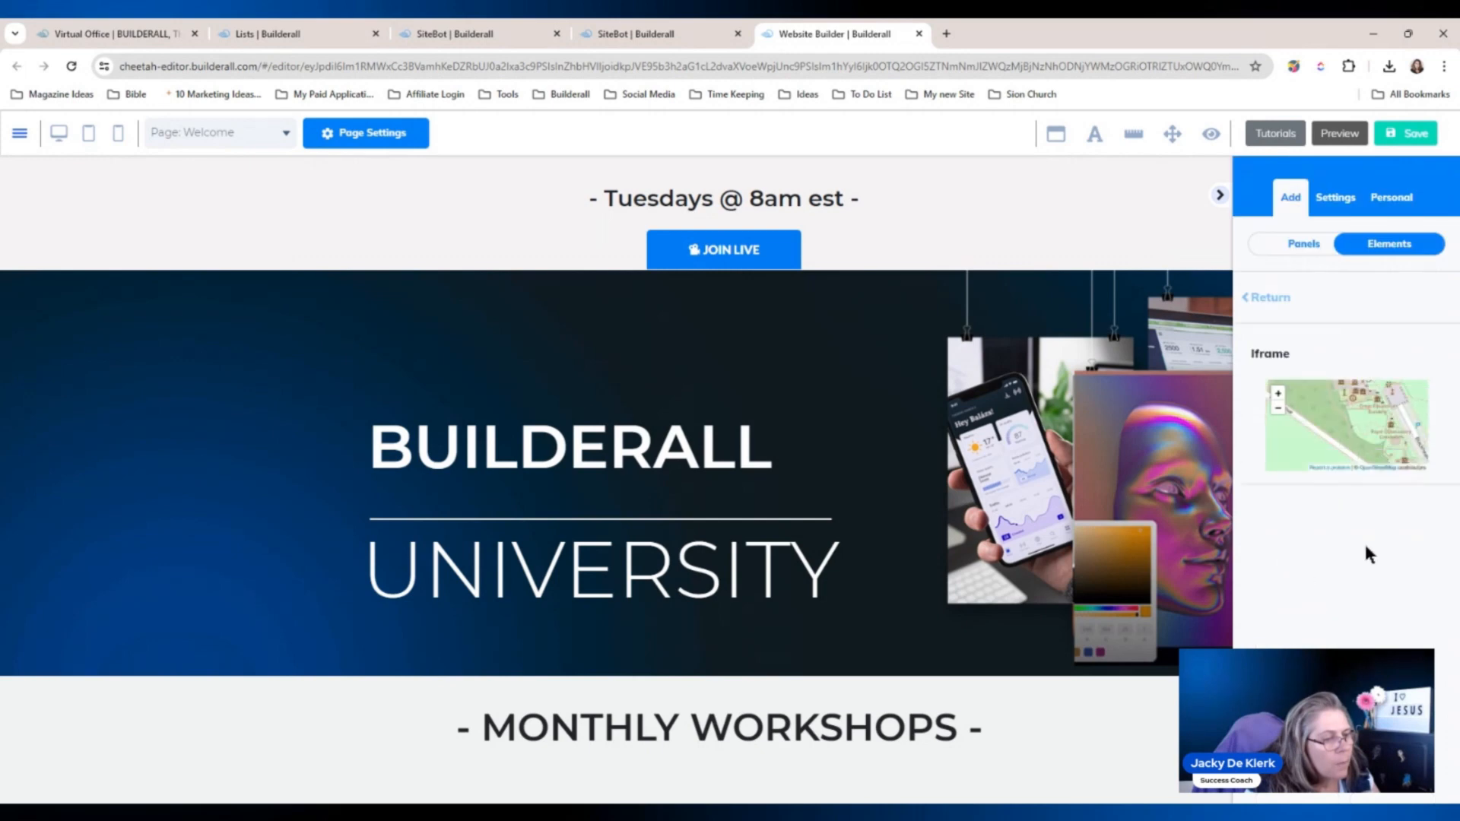
pyautogui.moveTo(1351, 446); pyautogui.dragTo(902, 378)
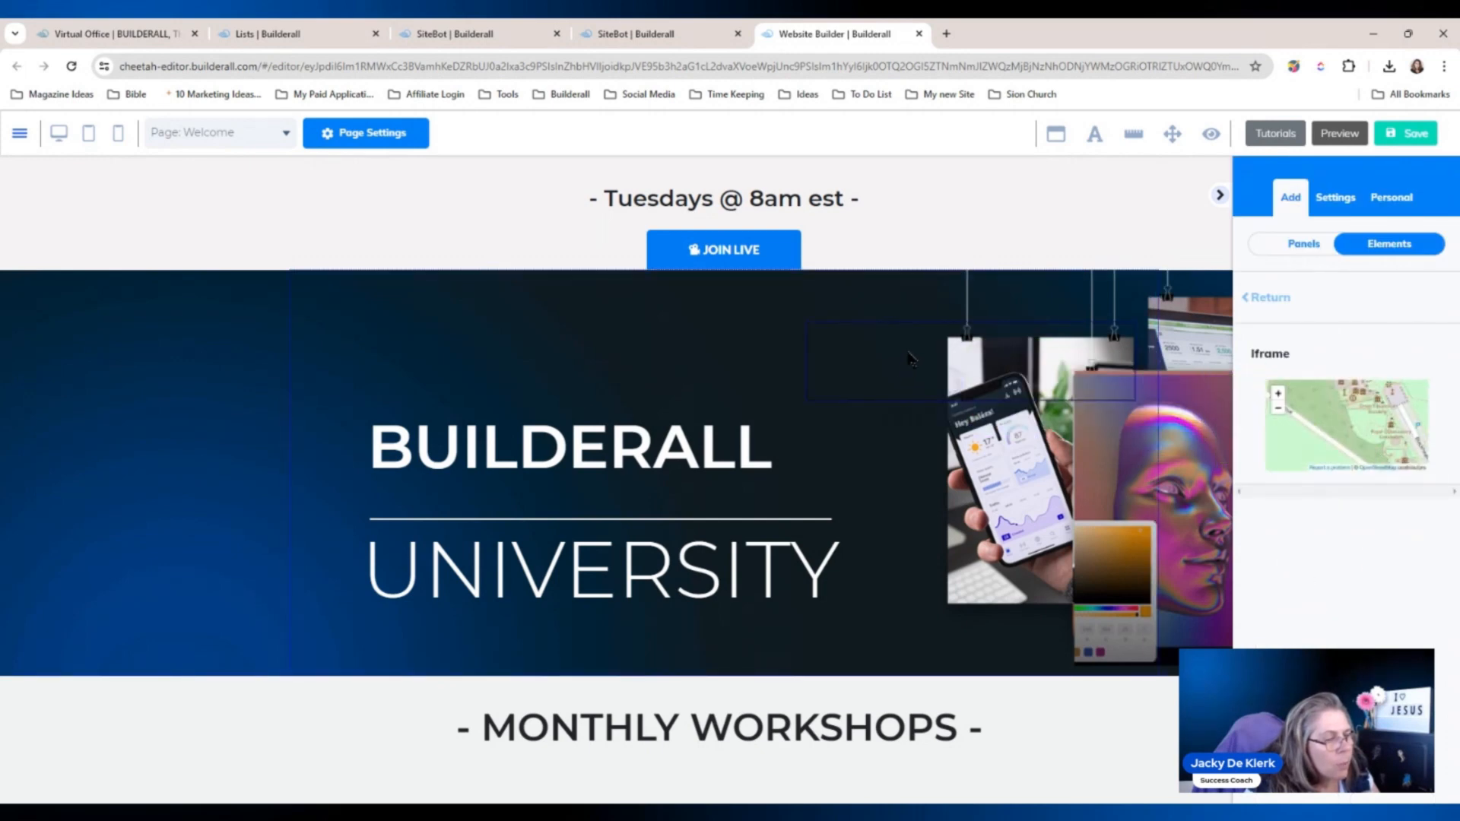
# Paste the SiteBot iframe code into the embed field, apply it, and enlarge the frame.
pyautogui.click(912, 359)
pyautogui.click(1317, 285)
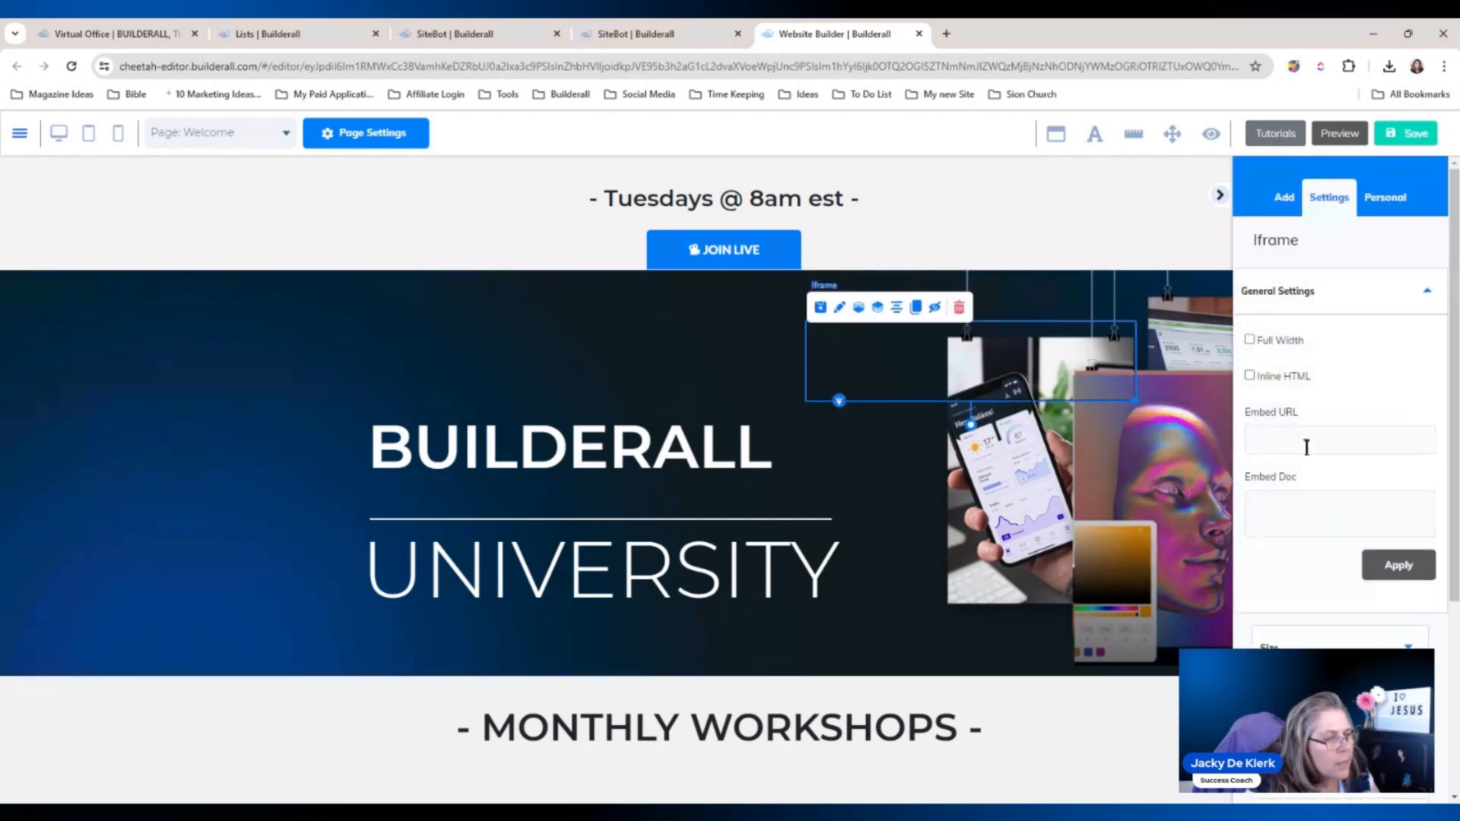
pyautogui.click(1293, 508)
pyautogui.hotkey('ctrl', 'v')
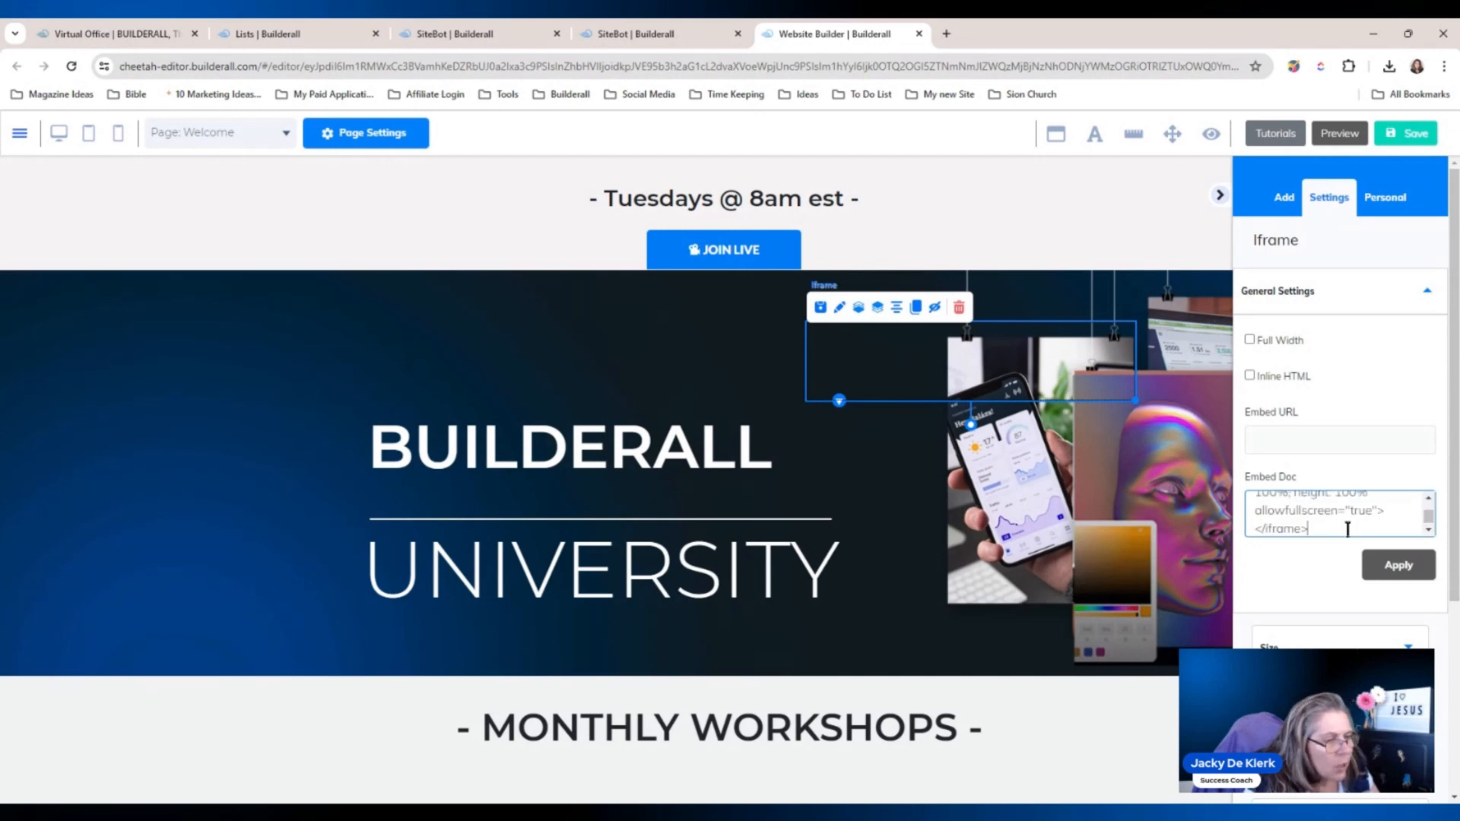
pyautogui.click(1385, 563)
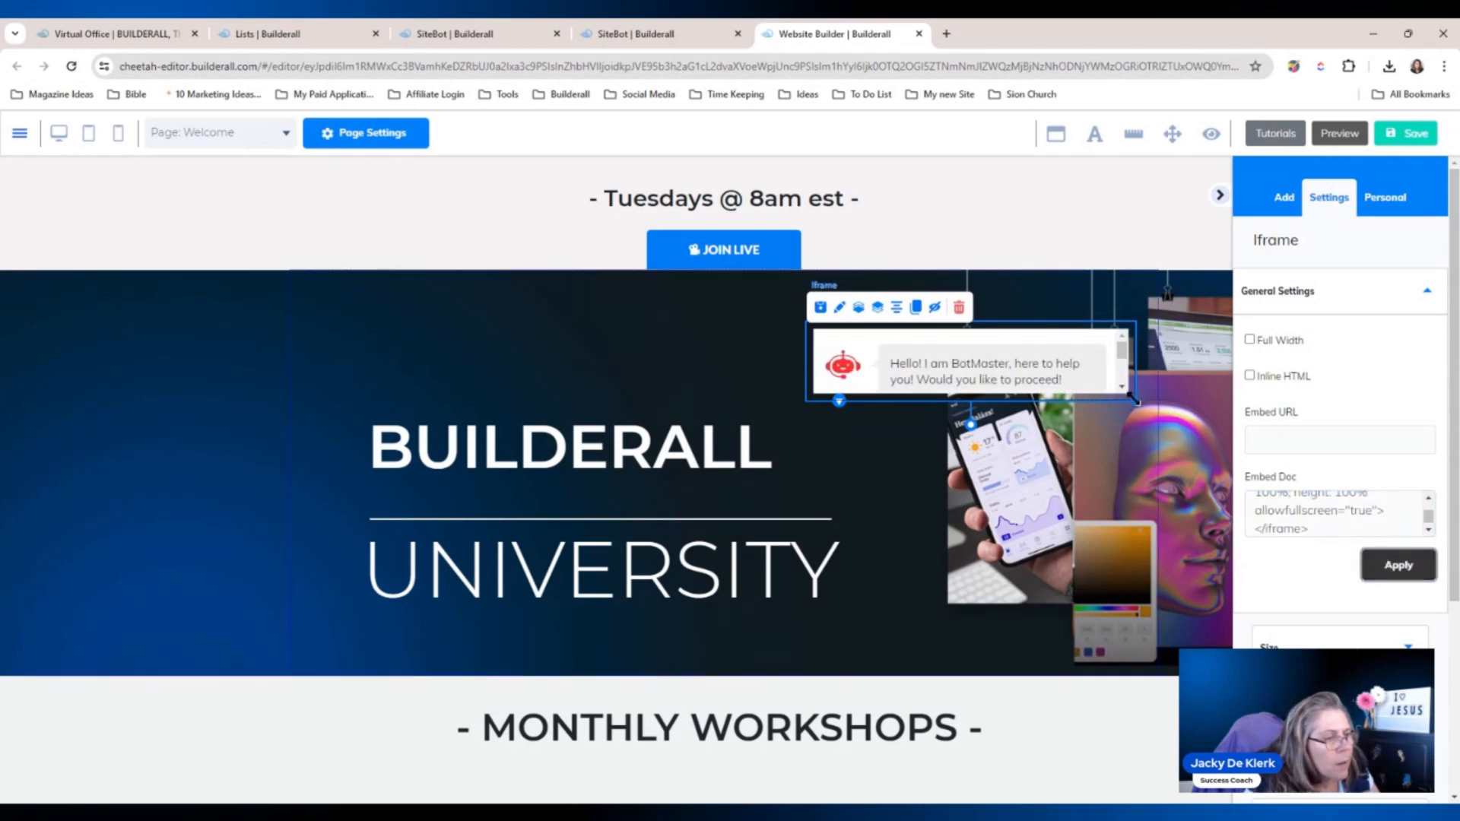
pyautogui.moveTo(1133, 398); pyautogui.dragTo(1175, 576)
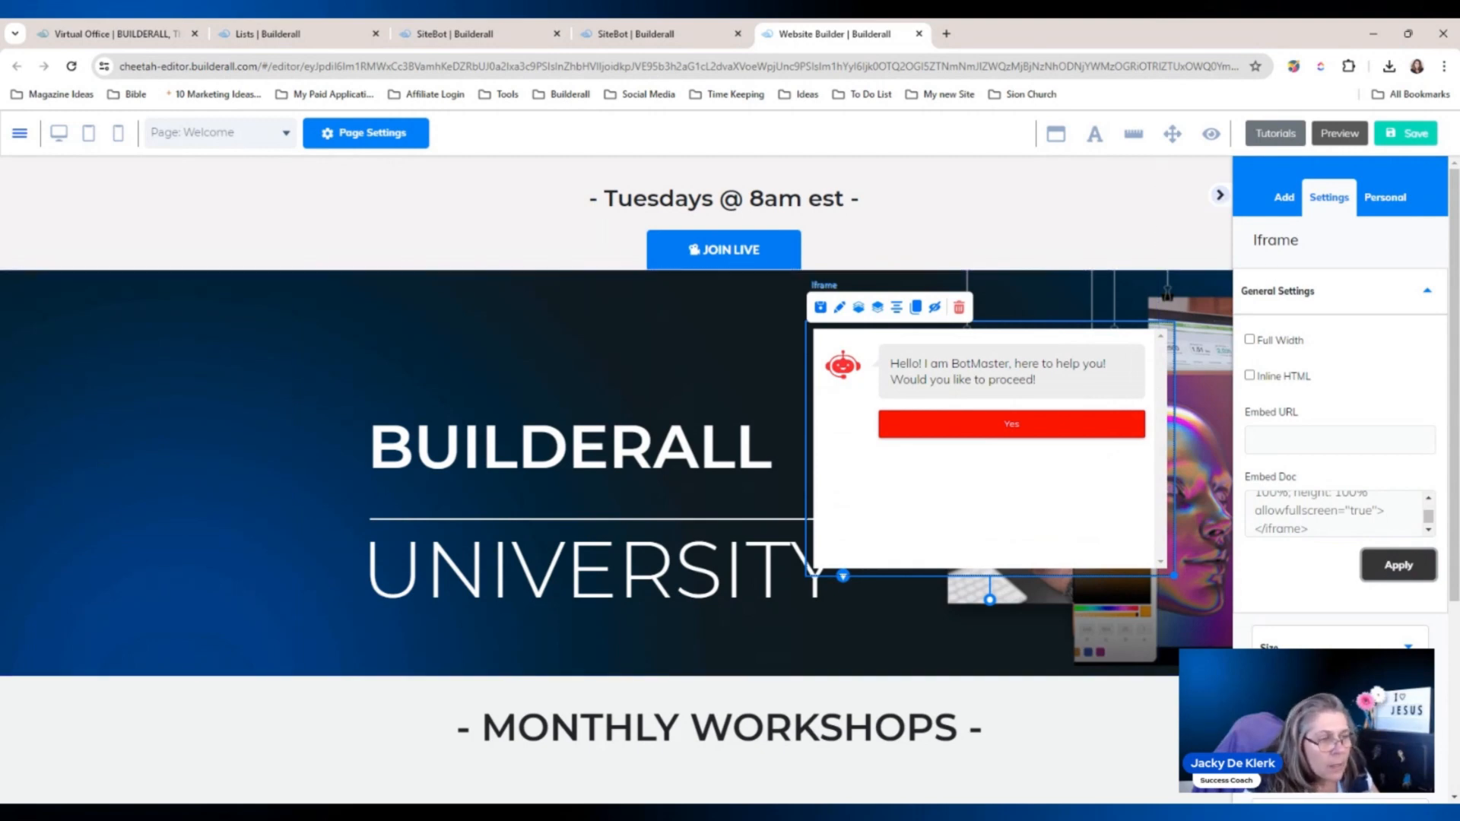
pyautogui.click(1220, 196)
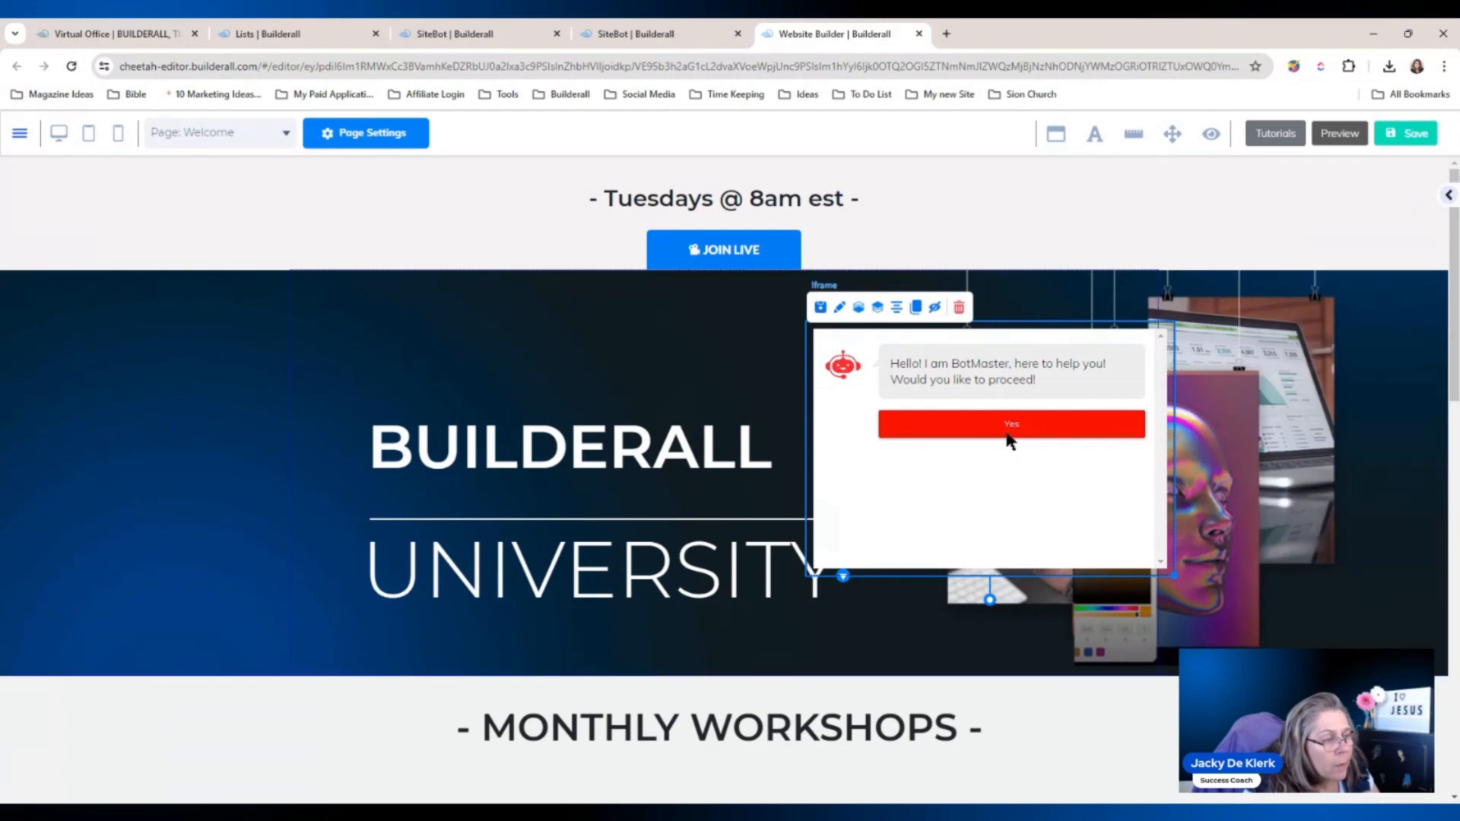
# Delete the chatbot iframe and go back to the SiteBot embed code.
pyautogui.click(960, 308)
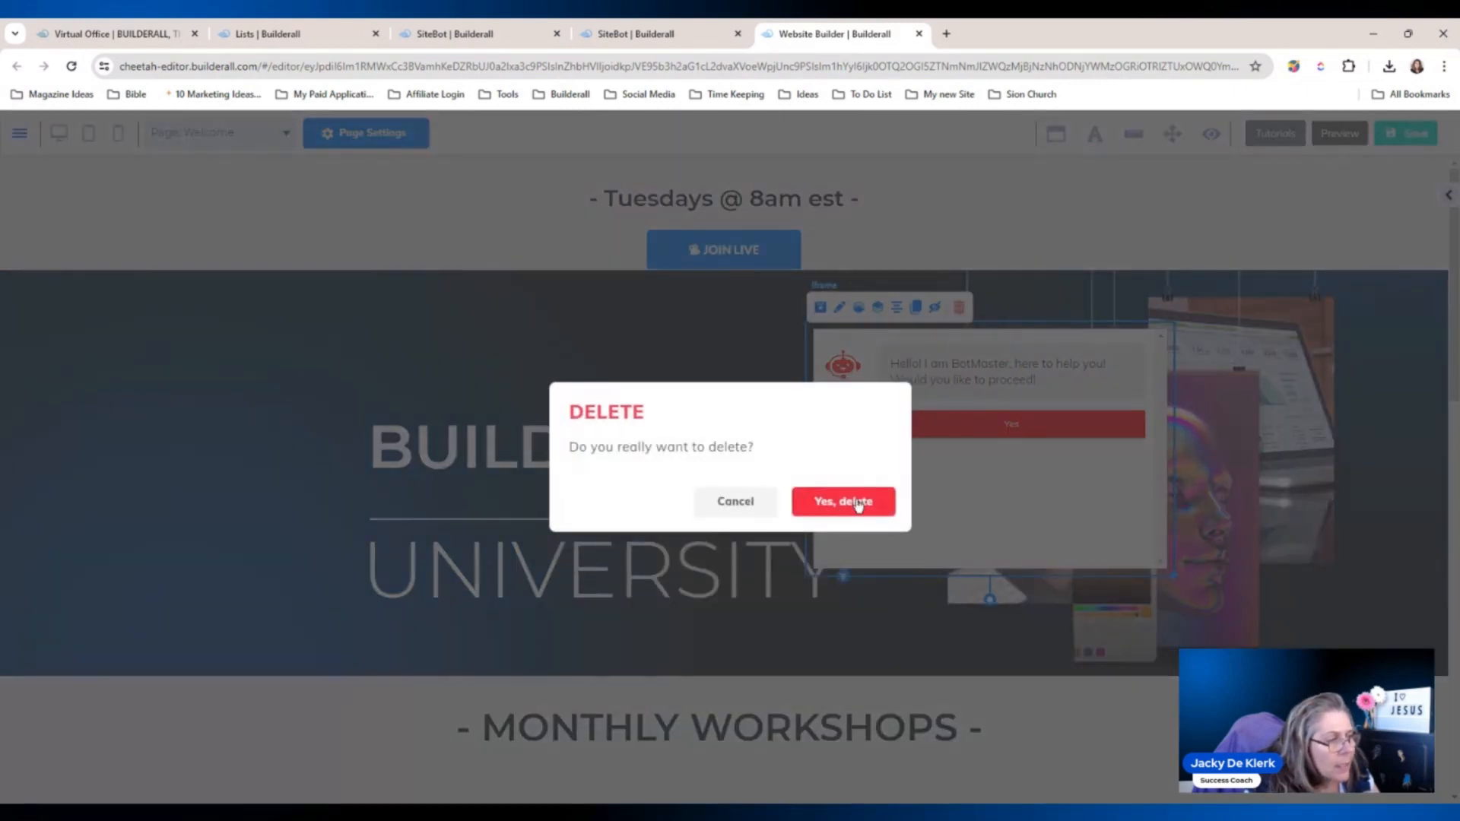
pyautogui.click(858, 505)
pyautogui.click(677, 30)
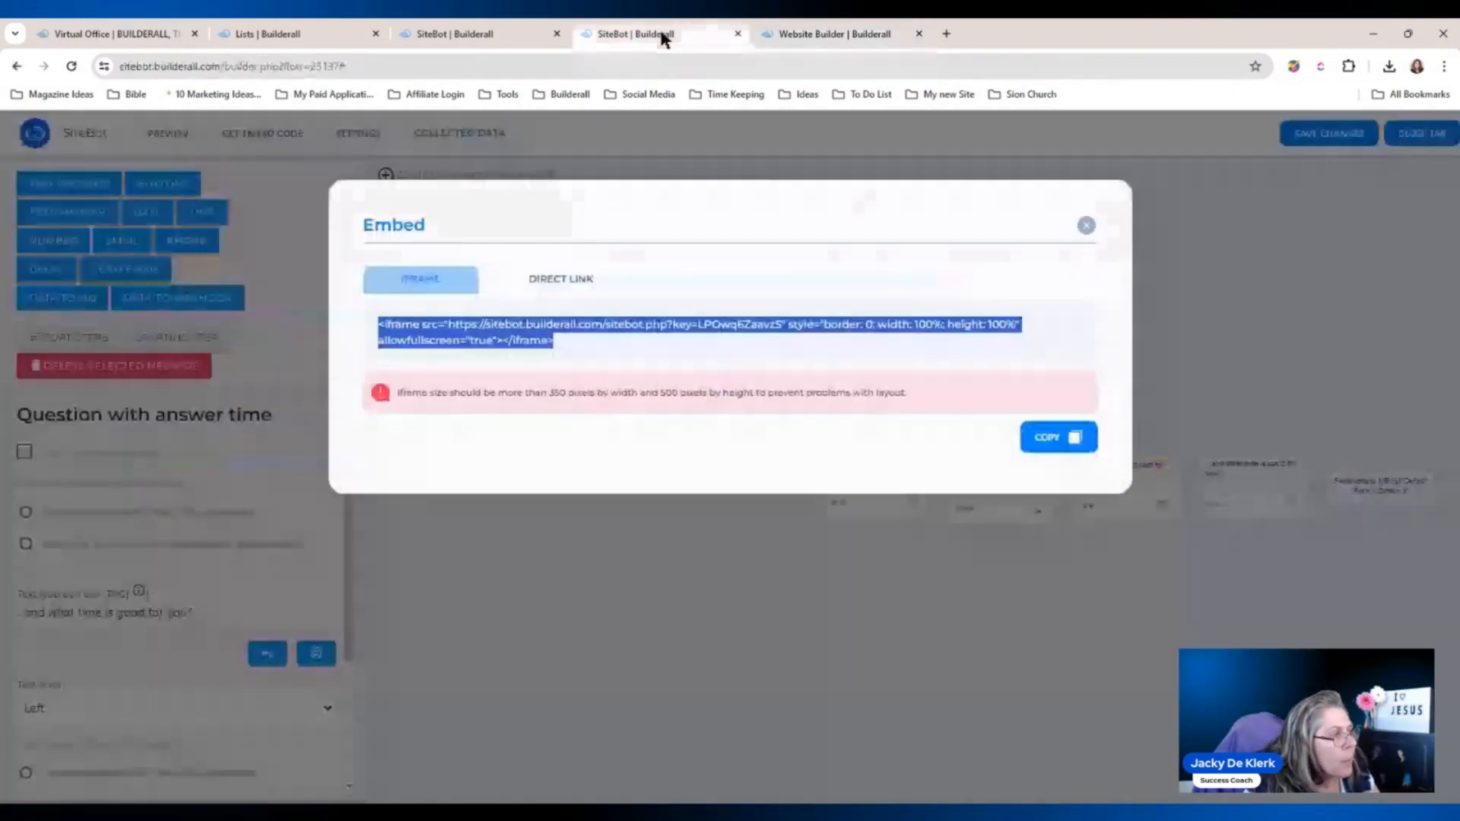
# Copy the chatbot's direct link from the DIRECT LINK tab and return to the website editor.
pyautogui.click(559, 279)
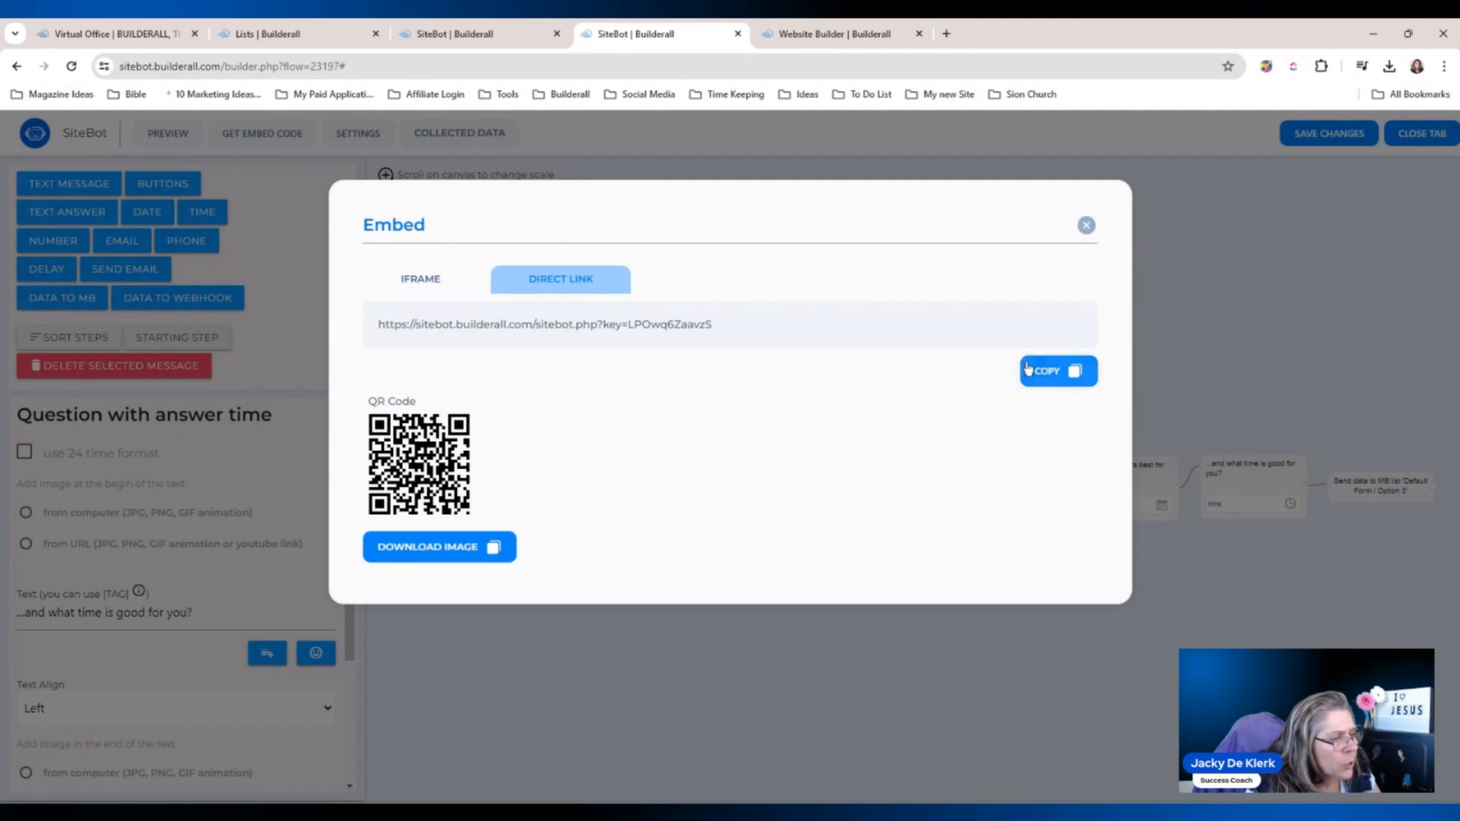
pyautogui.click(1056, 371)
pyautogui.click(859, 29)
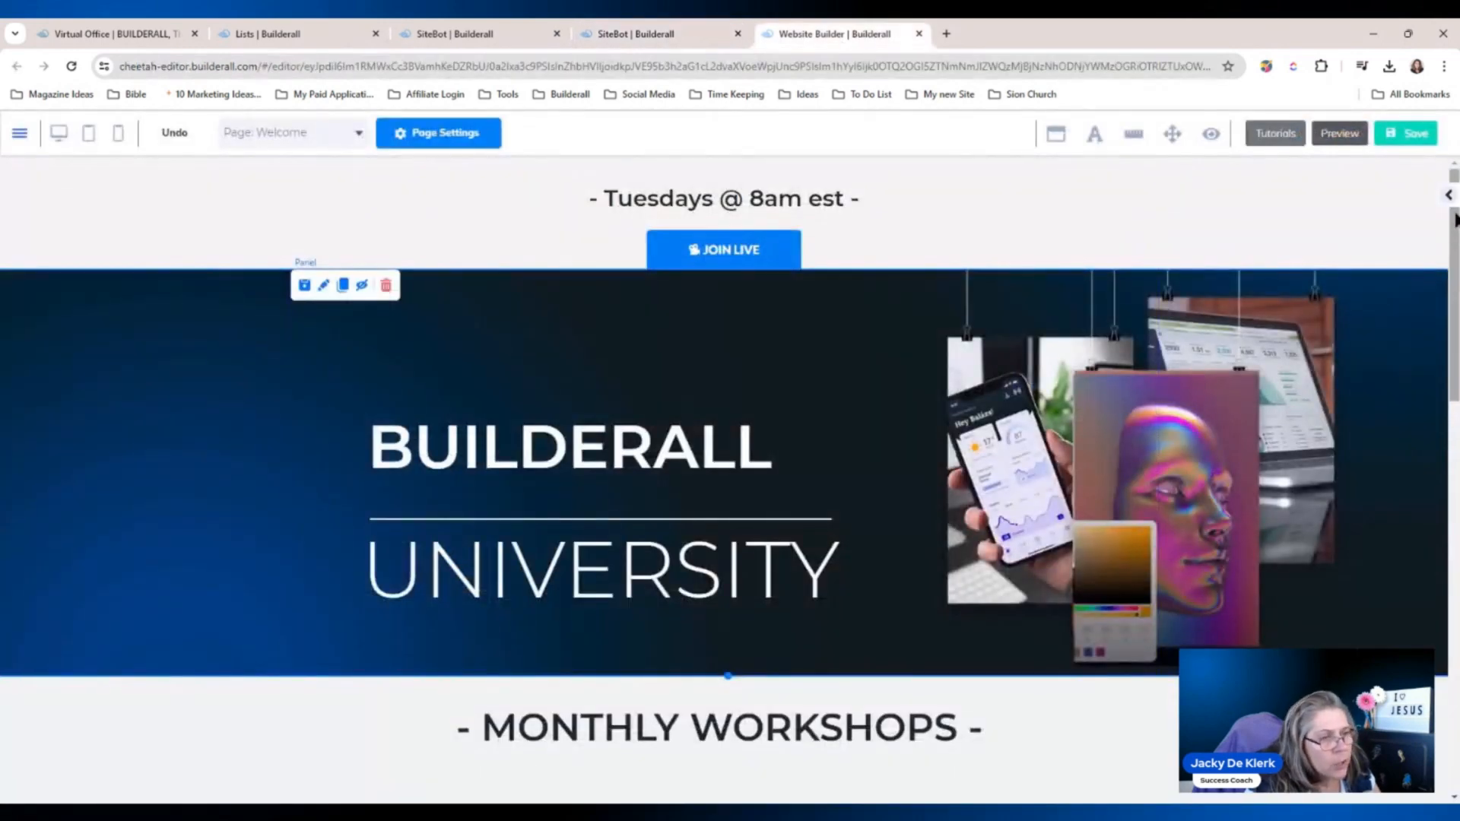
# Place a light Box element on the hero section.
pyautogui.click(1449, 196)
pyautogui.click(1281, 297)
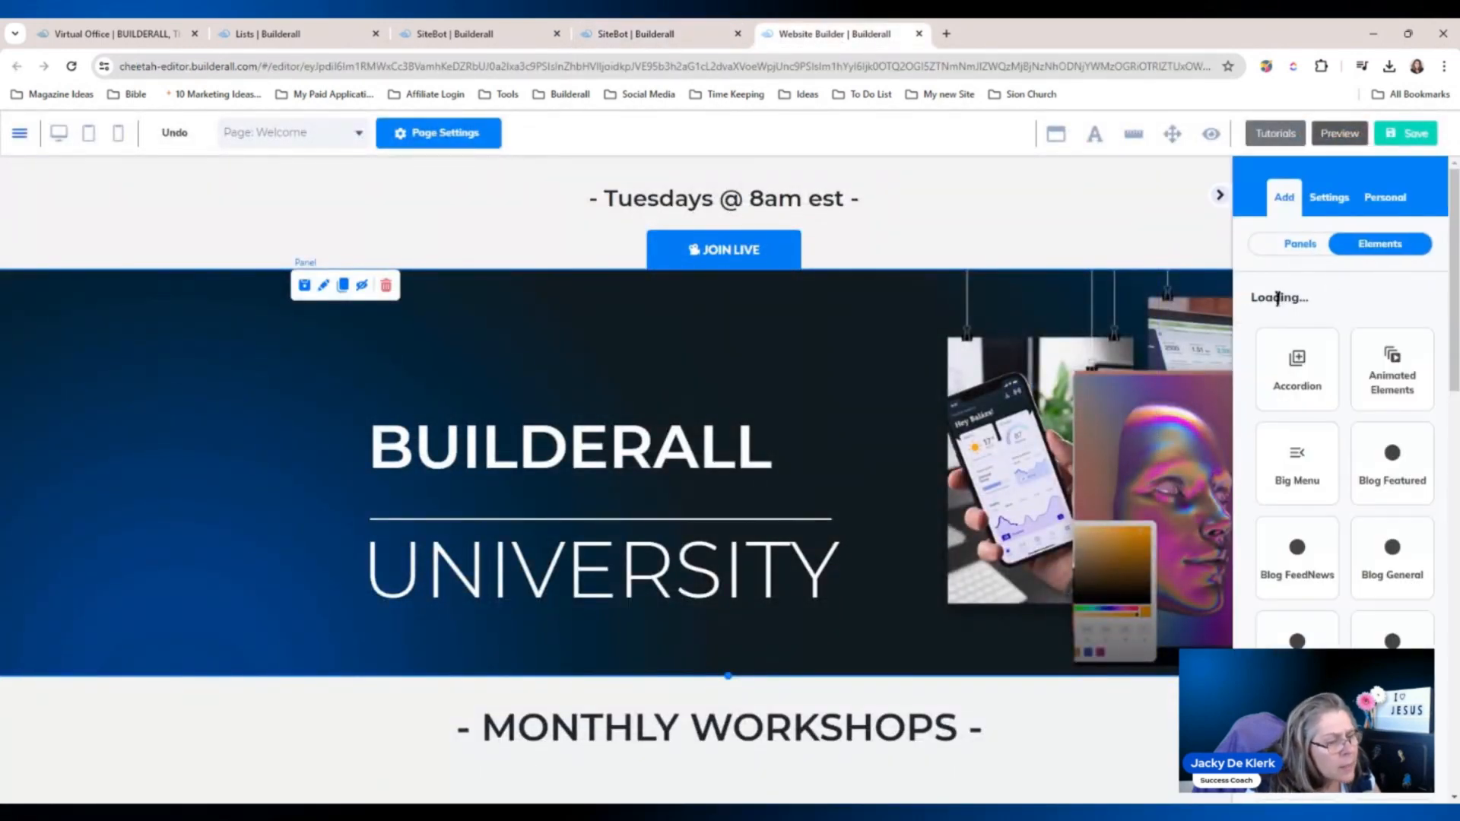
pyautogui.scroll(-5, 1451, 317)
pyautogui.moveTo(1454, 365); pyautogui.dragTo(1453, 411)
pyautogui.click(1304, 476)
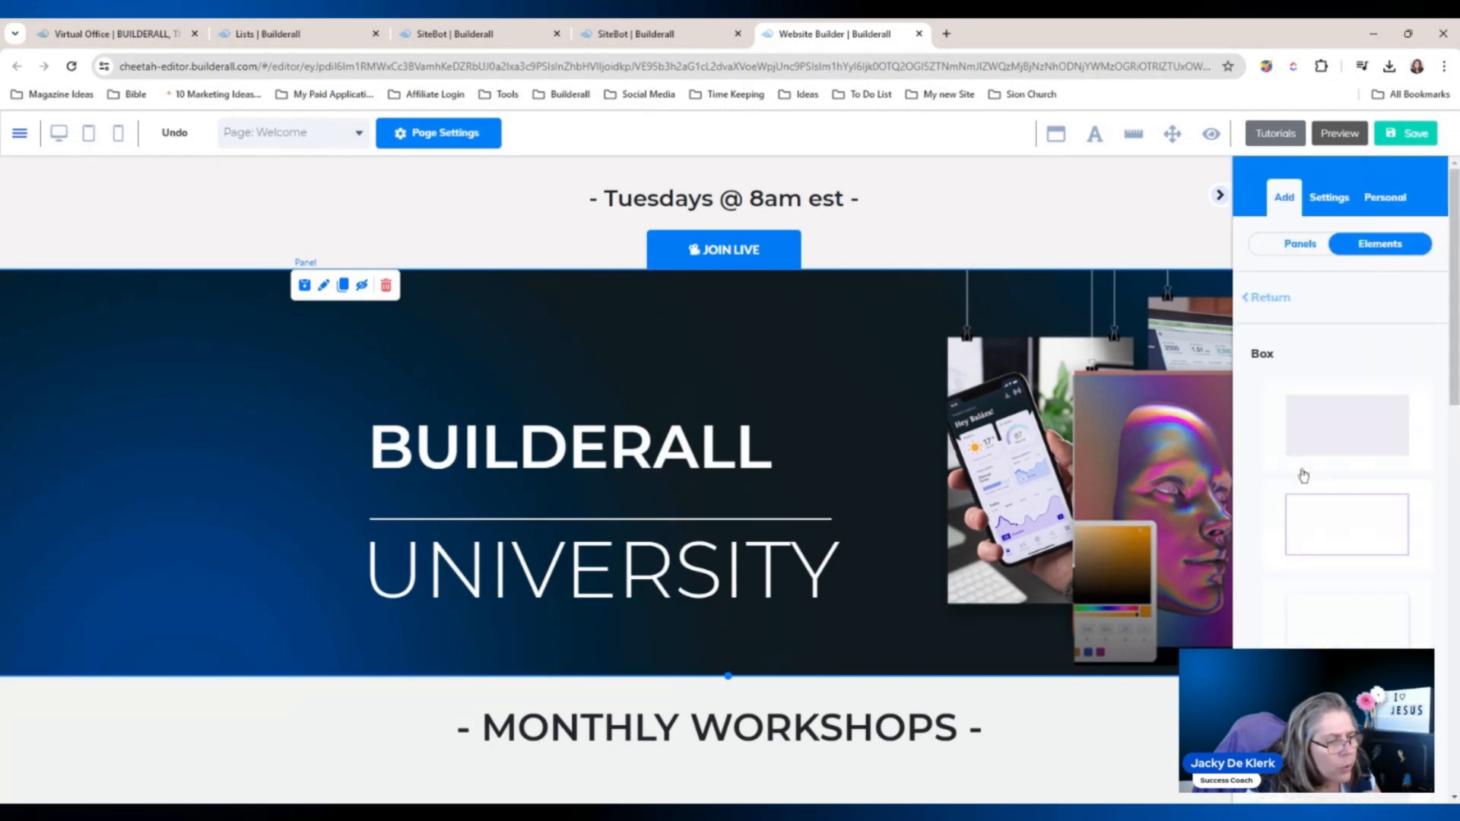
pyautogui.moveTo(1345, 488); pyautogui.dragTo(932, 417)
# Add an Image element to the hero and swap its placeholder for the red robot avatar.
pyautogui.click(1262, 297)
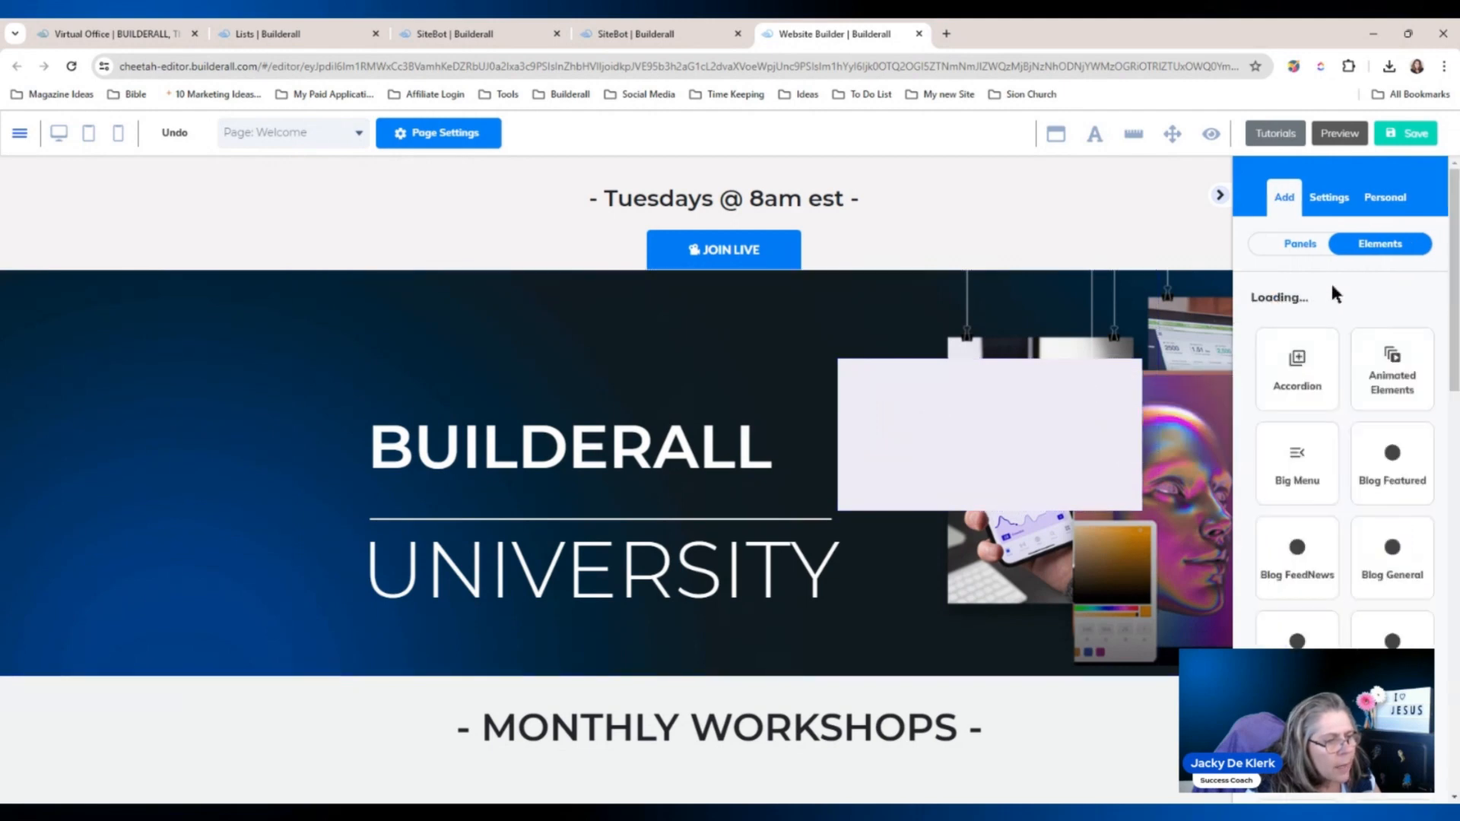
pyautogui.scroll(-4, 1343, 342)
pyautogui.scroll(-5, 1414, 532)
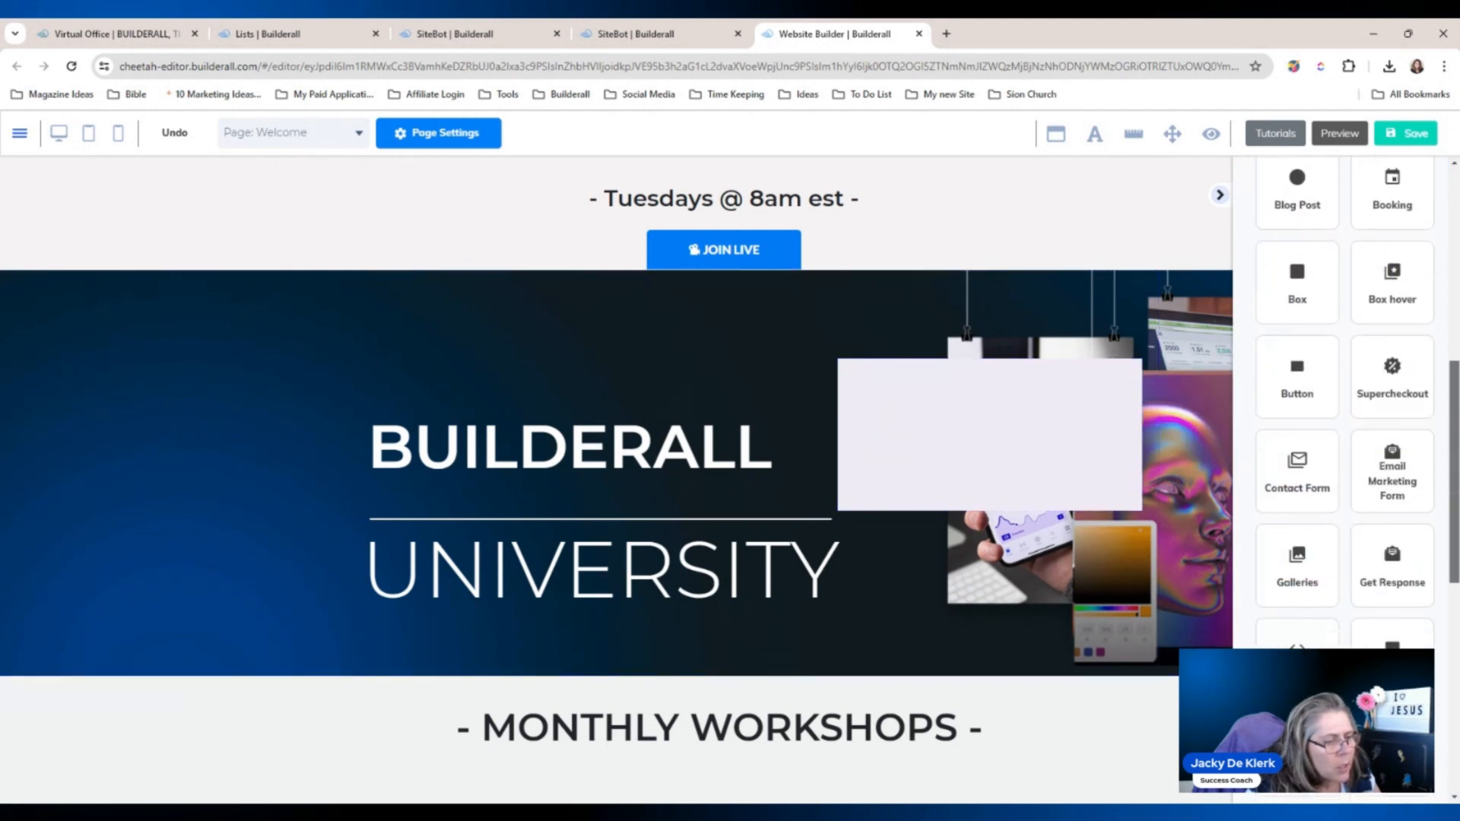
pyautogui.click(1417, 554)
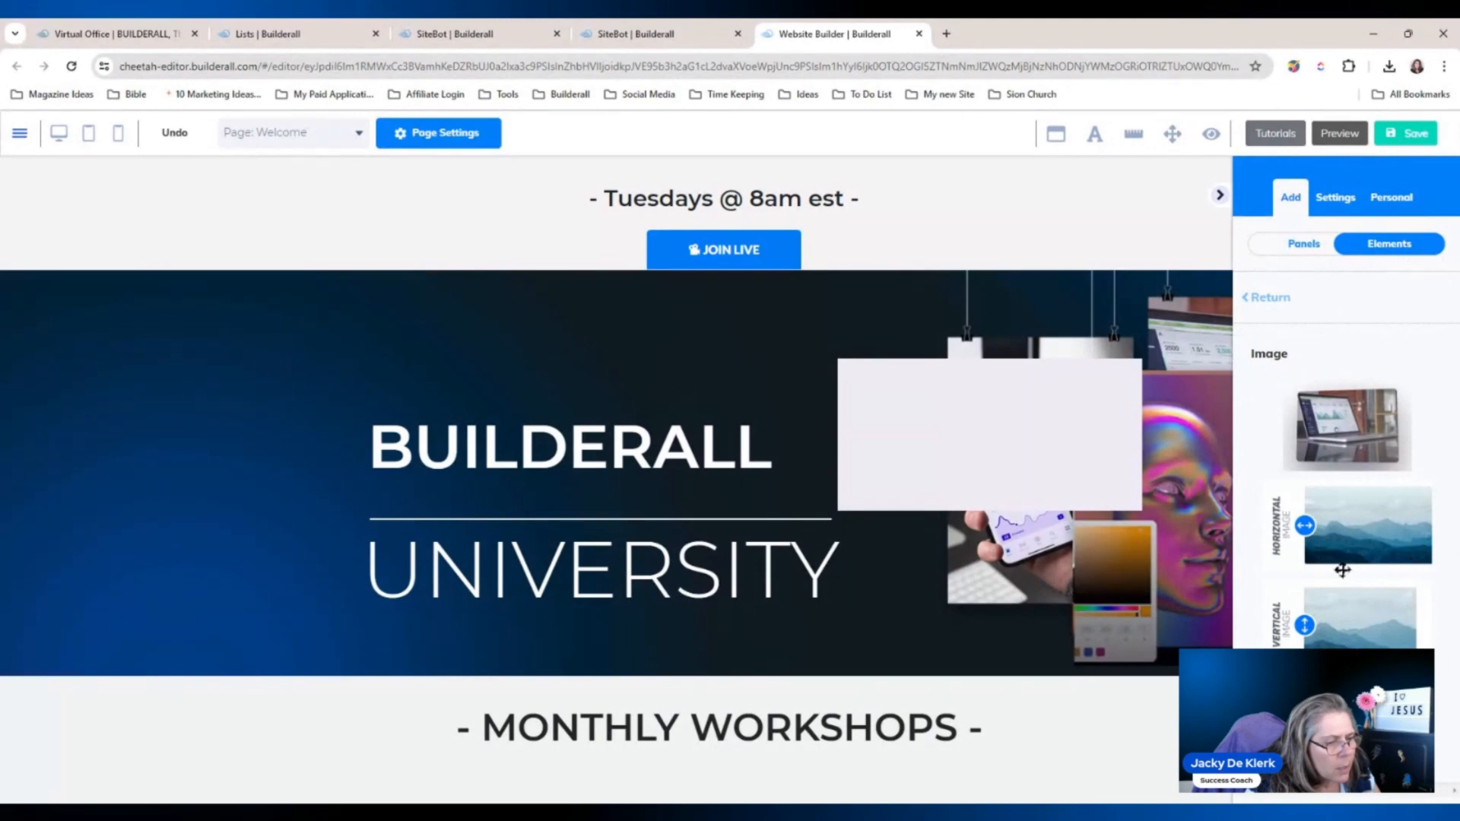
pyautogui.moveTo(1342, 571); pyautogui.dragTo(970, 439)
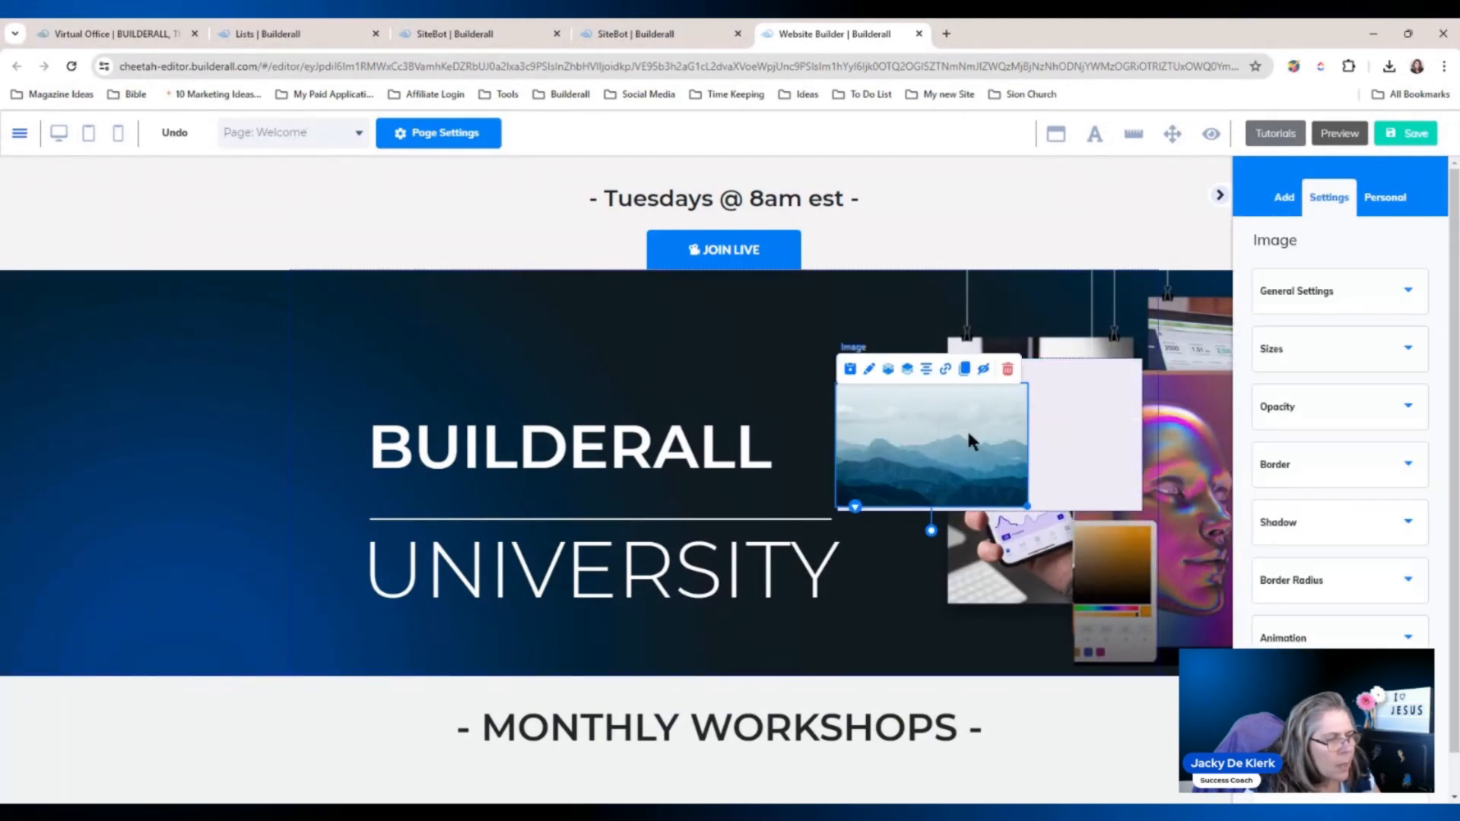
pyautogui.click(1285, 293)
pyautogui.click(1335, 617)
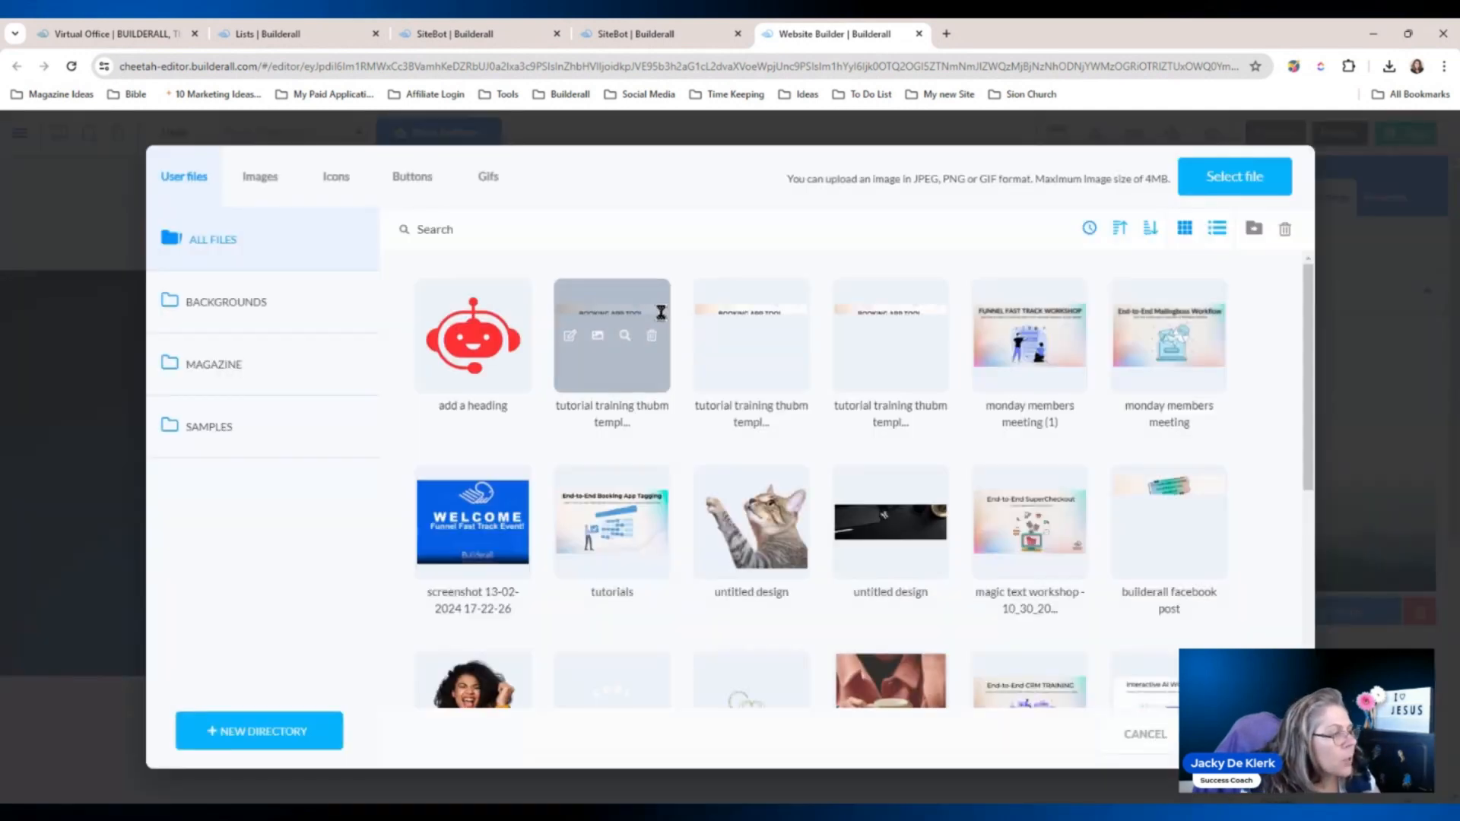
pyautogui.click(472, 335)
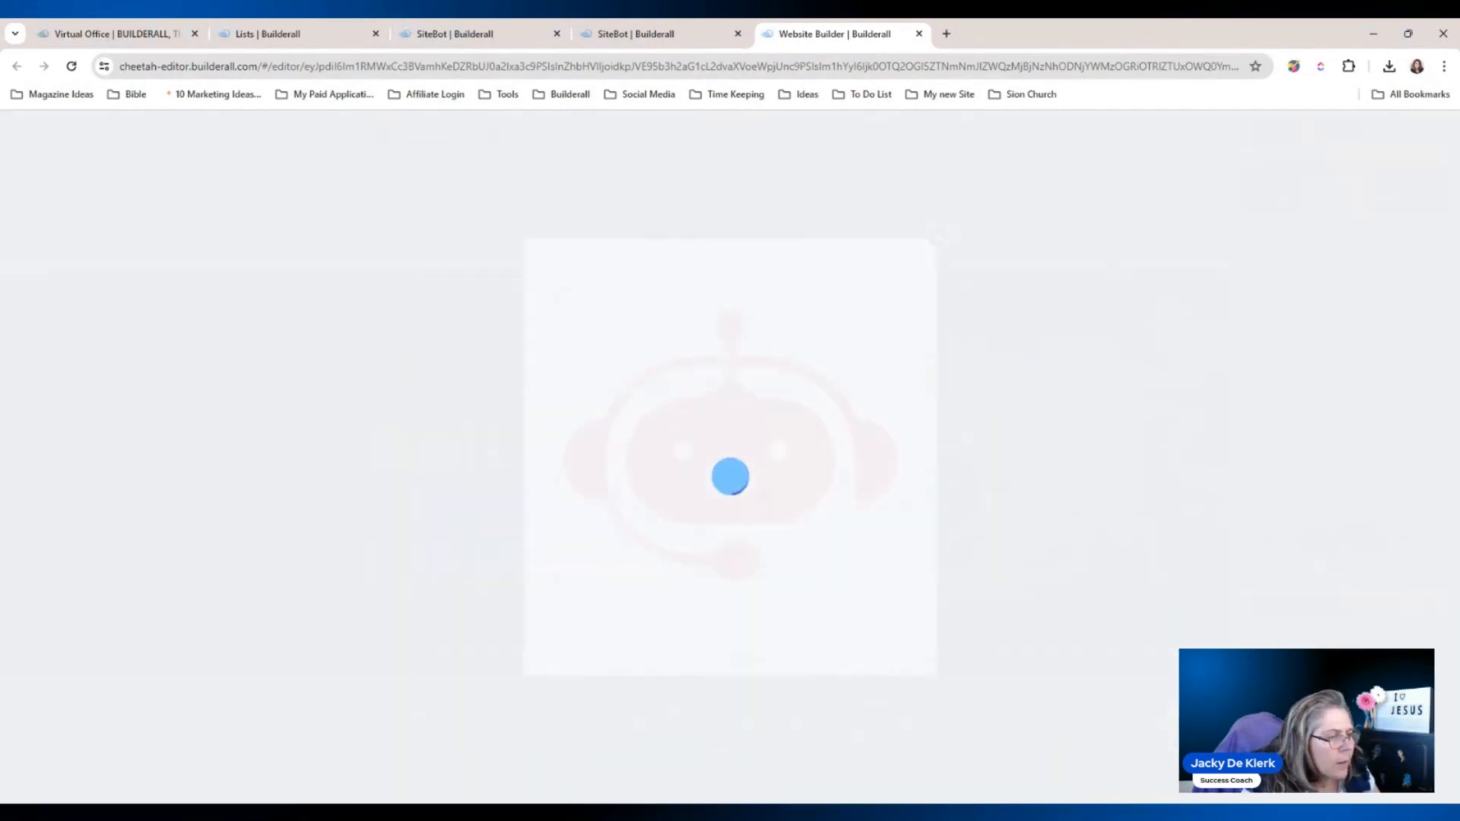
pyautogui.click(938, 238)
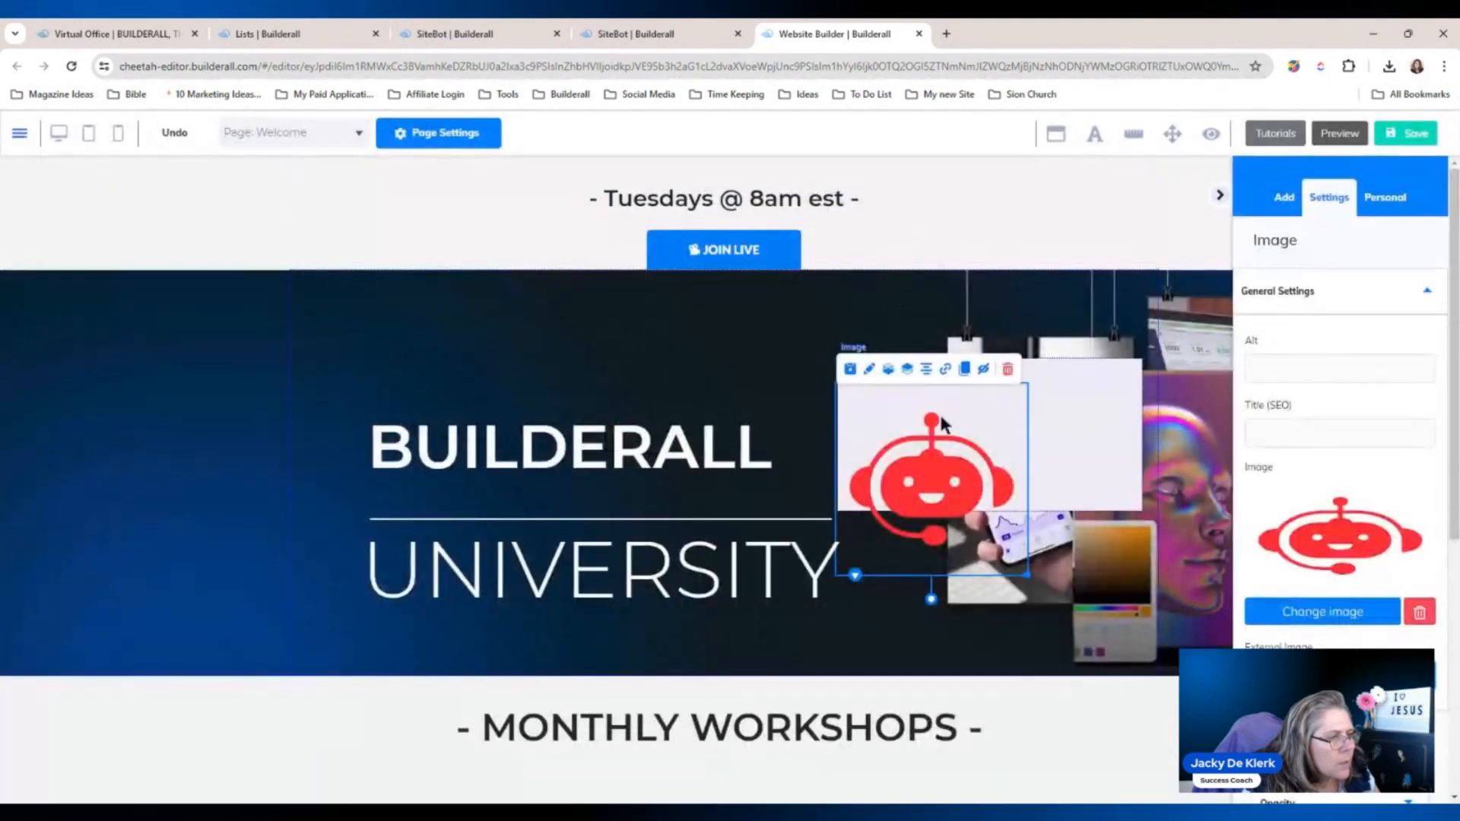
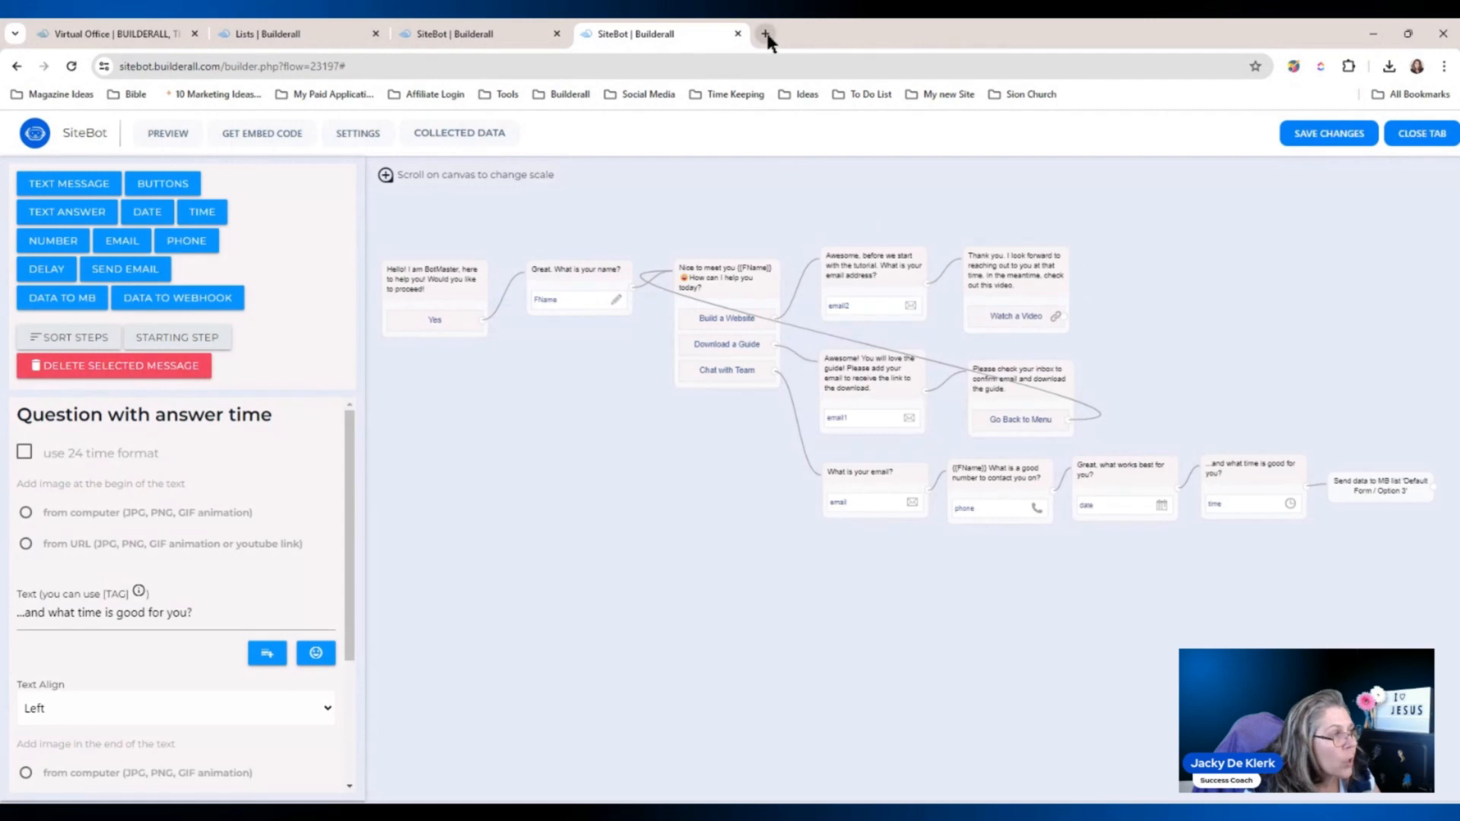
# Load the published chatbot's link in a new tab and agree to proceed.
pyautogui.click(765, 33)
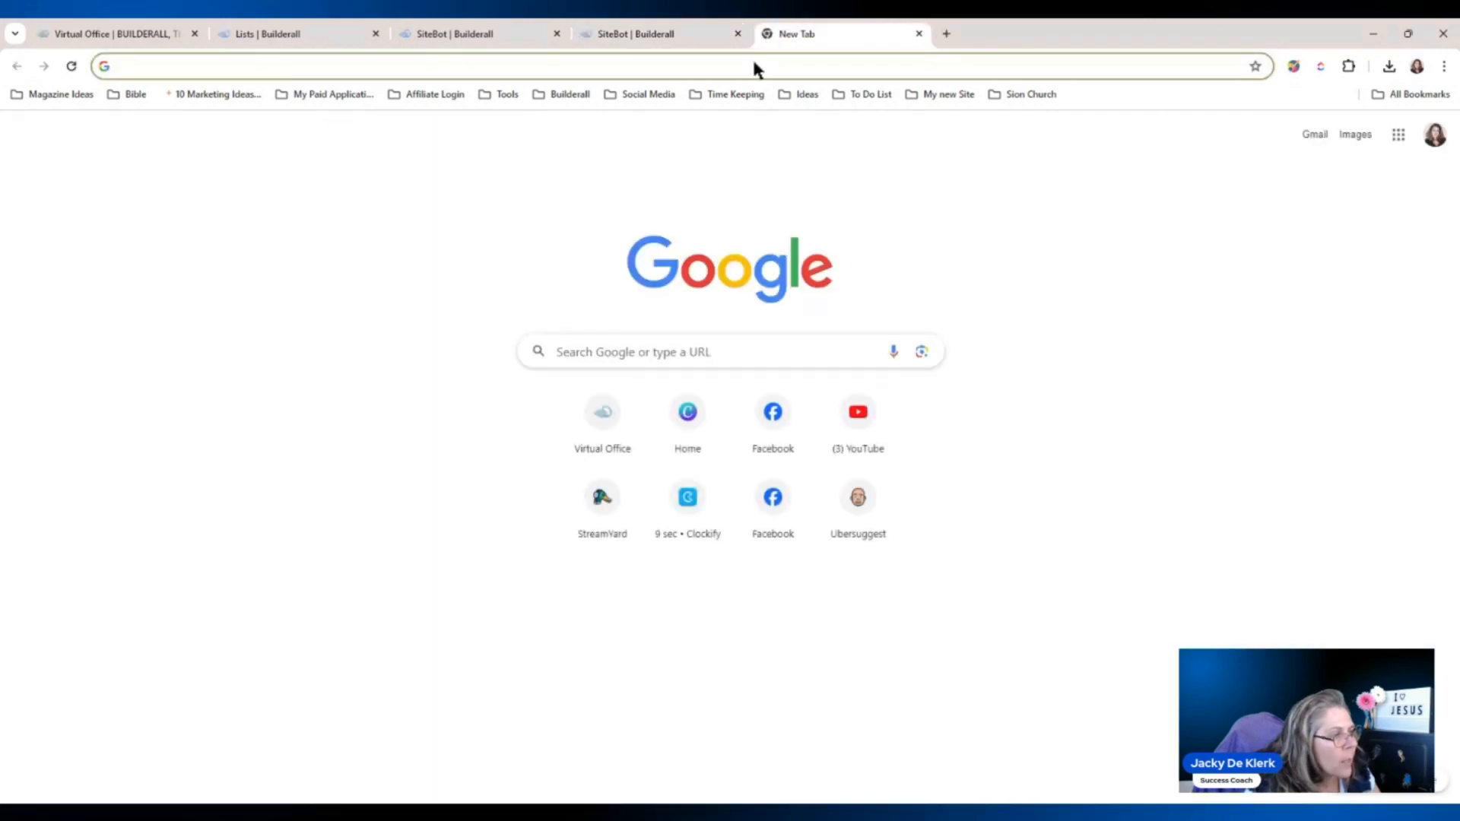
pyautogui.write('sitebot.builderall.com/sitebot.php?key=LPOwq6ZaavzS')
pyautogui.press('Return')
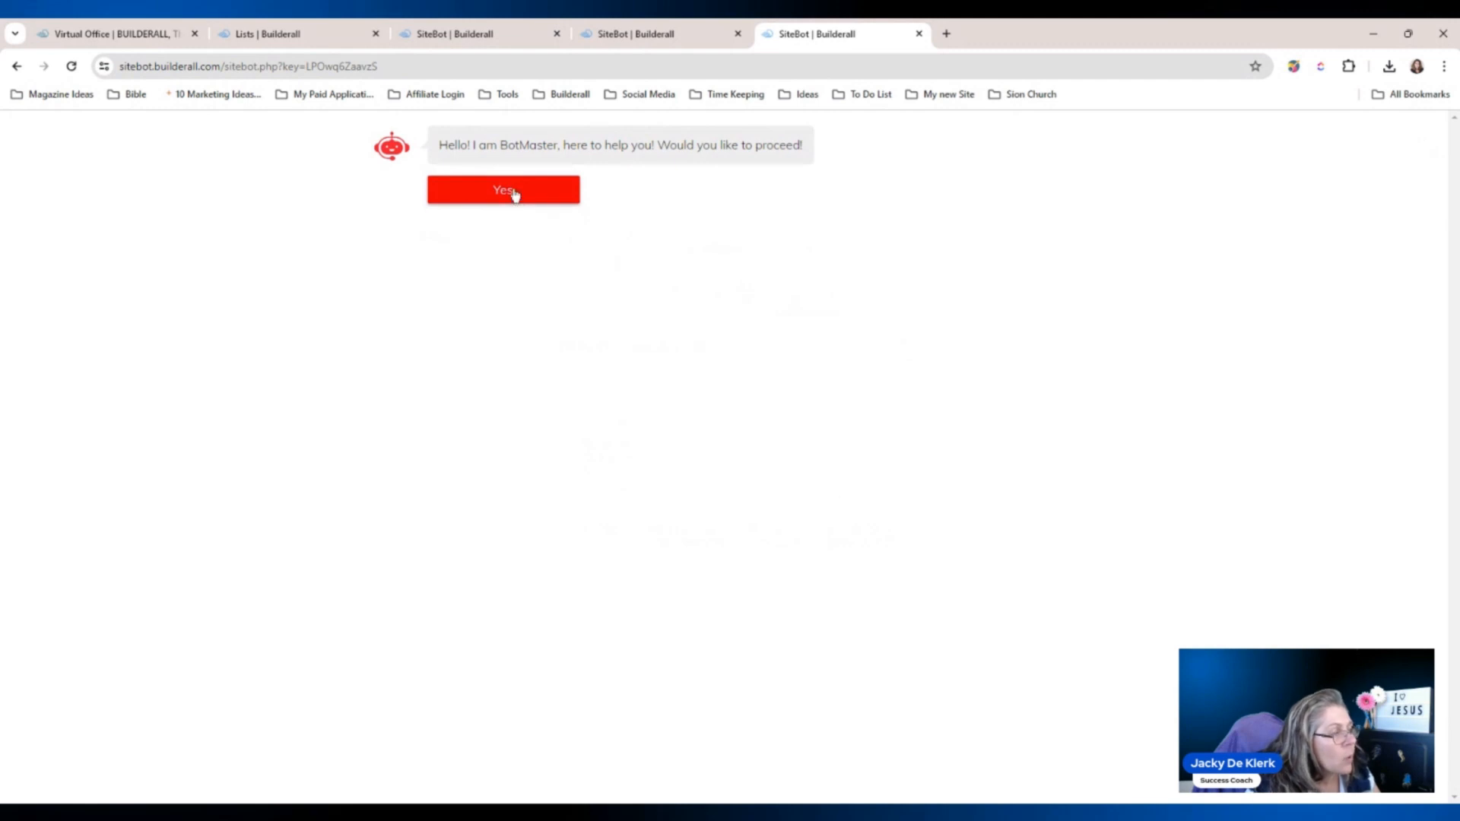
pyautogui.click(514, 194)
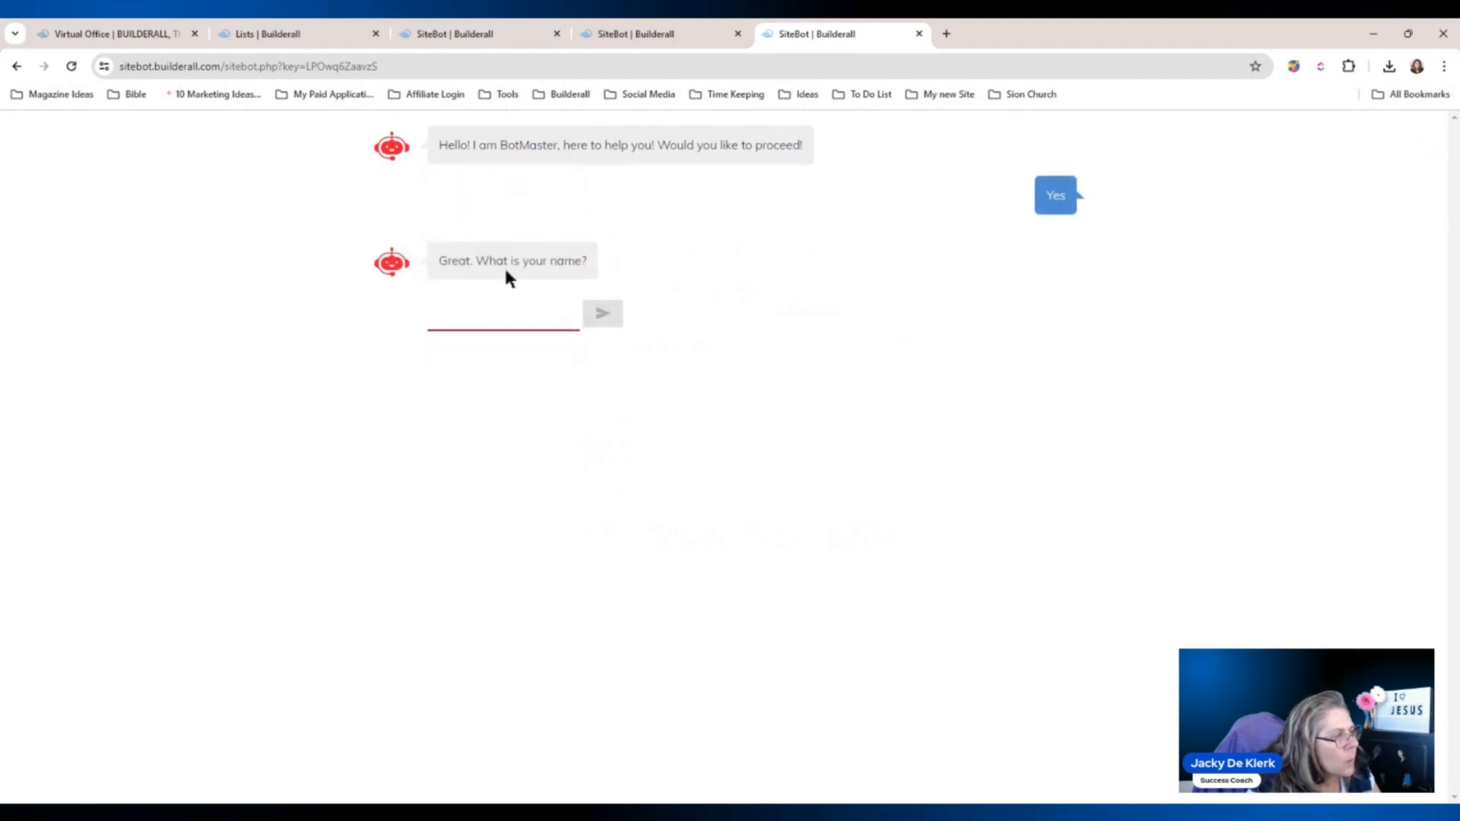
# Answer with a test name, choose Build a Website, and submit a test email address.
pyautogui.write('P')
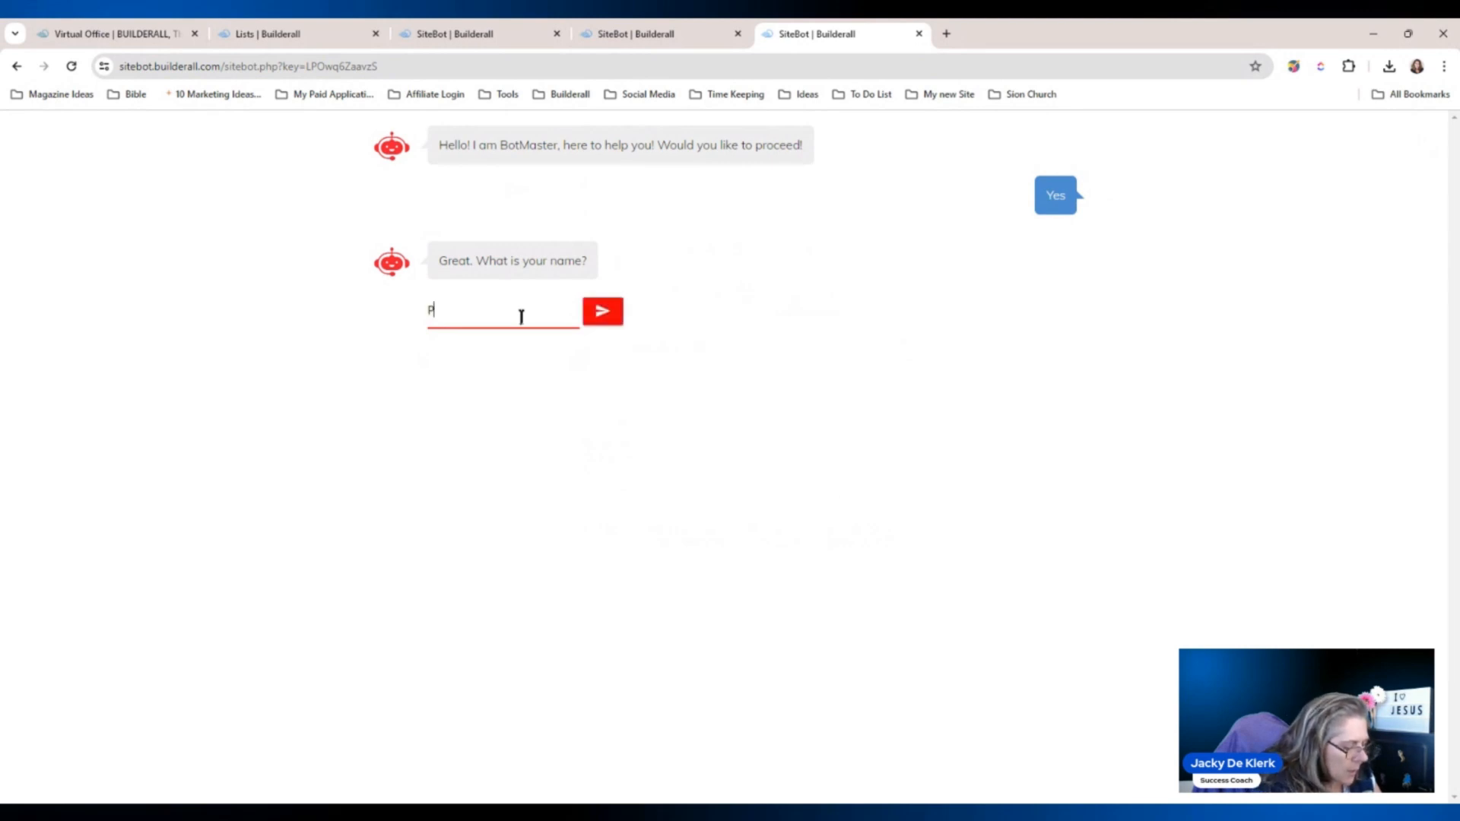
pyautogui.write('etro')
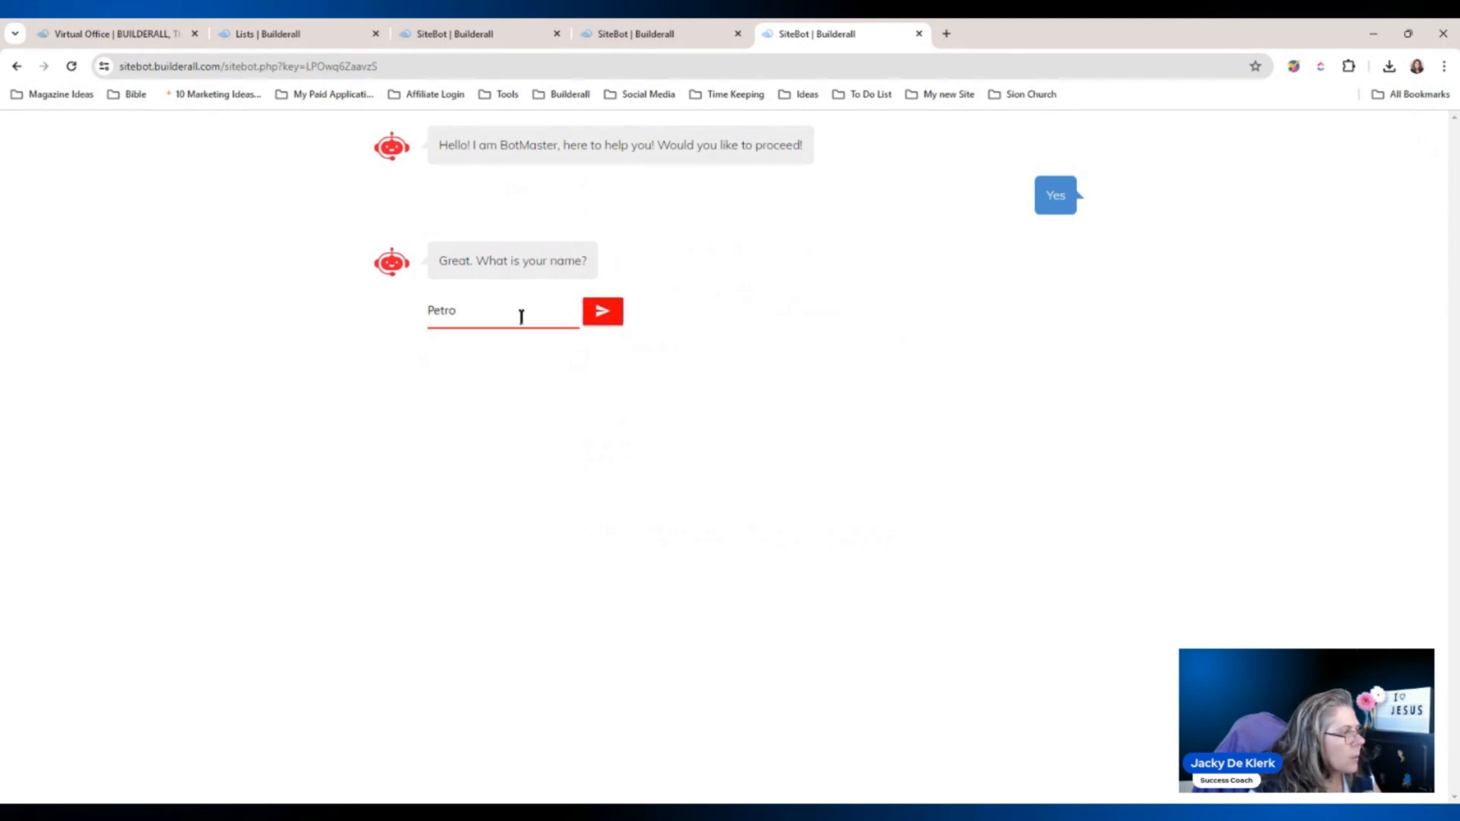
pyautogui.click(609, 313)
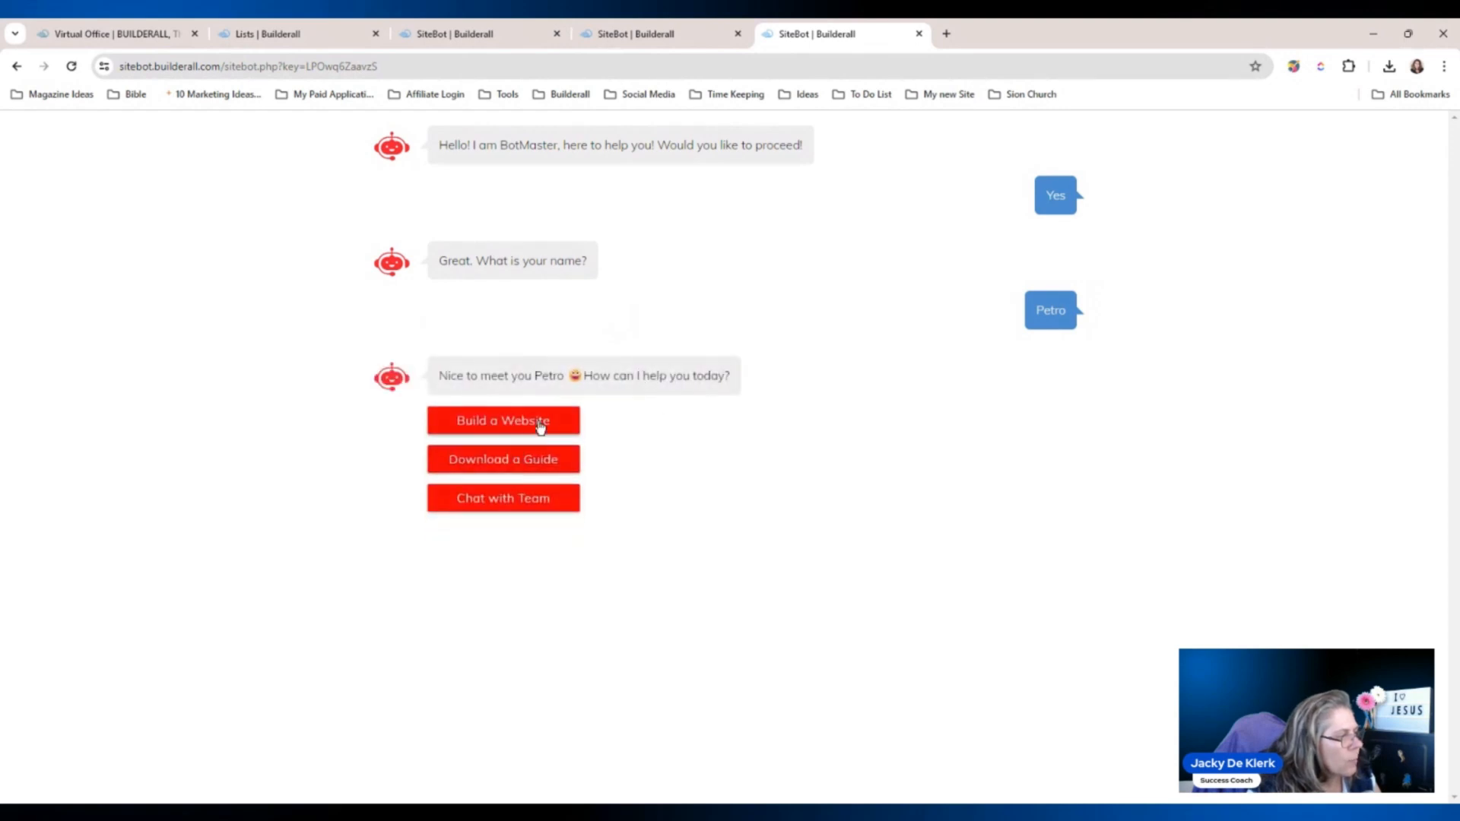
pyautogui.click(540, 426)
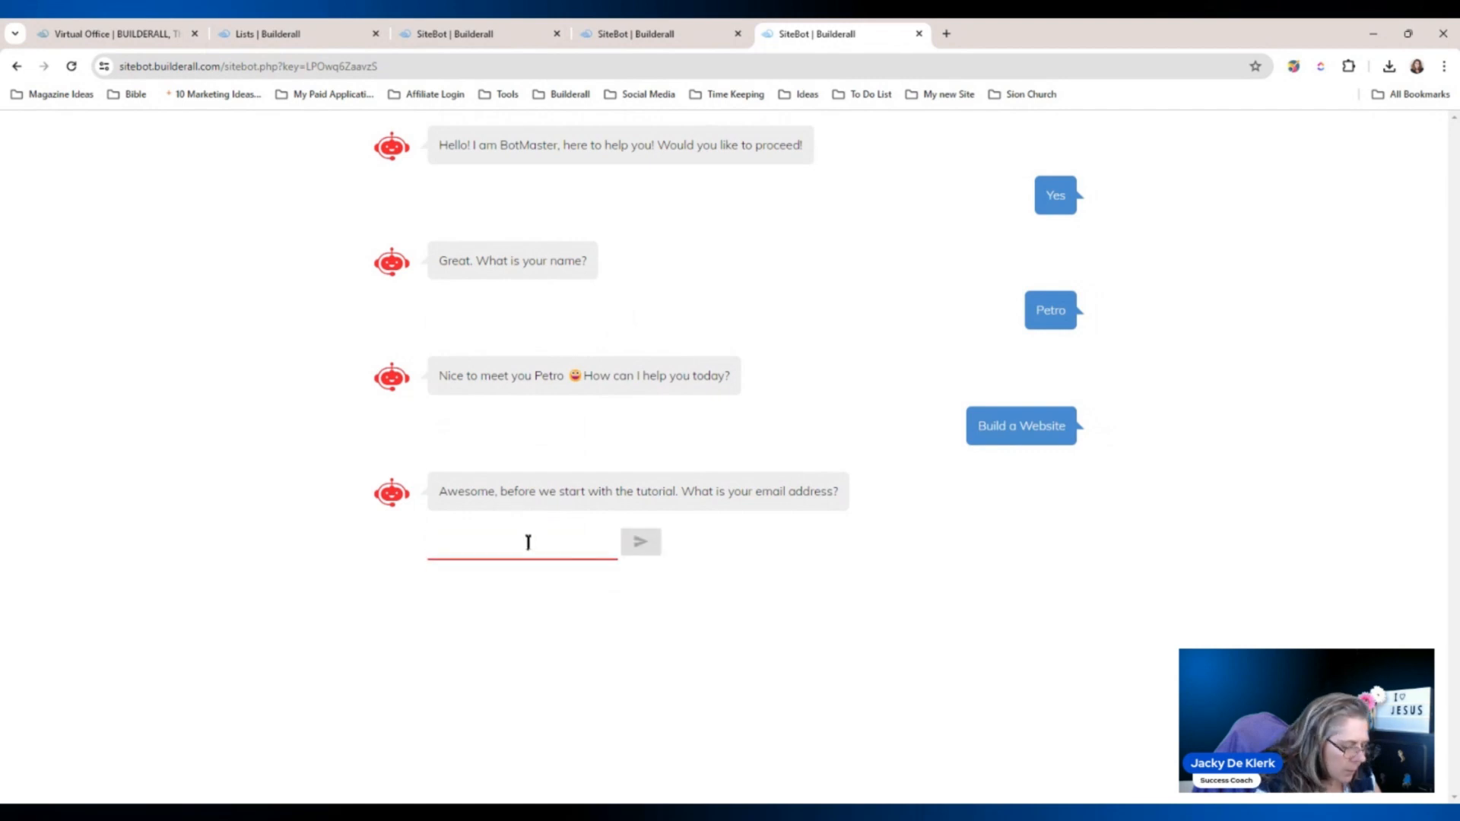
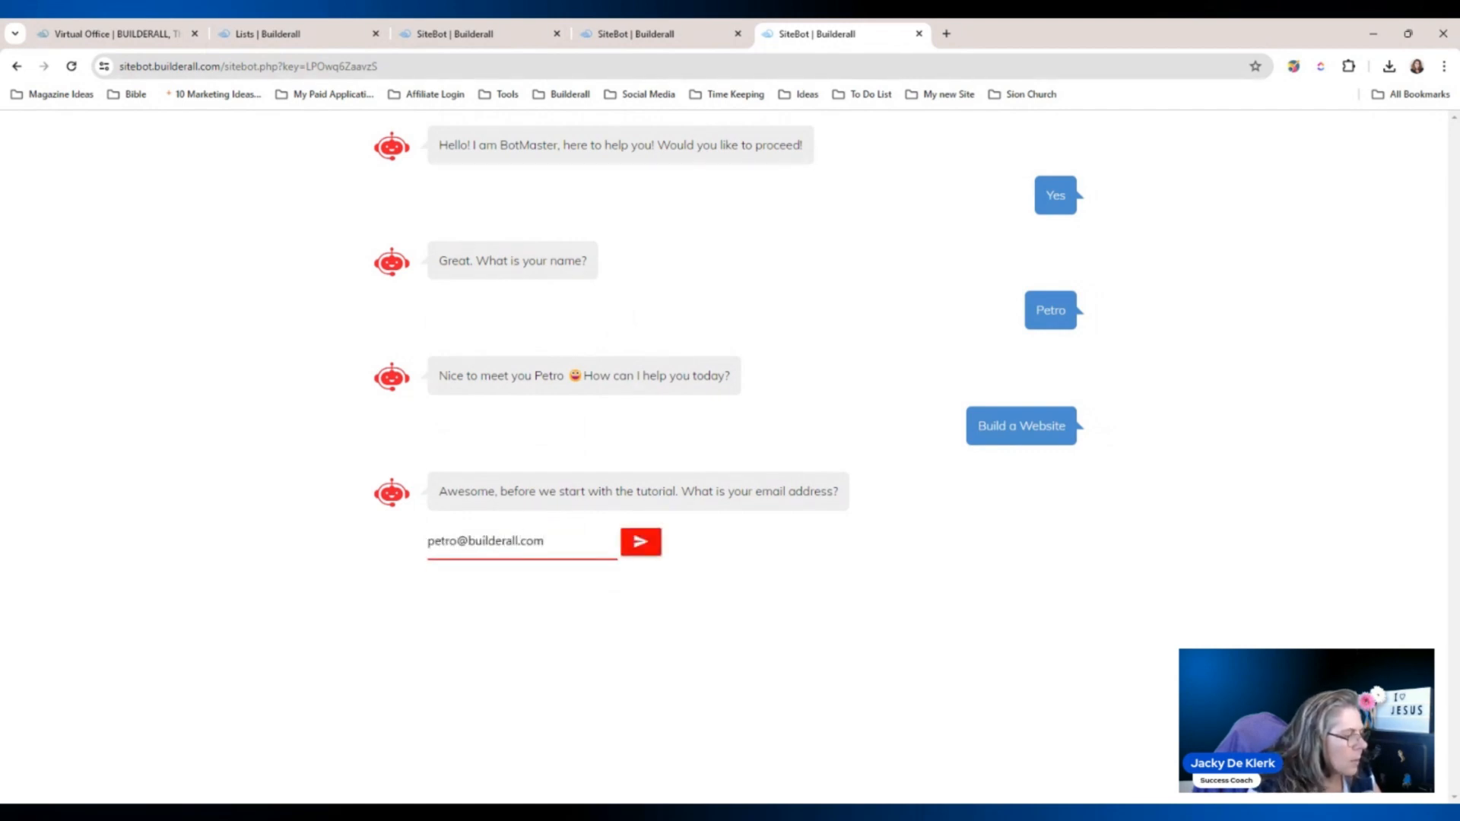
pyautogui.click(637, 538)
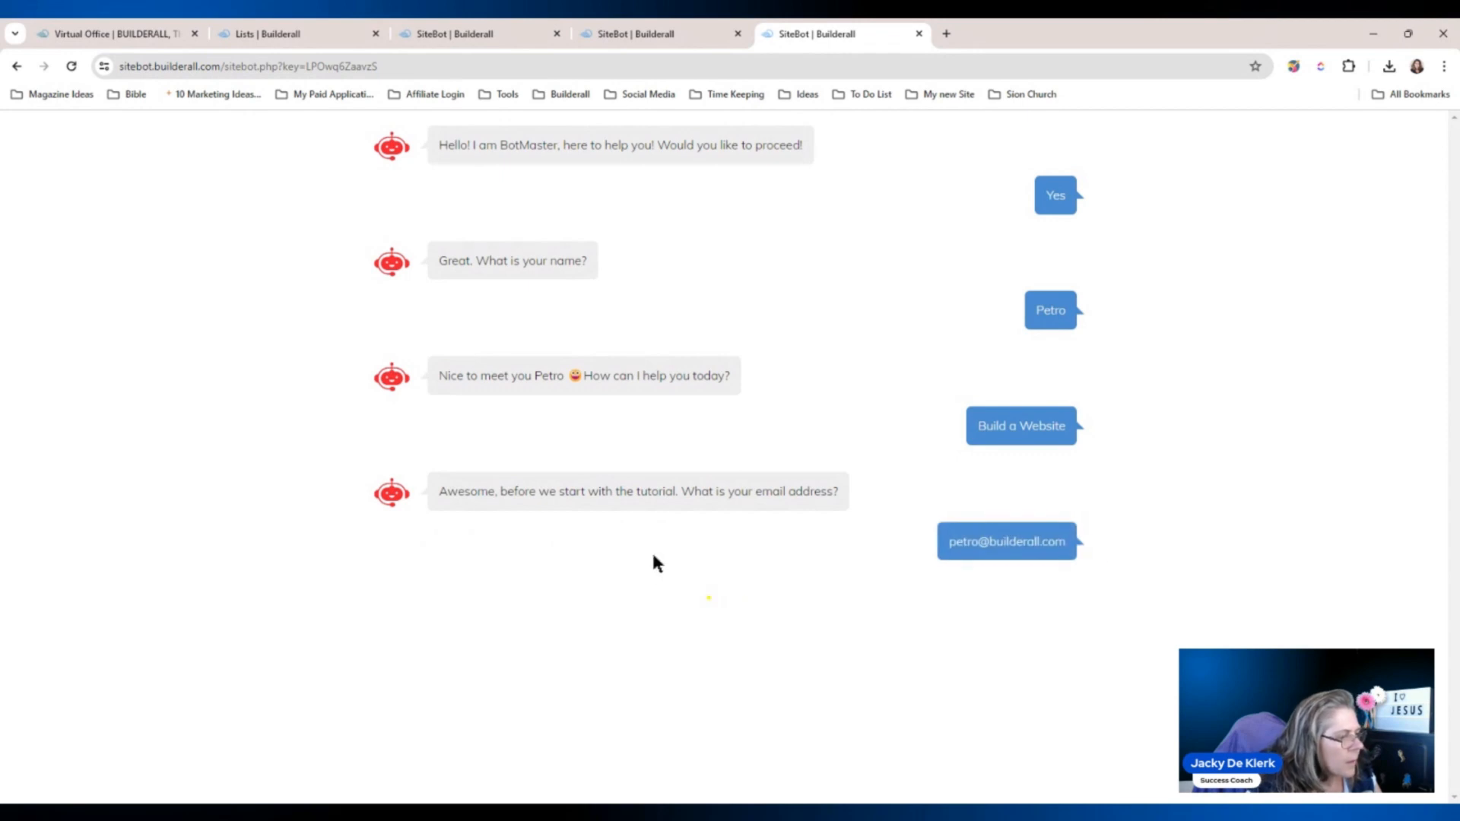
# Open the bot's tutorial video, then reload the chatbot in a fresh tab and agree to proceed.
pyautogui.click(517, 655)
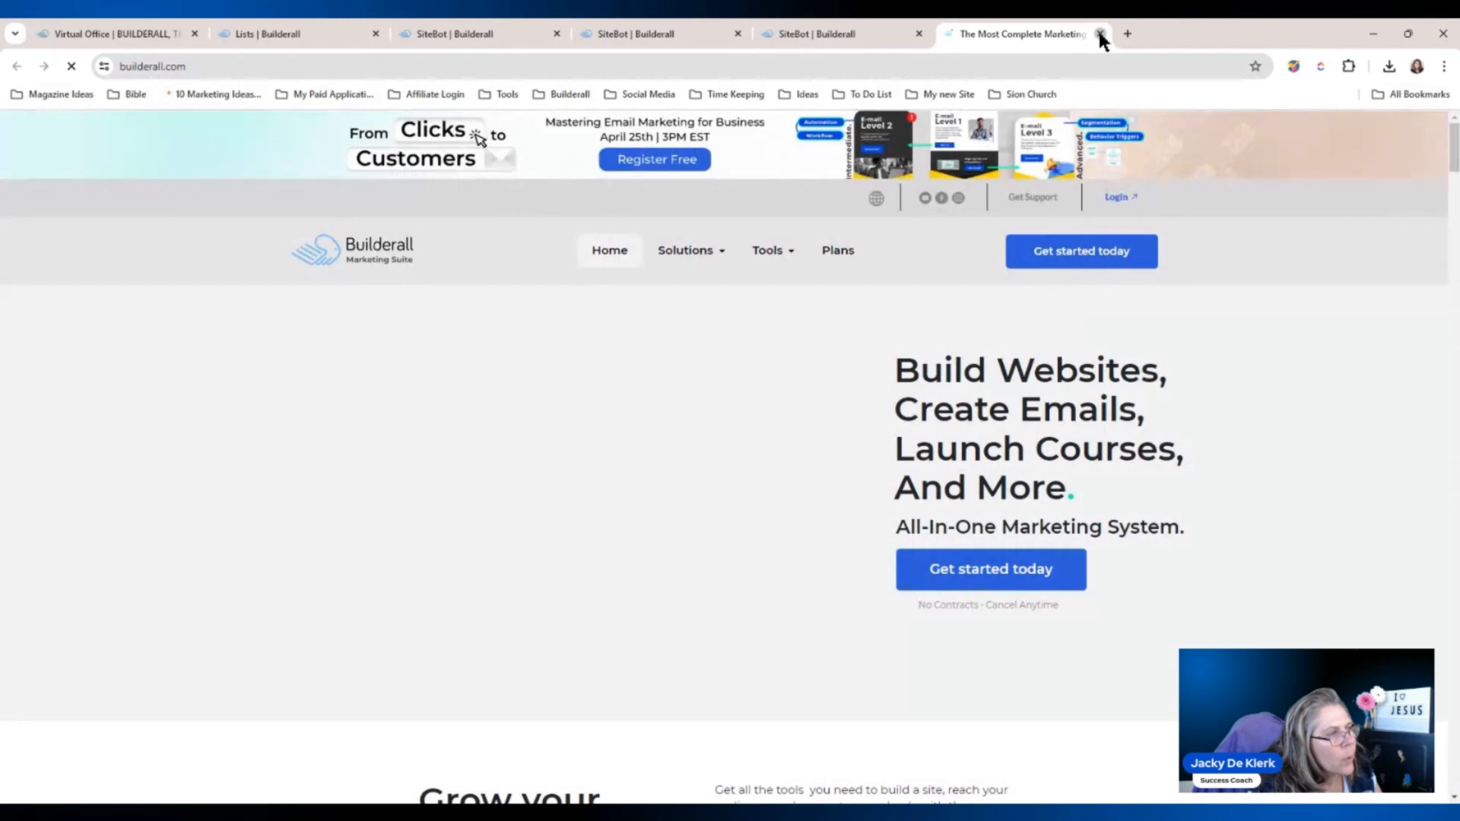
pyautogui.click(1098, 34)
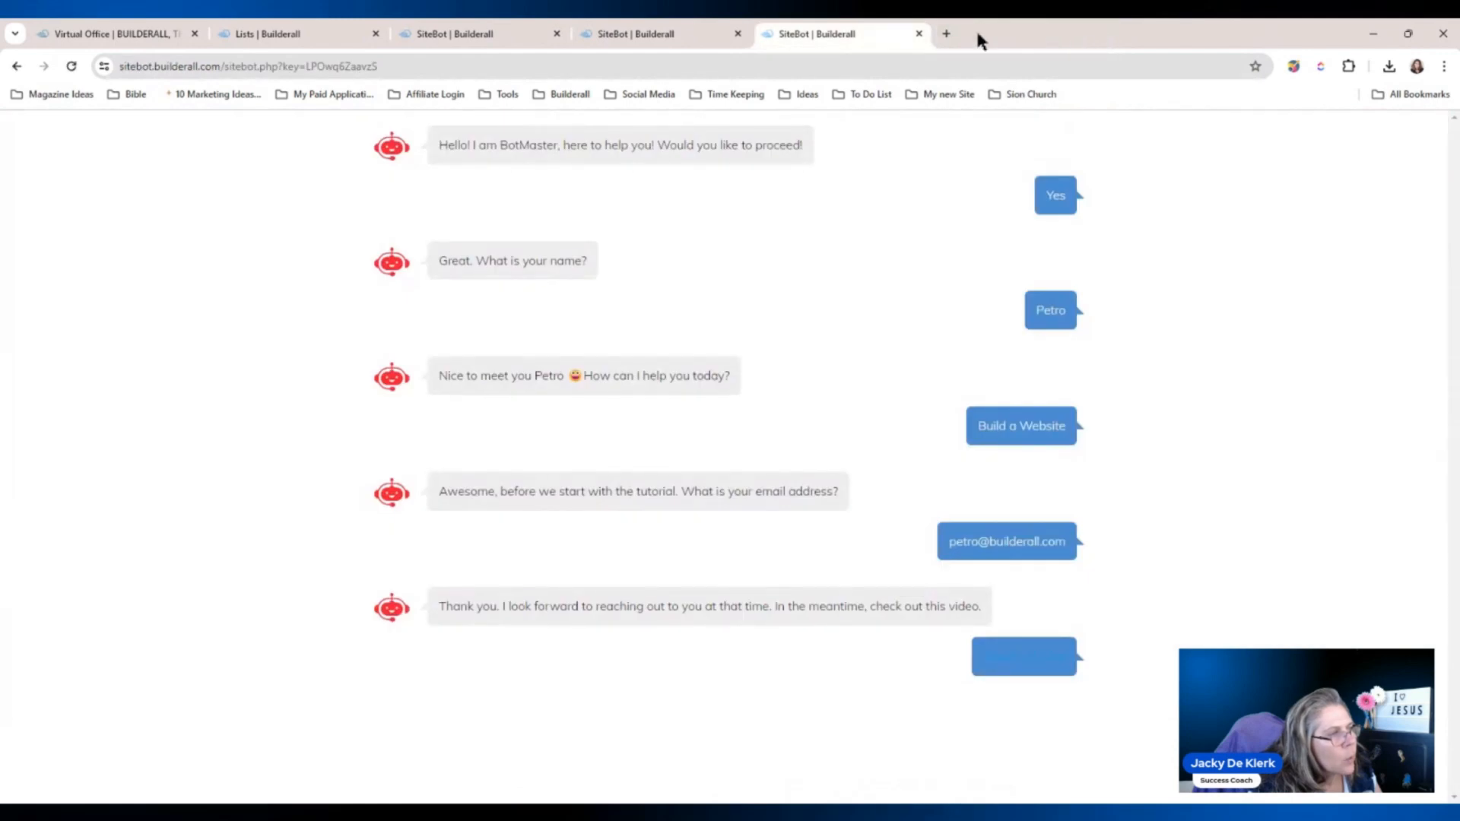
pyautogui.click(947, 34)
pyautogui.click(917, 64)
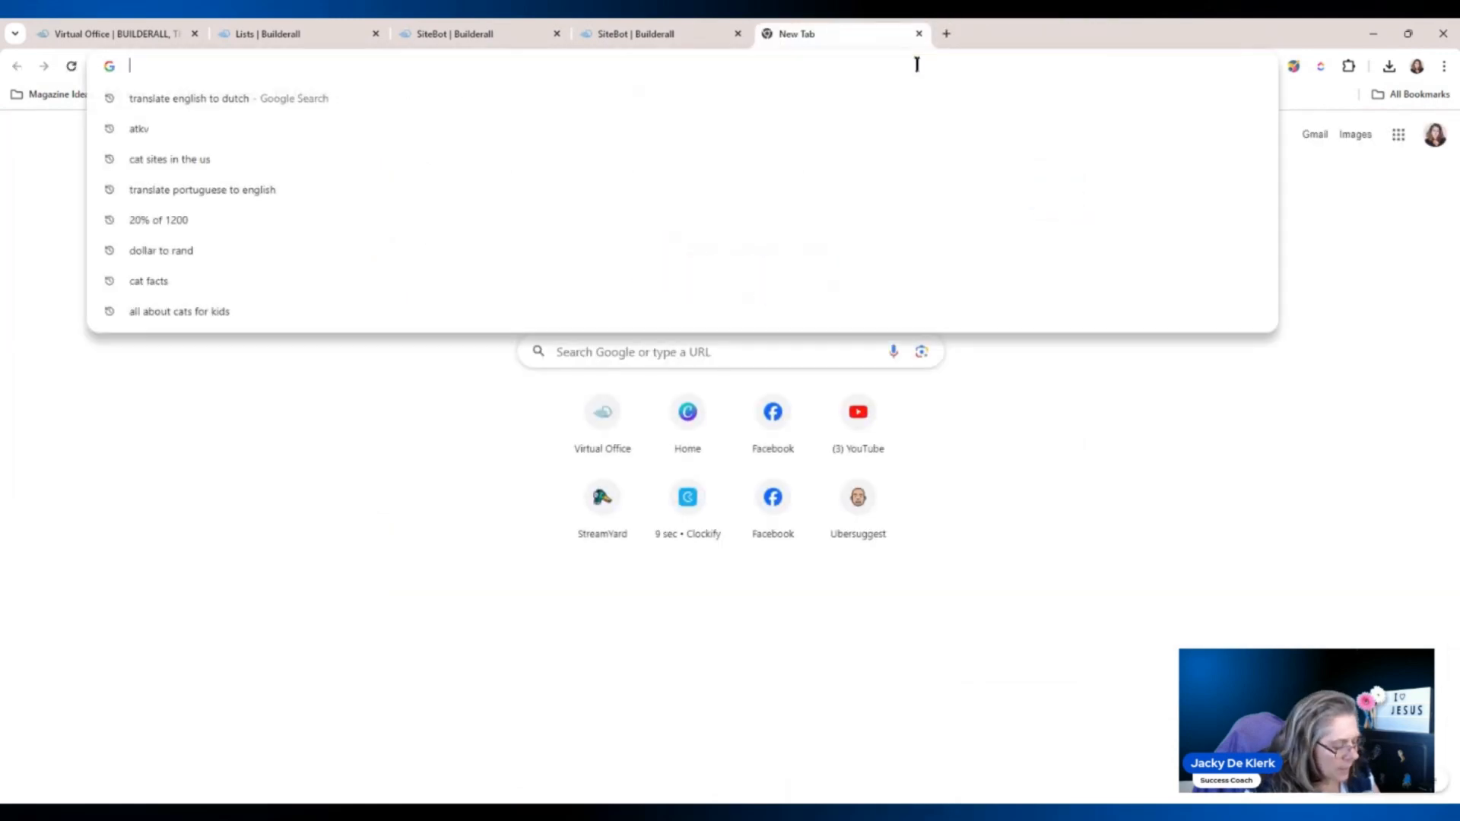
pyautogui.write('https://sitebot.builderall.com/sitebot.php?key=LPOwq6ZaavzS')
pyautogui.press('Return')
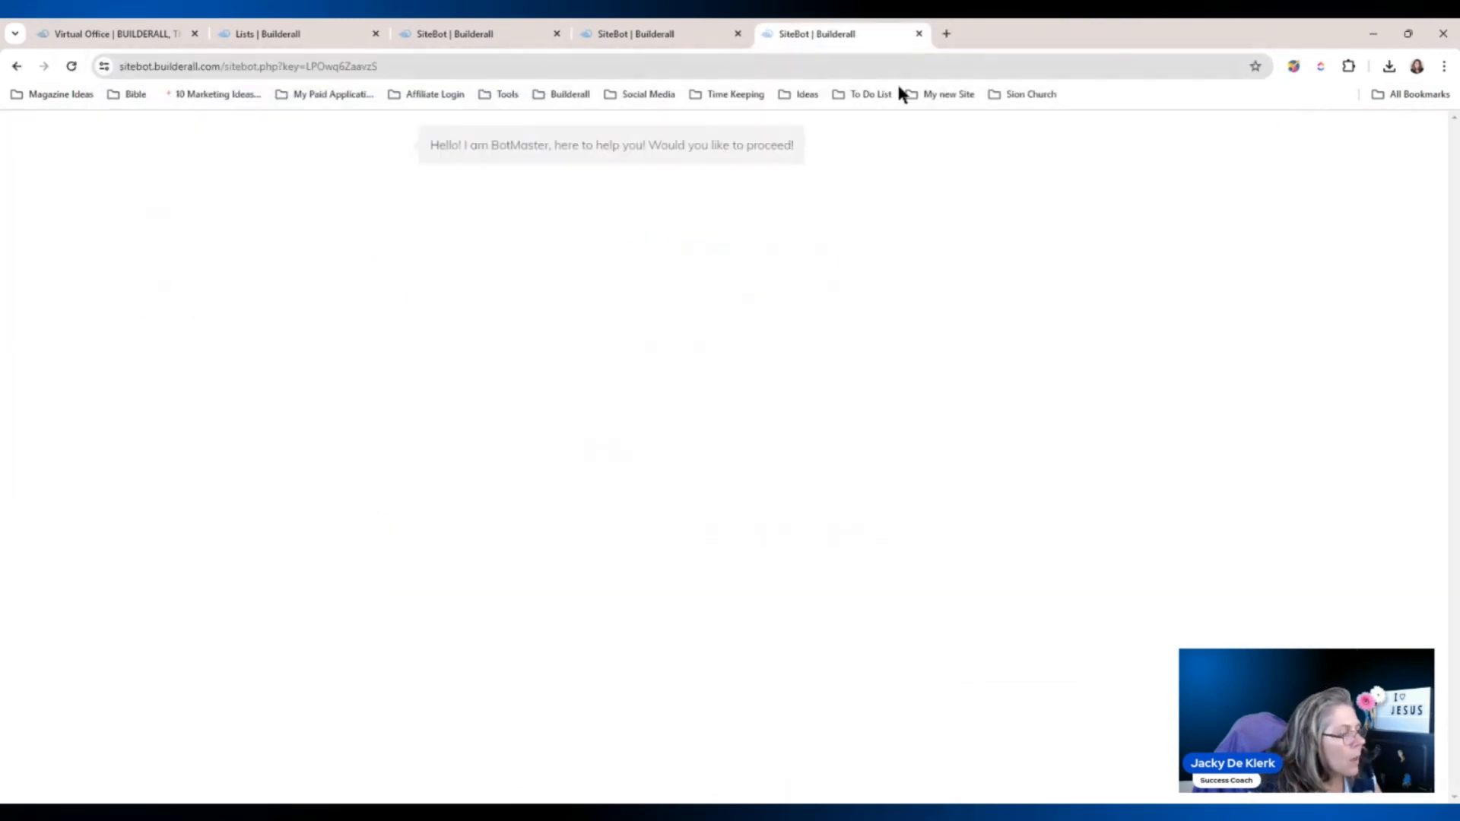
pyautogui.click(529, 206)
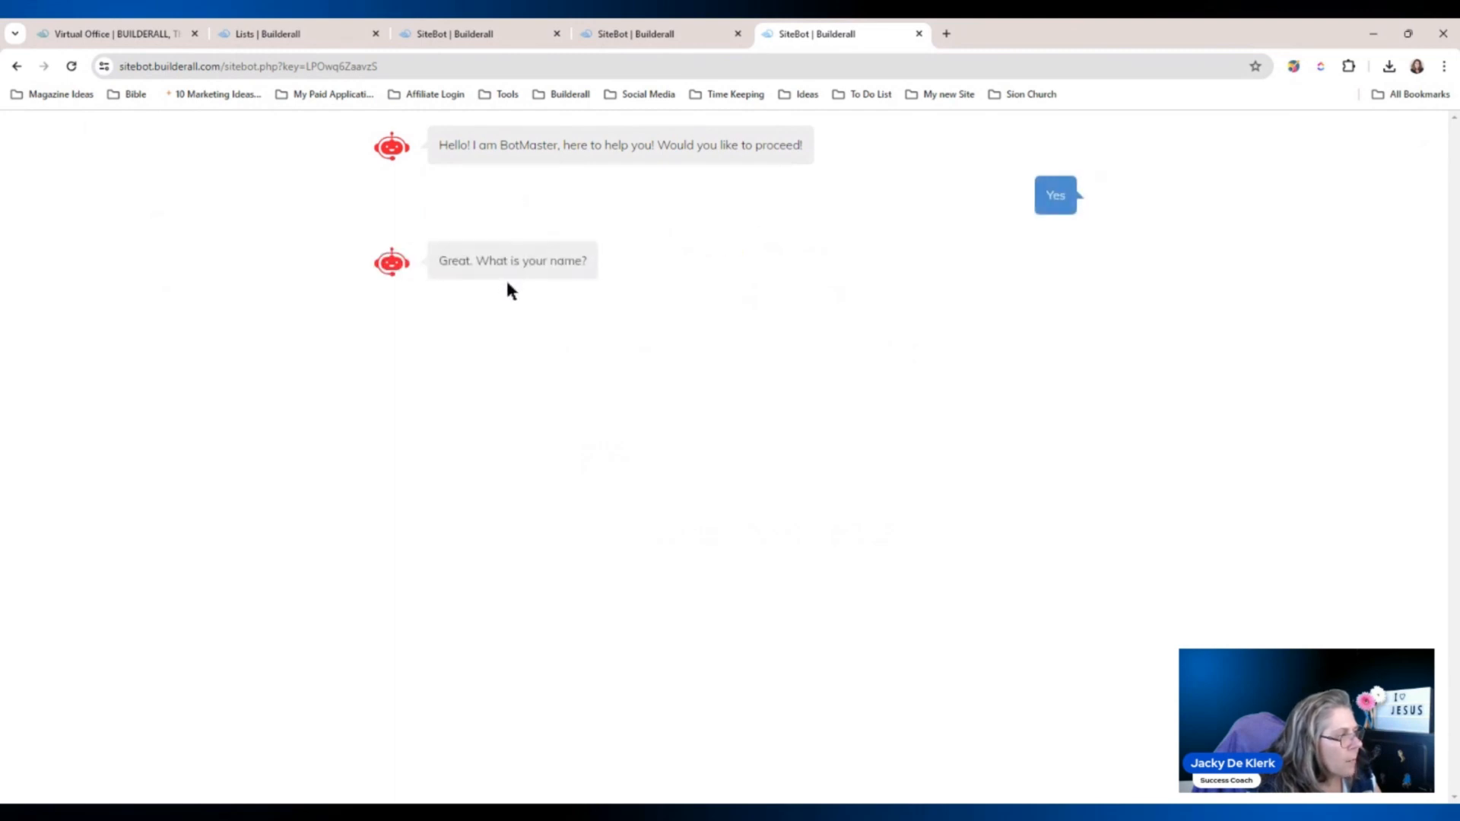
# Give a second test name, choose Download a Guide, submit an email, return to menu, close the tab.
pyautogui.write('Sam')
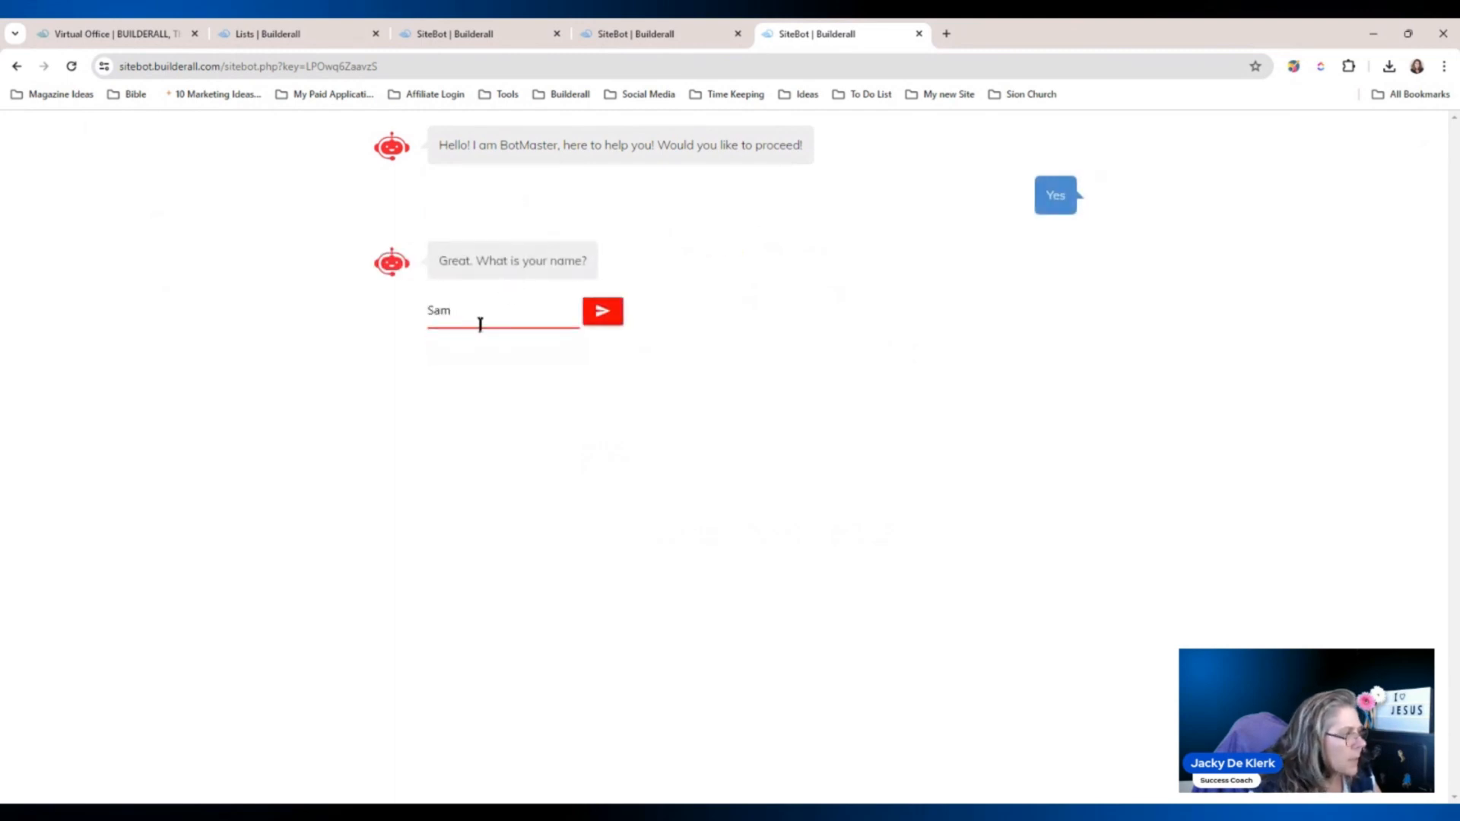
pyautogui.click(602, 311)
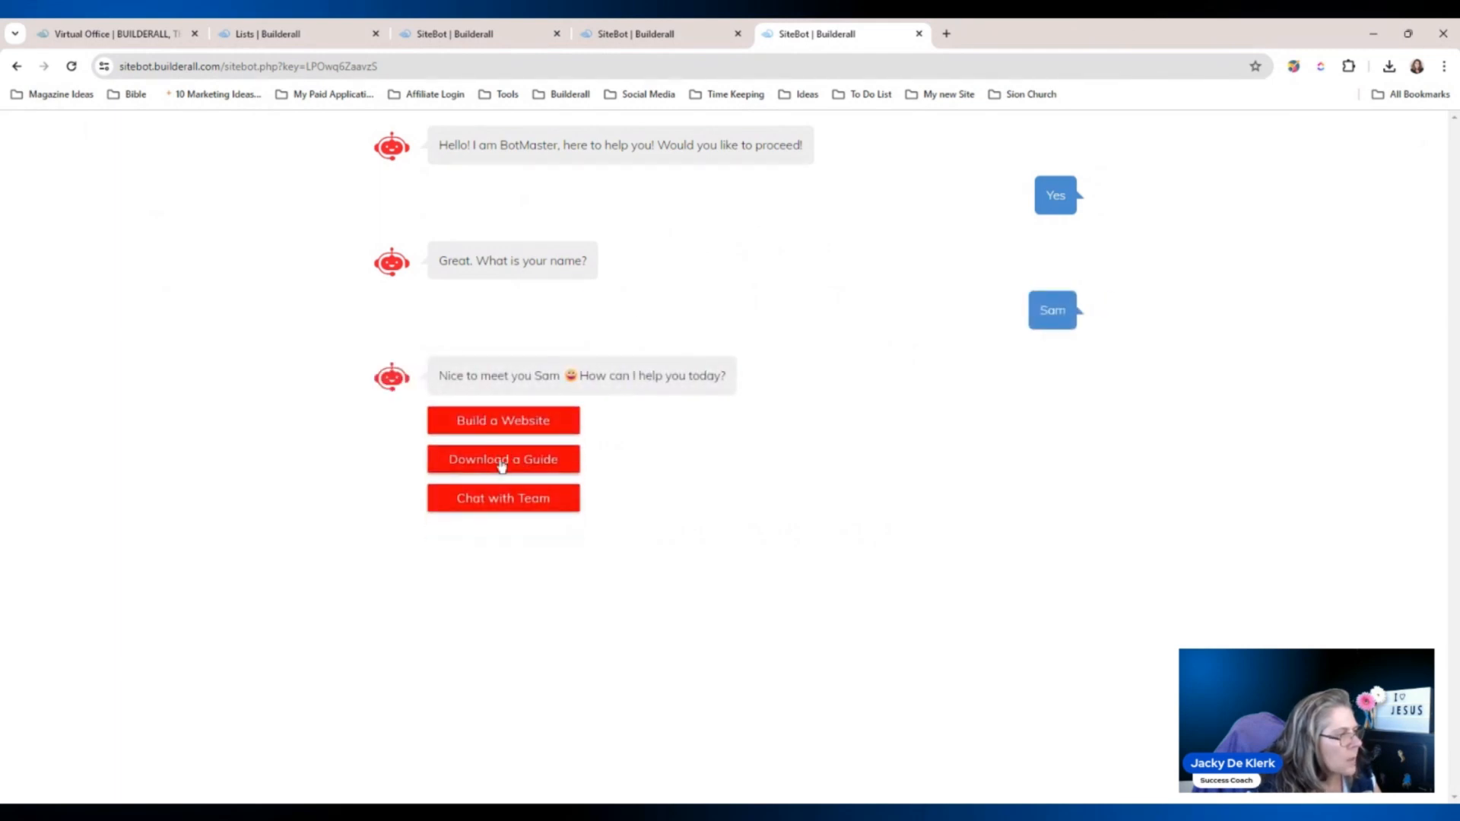
pyautogui.click(501, 462)
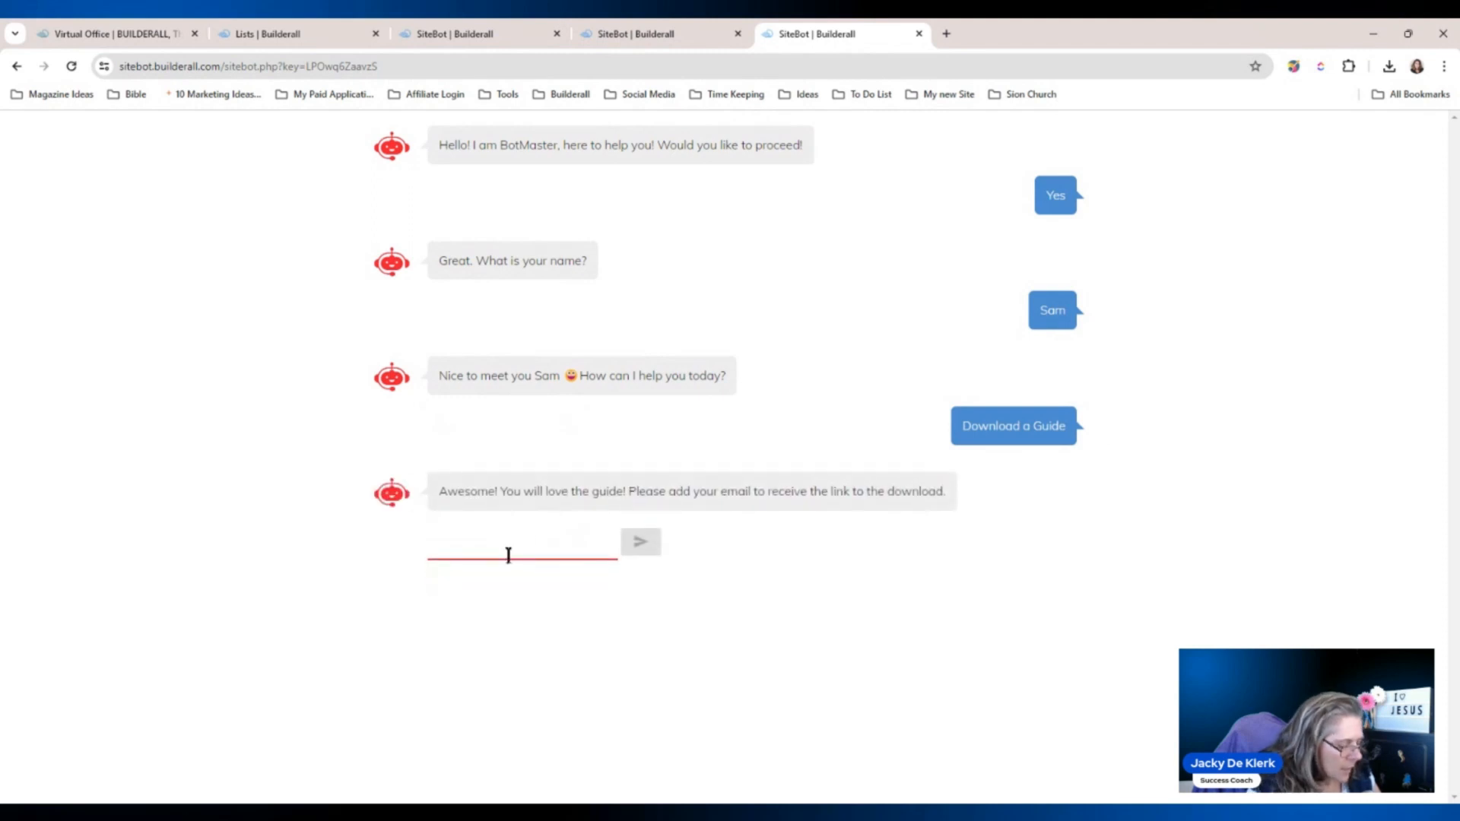
pyautogui.click(508, 555)
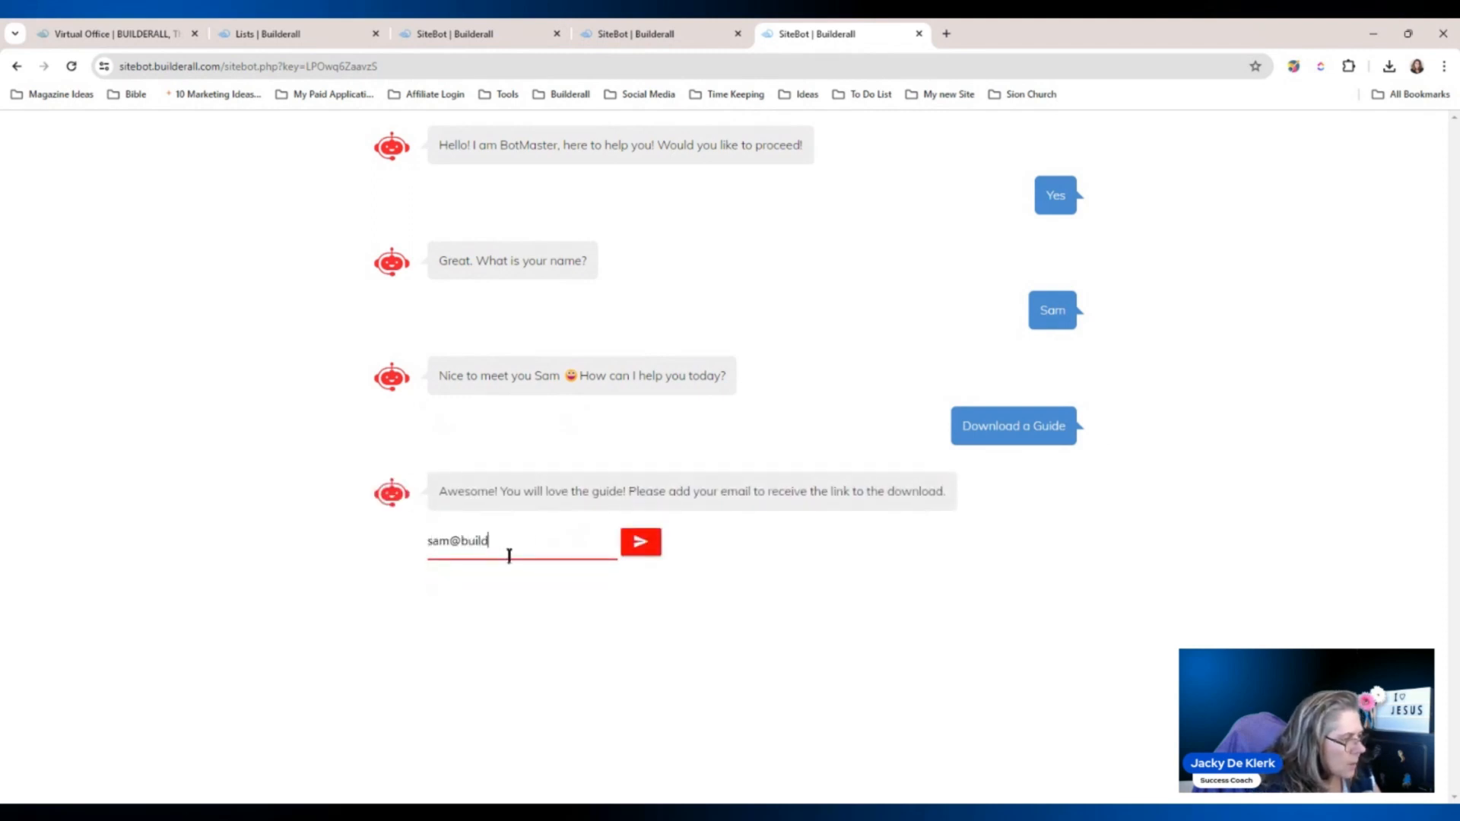
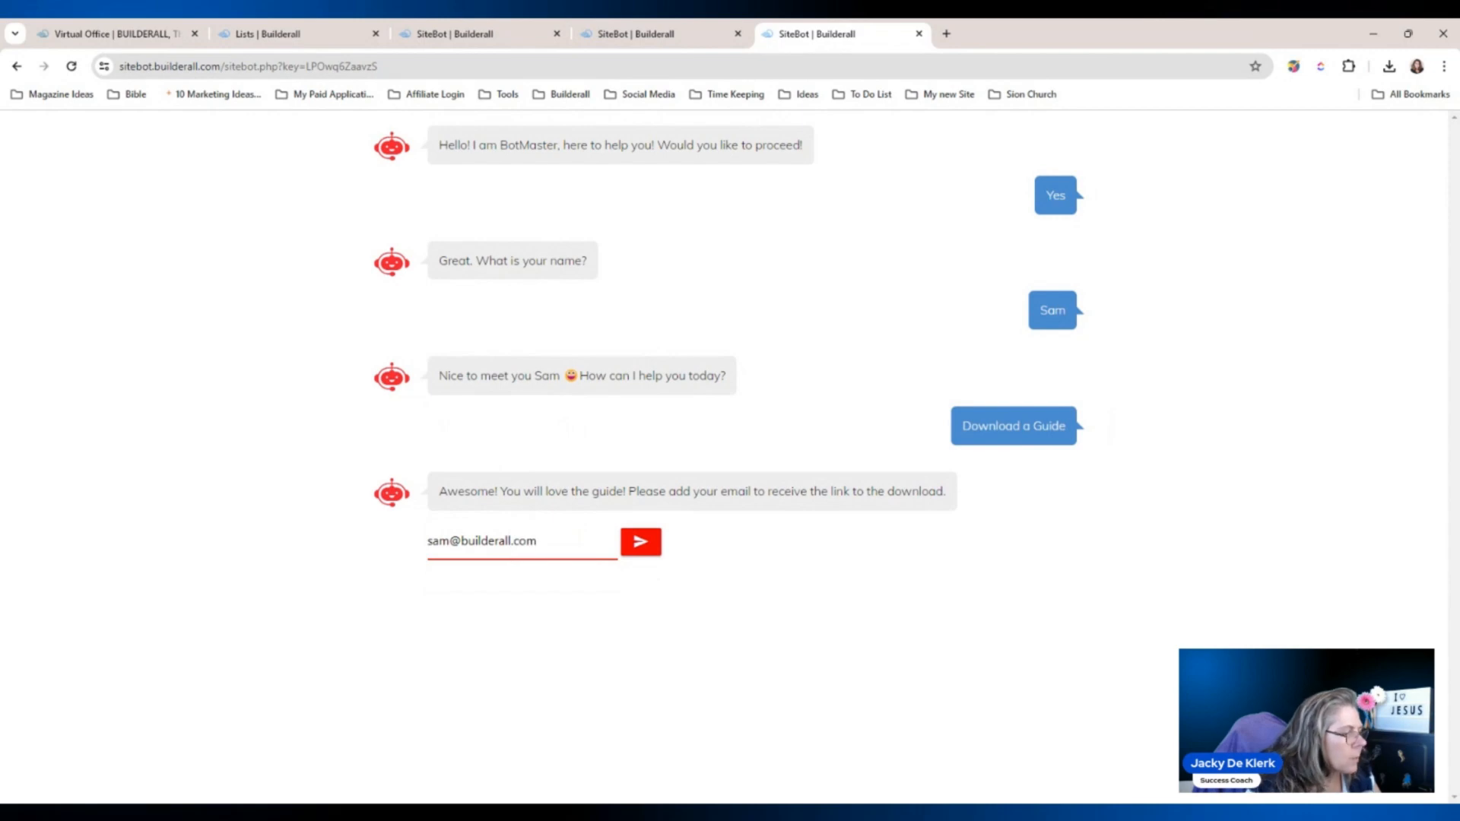
pyautogui.click(635, 540)
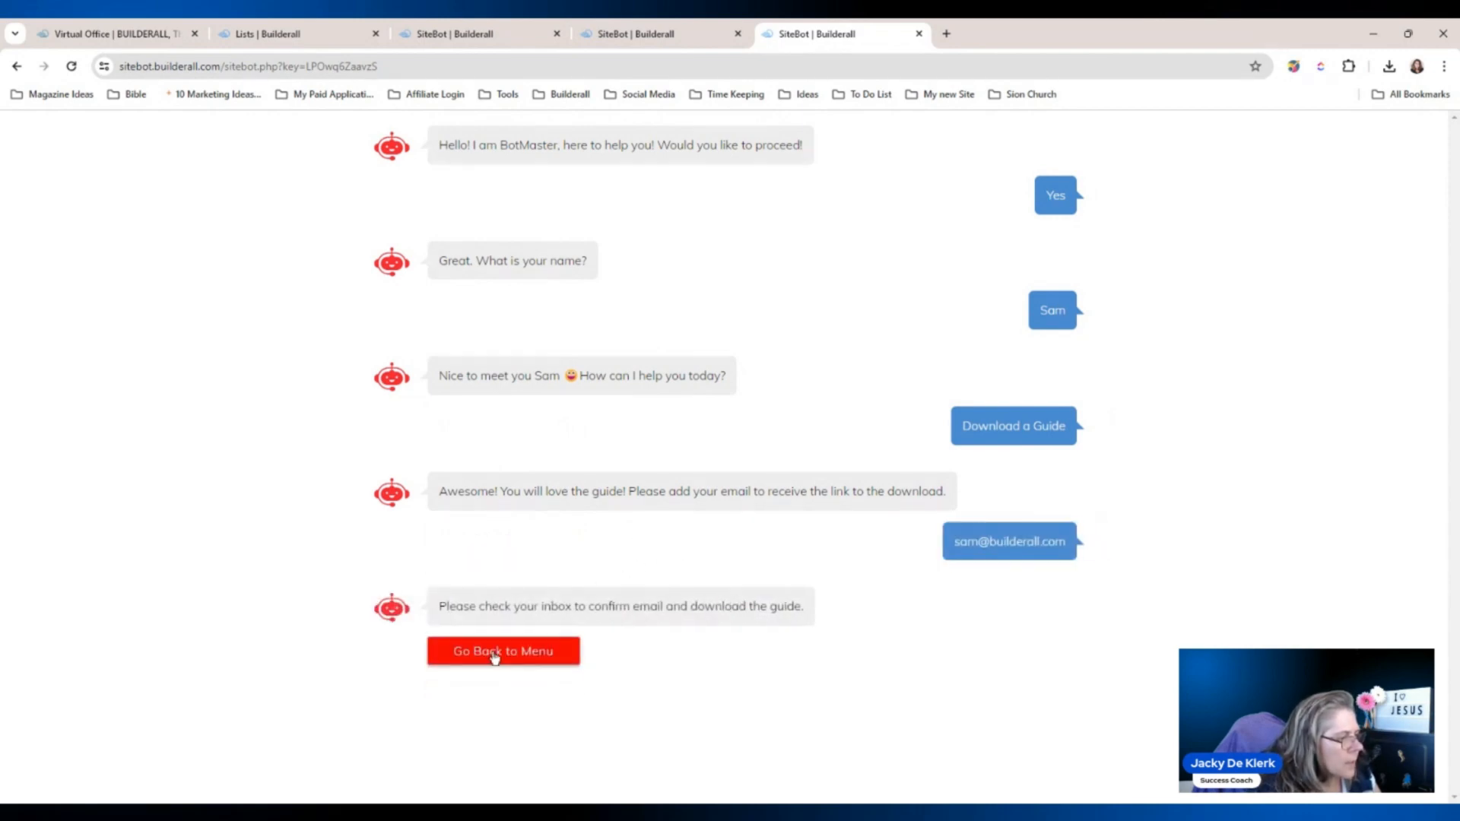
pyautogui.click(526, 656)
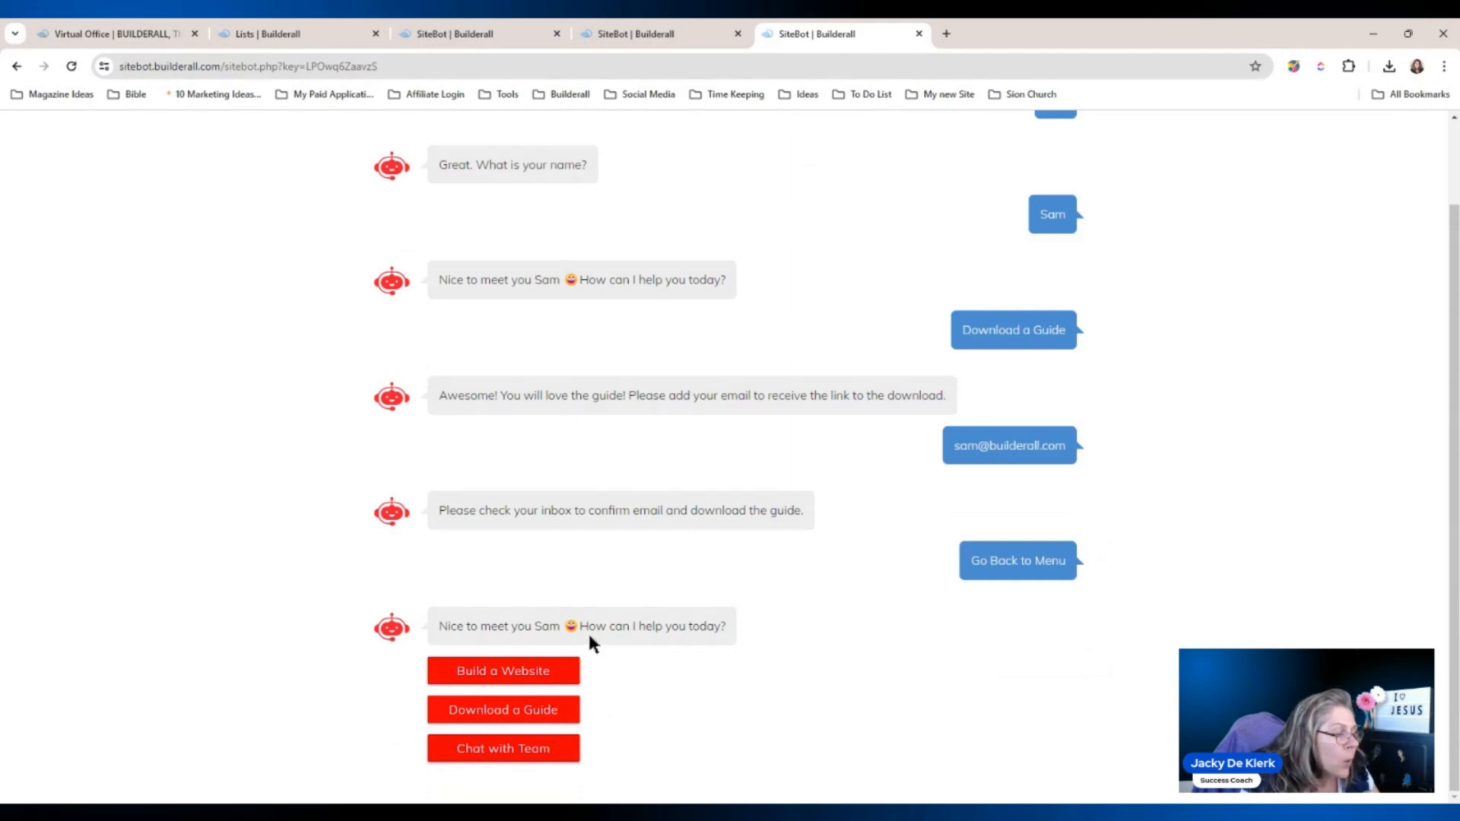
pyautogui.click(919, 34)
# Reload the chatbot in a new tab, enter a test name and choose Chat with Team.
pyautogui.click(766, 34)
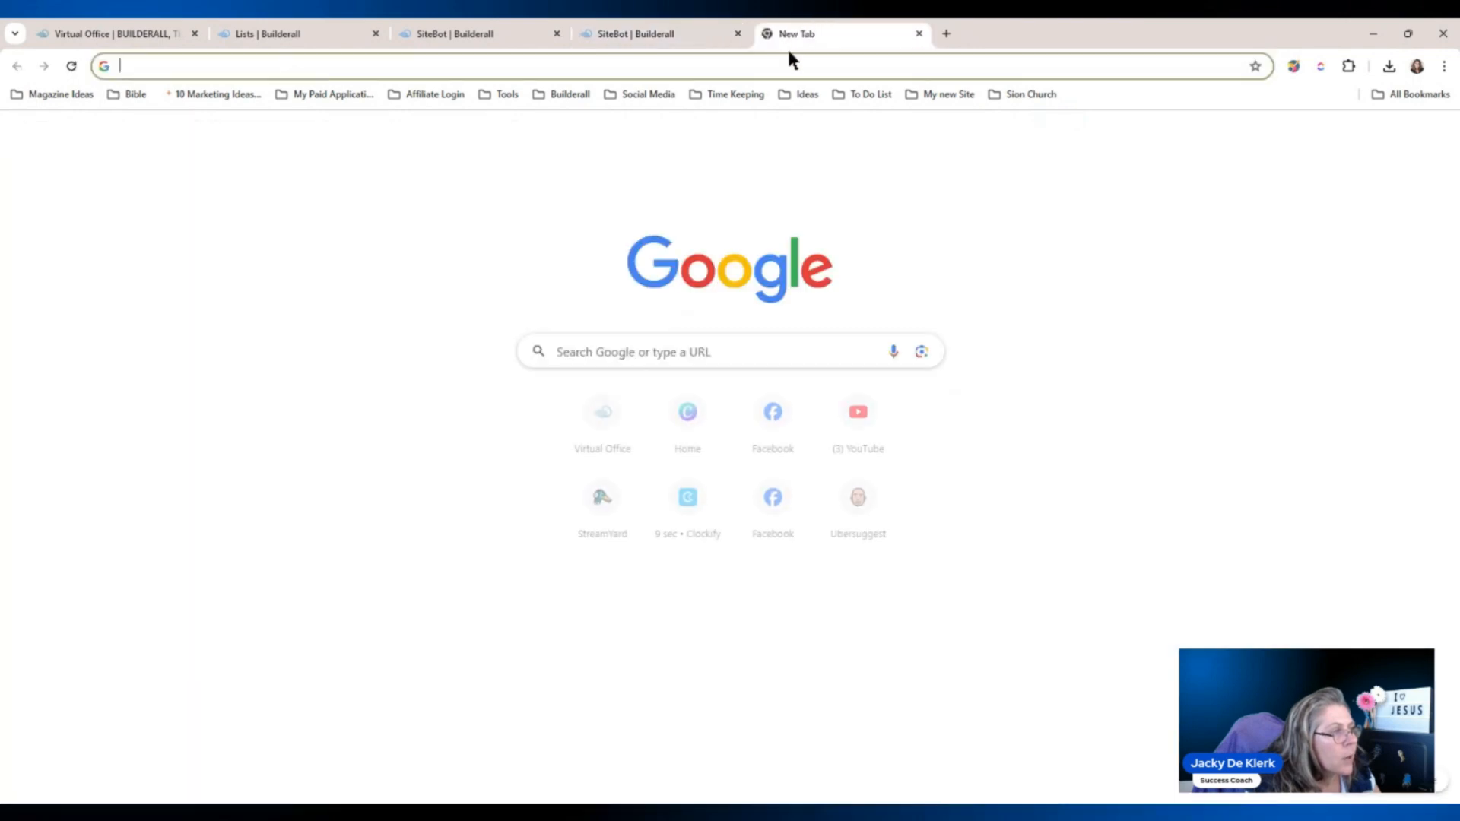
pyautogui.write('sitebot.builderall.com/sitebot.php?key=LPOwq6ZaavzS')
pyautogui.press('Return')
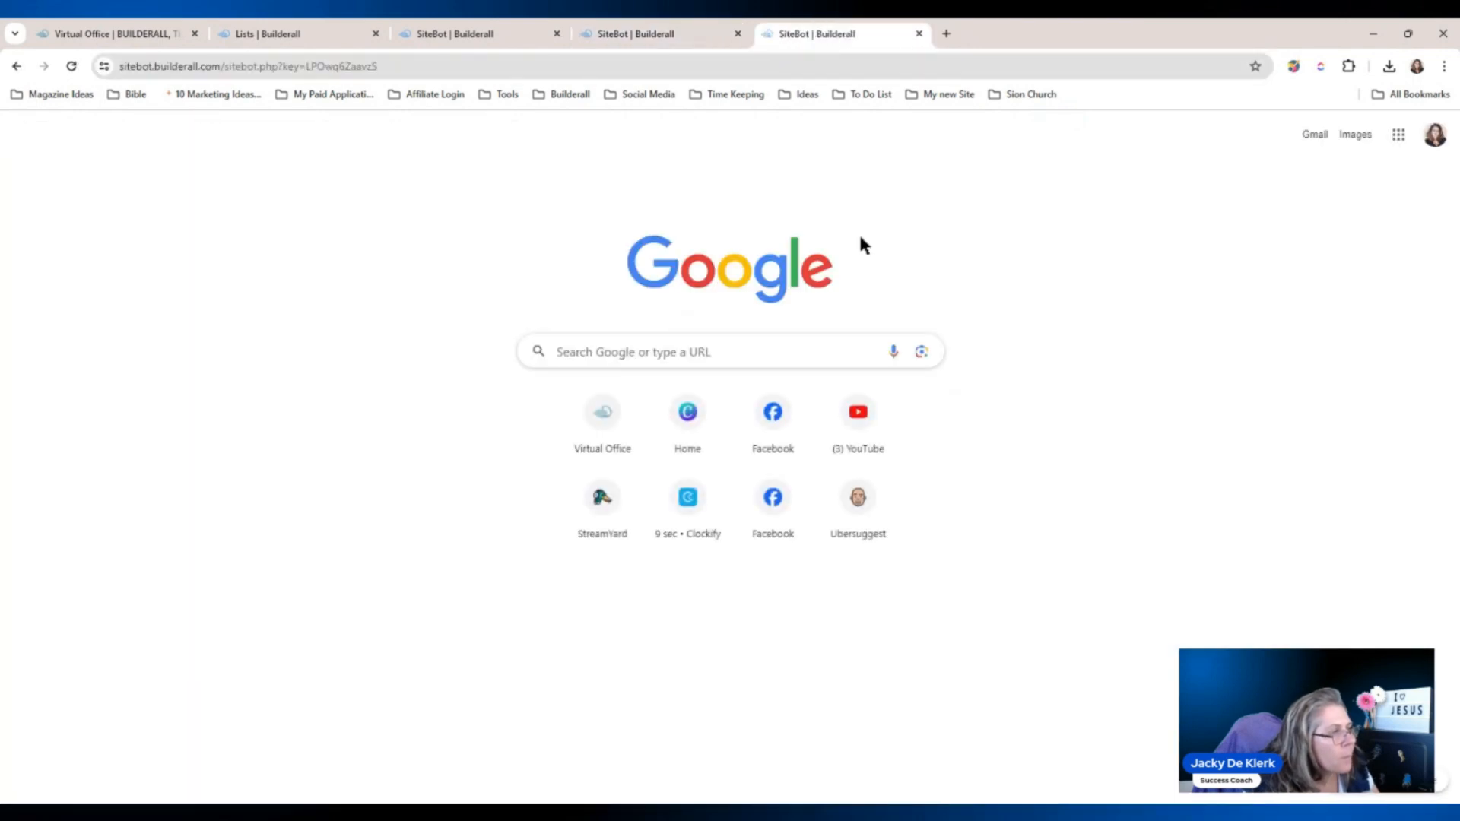
pyautogui.click(527, 199)
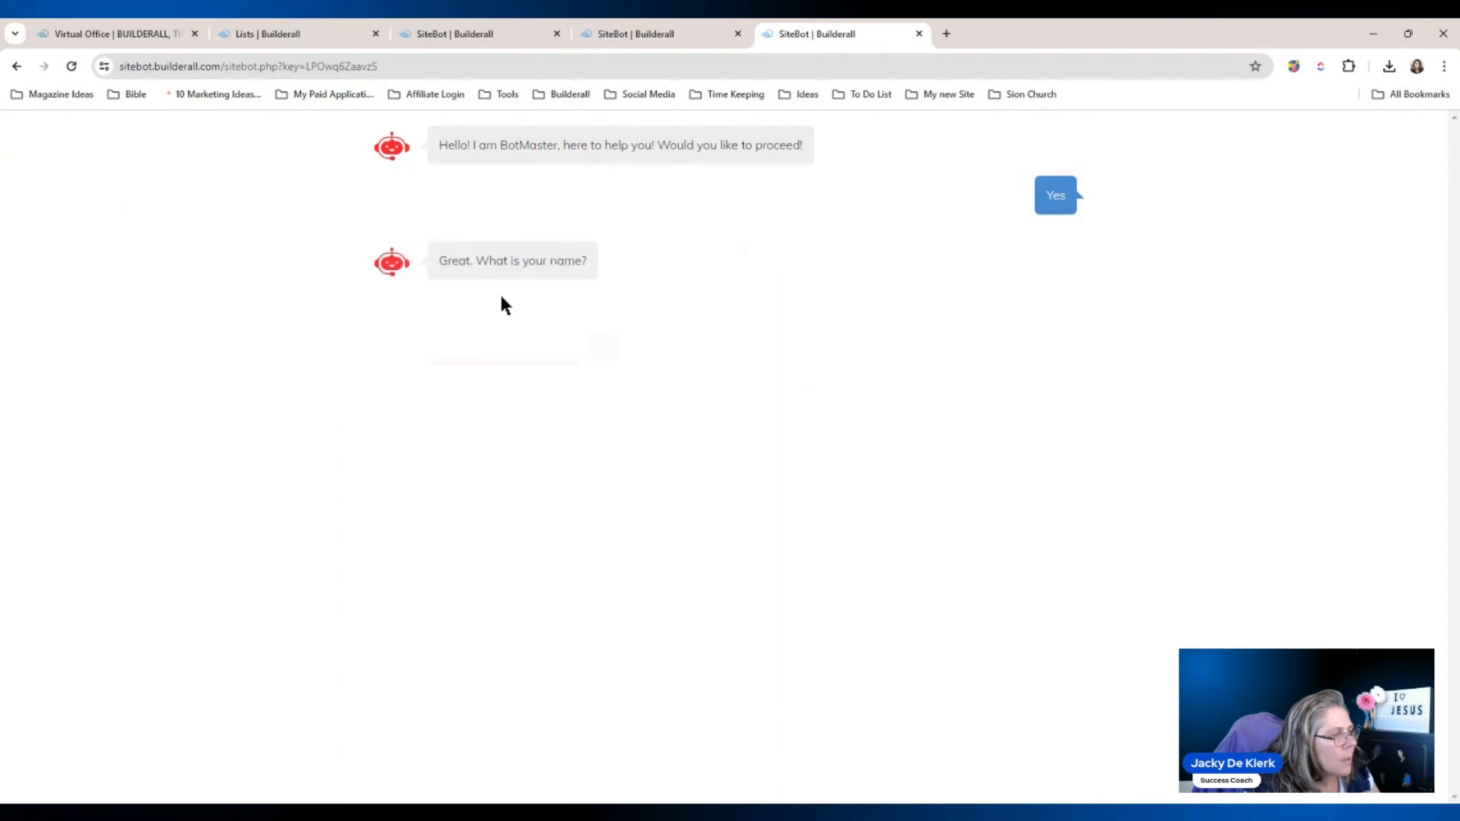
pyautogui.write('Jacky')
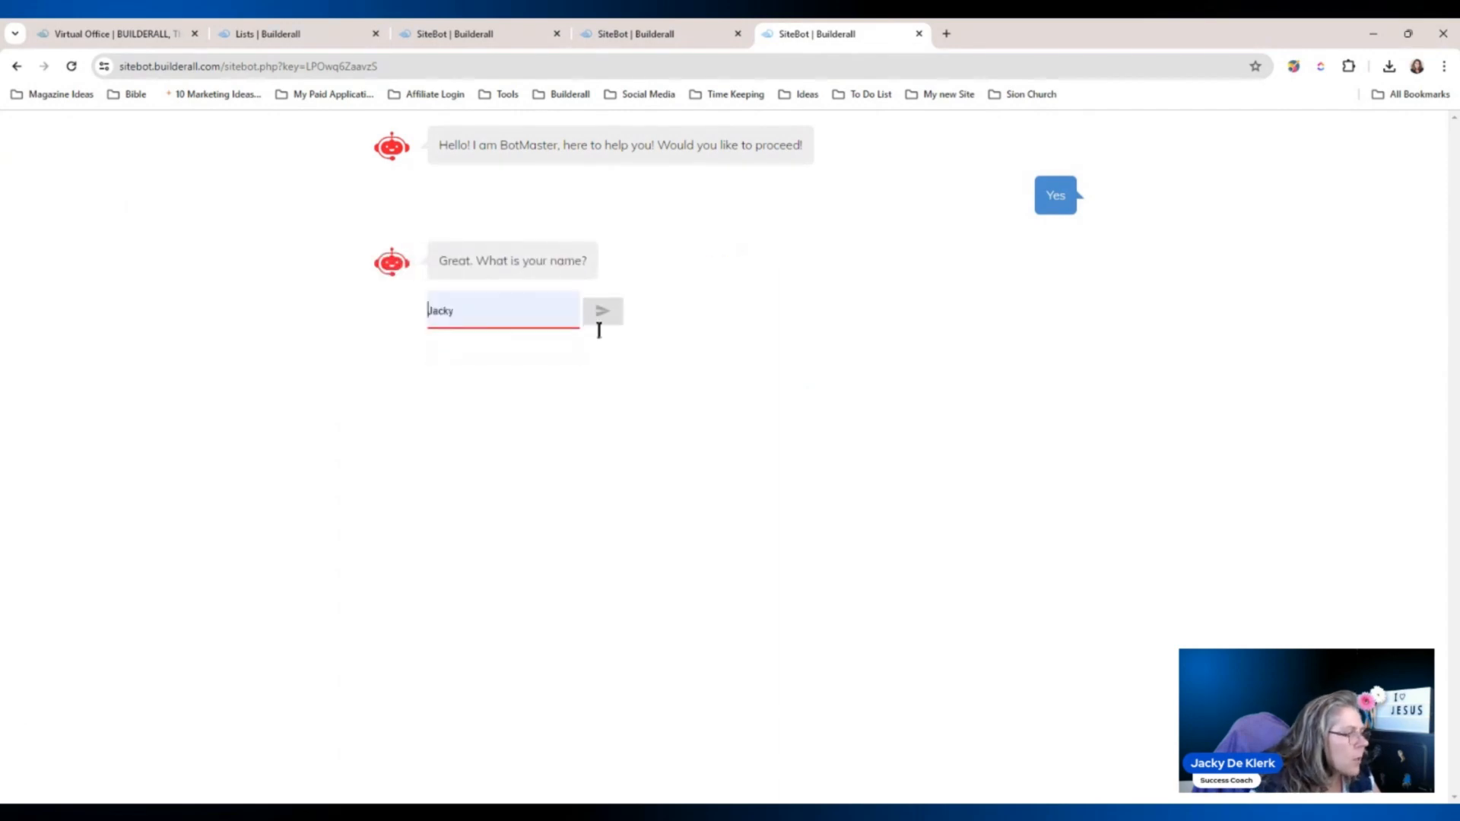
pyautogui.click(604, 319)
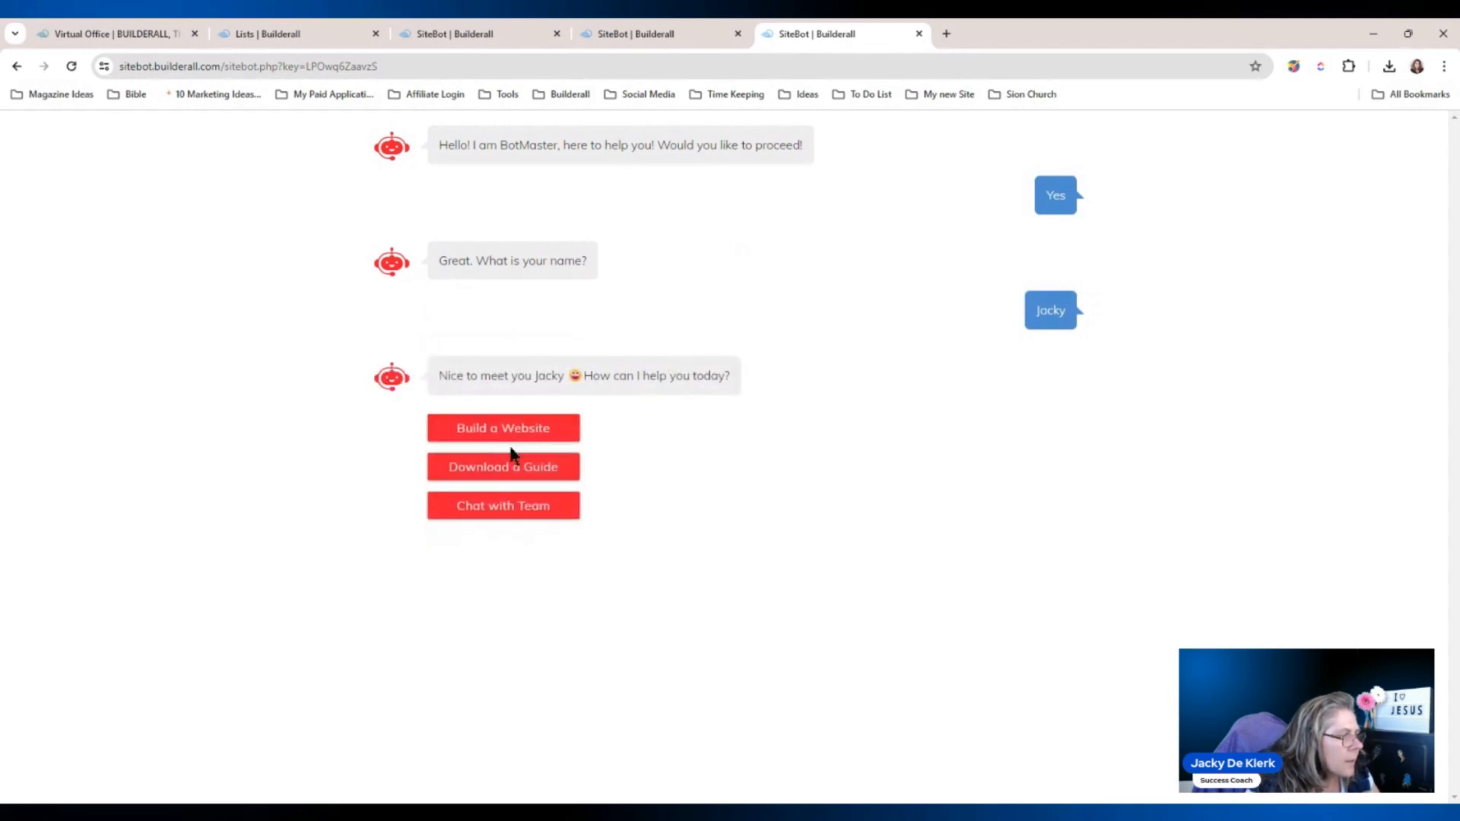
pyautogui.click(509, 496)
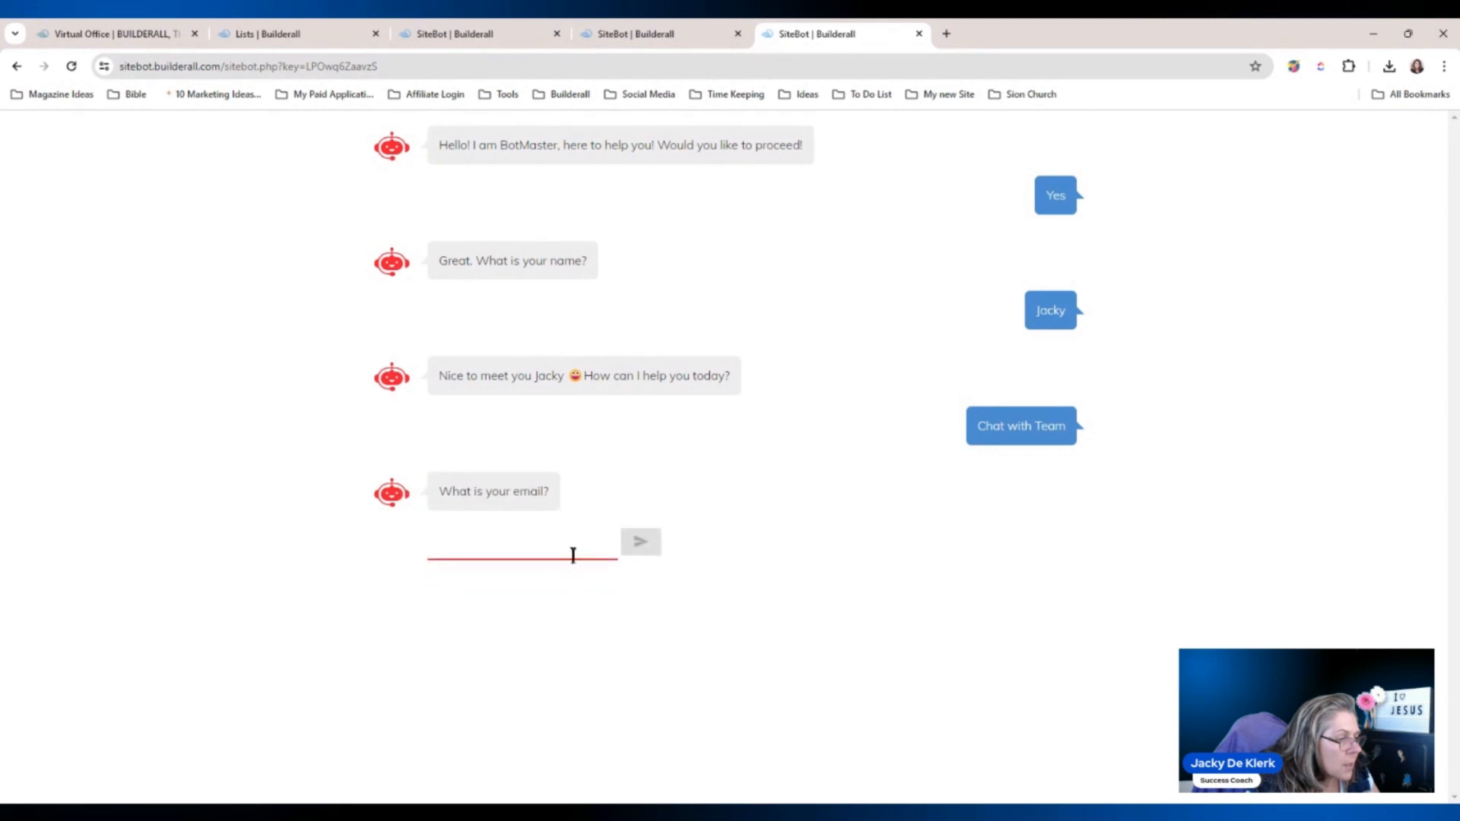
# Send the contact's saved e-mail and phone number using autofill suggestions.
pyautogui.click(574, 555)
pyautogui.press('Down')
pyautogui.press('Down')
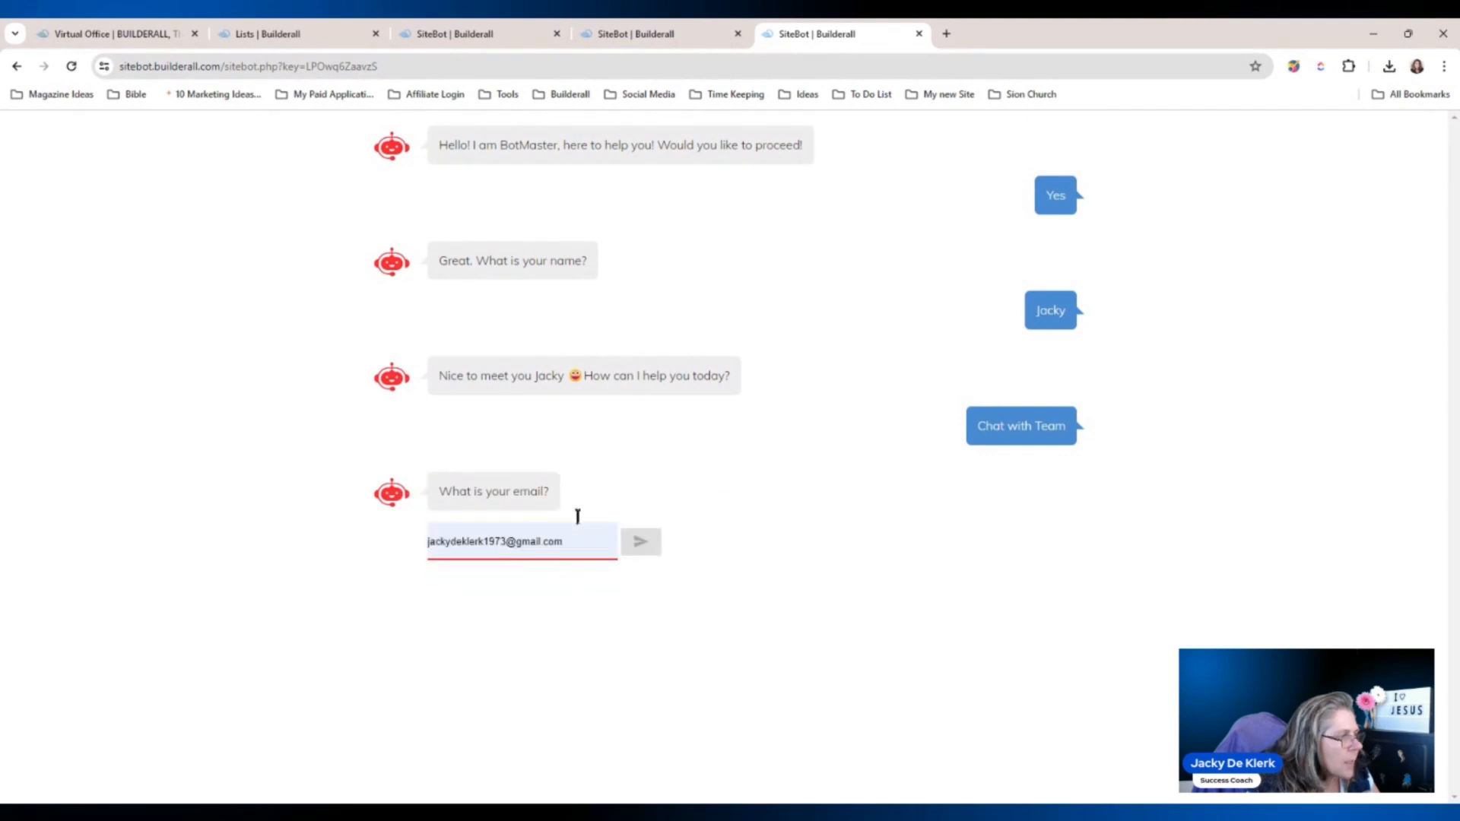
pyautogui.press('Return')
pyautogui.click(624, 554)
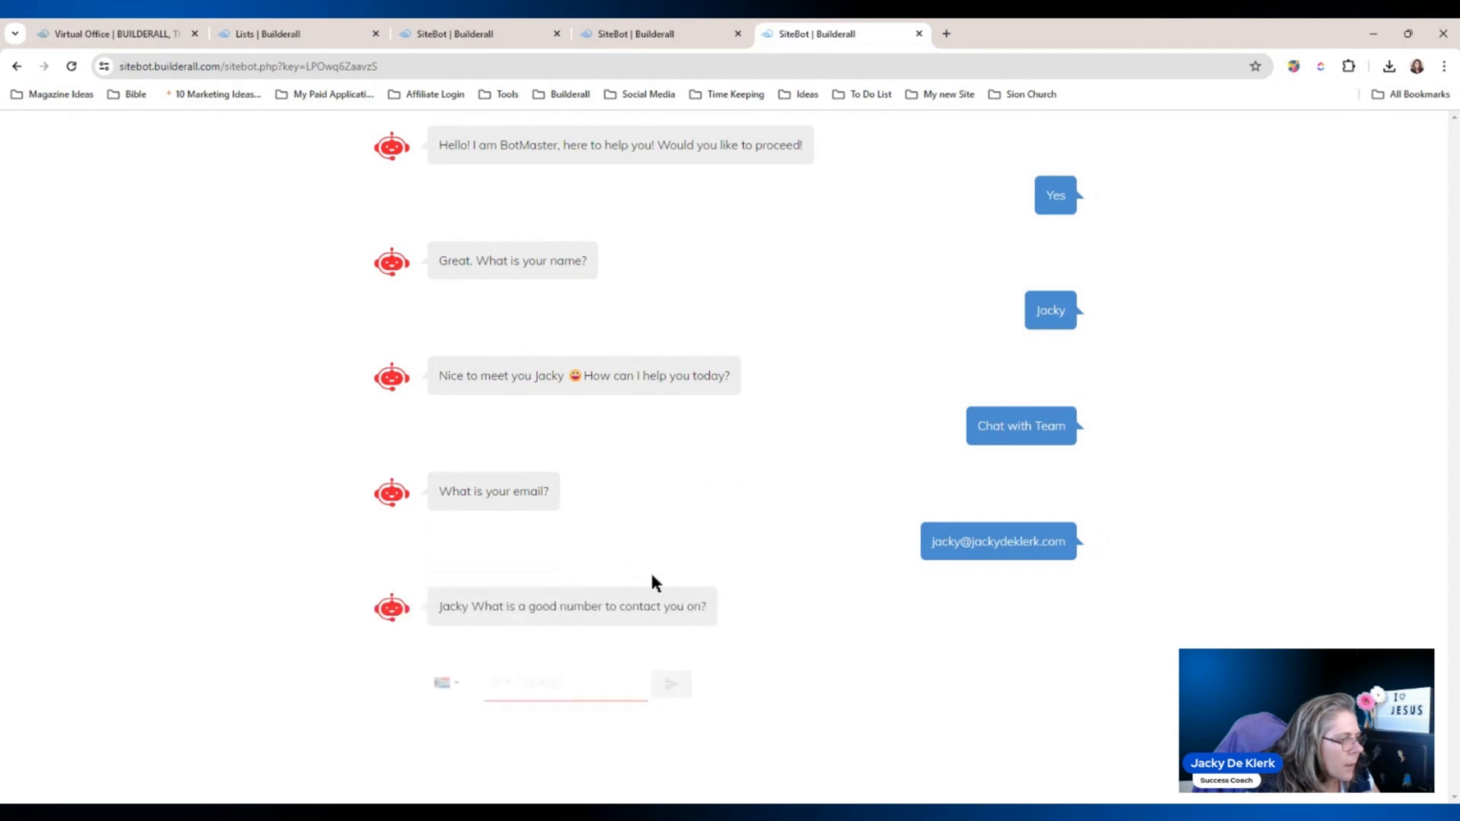
pyautogui.press('Down')
pyautogui.press('Return')
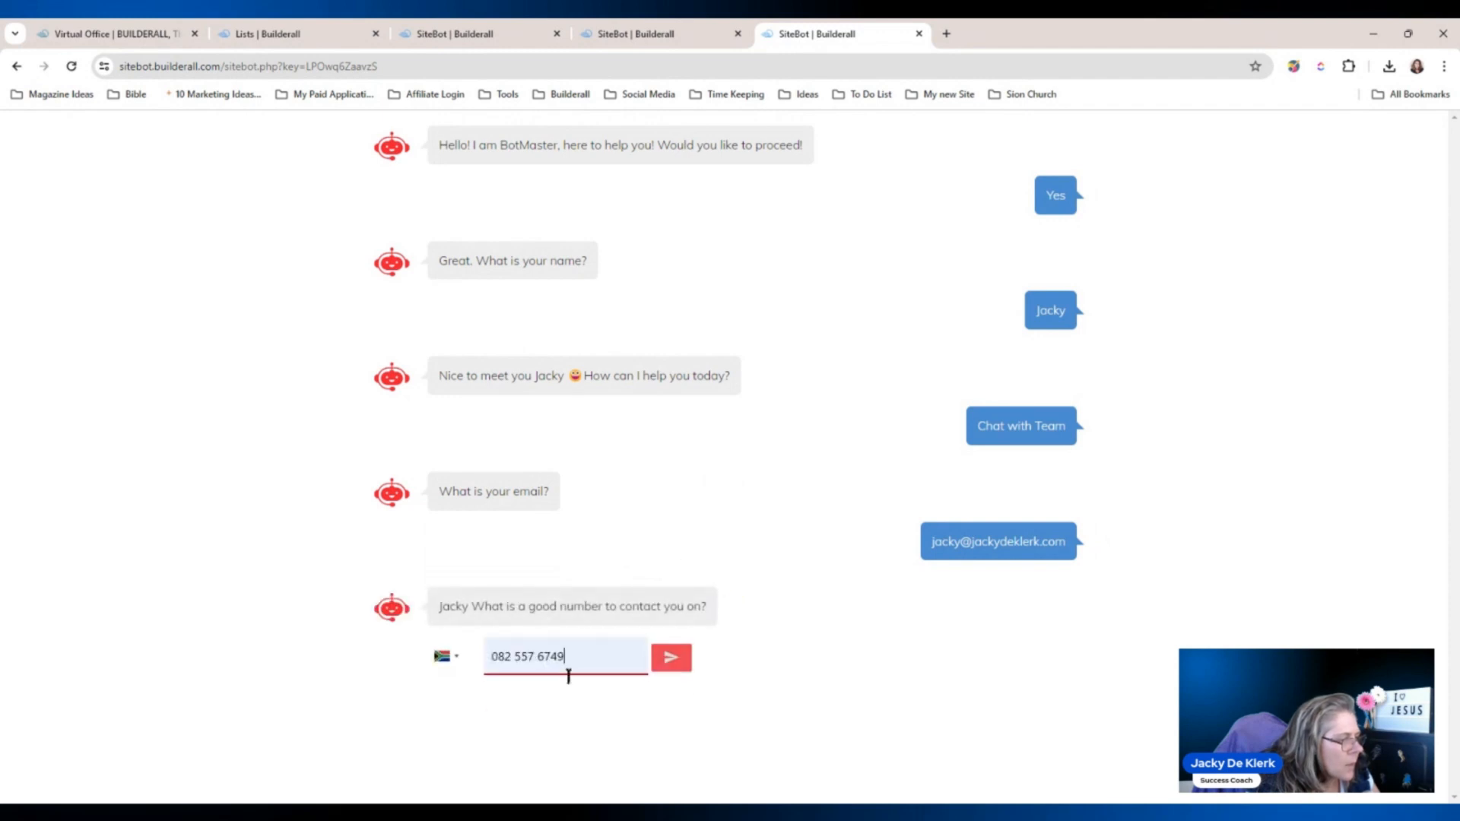
pyautogui.click(676, 663)
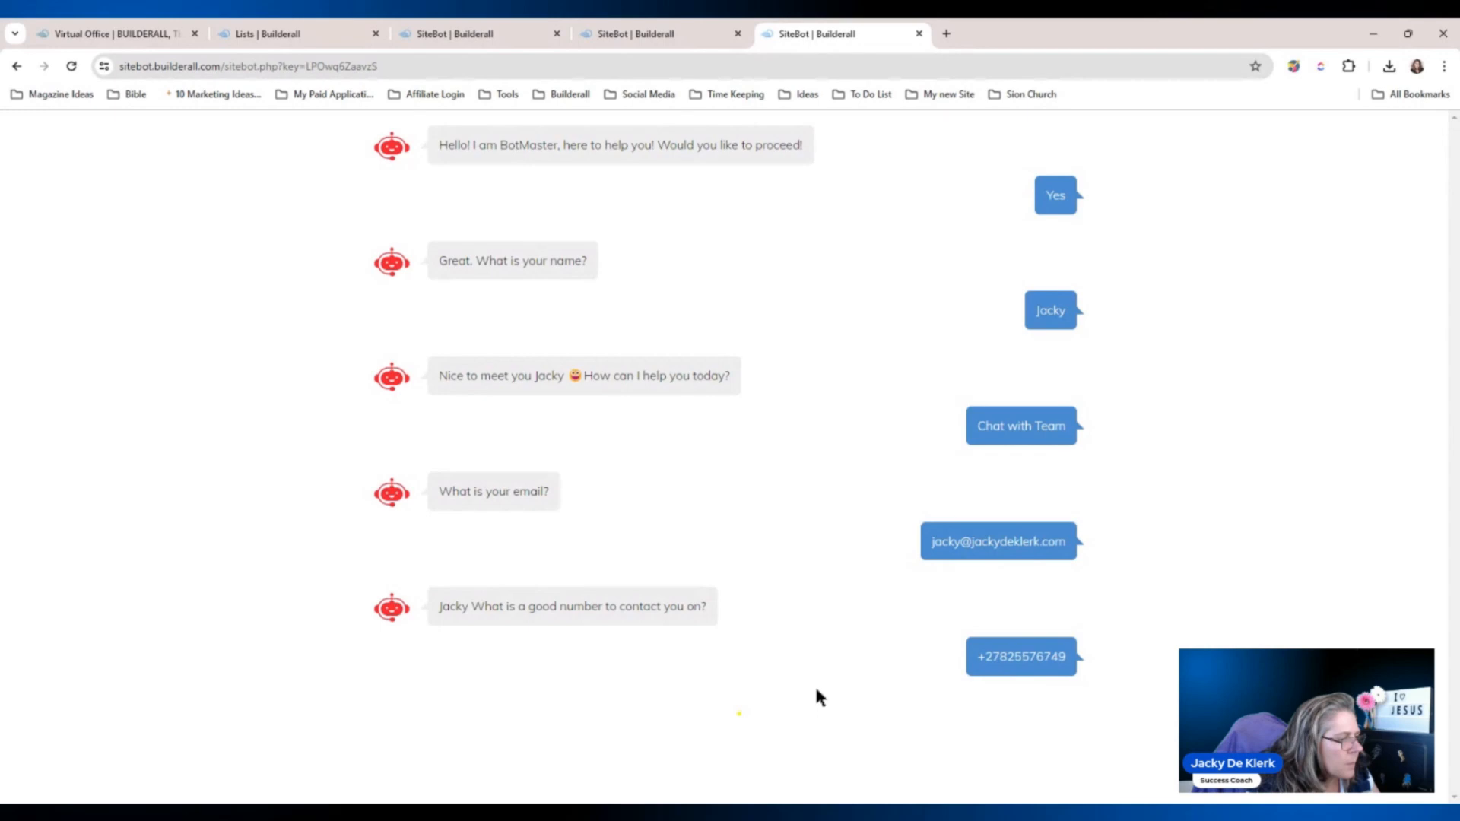
# Answer with the date 17.04.2024 and time 06:52 PM, then close the preview.
pyautogui.click(558, 737)
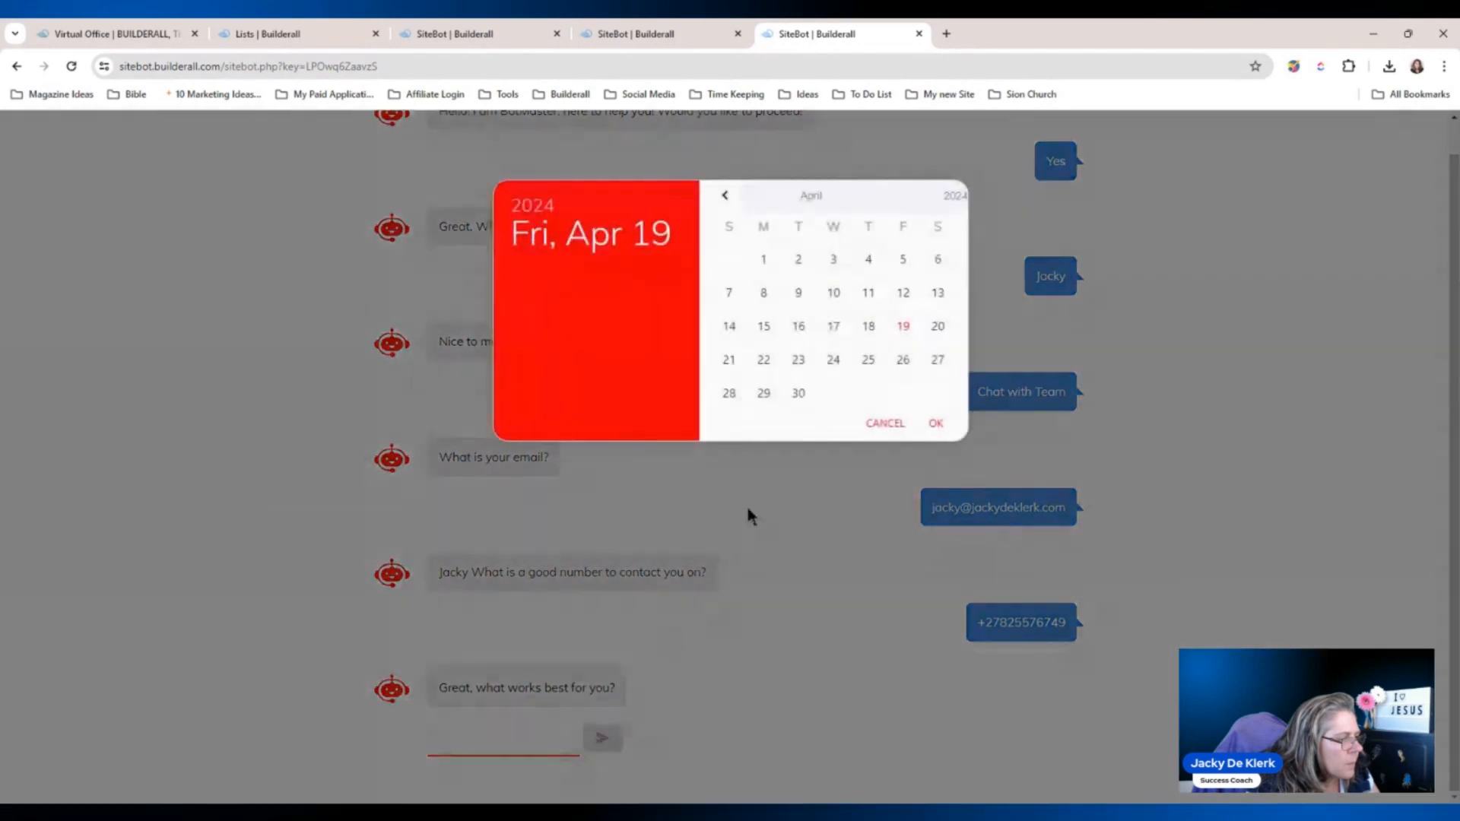
pyautogui.click(834, 326)
pyautogui.click(935, 424)
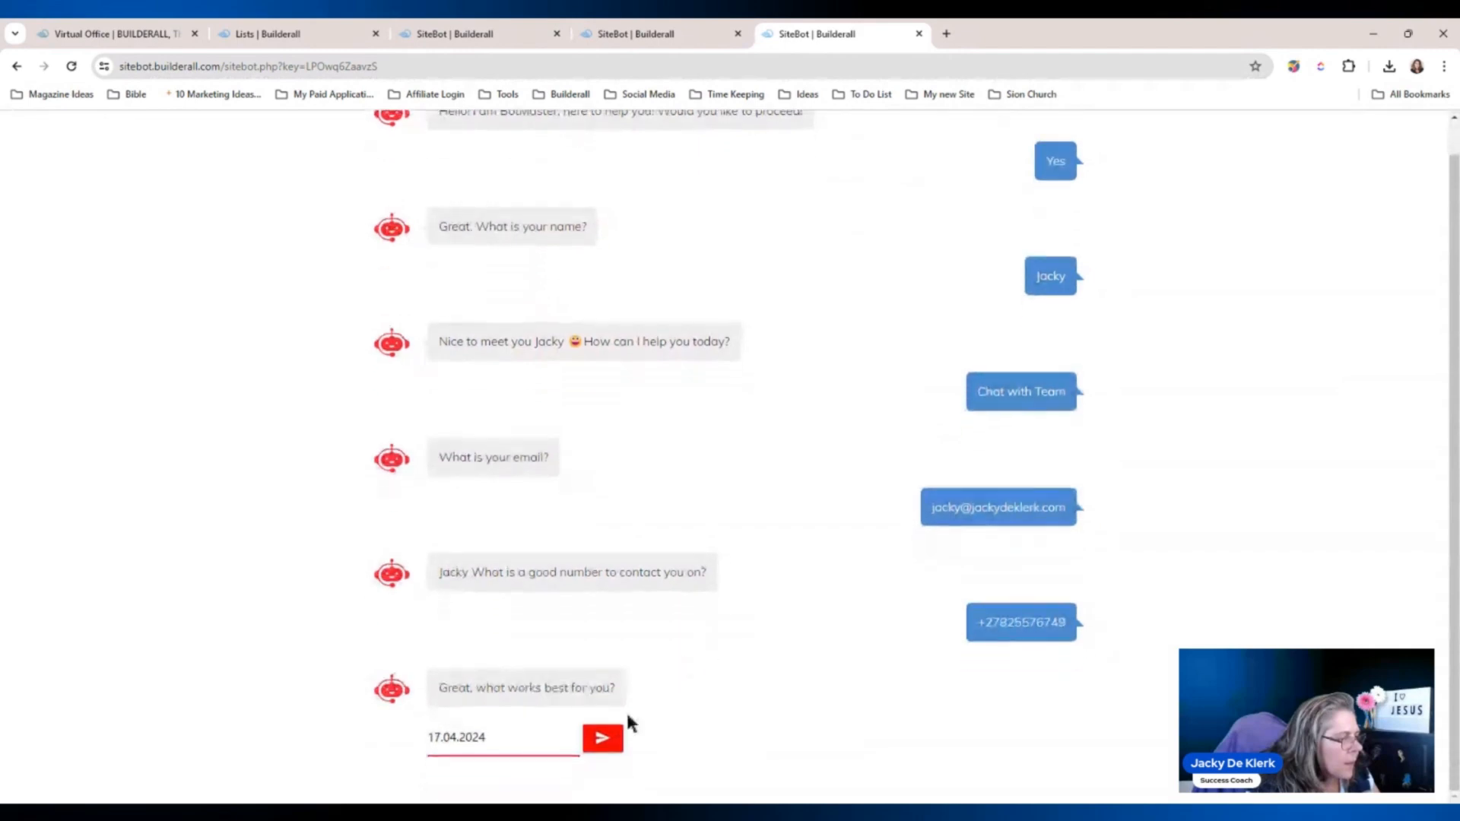
pyautogui.click(594, 738)
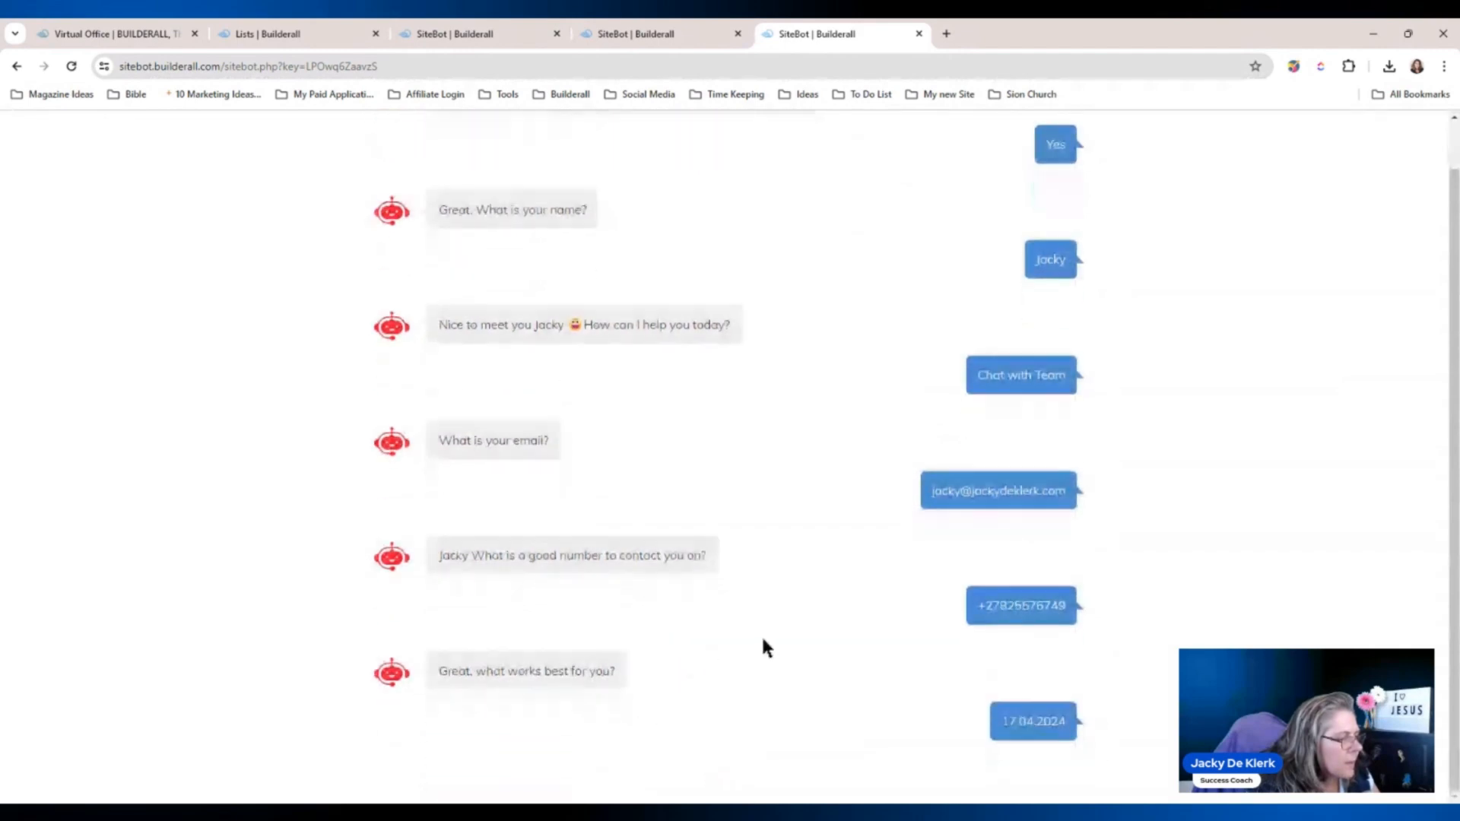
pyautogui.click(561, 740)
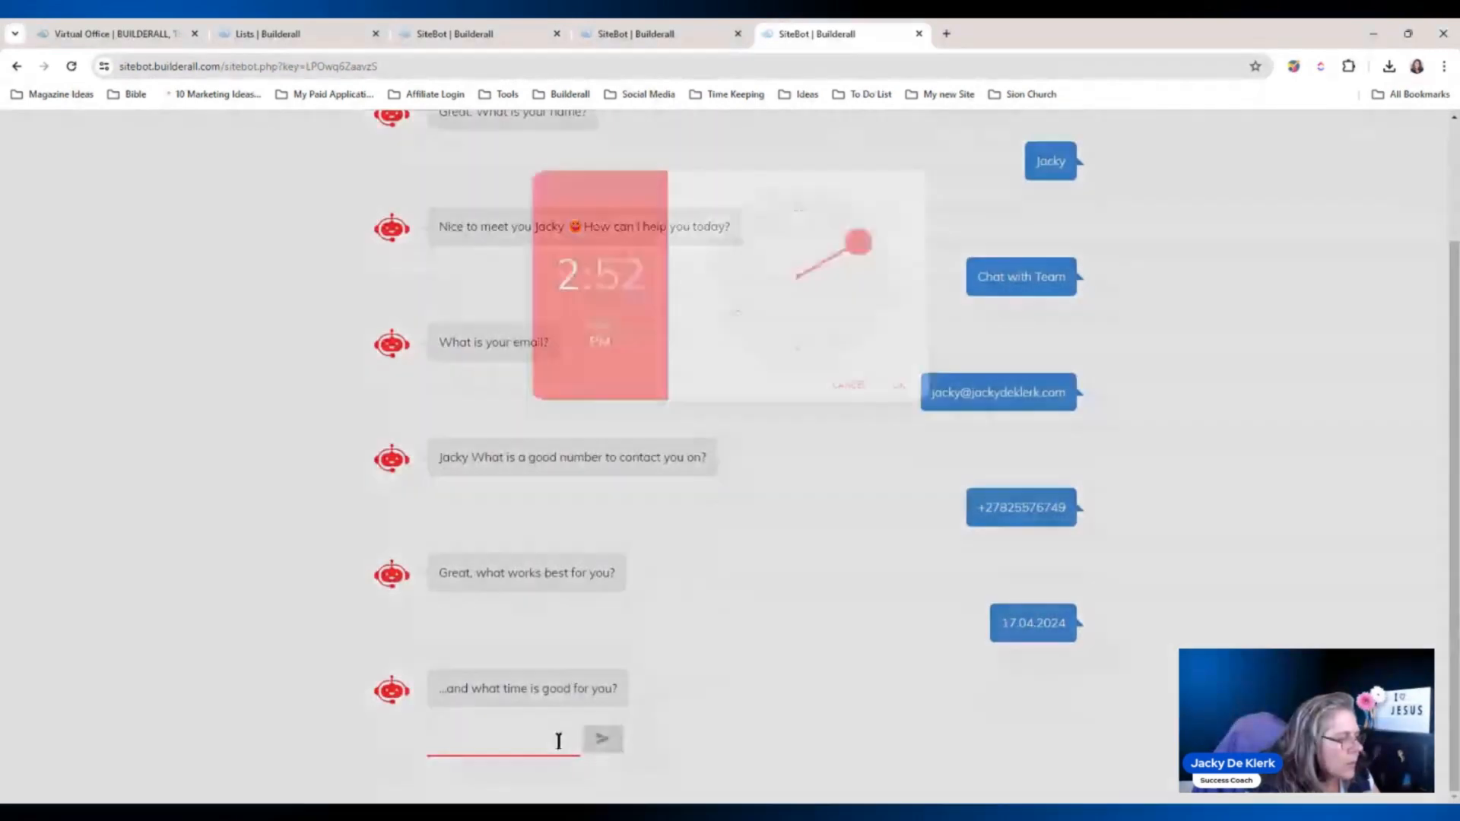
pyautogui.click(809, 385)
pyautogui.click(923, 429)
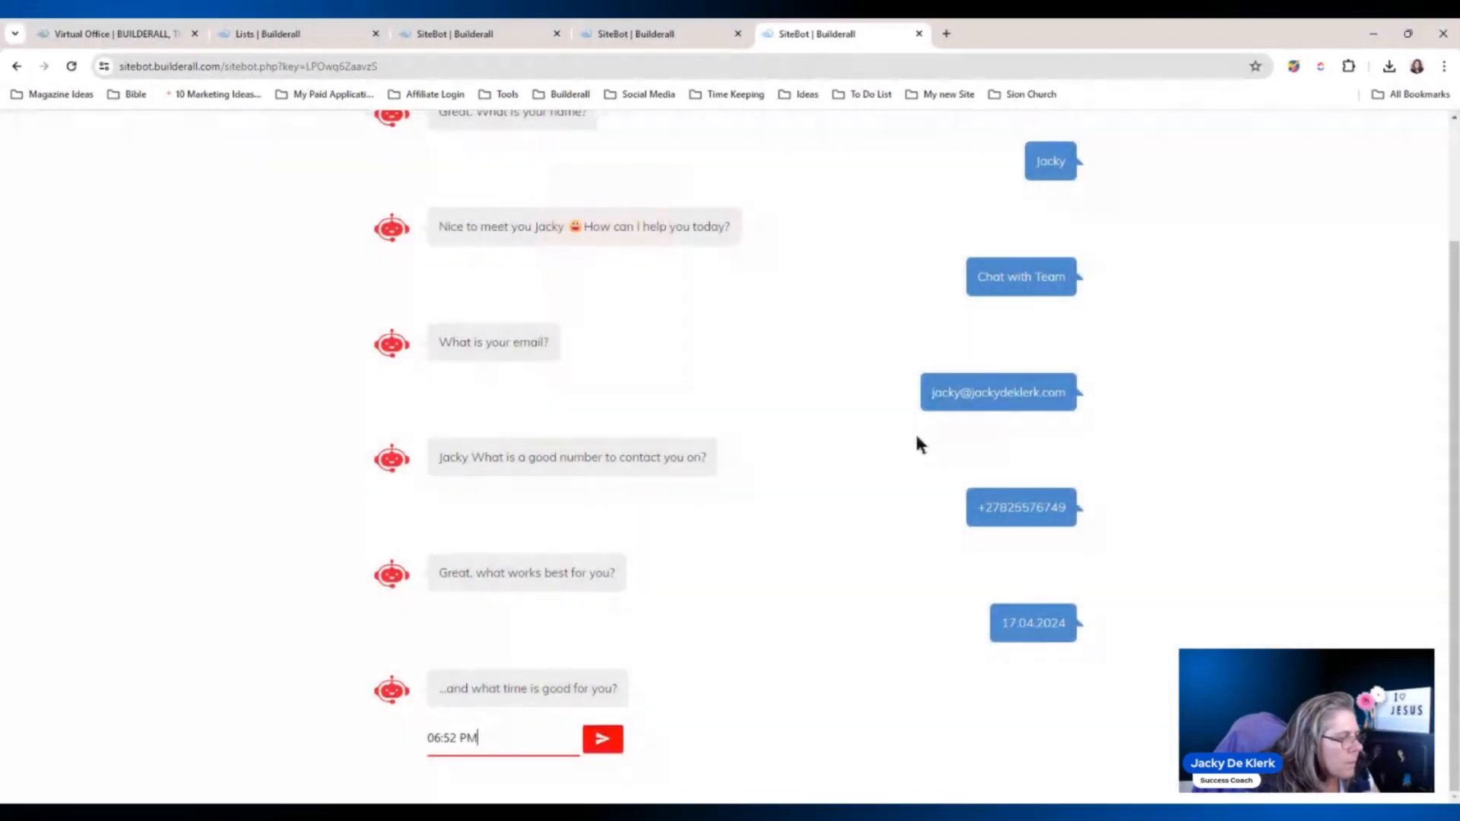
pyautogui.click(602, 740)
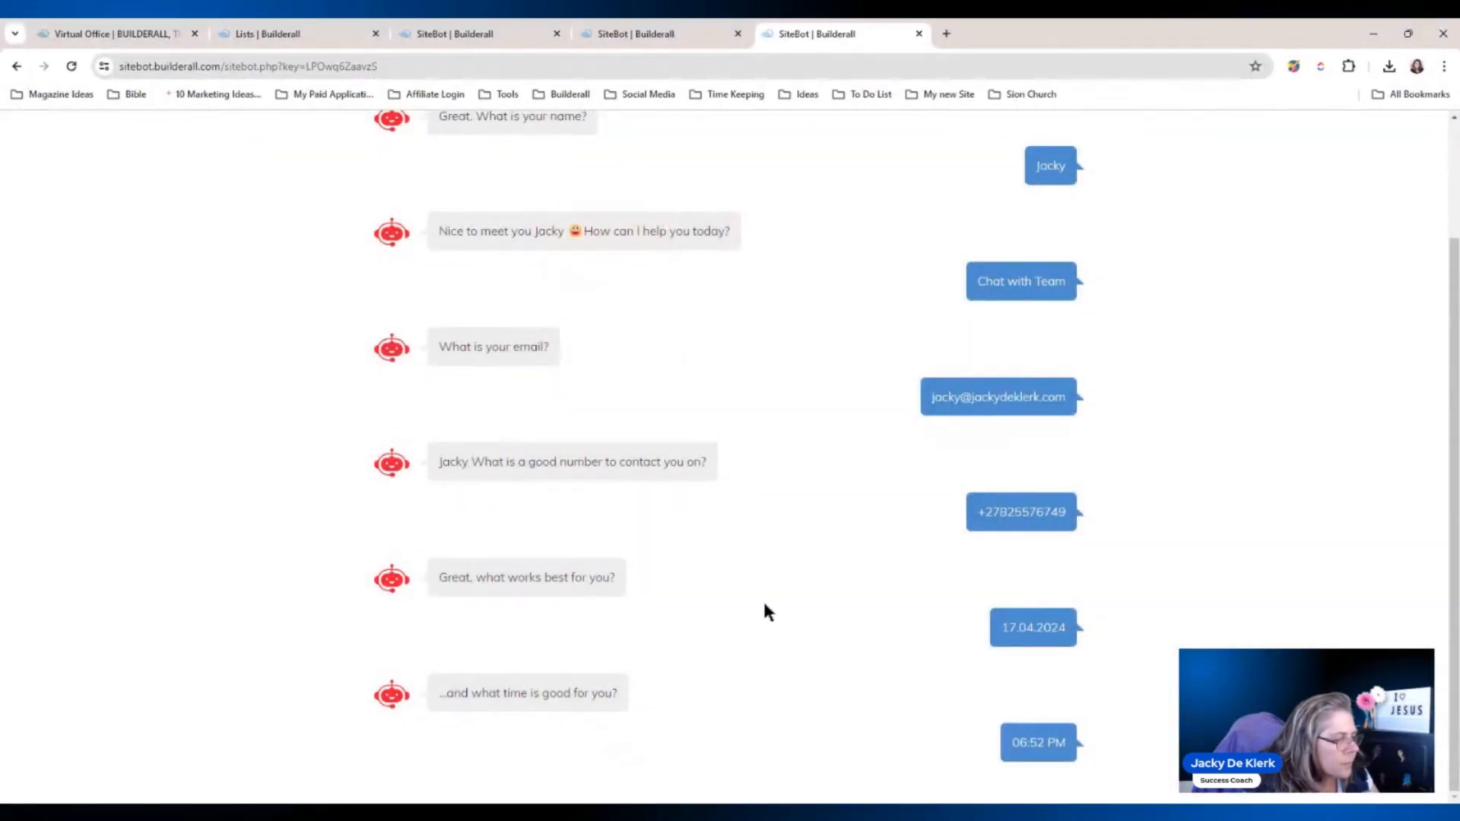
pyautogui.scroll(1, 753, 532)
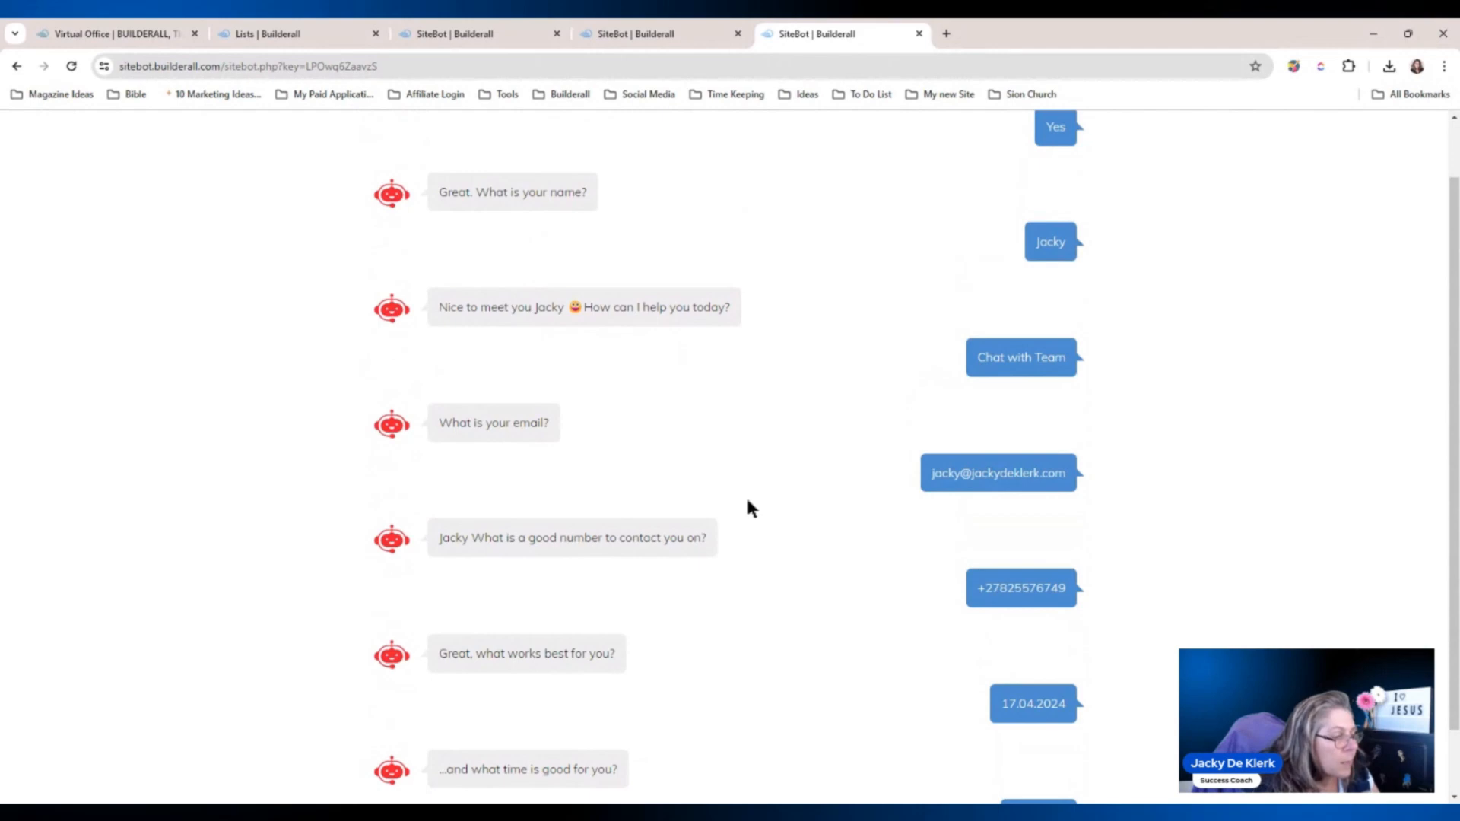
pyautogui.click(919, 33)
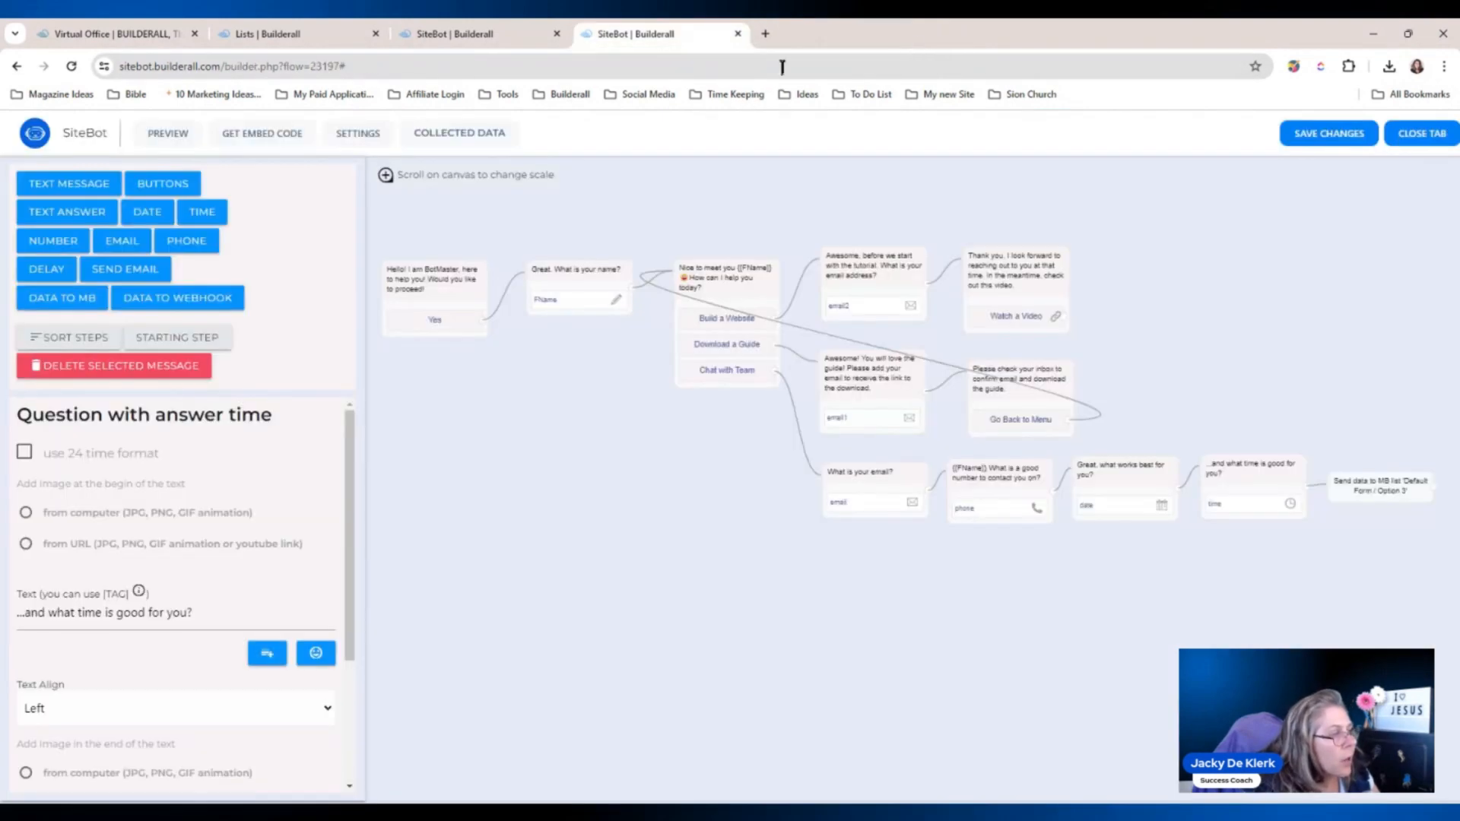
# Reload the builder and check the new lead's e-mail, phone, 17.04.2024 and 06:52 PM in Collected Data.
pyautogui.click(72, 66)
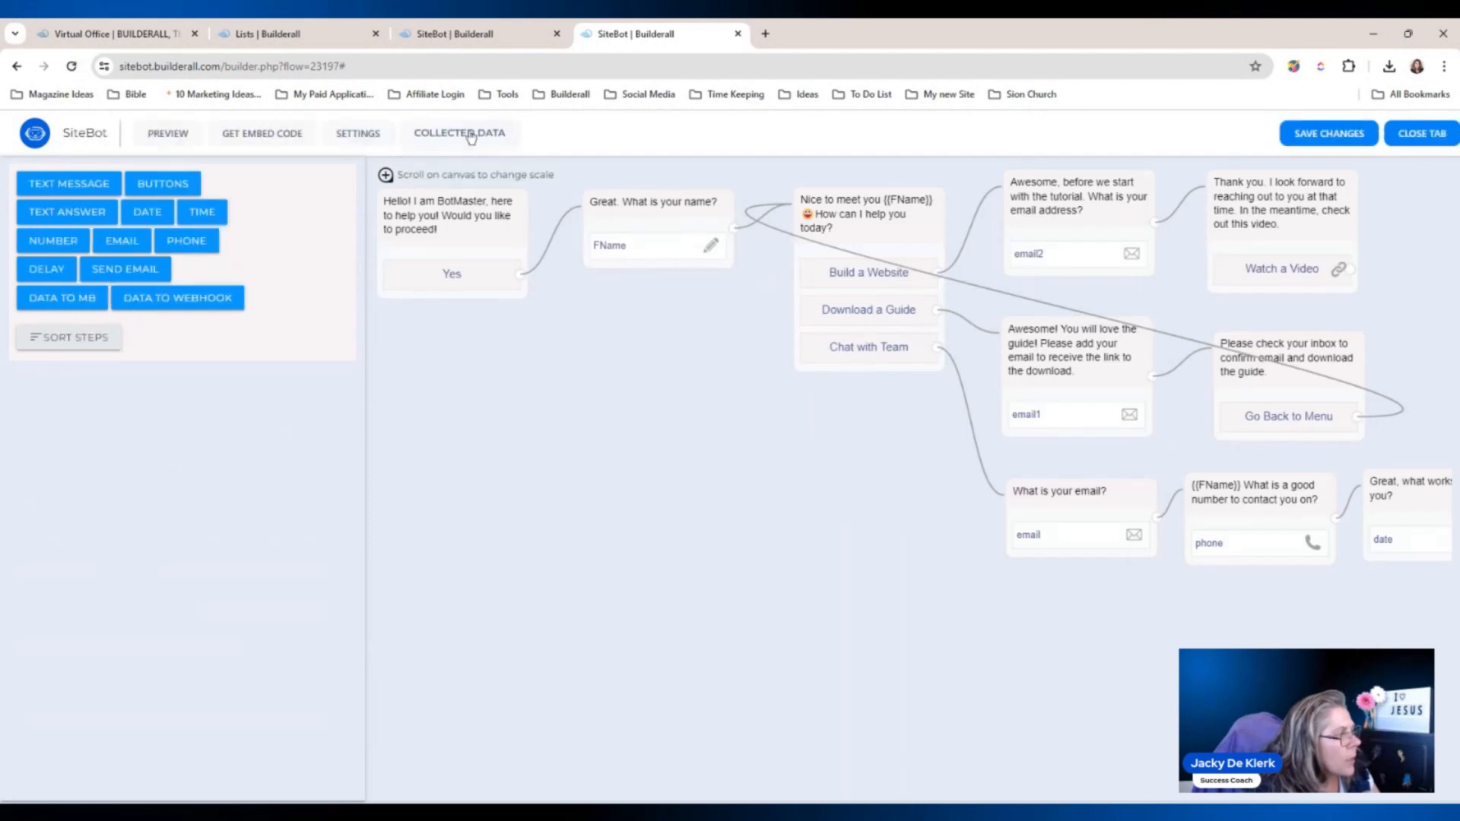
pyautogui.click(470, 135)
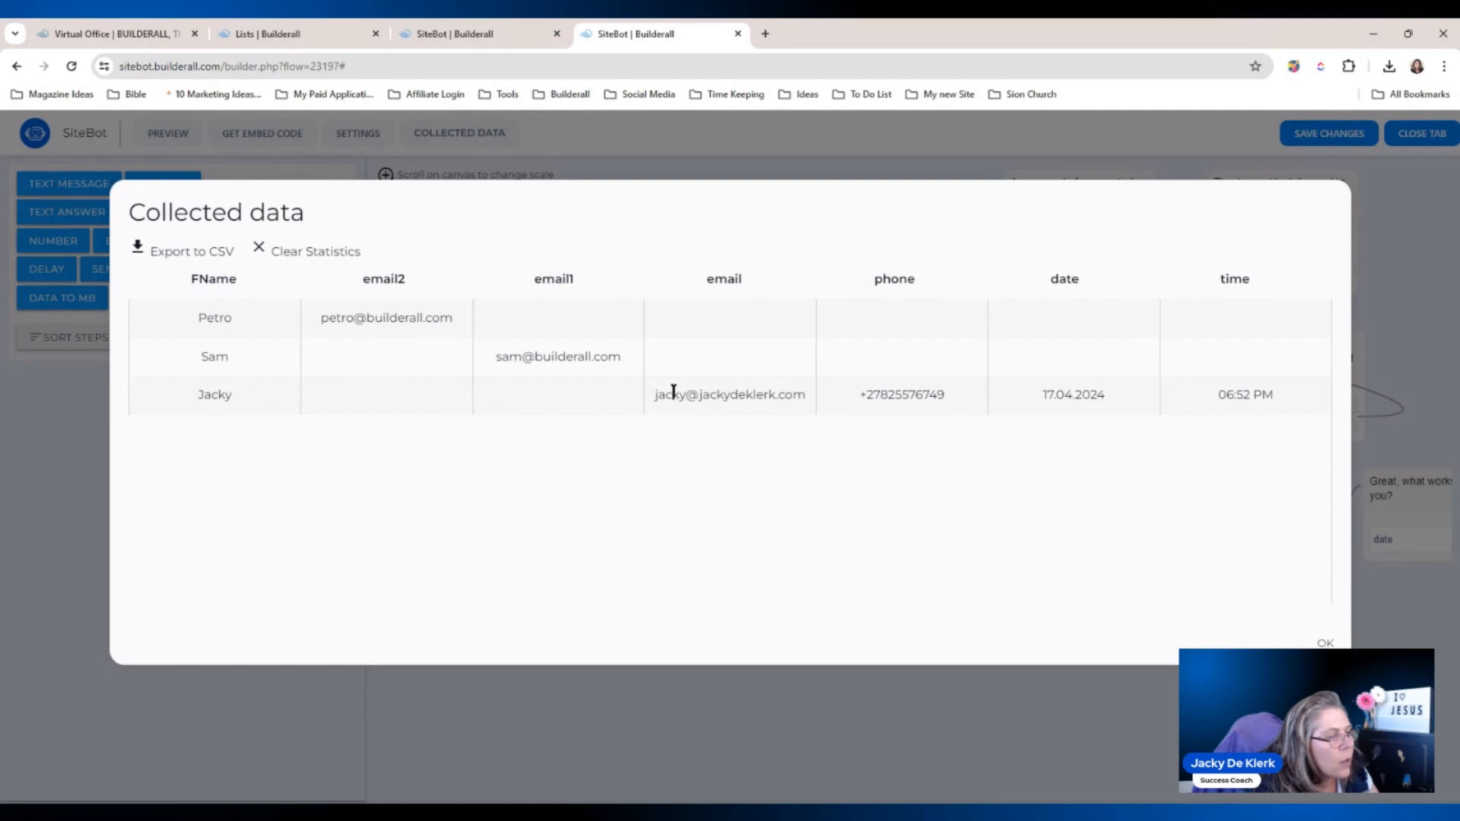
pyautogui.moveTo(673, 391); pyautogui.dragTo(1290, 411)
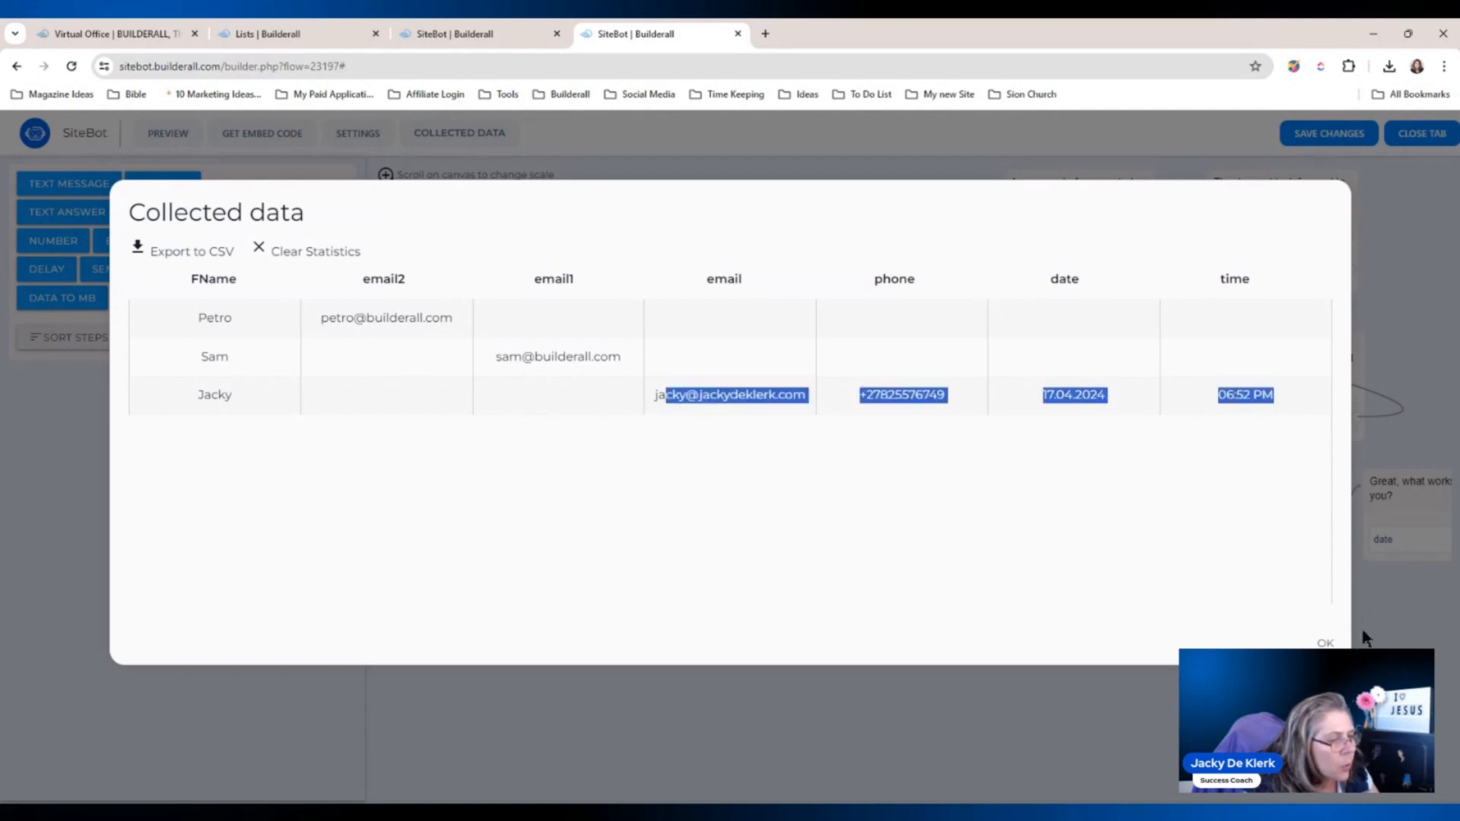
pyautogui.click(1327, 643)
# Refresh the MailingBoss lists until Options 1–3 show one subscriber each, and open Option 3's subscribers.
pyautogui.click(321, 29)
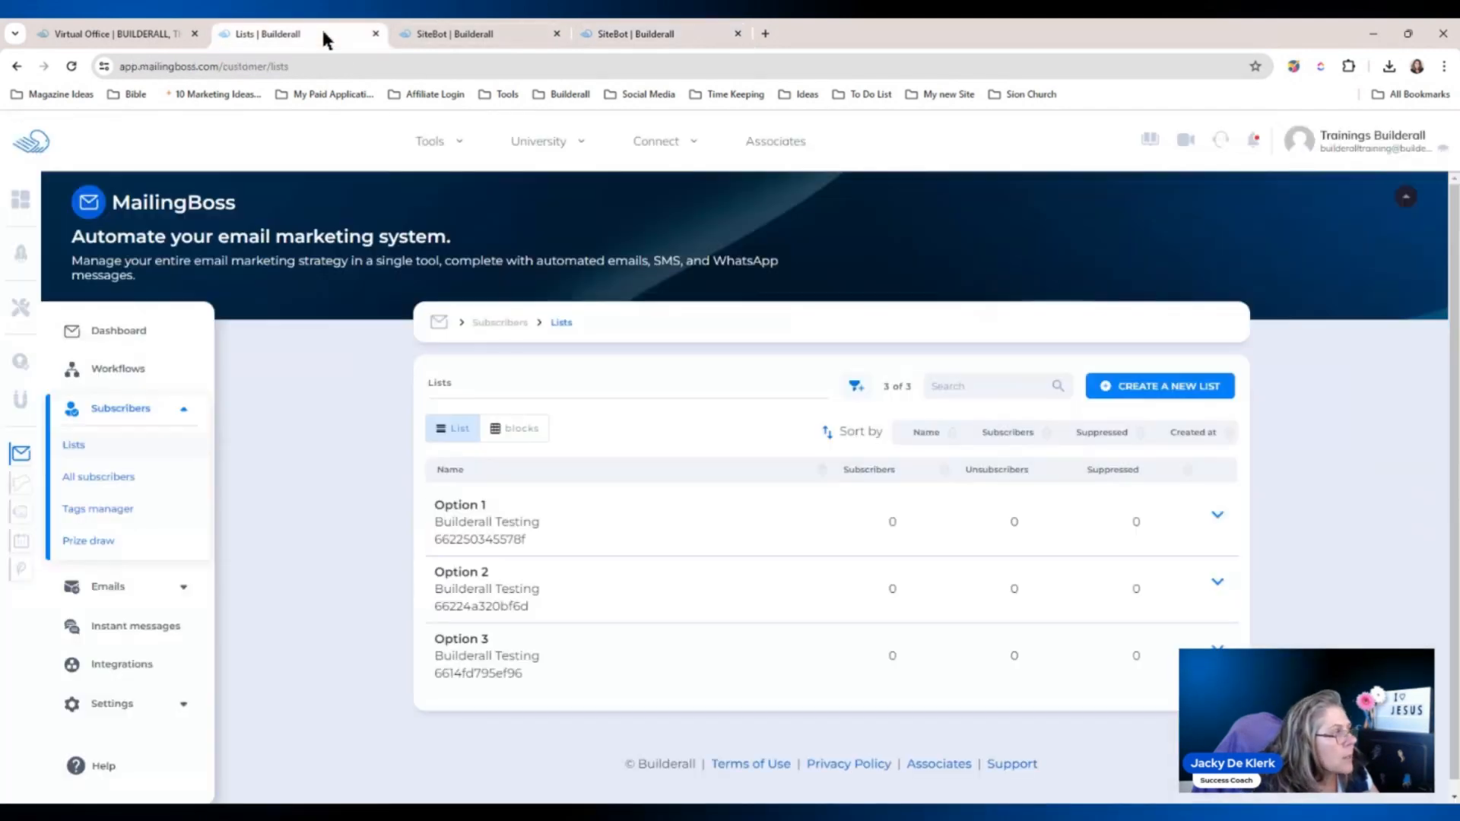
pyautogui.click(71, 67)
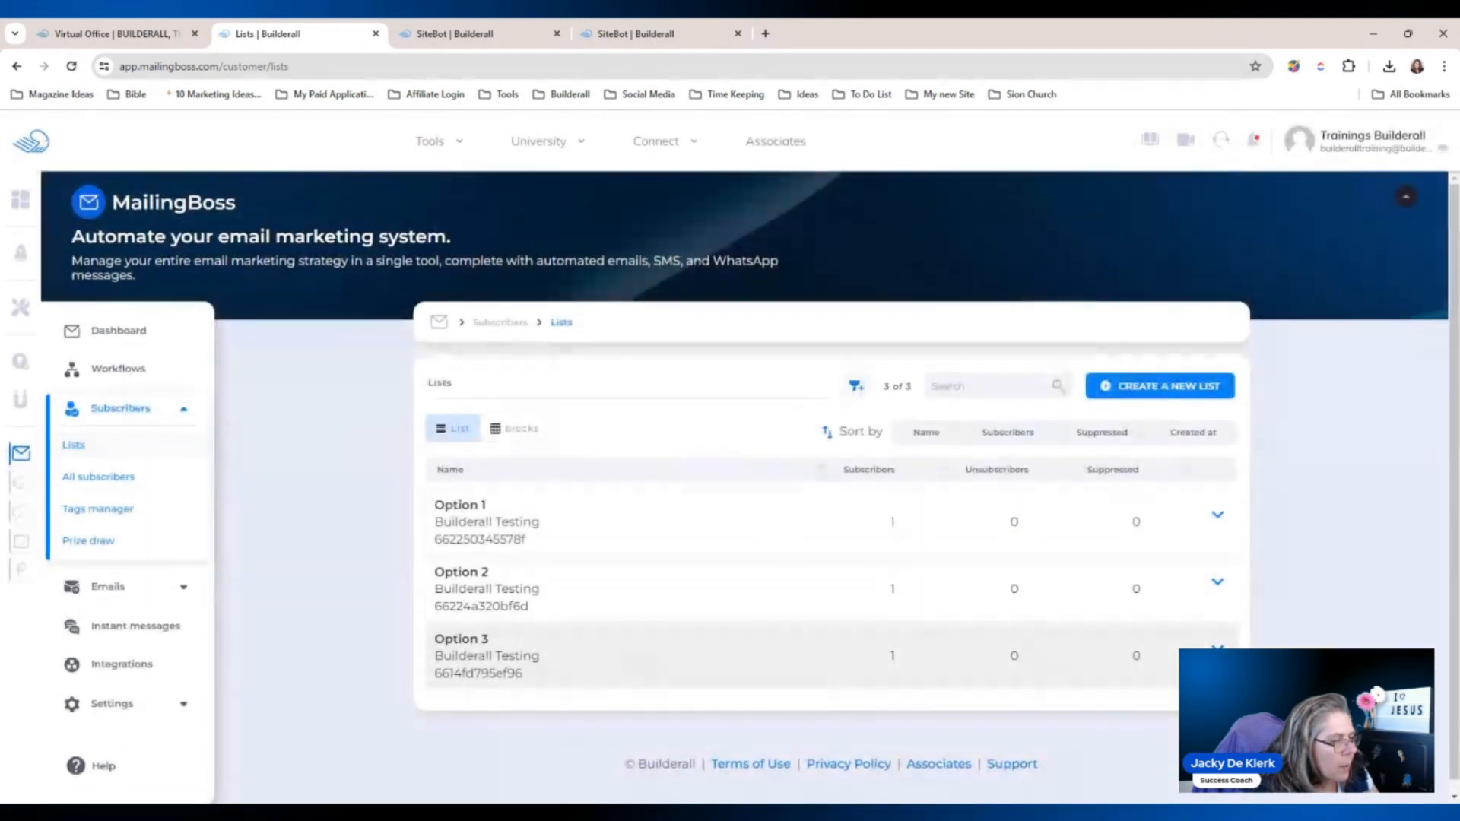
pyautogui.click(1217, 647)
pyautogui.click(1153, 631)
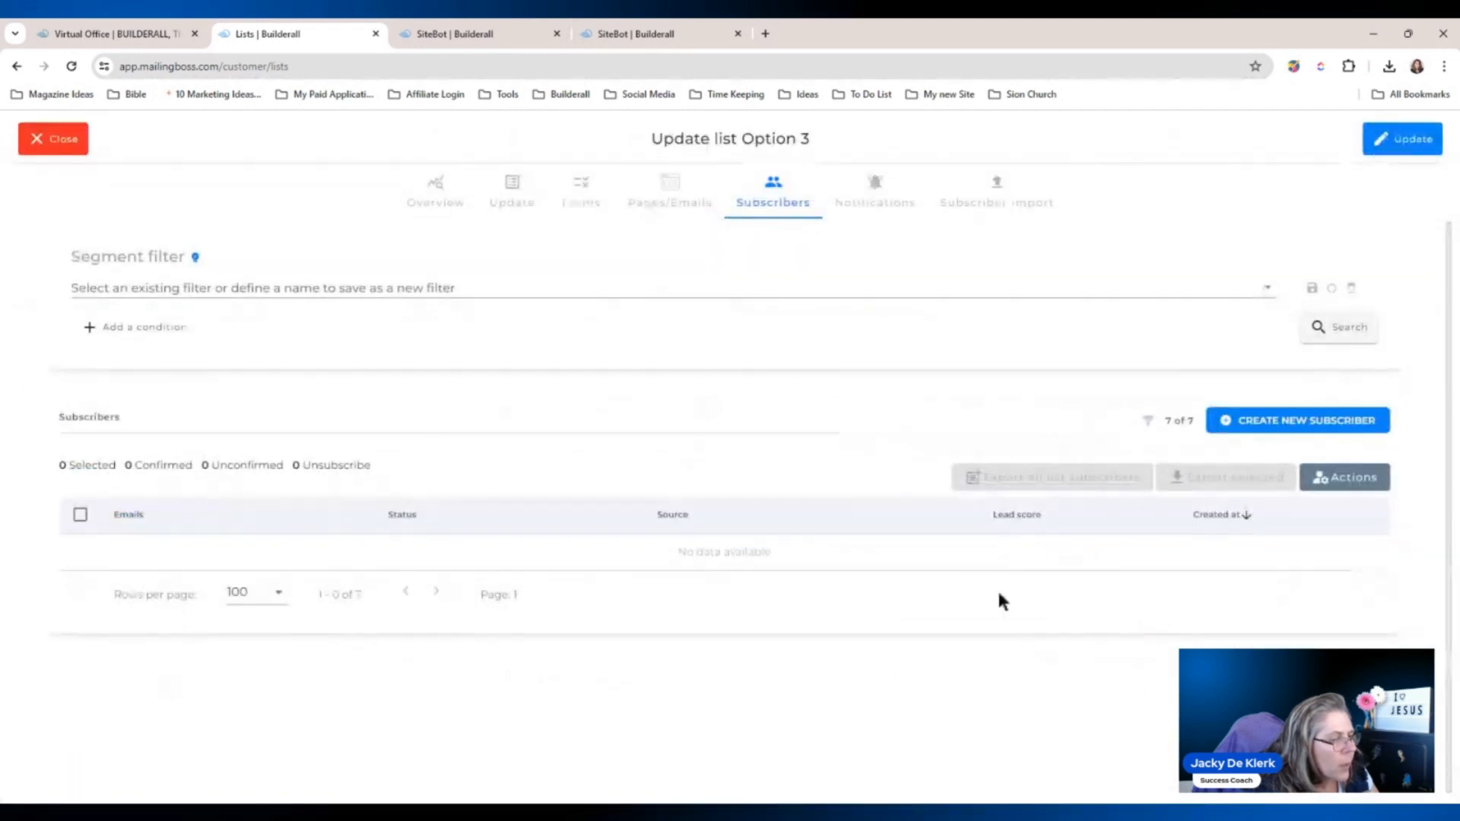
pyautogui.click(67, 140)
pyautogui.click(72, 66)
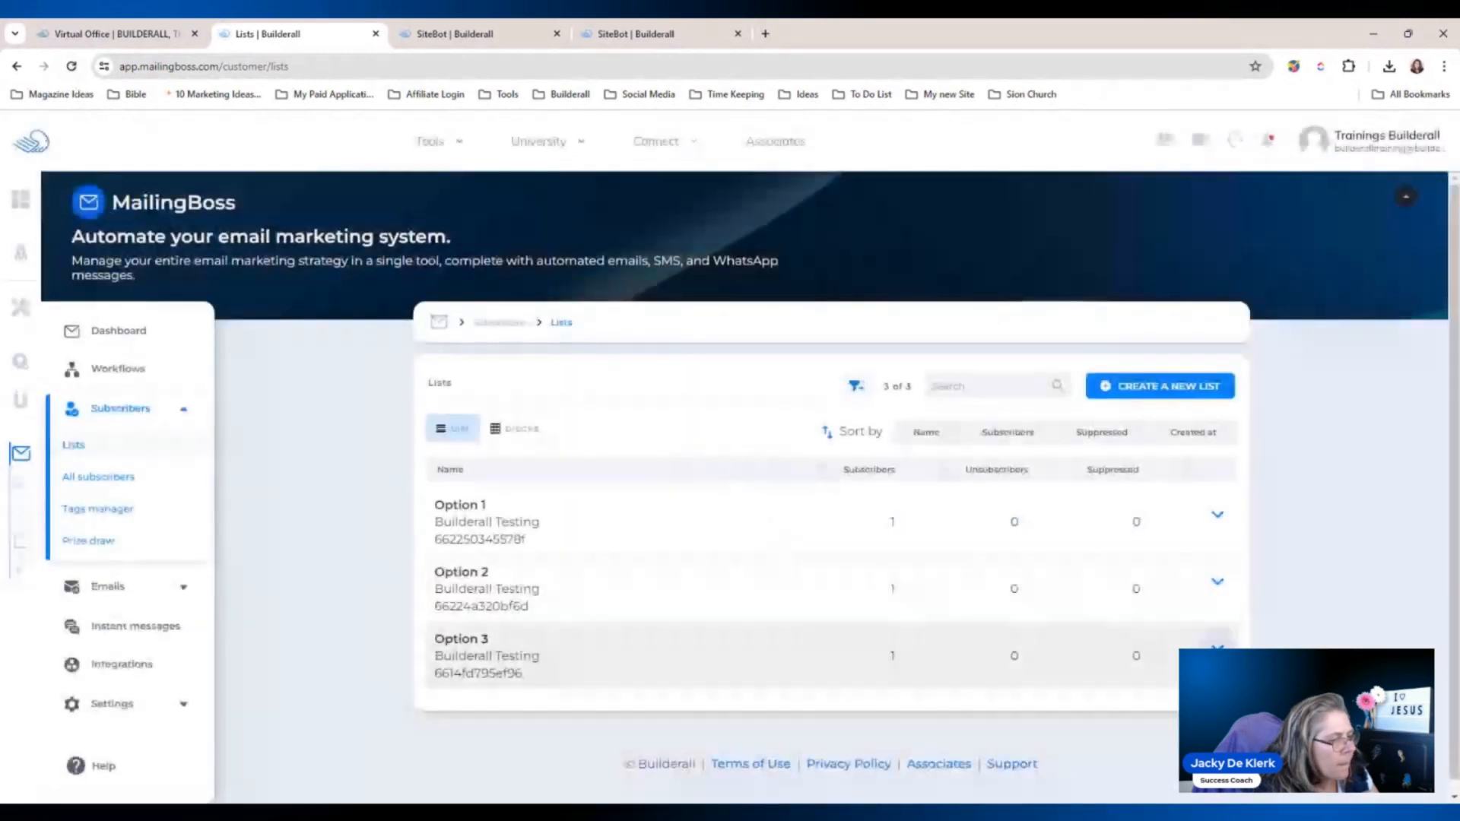
pyautogui.click(1217, 648)
pyautogui.click(1145, 632)
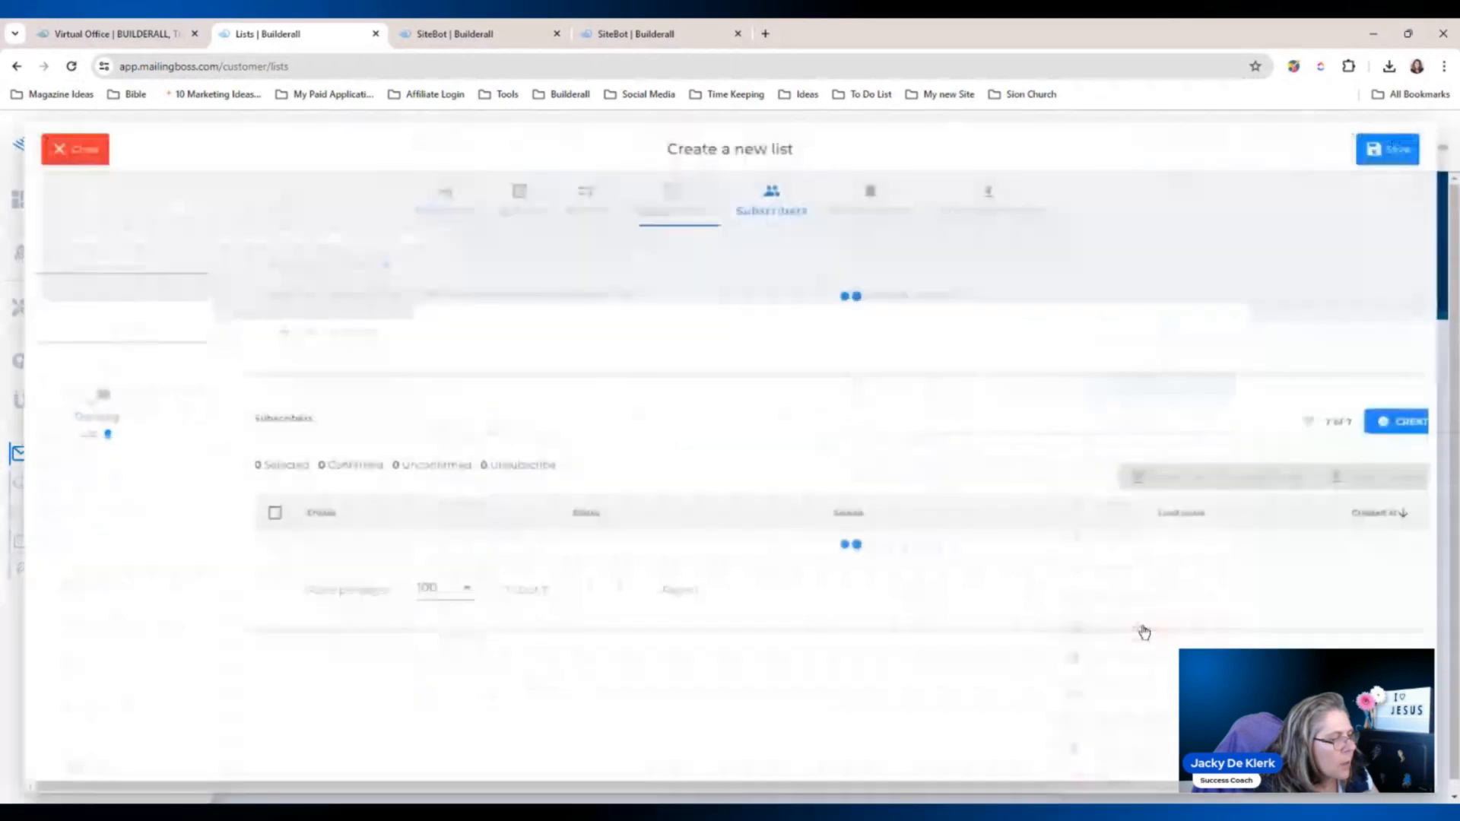
# Open the Option 3 subscriber's record and check date 17.04.2024, time 06:52 PM and phone.
pyautogui.click(1355, 557)
pyautogui.click(1303, 549)
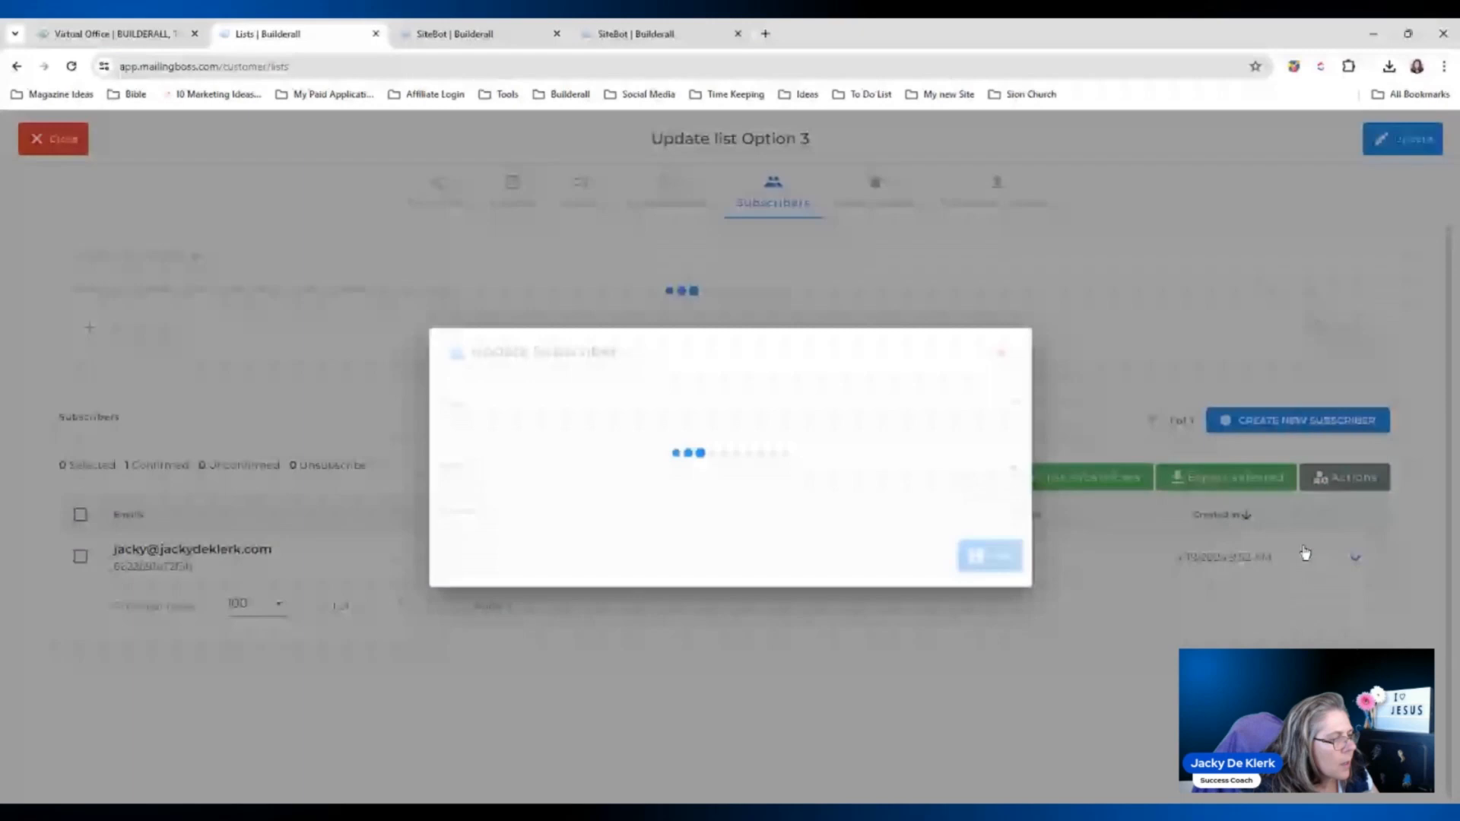
pyautogui.moveTo(505, 449); pyautogui.dragTo(412, 453)
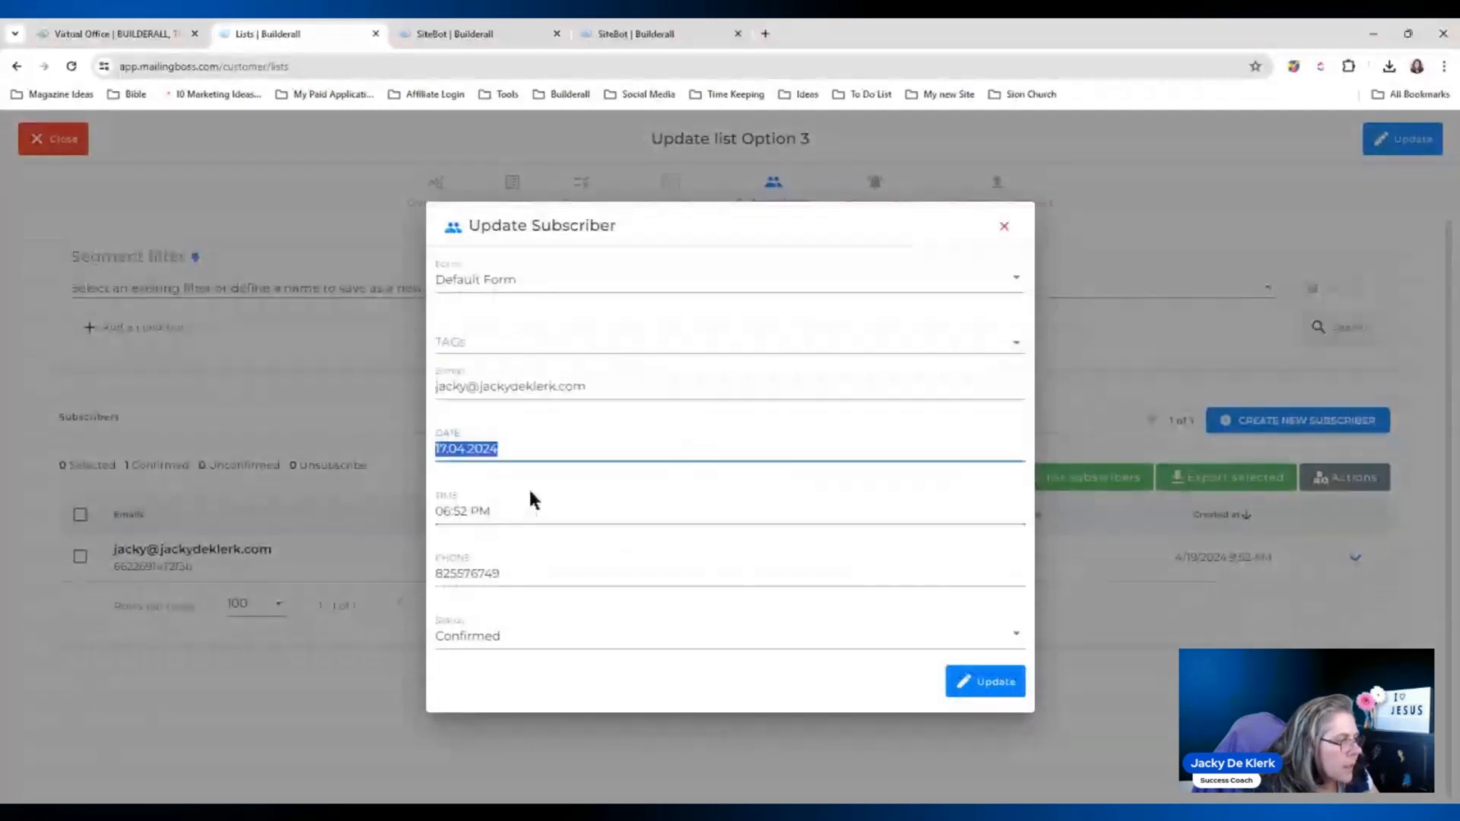
pyautogui.press('Tab')
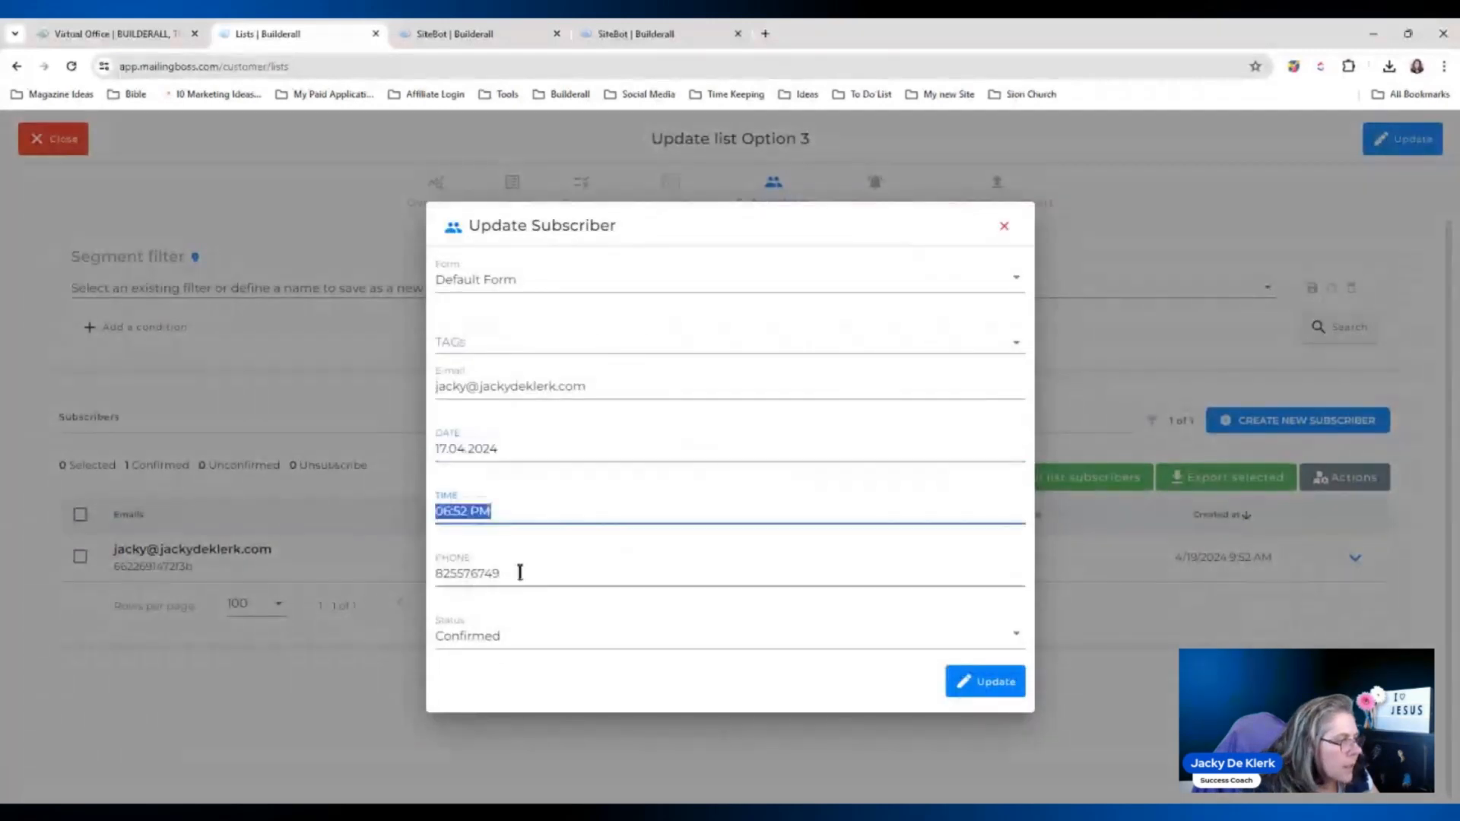
pyautogui.click(497, 574)
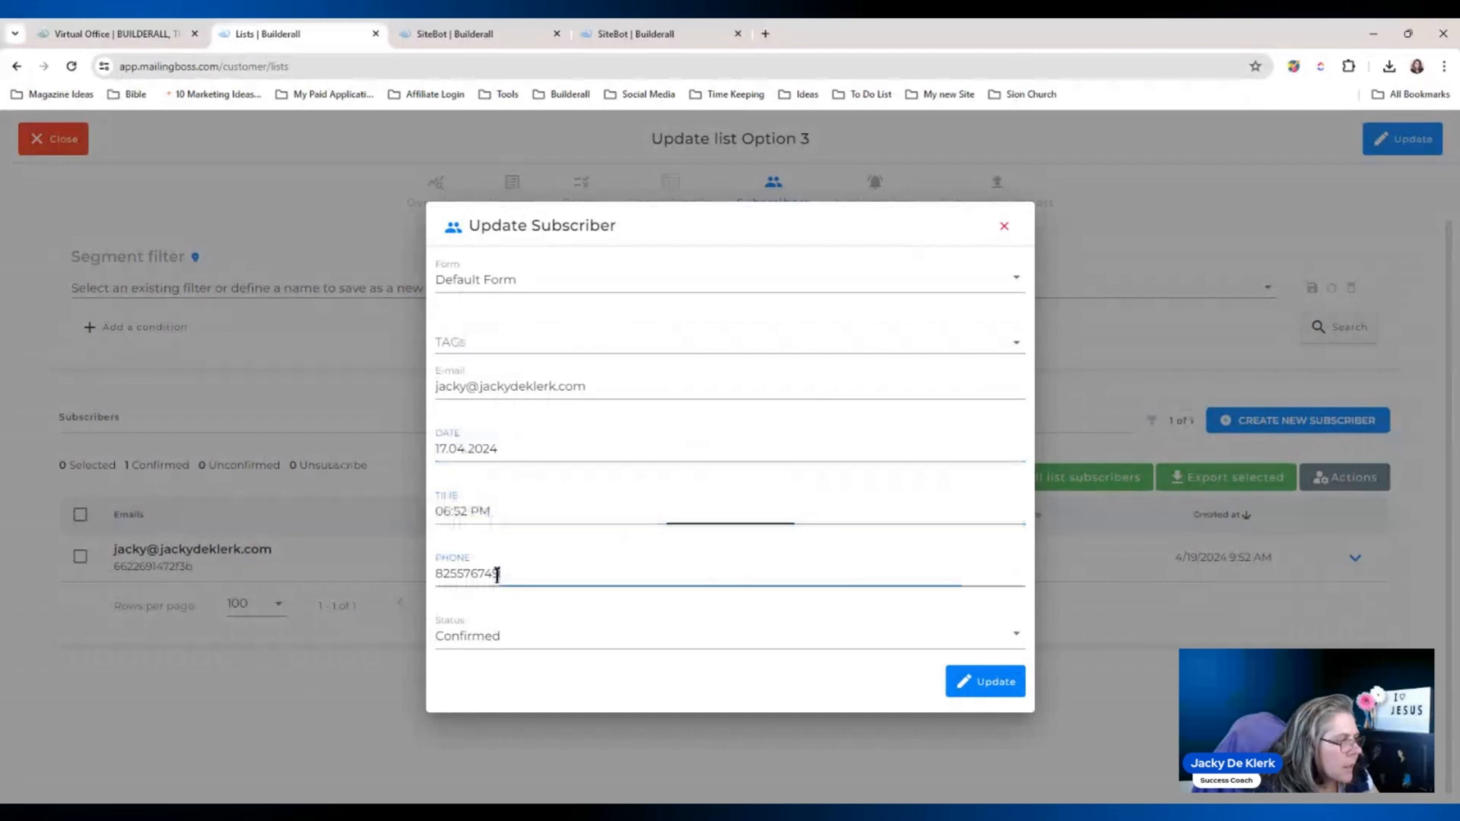
pyautogui.click(467, 34)
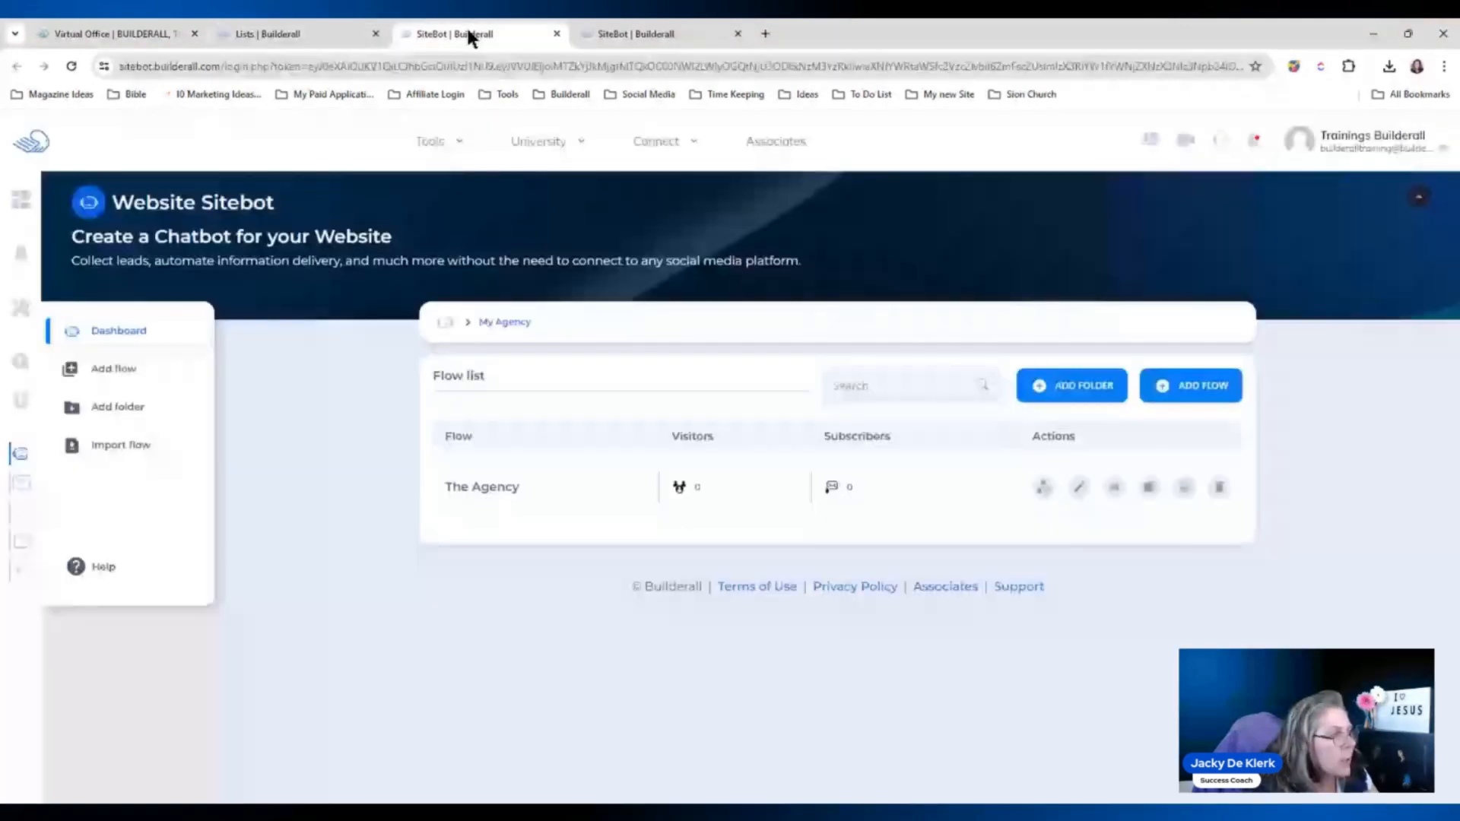
# Reload the SiteBot dashboard and open the My Agency folder's flow list.
pyautogui.click(601, 40)
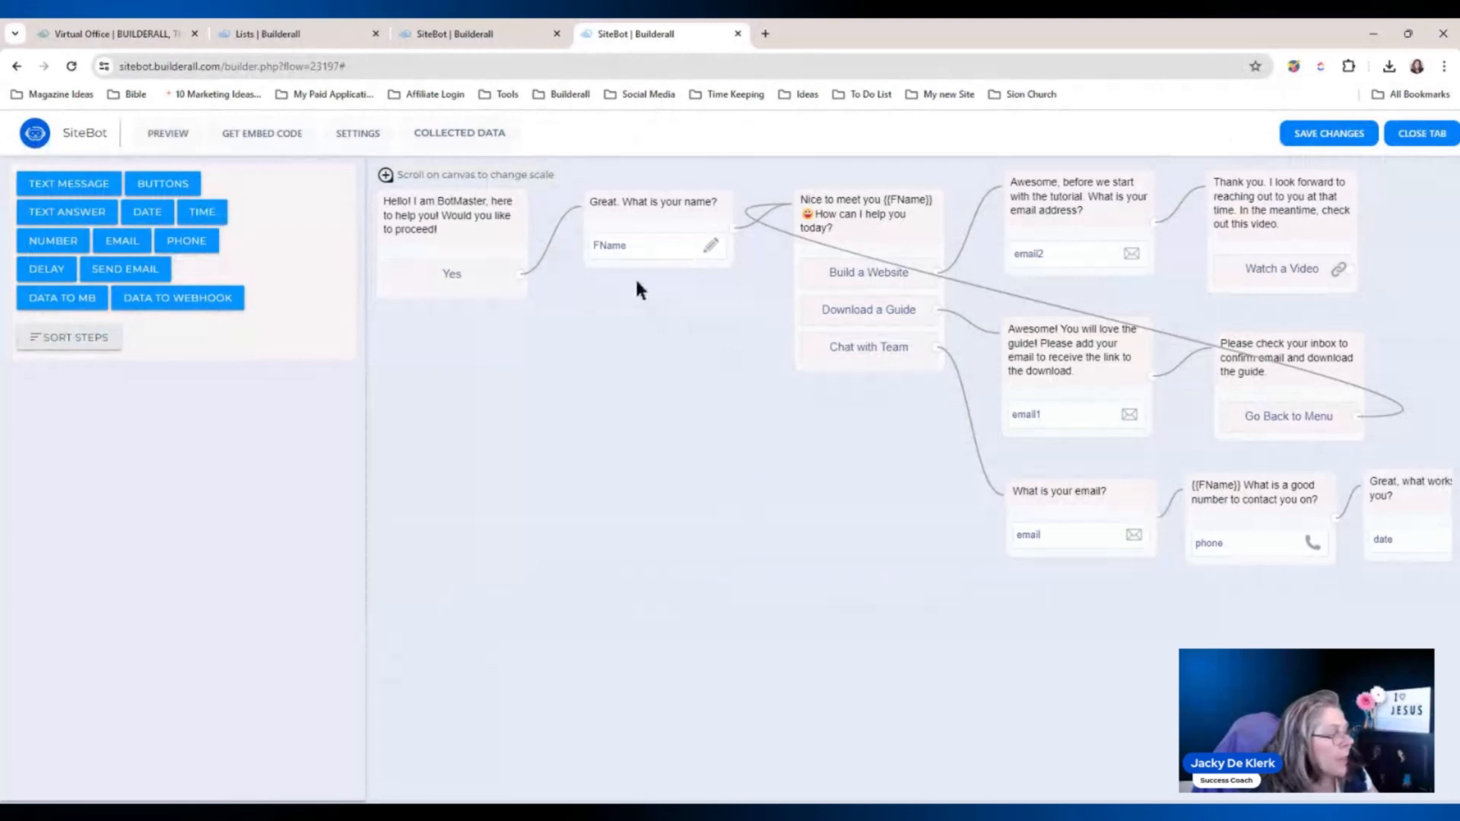
pyautogui.click(476, 26)
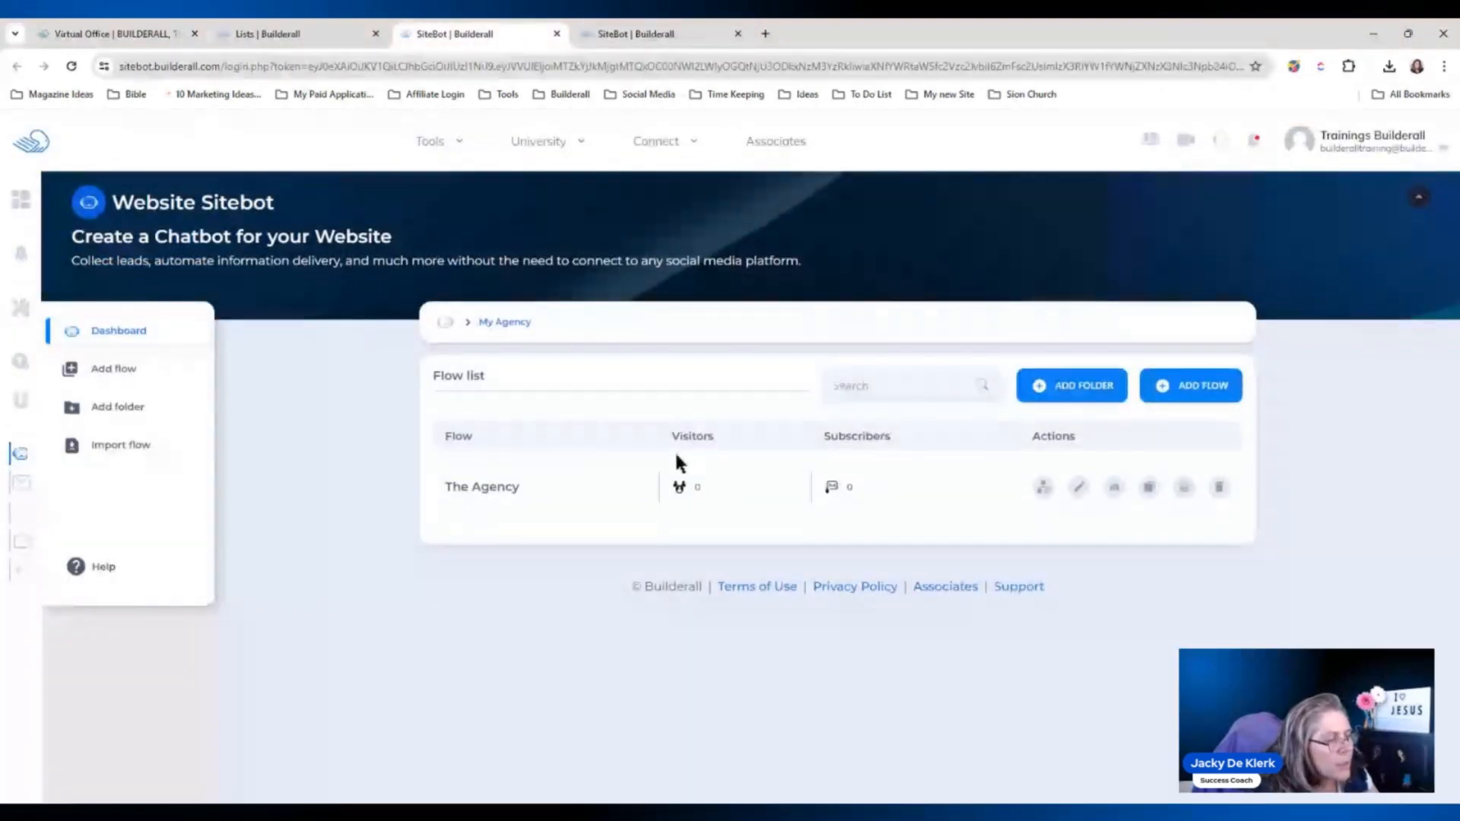
pyautogui.click(67, 69)
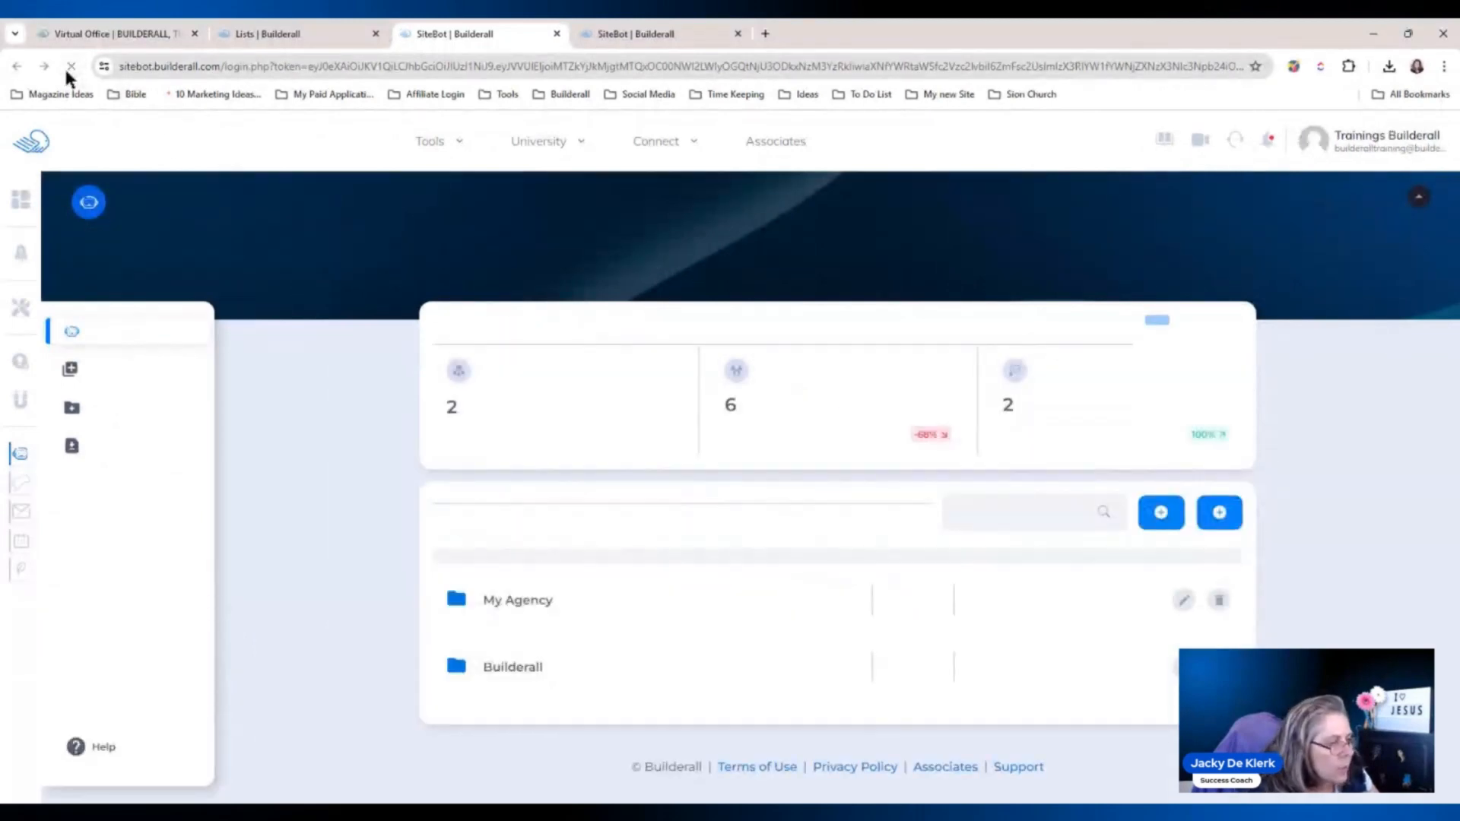
pyautogui.click(527, 619)
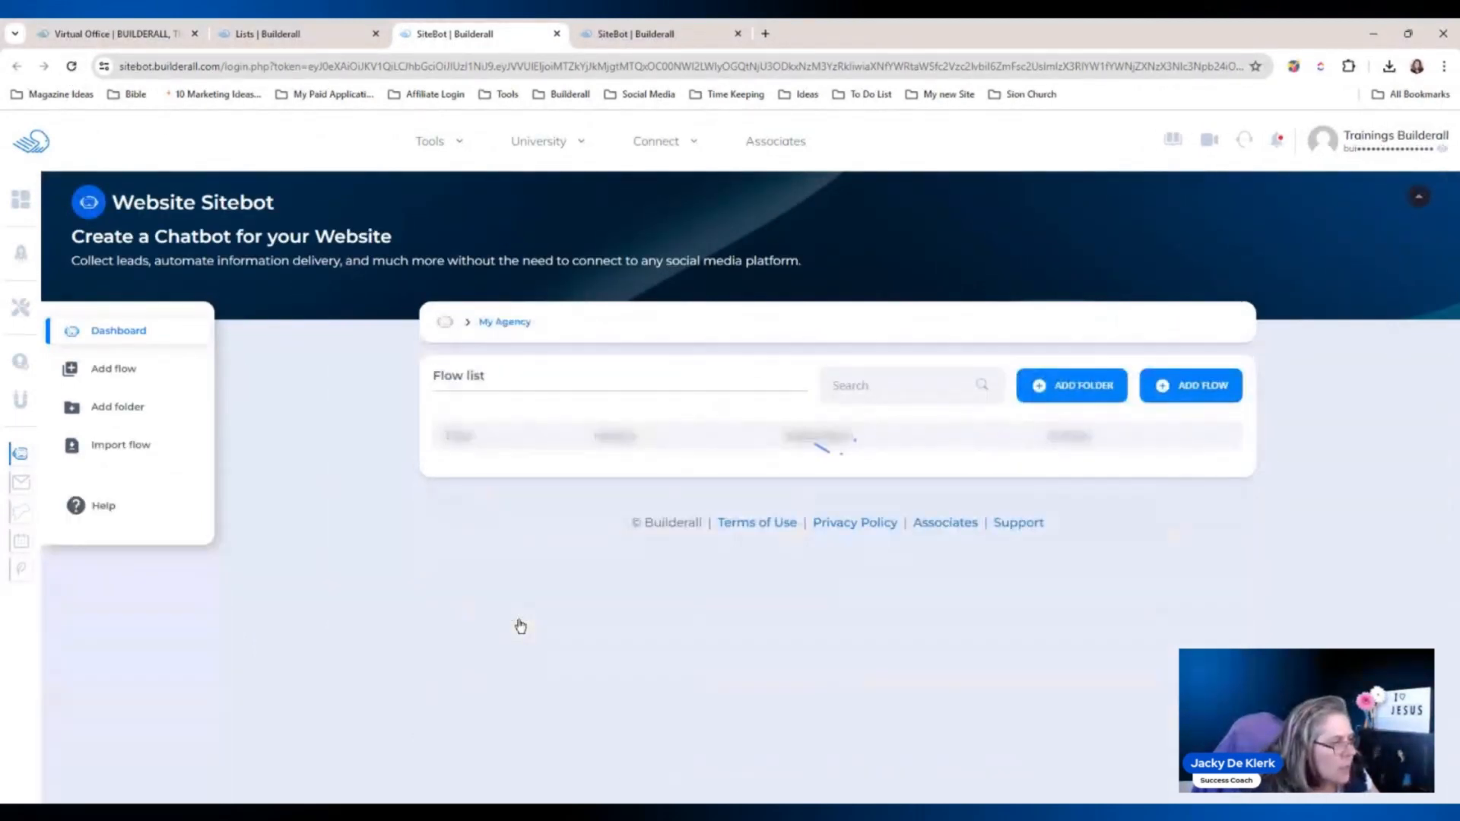